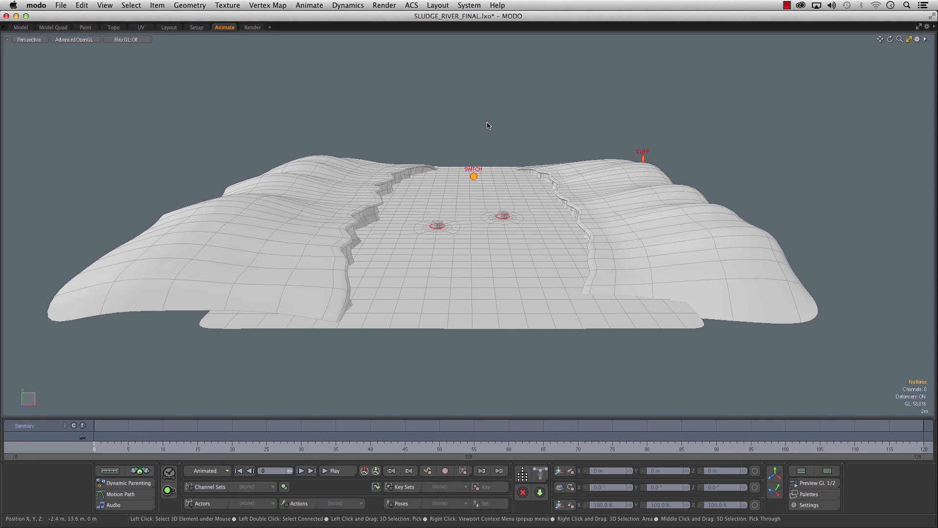
- Examine the river set and its barrel controls from several angles, trying the Move tool on the nearer barrel
{"action": "left_click_drag", "start_coordinate": [497, 115], "coordinate": [504, 99], "text": "alt"}
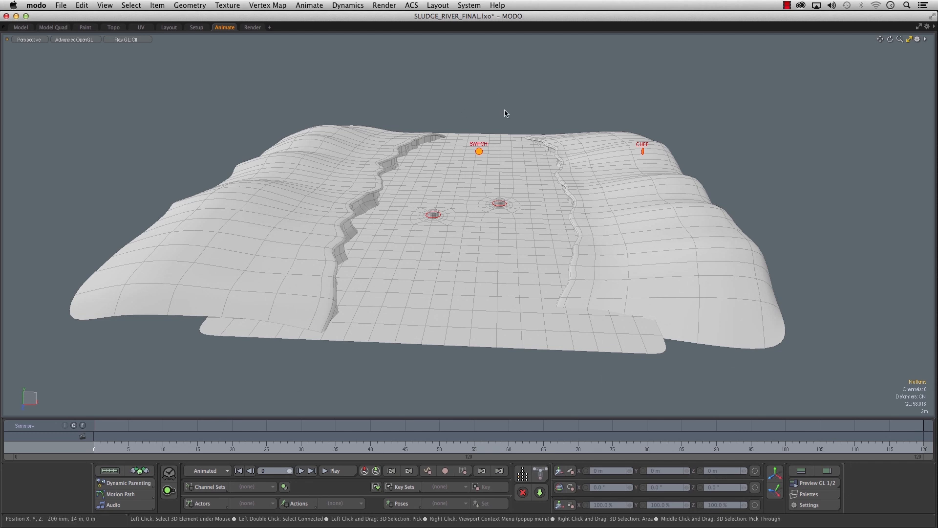
{"action": "mouse_move", "coordinate": [475, 116]}
{"action": "left_mouse_down", "text": "alt"}
{"action": "mouse_move", "coordinate": [503, 105]}
{"action": "mouse_move", "coordinate": [475, 104]}
{"action": "left_mouse_up", "text": "alt"}
{"action": "right_click_drag", "start_coordinate": [475, 106], "coordinate": [511, 103], "text": "alt"}
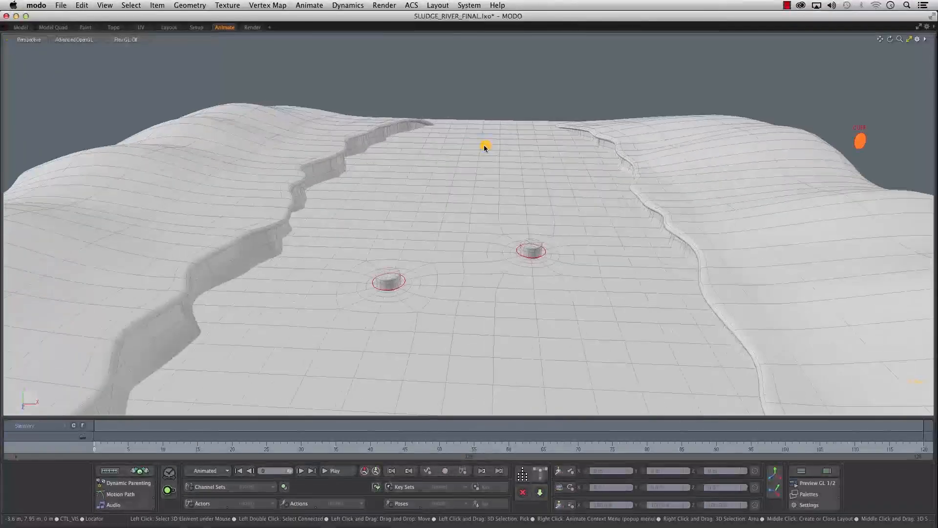
{"action": "left_click", "coordinate": [393, 257]}
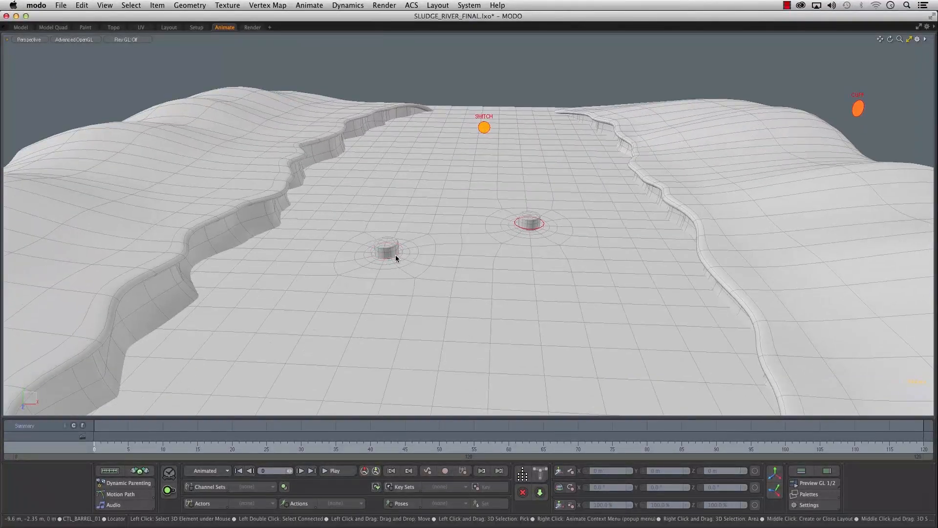
{"action": "key", "text": "shift+a"}
{"action": "left_click_drag", "start_coordinate": [429, 259], "coordinate": [466, 185], "text": "alt"}
{"action": "key", "text": "w"}
{"action": "key", "text": "super+z"}
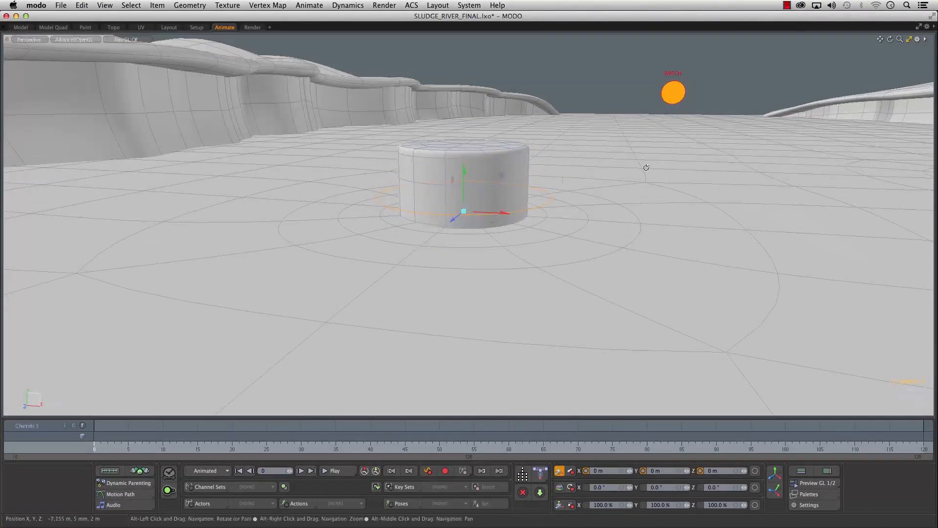
{"action": "right_click_drag", "start_coordinate": [647, 168], "coordinate": [651, 168], "text": "alt"}
{"action": "left_click_drag", "start_coordinate": [651, 168], "coordinate": [357, 208], "text": "alt"}
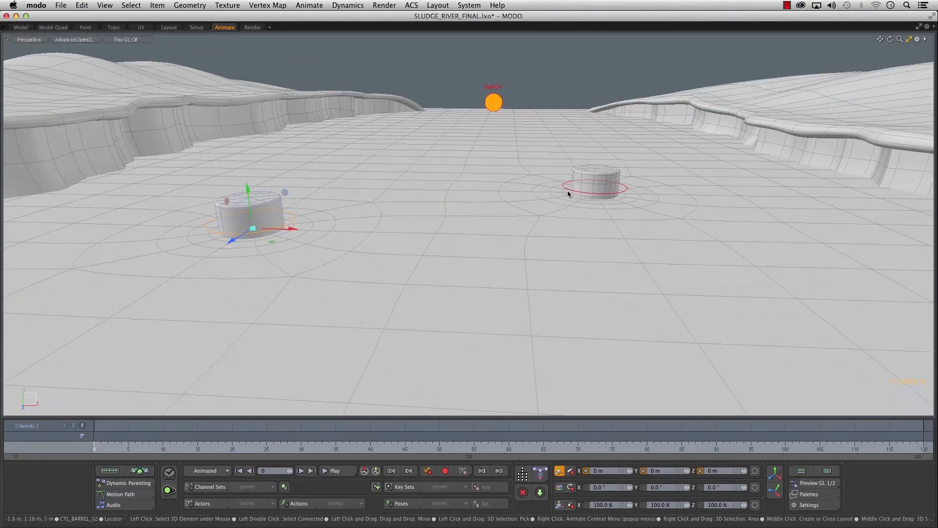
{"action": "left_click_drag", "start_coordinate": [491, 89], "coordinate": [567, 139], "text": "alt"}
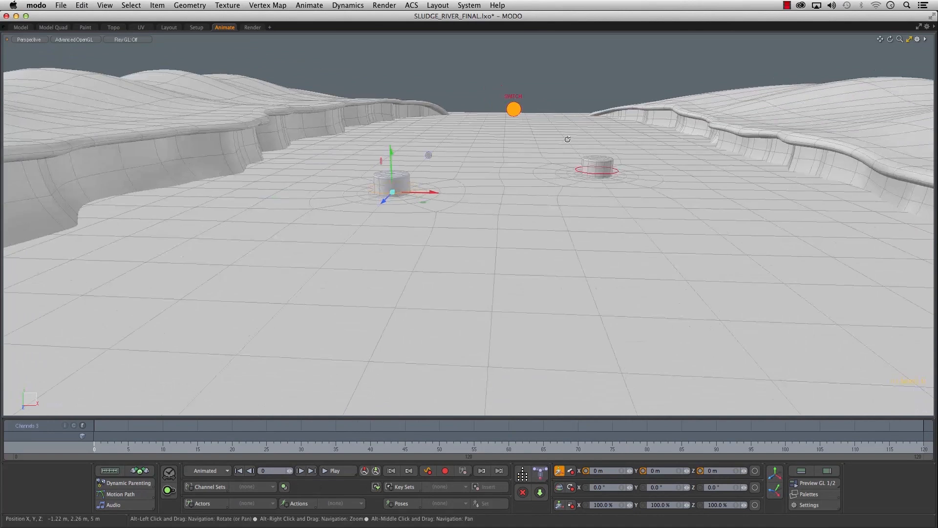
- Enable the set's TEXTURES option through the SWITCH control and view the textured river in the render layout
{"action": "left_click", "coordinate": [512, 107]}
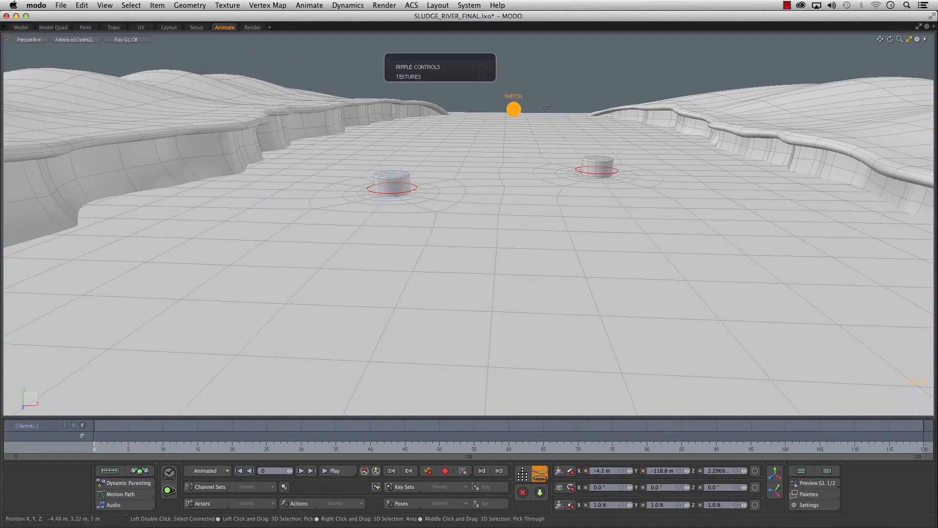
{"action": "left_click", "coordinate": [482, 77]}
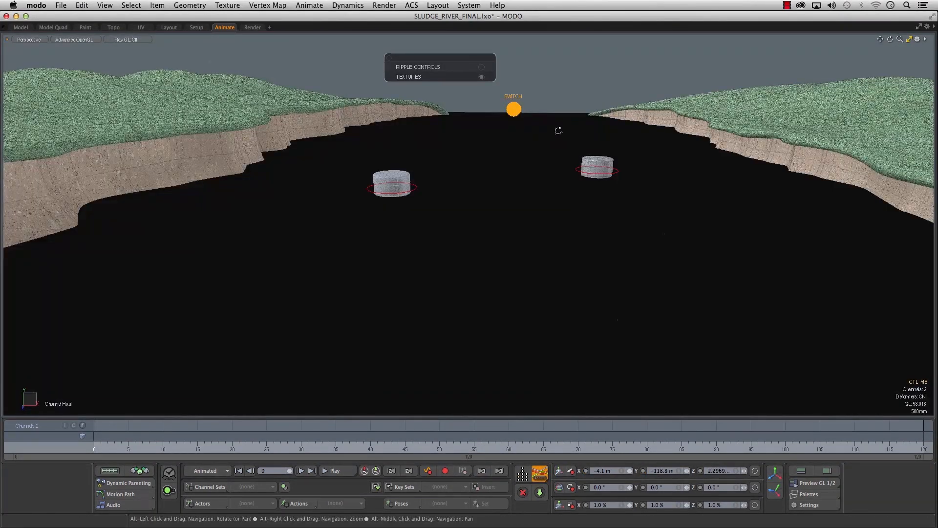
{"action": "left_click_drag", "start_coordinate": [558, 131], "coordinate": [444, 148], "text": "alt"}
{"action": "left_click", "coordinate": [253, 27]}
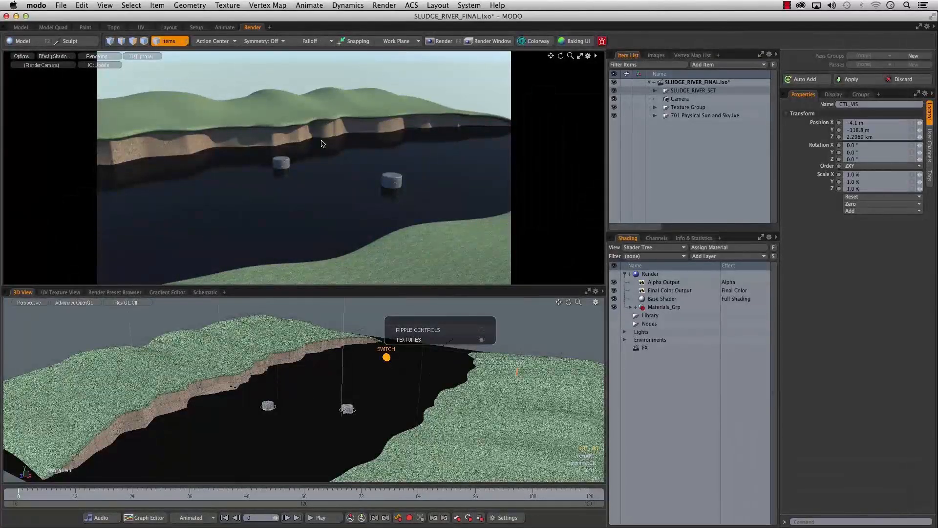
- Return to the animation layout and disable the set's TEXTURES option
{"action": "left_click", "coordinate": [224, 30]}
{"action": "left_click_drag", "start_coordinate": [384, 169], "coordinate": [439, 171], "text": "ctrl+alt"}
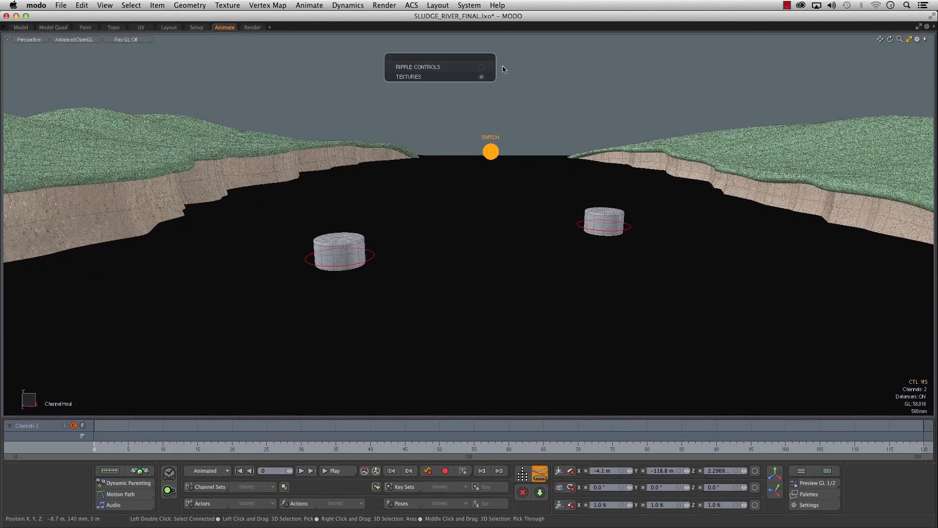
{"action": "left_click", "coordinate": [481, 77]}
{"action": "left_click_drag", "start_coordinate": [444, 166], "coordinate": [609, 178], "text": "alt"}
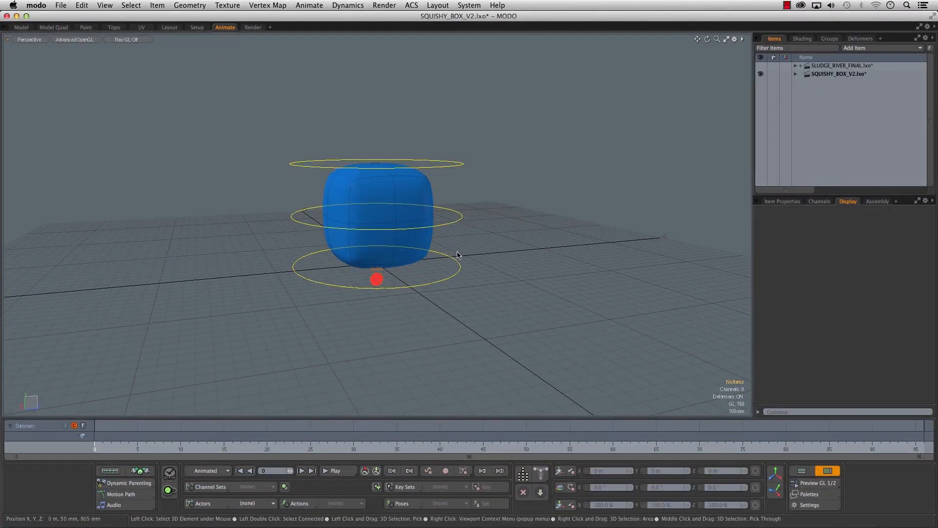
- Examine how the SQUISHY_BOX_V2 scene is organised, checking its item hierarchy, Render materials and actor group
{"action": "left_click", "coordinate": [796, 73]}
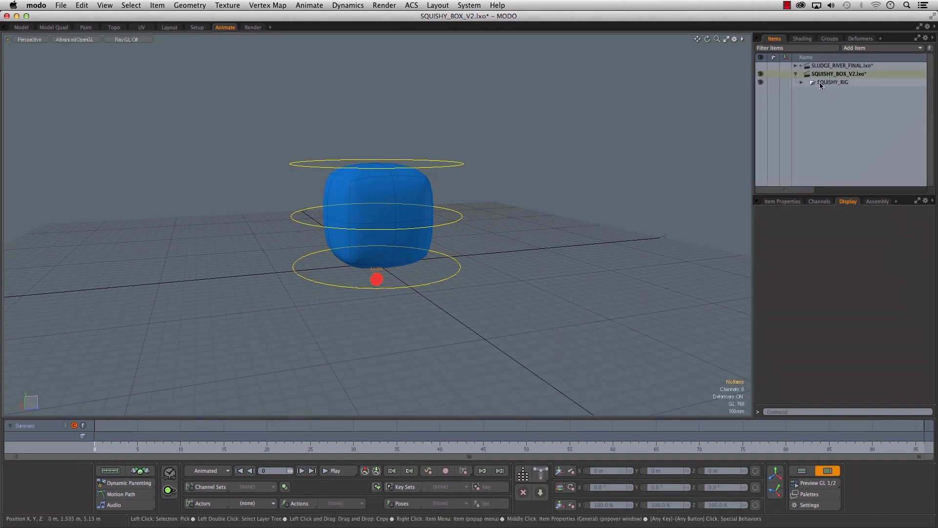
{"action": "left_click", "coordinate": [802, 82]}
{"action": "left_click", "coordinate": [802, 82]}
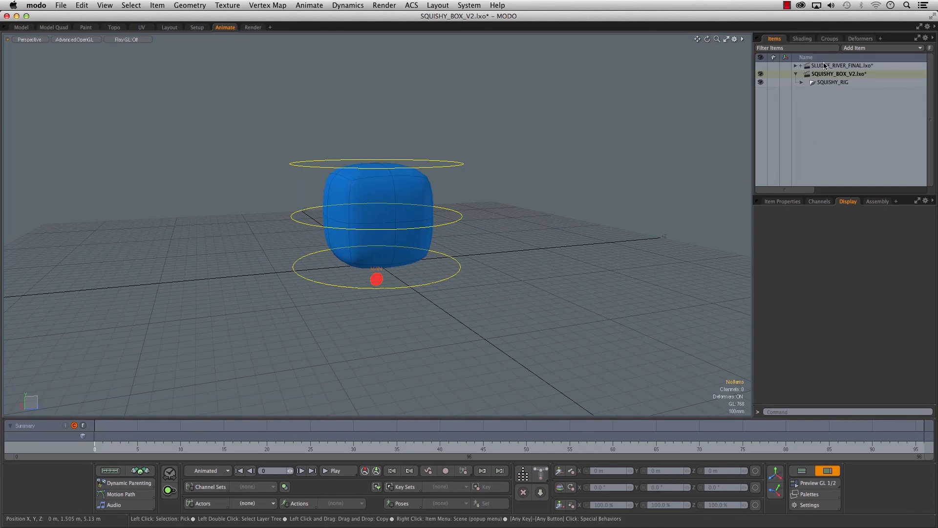
{"action": "left_click", "coordinate": [802, 38]}
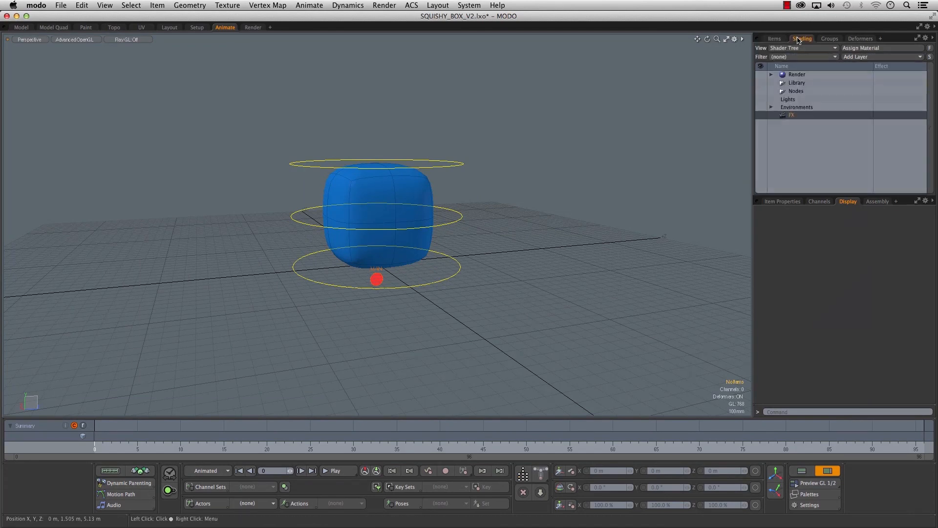
{"action": "left_click", "coordinate": [795, 74]}
{"action": "left_click", "coordinate": [771, 75]}
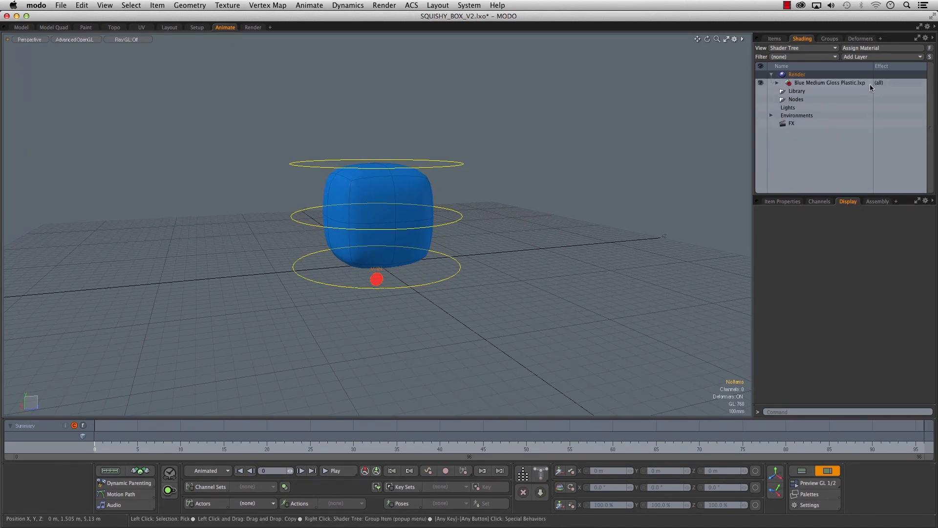
{"action": "left_click", "coordinate": [771, 75]}
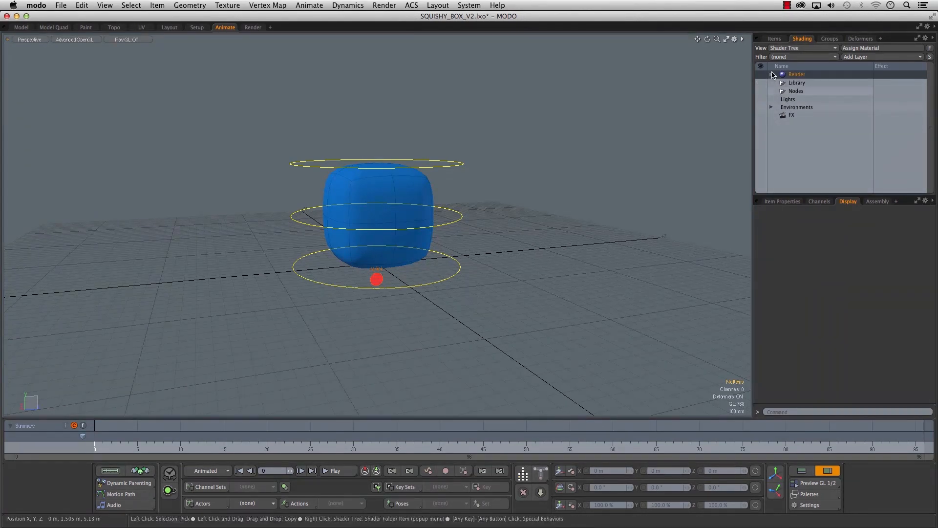
{"action": "left_click", "coordinate": [826, 38]}
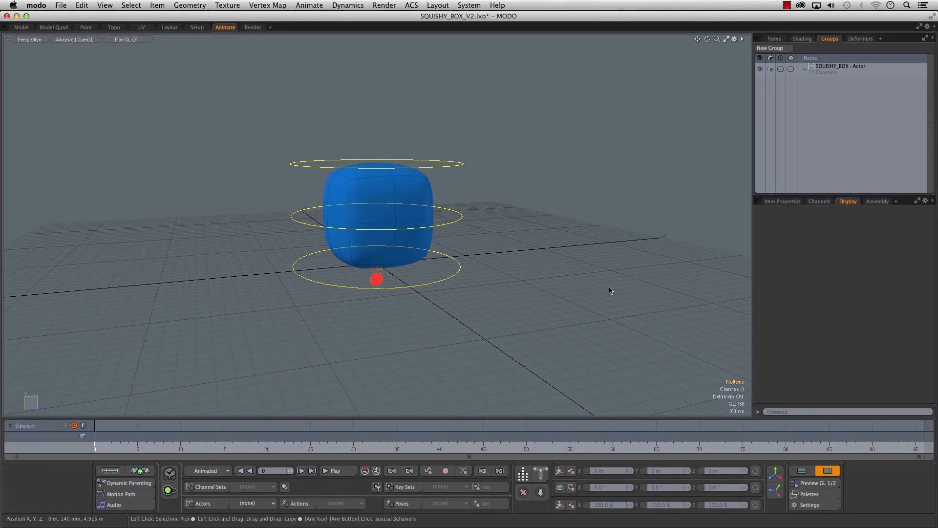
{"action": "left_click", "coordinate": [774, 39]}
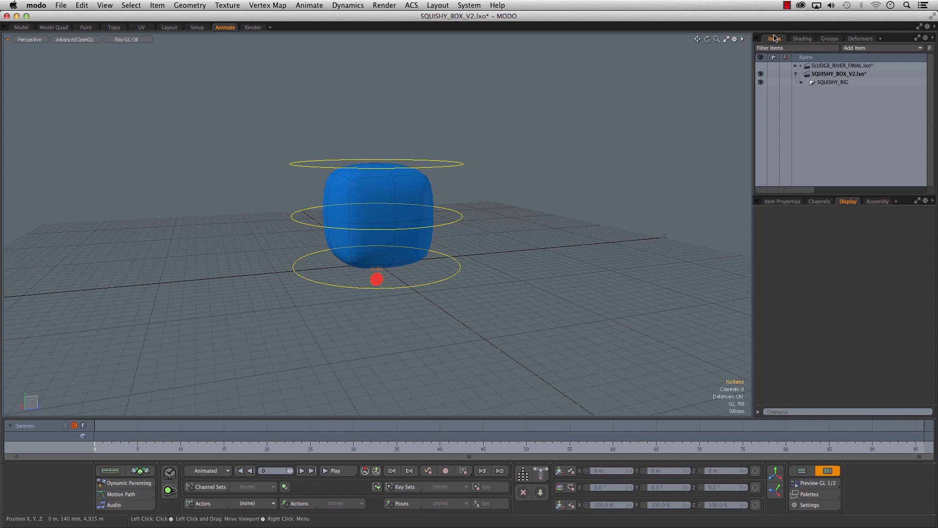
{"action": "left_click", "coordinate": [827, 83]}
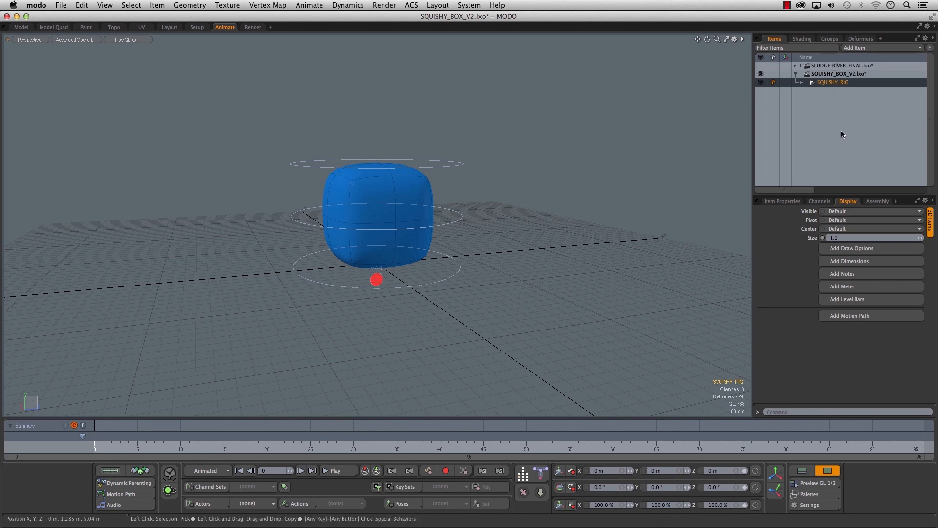
{"action": "left_click", "coordinate": [586, 173]}
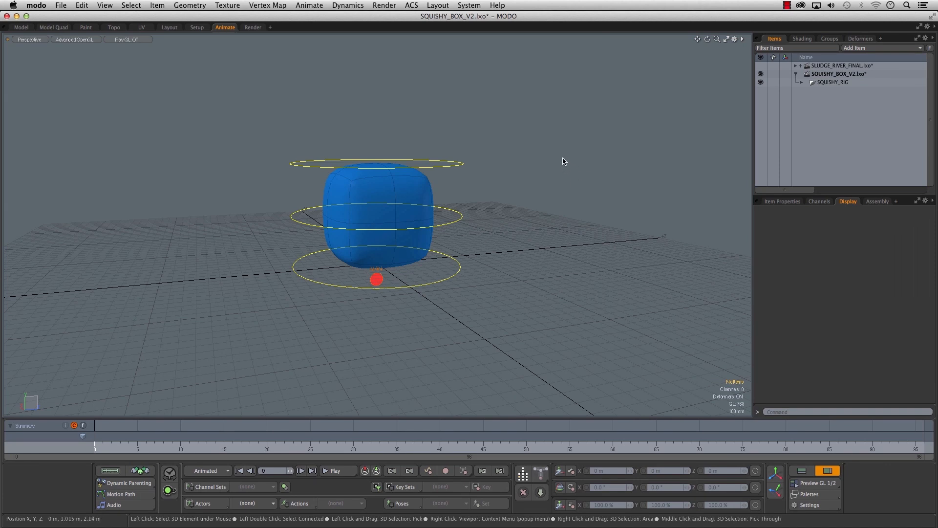
{"action": "left_click", "coordinate": [795, 74]}
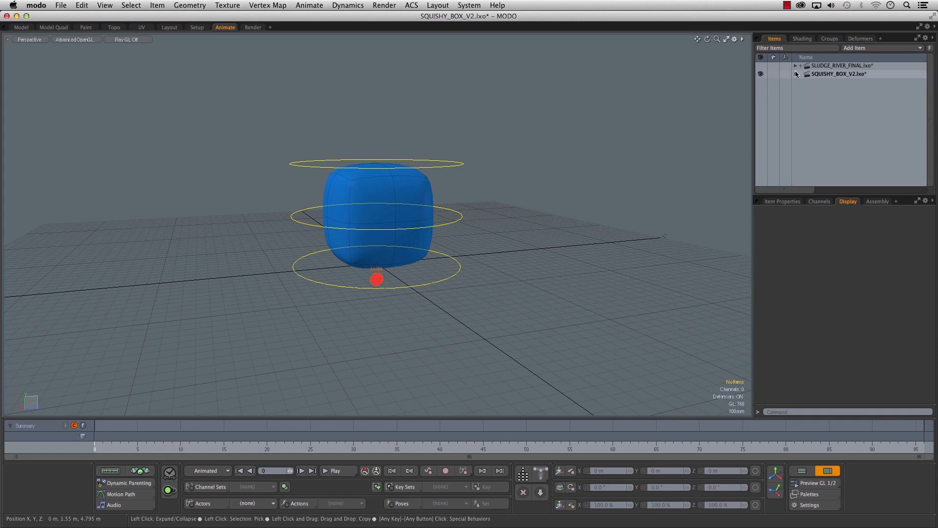
- Make SLUDGE_RIVER_FINAL the active scene and import SQUISHY_BOX_V2.lxo from the My_Training folder into it
{"action": "left_click", "coordinate": [829, 66]}
{"action": "left_click_drag", "start_coordinate": [562, 215], "coordinate": [292, 198], "text": "alt"}
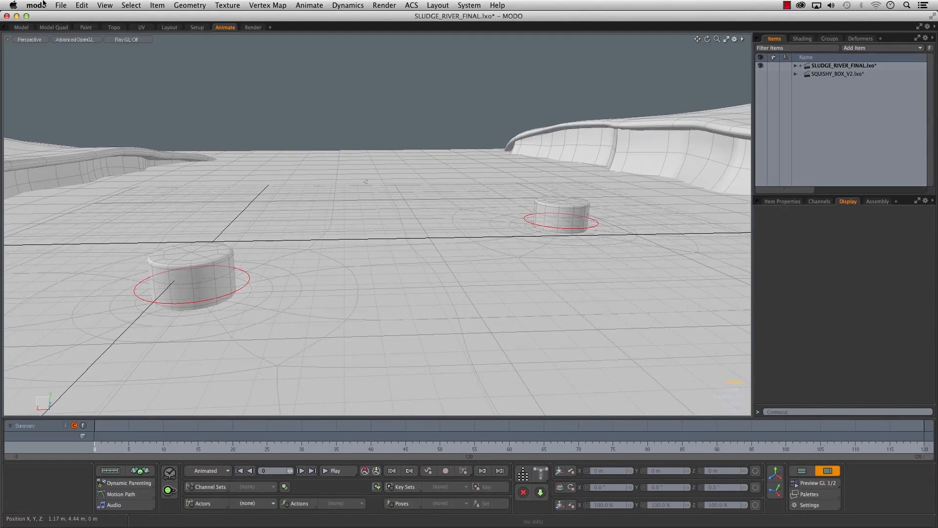
{"action": "left_click", "coordinate": [60, 5]}
{"action": "left_click", "coordinate": [74, 26]}
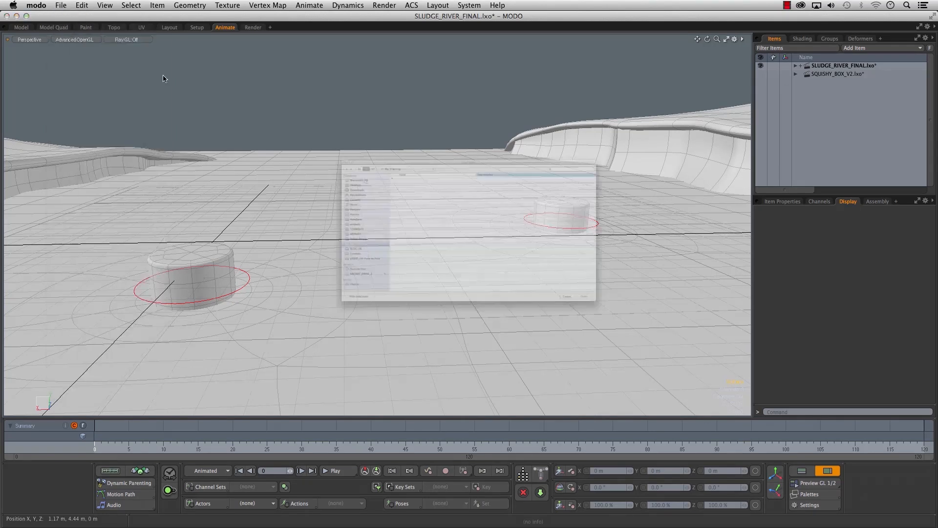
{"action": "left_click", "coordinate": [345, 105]}
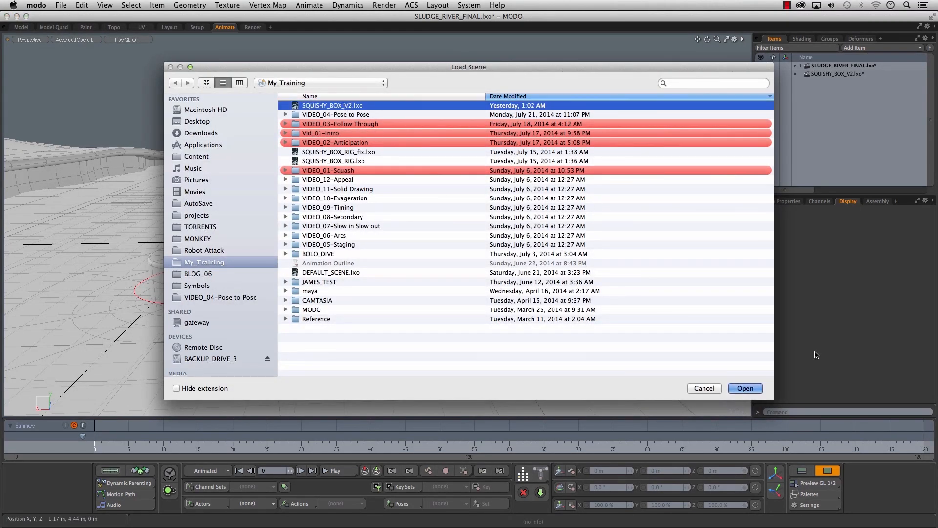
{"action": "left_click", "coordinate": [740, 389]}
{"action": "left_click_drag", "start_coordinate": [235, 219], "coordinate": [334, 233], "text": "alt"}
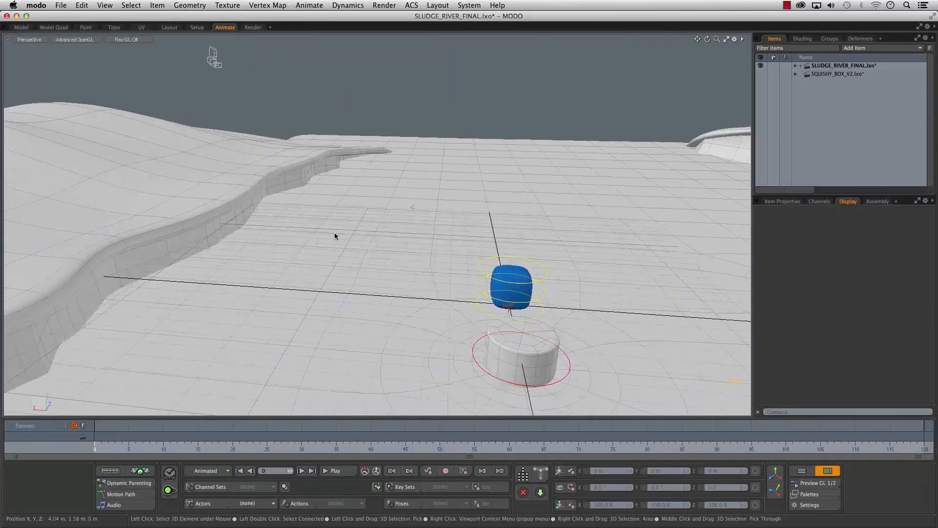
- Move the squishy box by its MAIN control towards the left riverbank, to about X -13.7 m
{"action": "left_click", "coordinate": [530, 303]}
{"action": "key", "text": "shift+a"}
{"action": "left_click_drag", "start_coordinate": [540, 291], "coordinate": [382, 261], "text": "alt"}
{"action": "right_click_drag", "start_coordinate": [382, 261], "coordinate": [326, 265], "text": "alt"}
{"action": "left_click_drag", "start_coordinate": [326, 266], "coordinate": [373, 285], "text": "alt"}
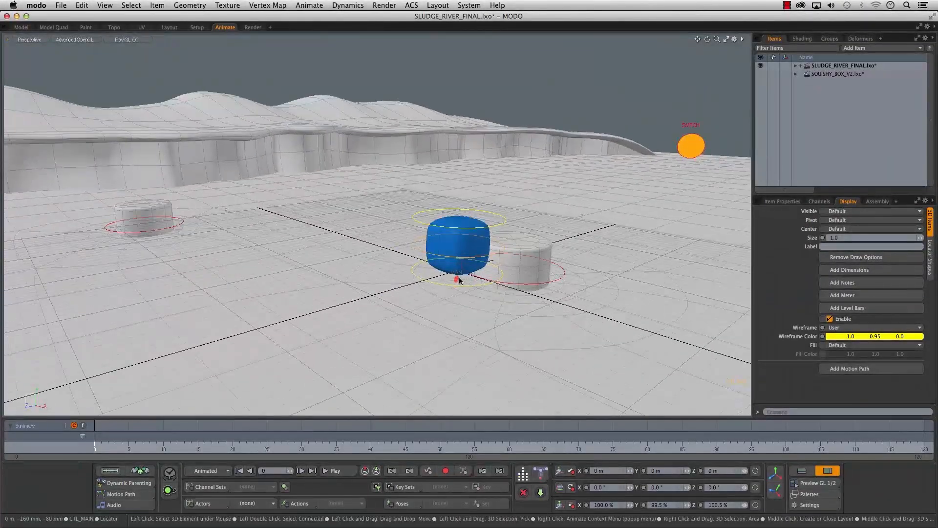
{"action": "left_click", "coordinate": [481, 287]}
{"action": "left_click_drag", "start_coordinate": [481, 287], "coordinate": [464, 244]}
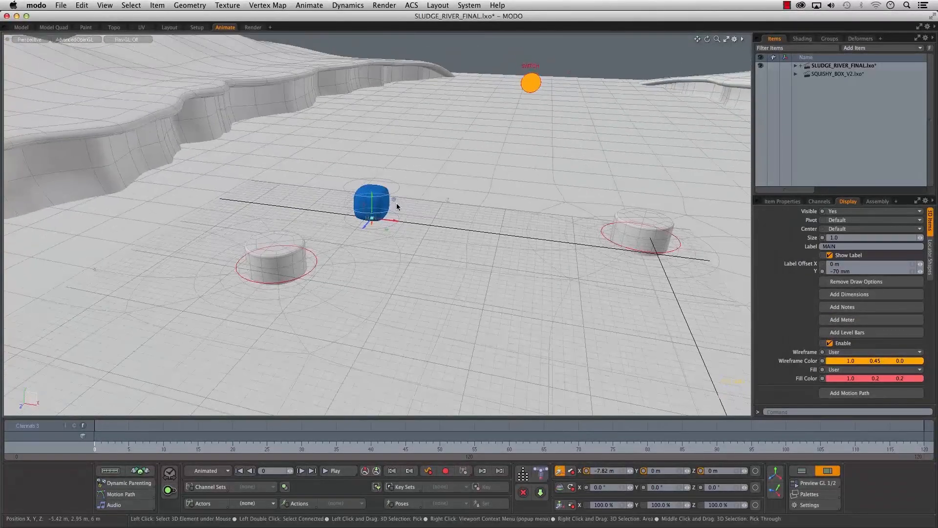
{"action": "left_click_drag", "start_coordinate": [391, 219], "coordinate": [212, 199]}
{"action": "left_click_drag", "start_coordinate": [212, 198], "coordinate": [371, 208], "text": "alt+shift"}
{"action": "left_click_drag", "start_coordinate": [371, 208], "coordinate": [411, 230], "text": "ctrl+alt"}
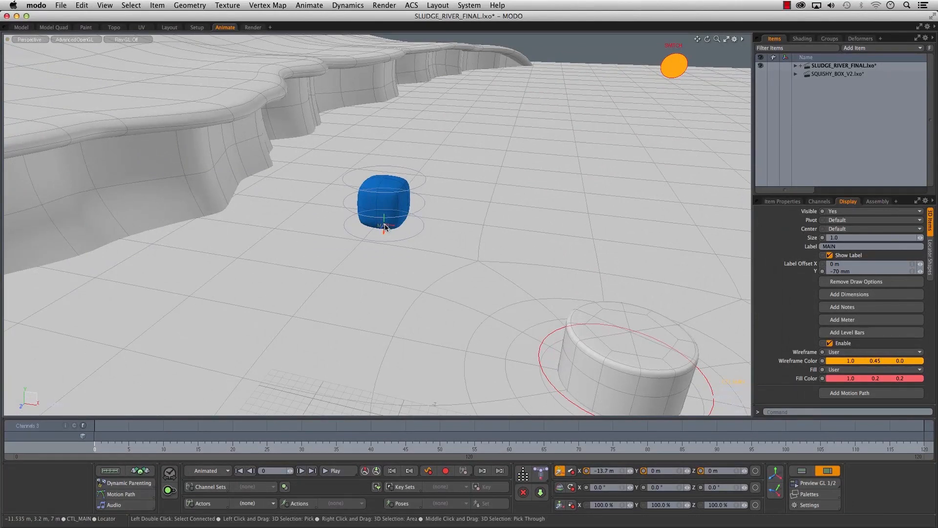
- Raise the box onto the edge of the left riverbank, at about X -18.68 m, Y 2.045 m, Z -1.075 m
{"action": "left_click_drag", "start_coordinate": [187, 128], "coordinate": [183, 110]}
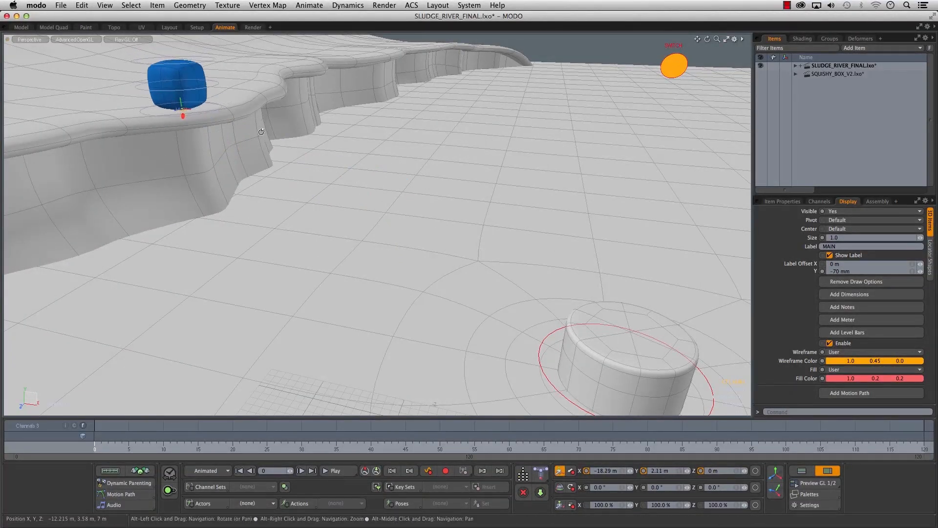
{"action": "left_click_drag", "start_coordinate": [257, 132], "coordinate": [229, 142], "text": "alt"}
{"action": "key", "text": "shift+a"}
{"action": "left_click_drag", "start_coordinate": [344, 150], "coordinate": [160, 167], "text": "alt"}
{"action": "left_click_drag", "start_coordinate": [314, 176], "coordinate": [501, 200], "text": "alt"}
{"action": "left_click_drag", "start_coordinate": [384, 220], "coordinate": [342, 193], "text": "alt"}
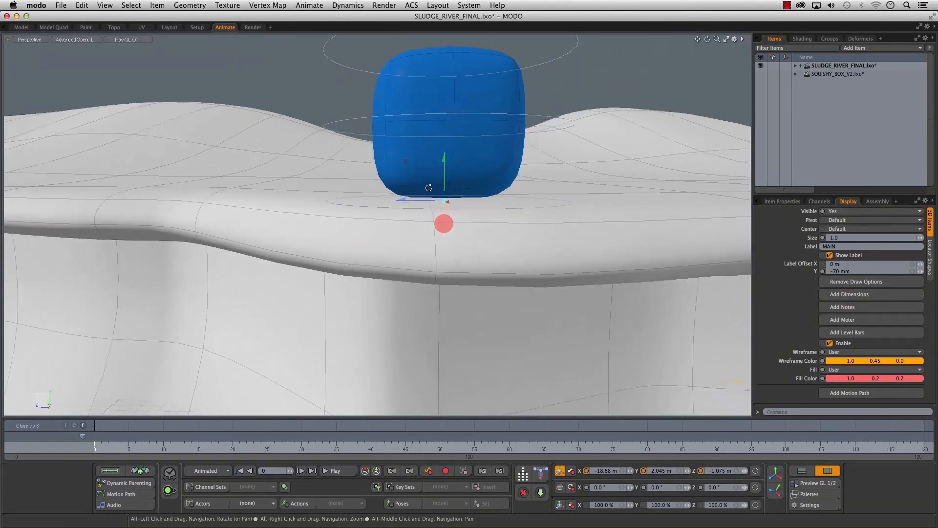
- Lower the box to about Y 2.035 m to rest it on the bank, and frame the whole river
{"action": "left_click_drag", "start_coordinate": [446, 161], "coordinate": [526, 192]}
{"action": "right_click_drag", "start_coordinate": [526, 193], "coordinate": [371, 195], "text": "alt"}
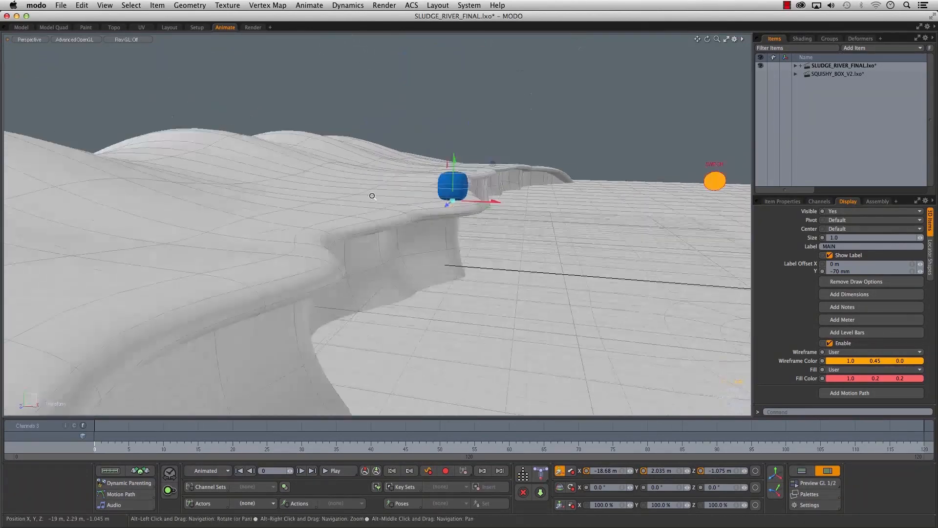
{"action": "left_click_drag", "start_coordinate": [371, 195], "coordinate": [404, 197], "text": "alt"}
{"action": "middle_click_drag", "start_coordinate": [404, 197], "coordinate": [169, 177], "text": "alt"}
{"action": "left_click_drag", "start_coordinate": [168, 177], "coordinate": [195, 181], "text": "alt"}
{"action": "middle_click_drag", "start_coordinate": [195, 182], "coordinate": [128, 169], "text": "alt"}
{"action": "right_click_drag", "start_coordinate": [294, 200], "coordinate": [264, 197], "text": "alt"}
{"action": "middle_click_drag", "start_coordinate": [264, 197], "coordinate": [185, 228], "text": "alt"}
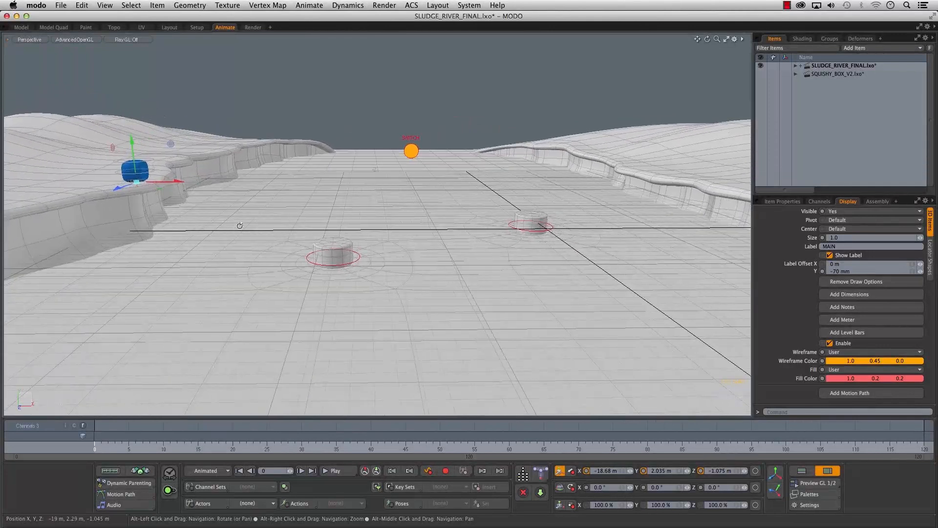
- Turn off the visibility of the SQUISHY_BOX_V2 material group in the shader tree
{"action": "left_click", "coordinate": [802, 39]}
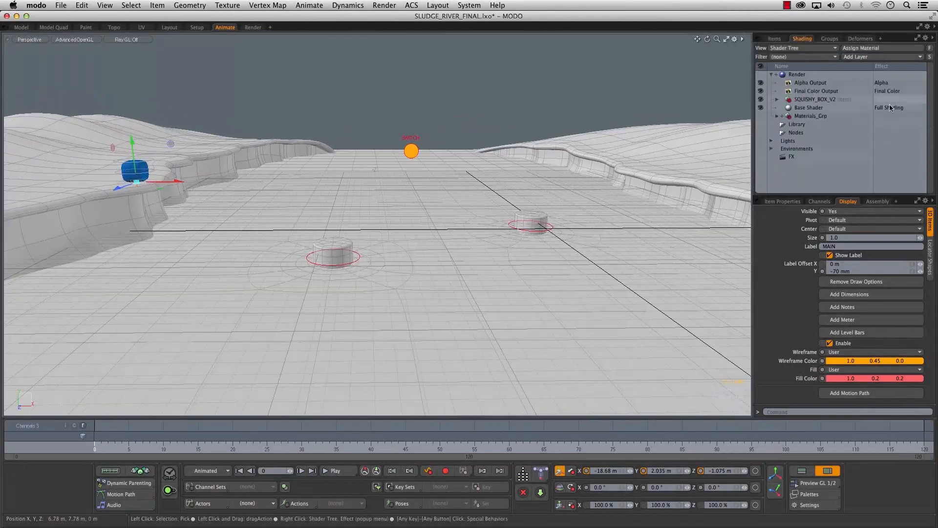
{"action": "left_click", "coordinate": [760, 99]}
{"action": "left_click_drag", "start_coordinate": [230, 196], "coordinate": [217, 180], "text": "alt"}
{"action": "left_click_drag", "start_coordinate": [502, 176], "coordinate": [472, 169], "text": "alt+shift"}
- Hide the grid in the 3D viewport and deselect the box's MAIN control
{"action": "key", "text": "o"}
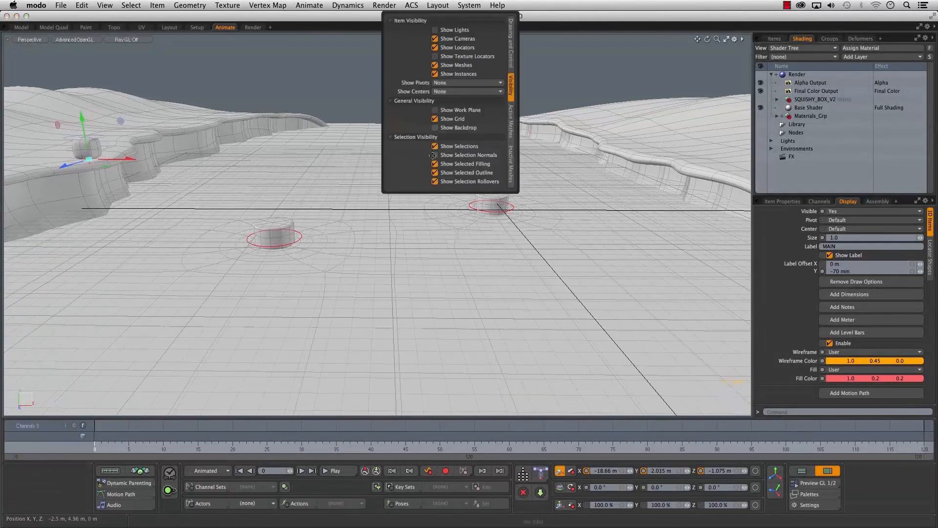
{"action": "left_click", "coordinate": [435, 118]}
{"action": "left_click_drag", "start_coordinate": [346, 107], "coordinate": [338, 115], "text": "alt"}
{"action": "left_click", "coordinate": [337, 98]}
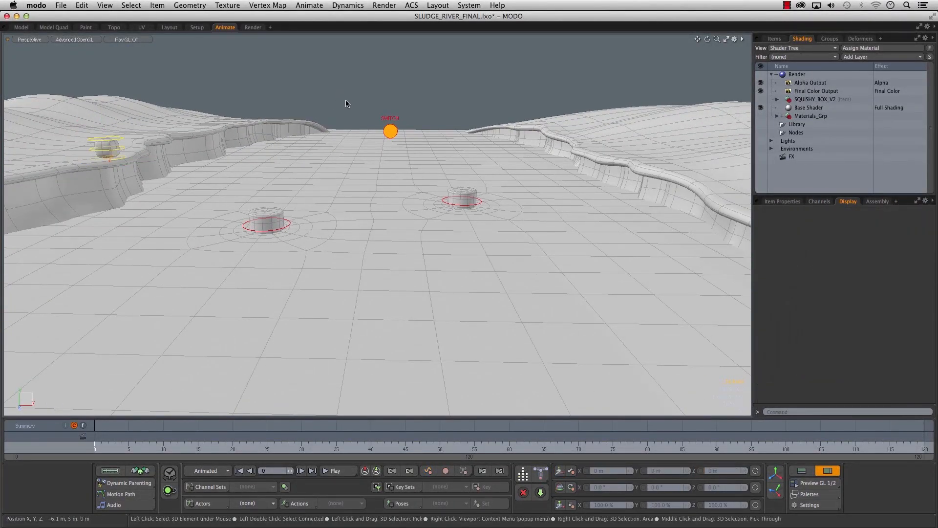
{"action": "left_click_drag", "start_coordinate": [377, 145], "coordinate": [340, 108], "text": "alt"}
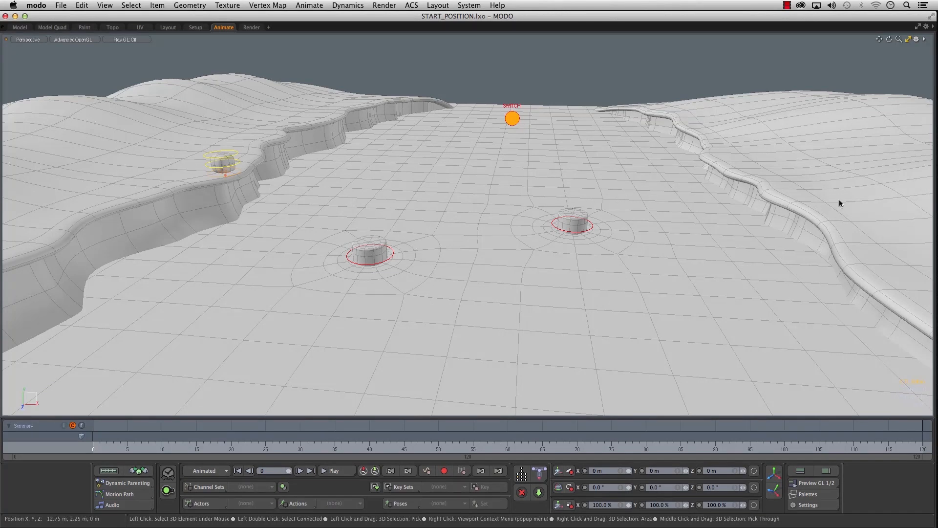
{"action": "left_click_drag", "start_coordinate": [315, 201], "coordinate": [198, 197], "text": "alt"}
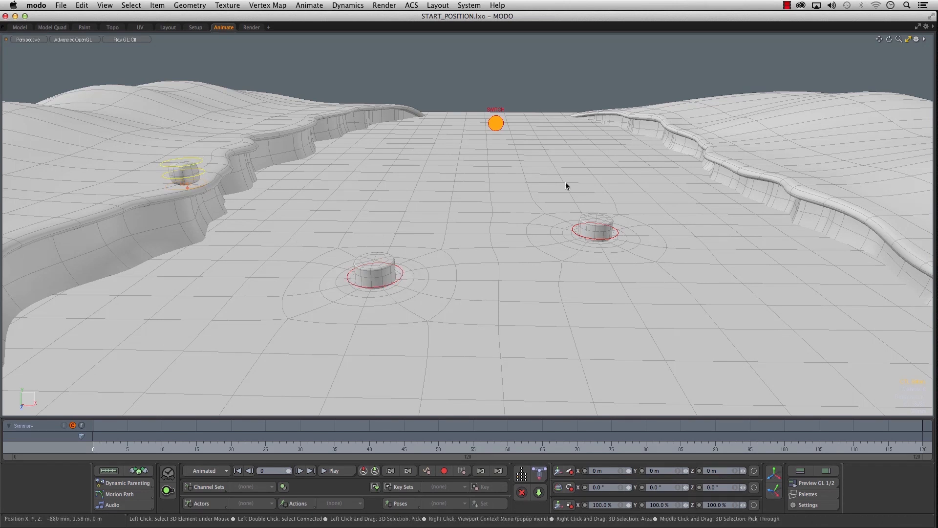
{"action": "left_click_drag", "start_coordinate": [635, 182], "coordinate": [480, 181], "text": "alt"}
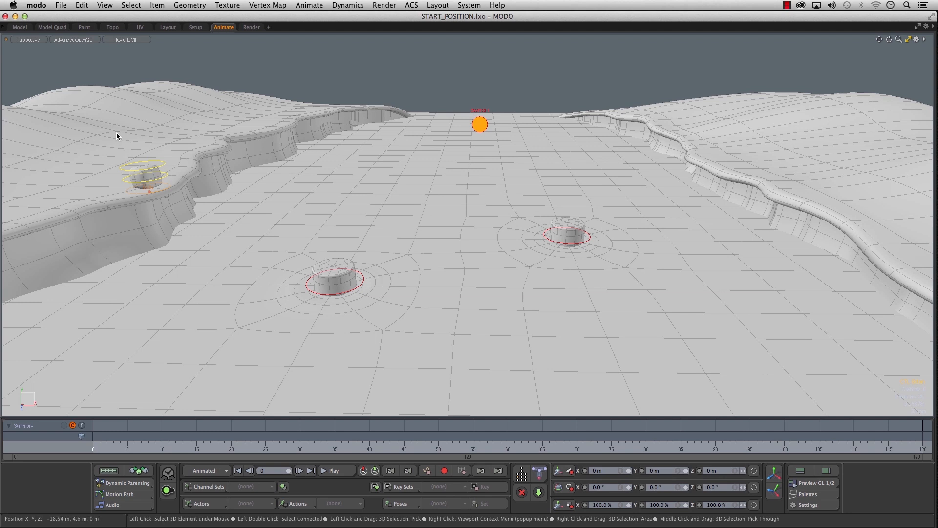
{"action": "left_click", "coordinate": [137, 190]}
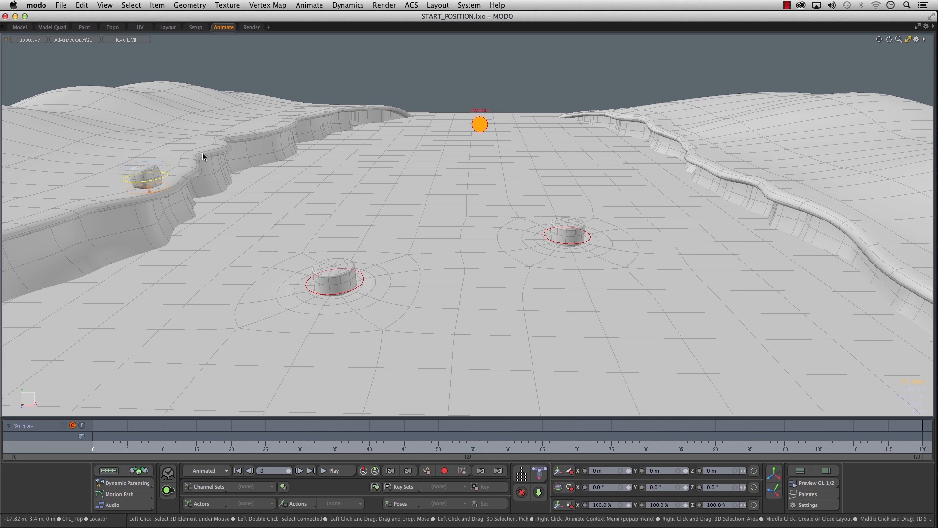
{"action": "left_click", "coordinate": [146, 178]}
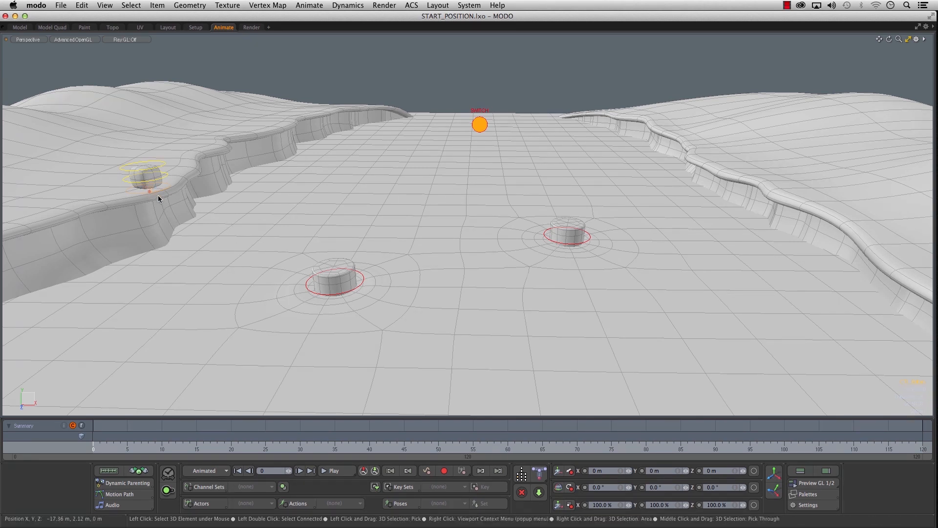
{"action": "scroll", "coordinate": [160, 198], "scroll_direction": "up", "scroll_amount": 2}
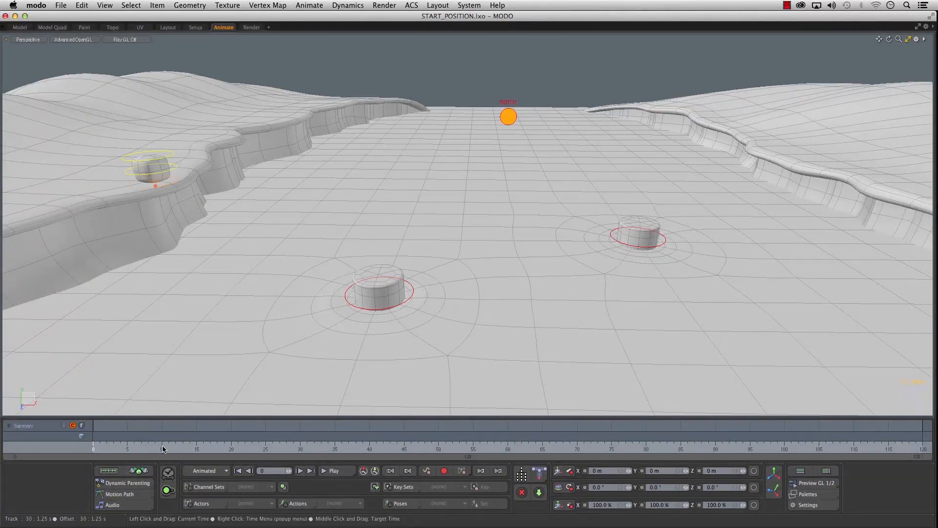
- Go to frame 50 and extend both the scene end and the current end to frame 200
{"action": "left_click", "coordinate": [437, 451]}
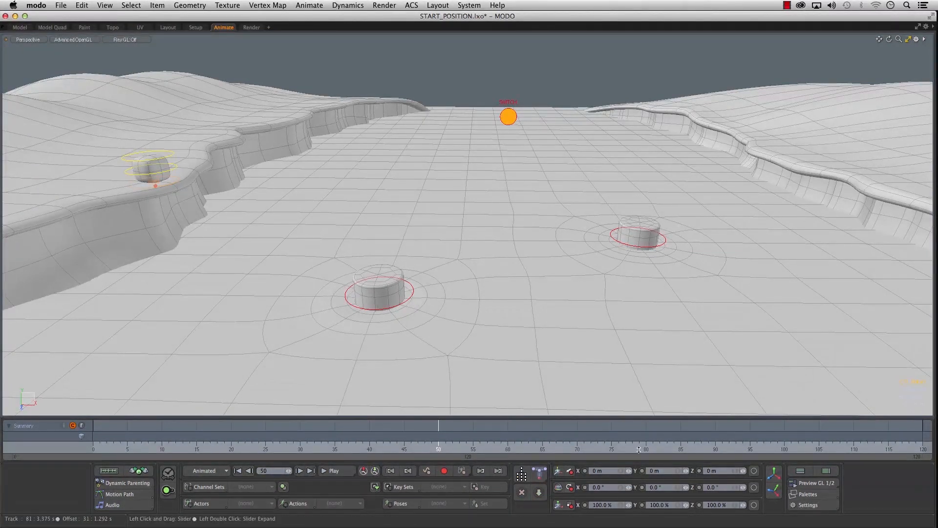
{"action": "left_click", "coordinate": [810, 506]}
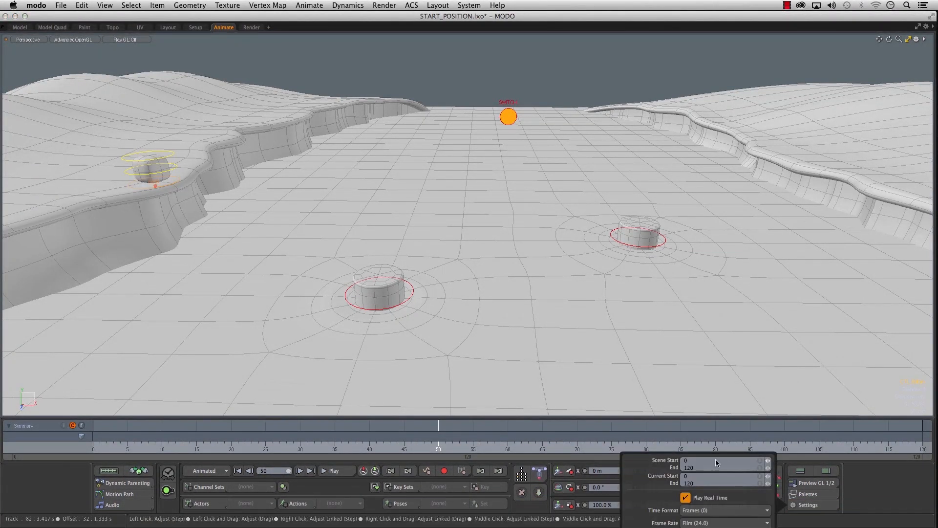
{"action": "left_click", "coordinate": [694, 468]}
{"action": "type", "text": "200"}
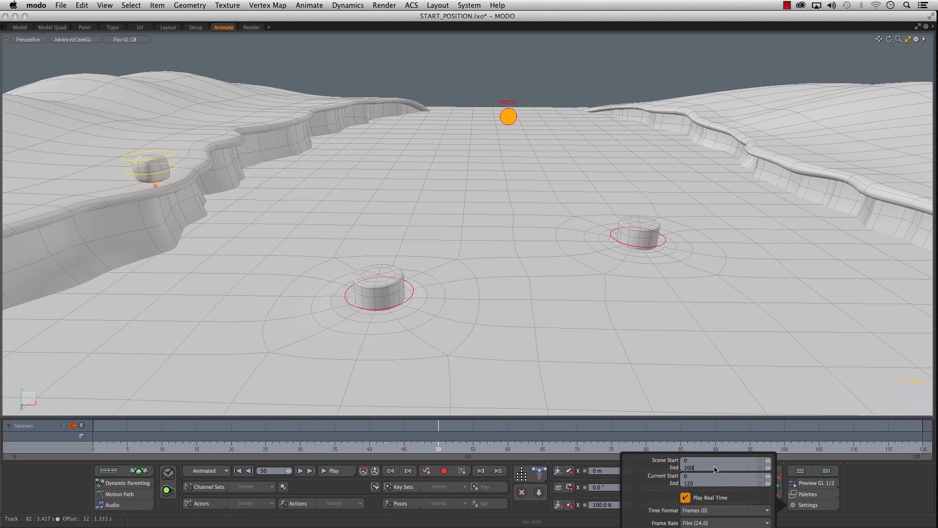
{"action": "left_click", "coordinate": [698, 483]}
{"action": "type", "text": "2"}
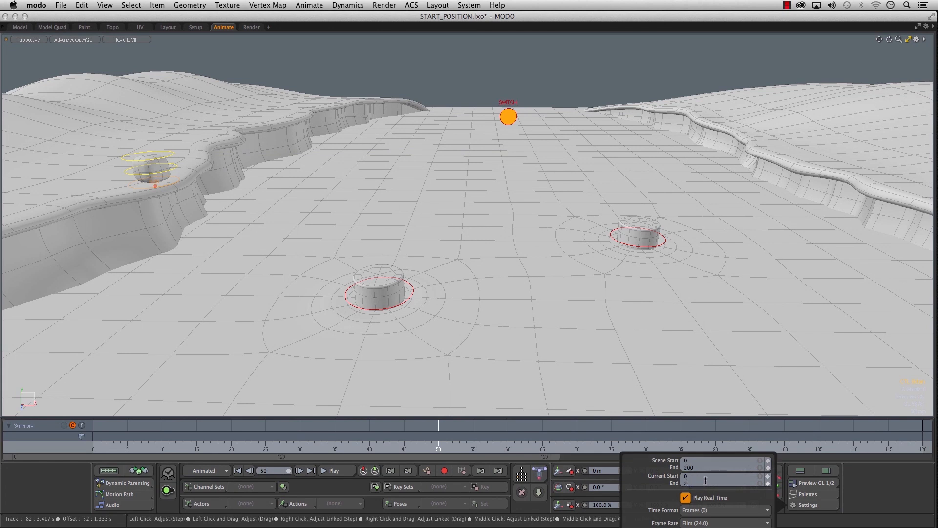
{"action": "type", "text": "00"}
{"action": "key", "text": "Return"}
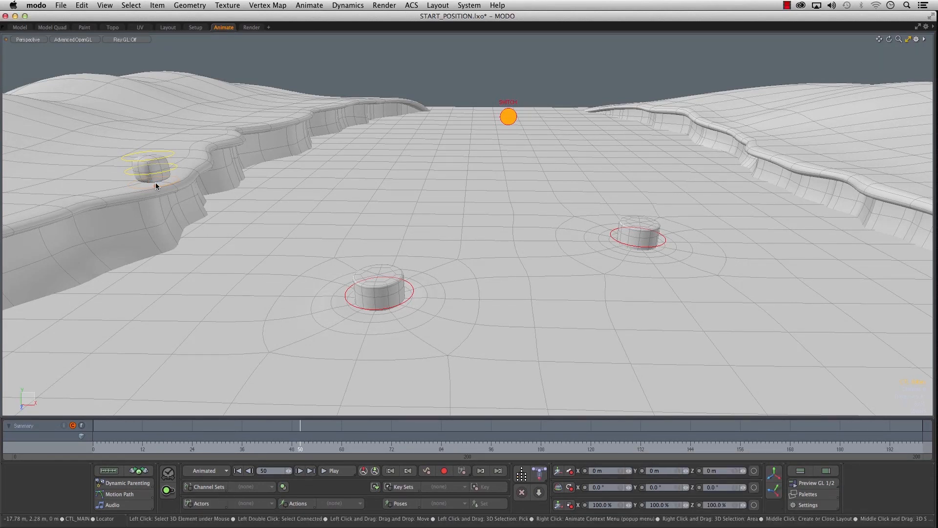
- Select the box's MAIN control on the riverbank and key its position at frame 50
{"action": "left_click", "coordinate": [166, 200]}
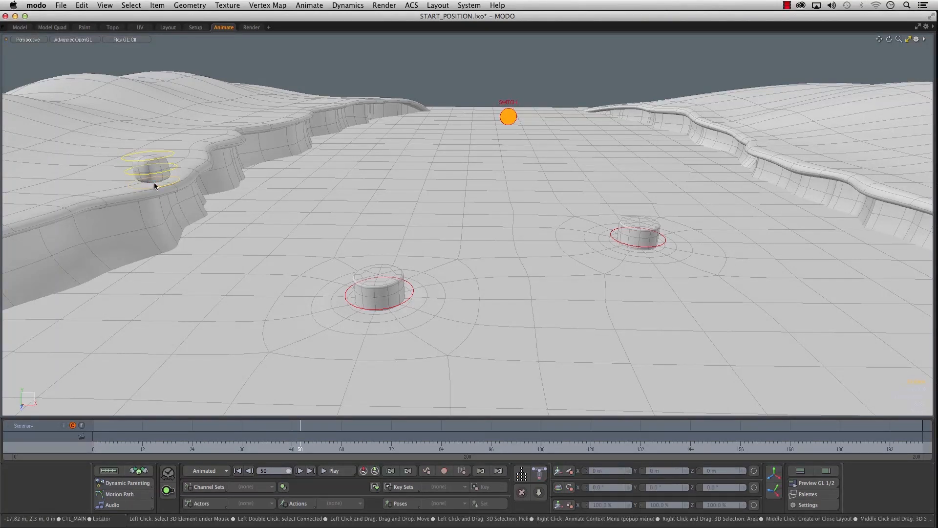
{"action": "left_click_drag", "start_coordinate": [162, 195], "coordinate": [236, 188], "text": "ctrl+alt"}
{"action": "left_click", "coordinate": [144, 170]}
{"action": "key", "text": "w"}
{"action": "left_click_drag", "start_coordinate": [358, 219], "coordinate": [374, 229], "text": "alt"}
{"action": "key", "text": "q"}
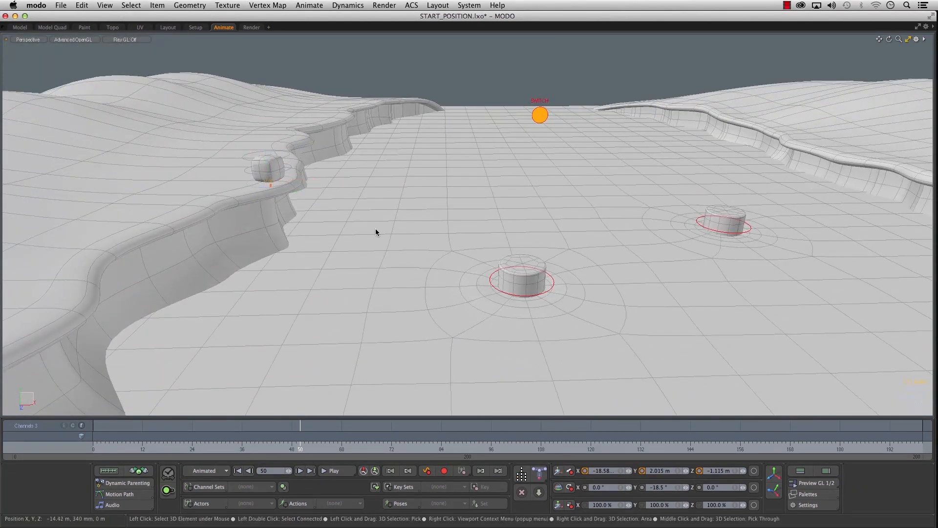
{"action": "left_click", "coordinate": [570, 472]}
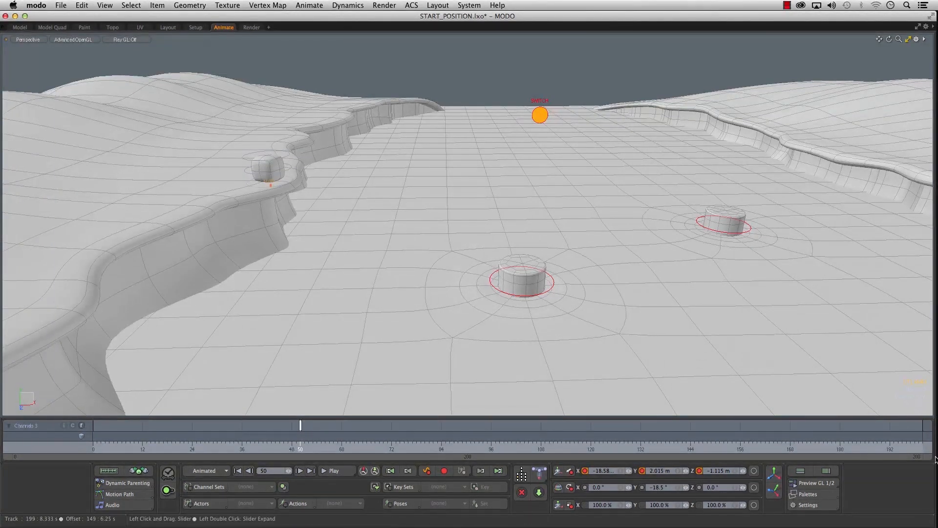
- Key the MAIN control's unchanged position again at frame 70 to hold the box on the bank
{"action": "left_click_drag", "start_coordinate": [931, 457], "coordinate": [490, 456]}
{"action": "left_click_drag", "start_coordinate": [254, 457], "coordinate": [395, 456]}
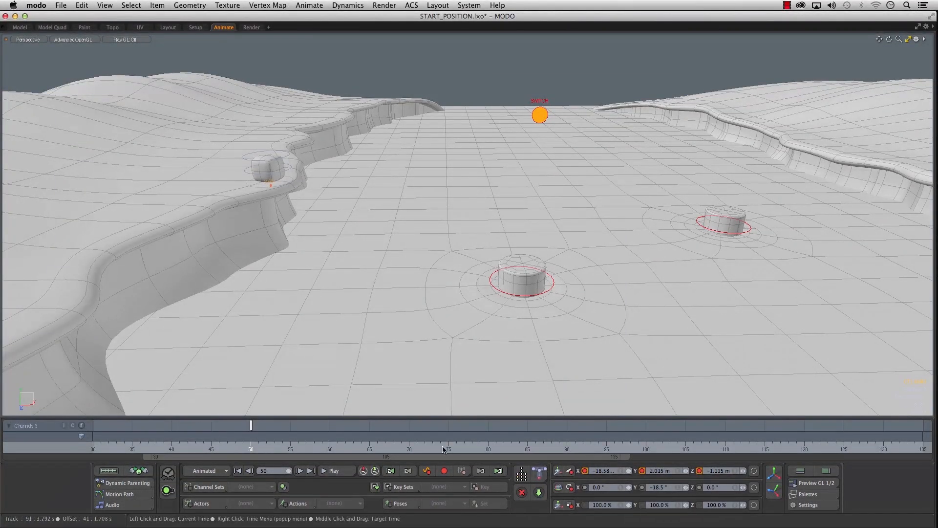
{"action": "left_click_drag", "start_coordinate": [630, 457], "coordinate": [653, 456]}
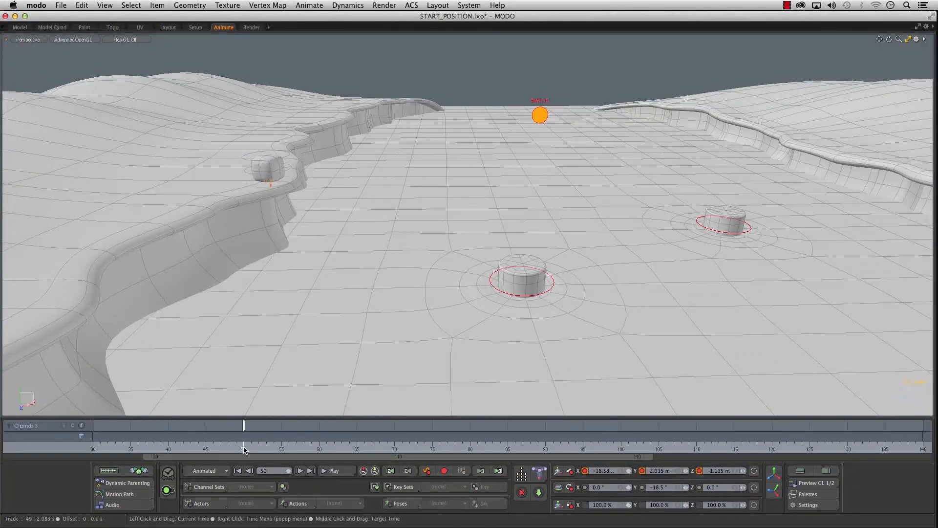
{"action": "left_click", "coordinate": [395, 452]}
{"action": "key", "text": "s"}
- At frame 100, move the box off the bank towards the nearest rock in the river
{"action": "left_click_drag", "start_coordinate": [379, 457], "coordinate": [472, 458]}
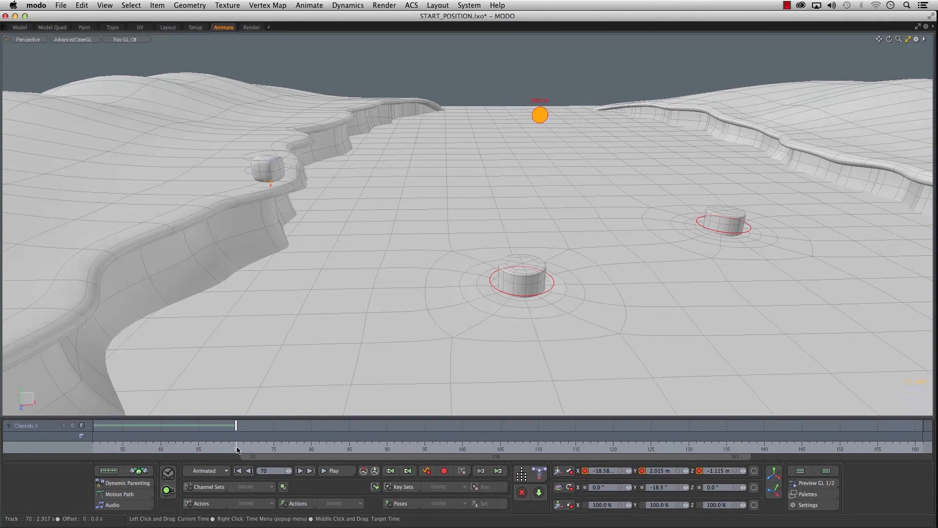
{"action": "left_click", "coordinate": [462, 450]}
{"action": "key", "text": "y"}
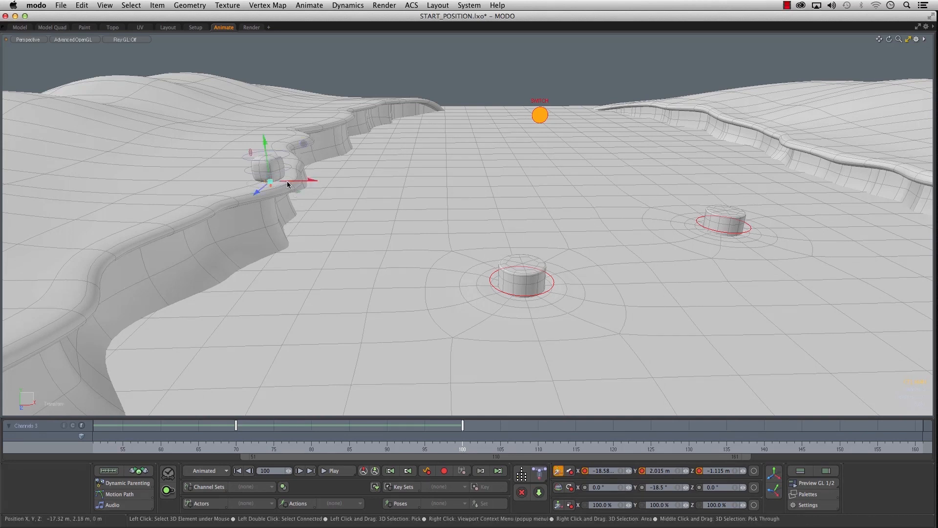
{"action": "left_click_drag", "start_coordinate": [284, 186], "coordinate": [384, 220]}
{"action": "left_click_drag", "start_coordinate": [518, 165], "coordinate": [517, 218]}
- Refine the box's frame 100 position so it rests on top of the nearest rock, at about X -9.46 m, Y 265 mm, Z 3.01 m
{"action": "right_click_drag", "start_coordinate": [415, 235], "coordinate": [515, 243], "text": "alt"}
{"action": "middle_click_drag", "start_coordinate": [515, 243], "coordinate": [367, 198], "text": "alt"}
{"action": "left_click_drag", "start_coordinate": [367, 197], "coordinate": [469, 186], "text": "alt"}
{"action": "left_click_drag", "start_coordinate": [396, 248], "coordinate": [424, 247]}
{"action": "mouse_move", "coordinate": [367, 195]}
{"action": "left_mouse_down"}
{"action": "mouse_move", "coordinate": [367, 169]}
{"action": "mouse_move", "coordinate": [344, 202]}
{"action": "mouse_move", "coordinate": [236, 193]}
{"action": "left_mouse_up"}
{"action": "left_click_drag", "start_coordinate": [367, 179], "coordinate": [368, 174]}
{"action": "left_click_drag", "start_coordinate": [308, 231], "coordinate": [383, 274]}
{"action": "scroll", "coordinate": [372, 266], "scroll_direction": "down", "scroll_amount": 8}
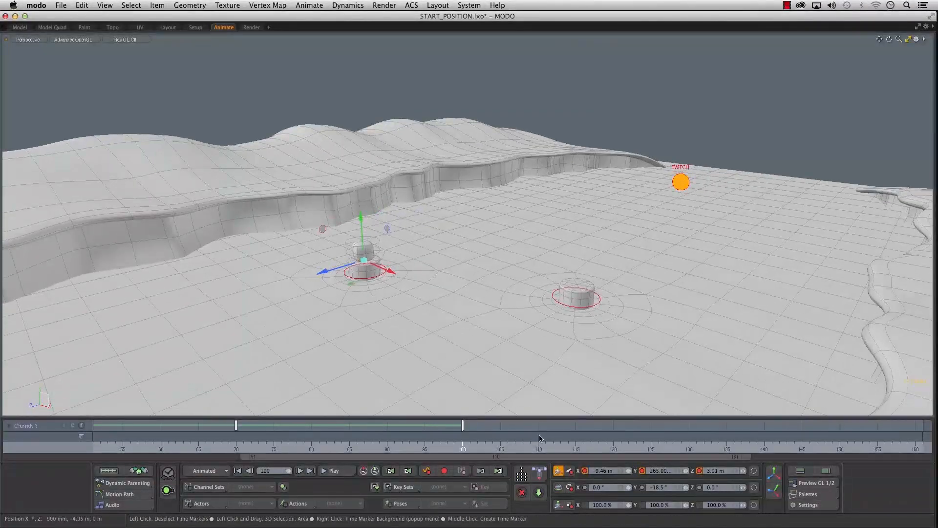
- Key the box's frame 100 position again at frame 120 so it holds still on the rock
{"action": "left_click_drag", "start_coordinate": [324, 298], "coordinate": [372, 295], "text": "ctrl+alt"}
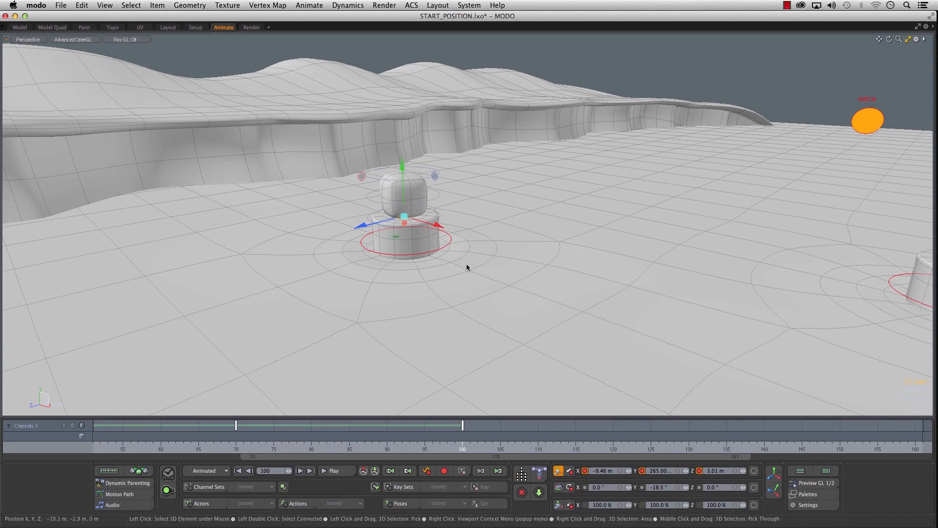
{"action": "left_click", "coordinate": [463, 448]}
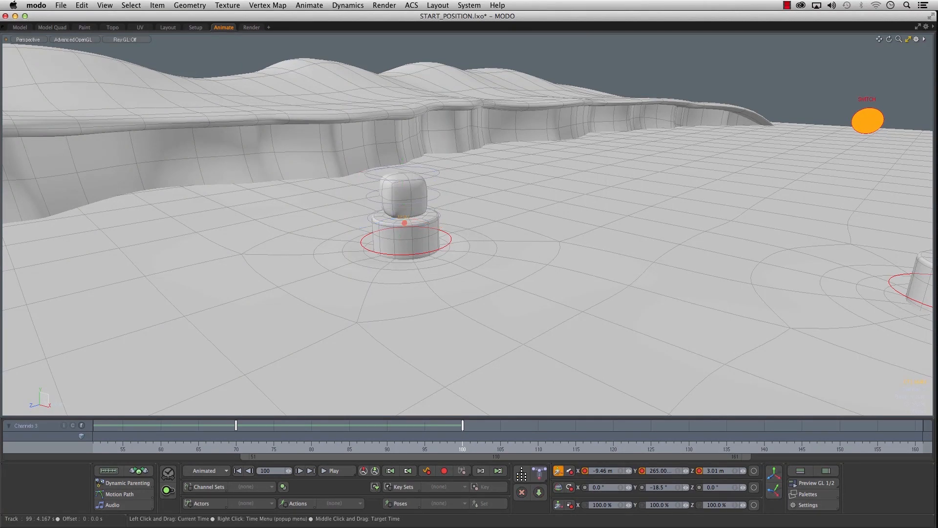
{"action": "middle_click", "coordinate": [611, 448]}
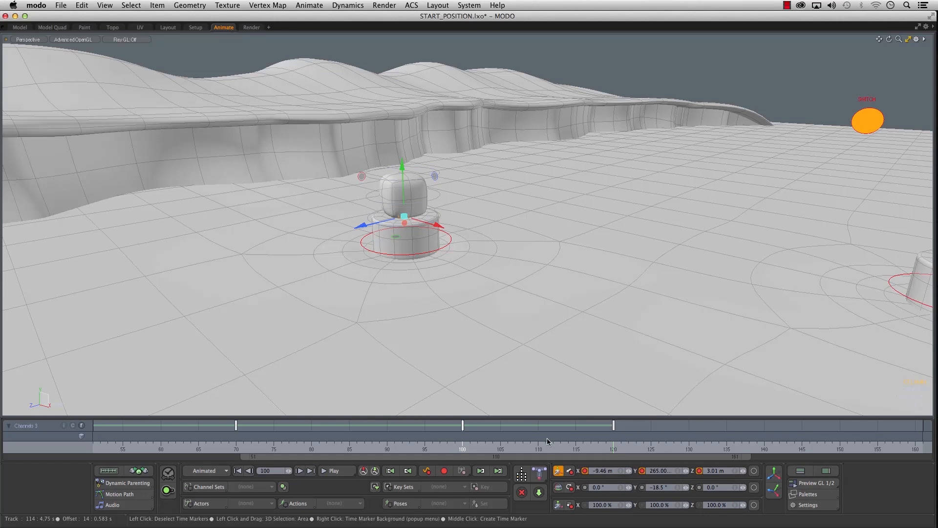
- Open the Graph Editor below the viewport and frame the MAIN control's position curves
{"action": "left_click_drag", "start_coordinate": [518, 303], "coordinate": [493, 298], "text": "alt"}
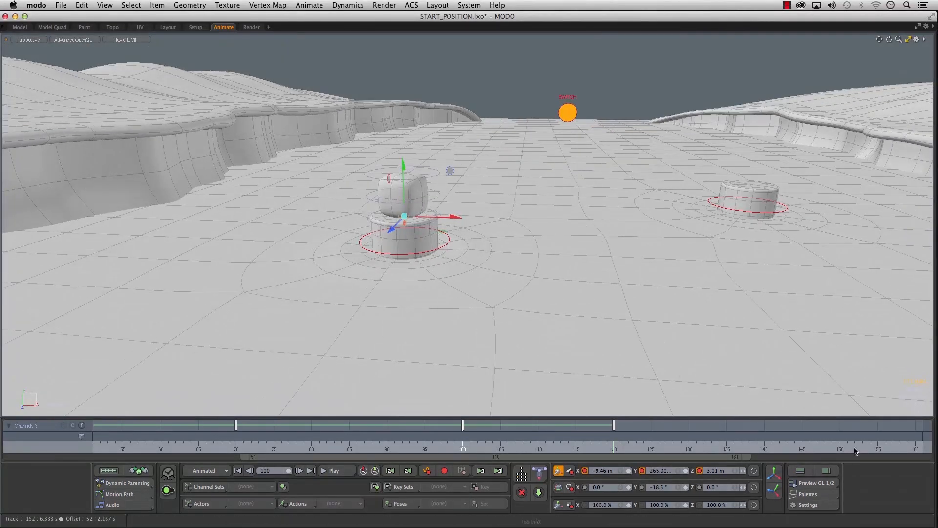
{"action": "left_click_drag", "start_coordinate": [638, 267], "coordinate": [537, 291], "text": "alt+shift"}
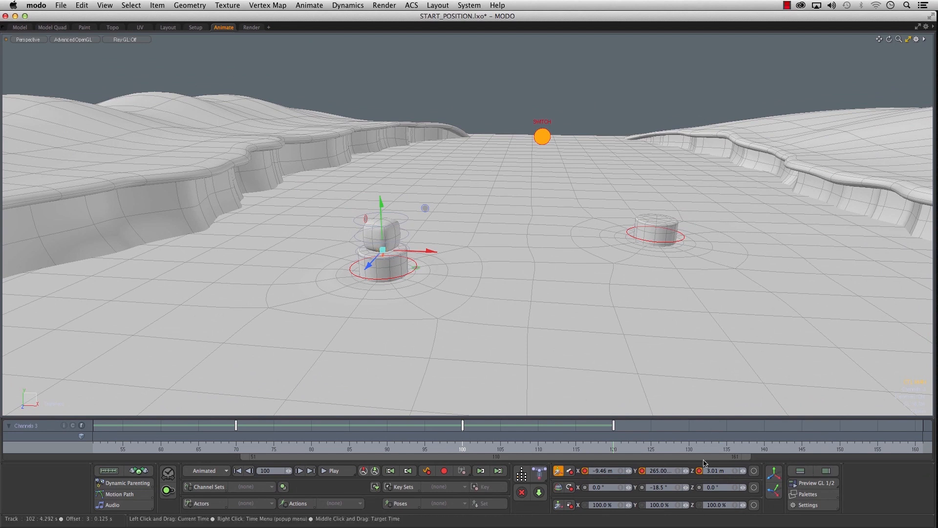
{"action": "left_click", "coordinate": [800, 473]}
{"action": "right_click_drag", "start_coordinate": [477, 201], "coordinate": [573, 199], "text": "alt"}
{"action": "middle_click_drag", "start_coordinate": [542, 203], "coordinate": [464, 206], "text": "alt"}
{"action": "left_click_drag", "start_coordinate": [465, 206], "coordinate": [473, 200], "text": "alt"}
{"action": "right_click_drag", "start_coordinate": [396, 322], "coordinate": [208, 347], "text": "alt"}
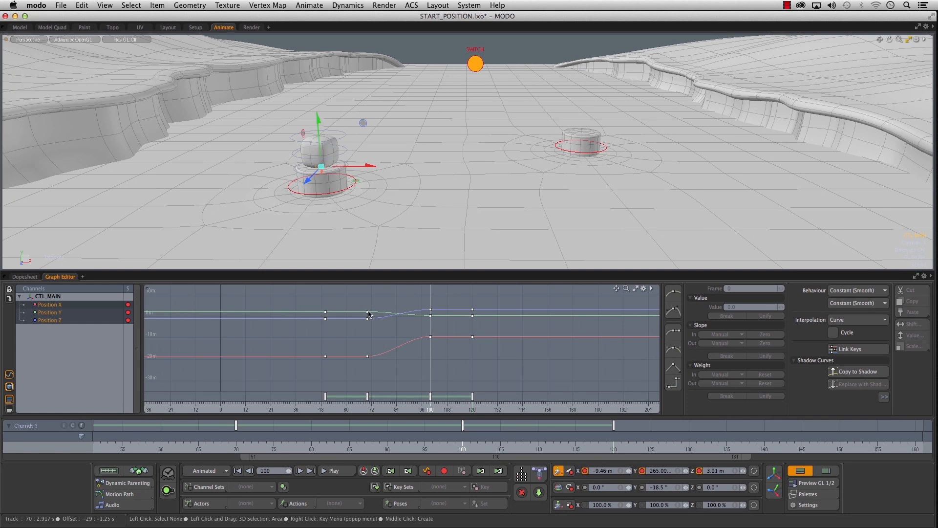
- At frame 85, raise the box to about Y 3 m to give the jump onto the rock an arc
{"action": "left_click_drag", "start_coordinate": [379, 458], "coordinate": [295, 458]}
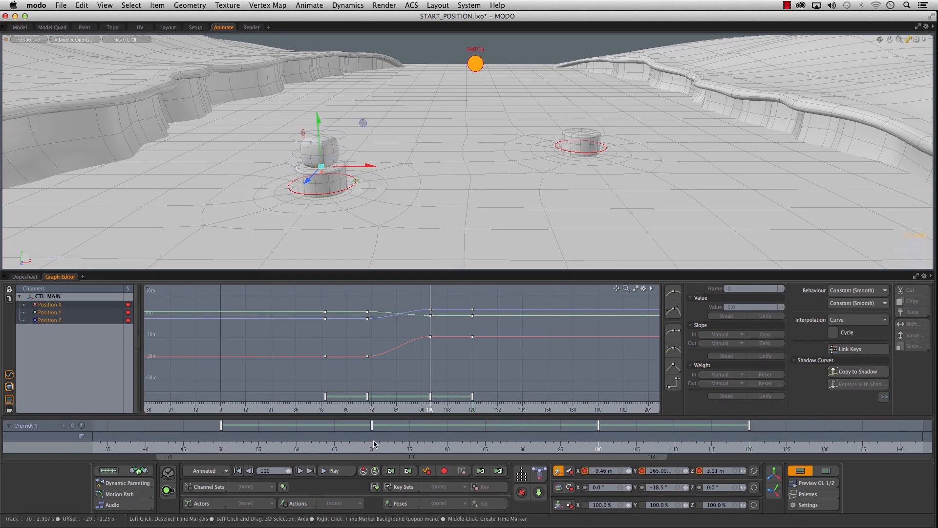
{"action": "left_click", "coordinate": [485, 450]}
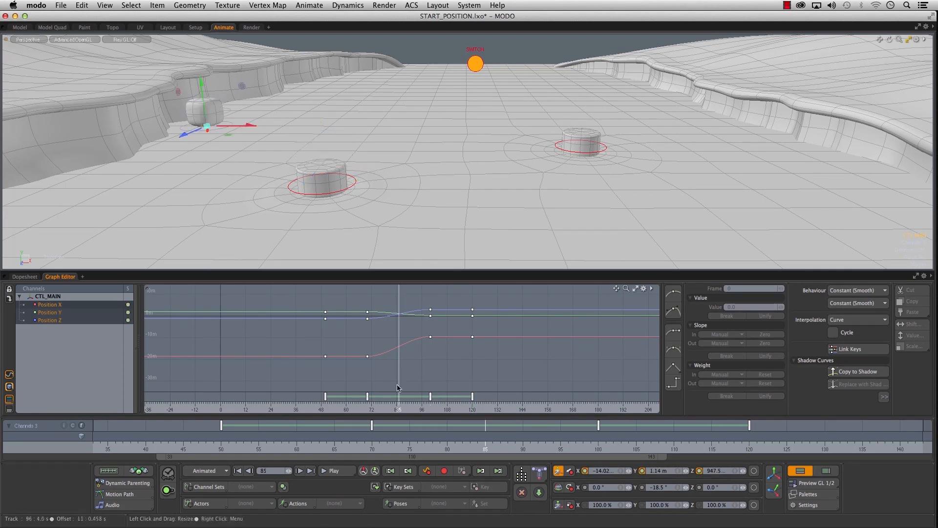
{"action": "left_click_drag", "start_coordinate": [178, 184], "coordinate": [330, 240], "text": "alt+shift"}
{"action": "left_click_drag", "start_coordinate": [356, 140], "coordinate": [352, 76]}
{"action": "right_click_drag", "start_coordinate": [456, 321], "coordinate": [469, 288], "text": "alt"}
{"action": "left_click_drag", "start_coordinate": [344, 326], "coordinate": [335, 356], "text": "alt"}
{"action": "right_click_drag", "start_coordinate": [347, 342], "coordinate": [349, 360], "text": "alt"}
{"action": "left_click_drag", "start_coordinate": [198, 443], "coordinate": [191, 444]}
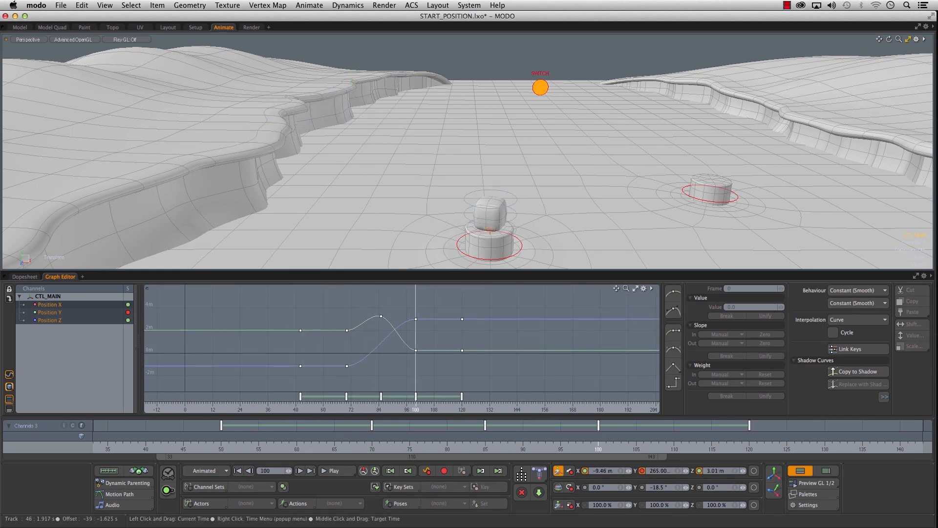
- Go to frame 150, orbit around the box on the rock, and switch the transform handle to the box's local axes
{"action": "left_click_drag", "start_coordinate": [598, 444], "coordinate": [863, 456]}
{"action": "scroll", "coordinate": [352, 438], "scroll_direction": "right", "scroll_amount": 1}
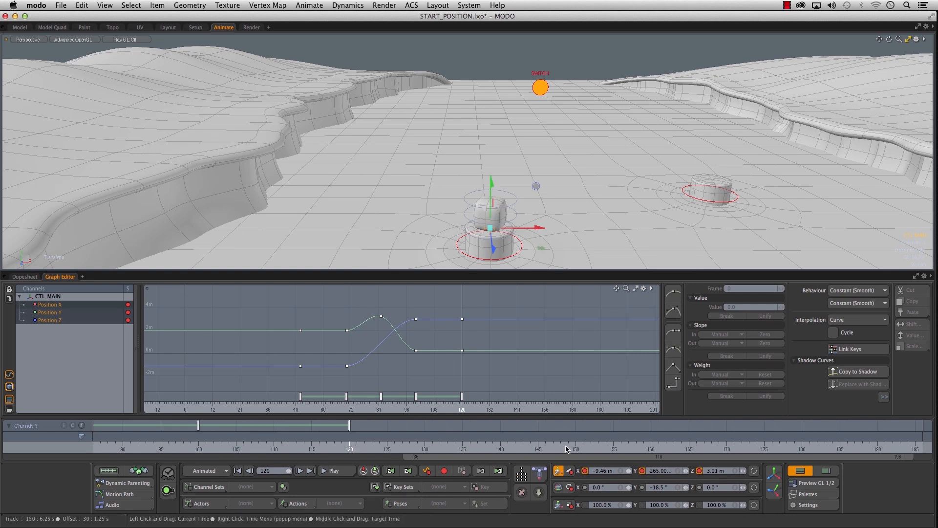
{"action": "left_click_drag", "start_coordinate": [548, 246], "coordinate": [445, 195], "text": "alt"}
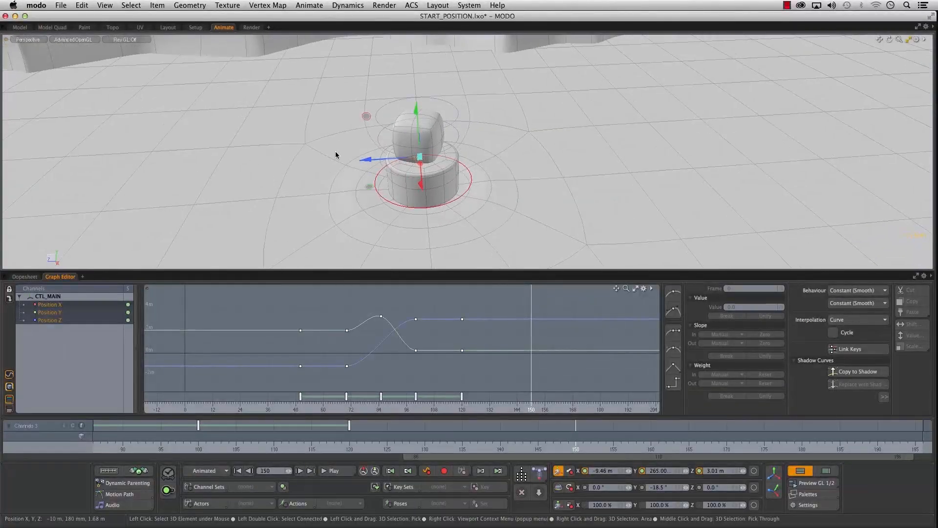
{"action": "left_click_drag", "start_coordinate": [338, 130], "coordinate": [403, 95], "text": "alt"}
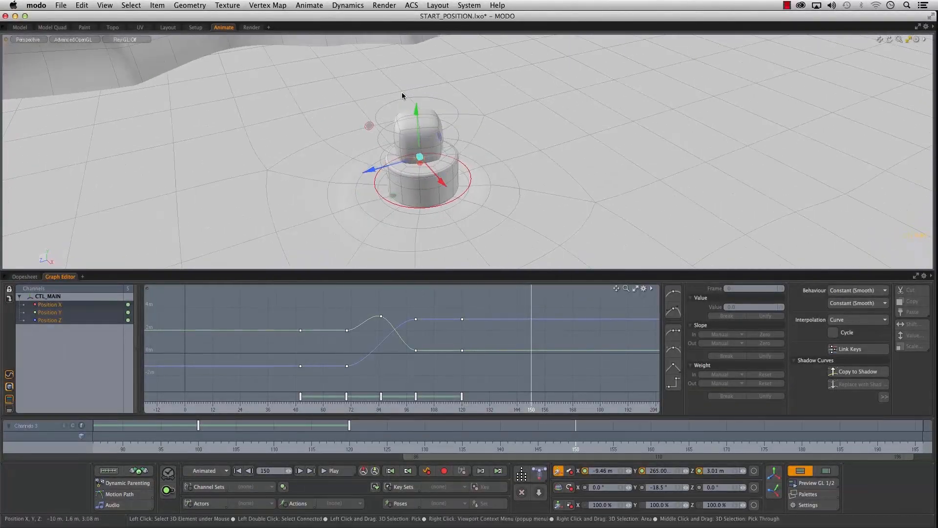
{"action": "left_click_drag", "start_coordinate": [422, 199], "coordinate": [401, 175], "text": "alt"}
{"action": "left_click_drag", "start_coordinate": [286, 162], "coordinate": [446, 220], "text": "alt"}
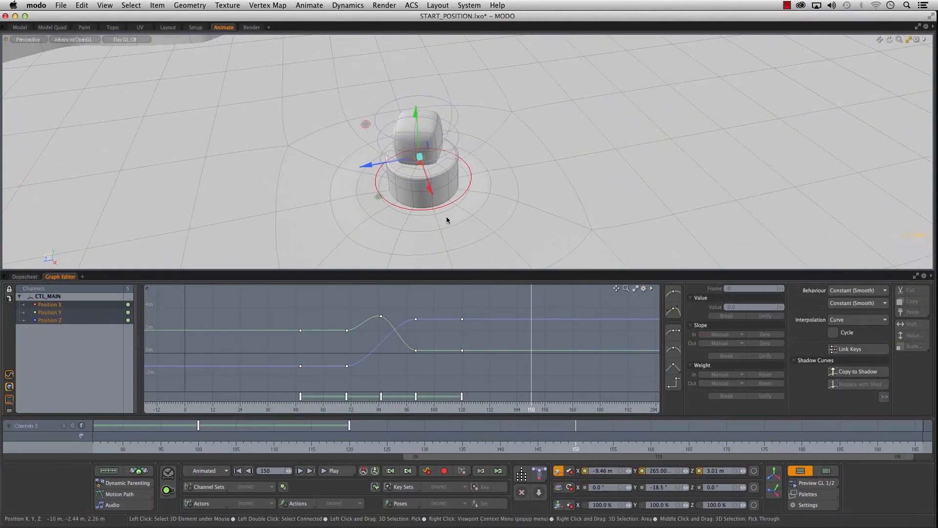
{"action": "left_click_drag", "start_coordinate": [420, 100], "coordinate": [424, 165], "text": "alt"}
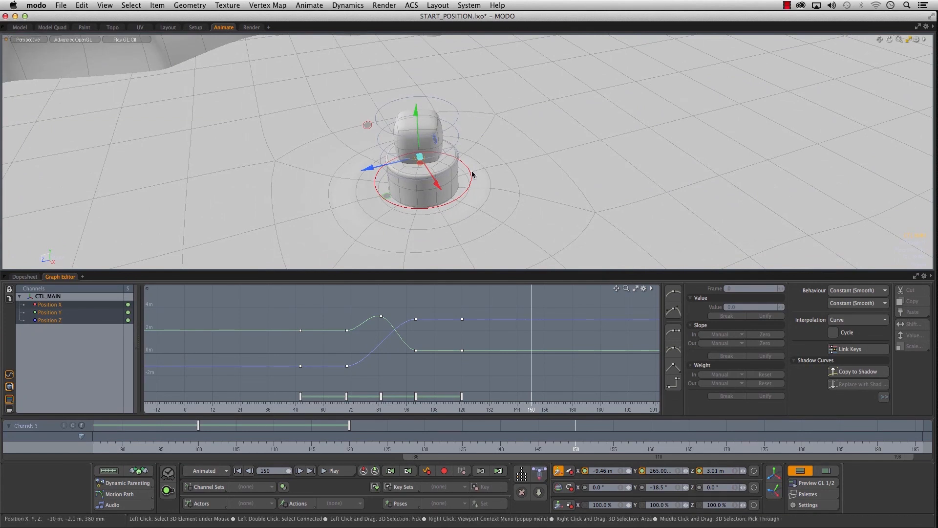
{"action": "left_click", "coordinate": [776, 493]}
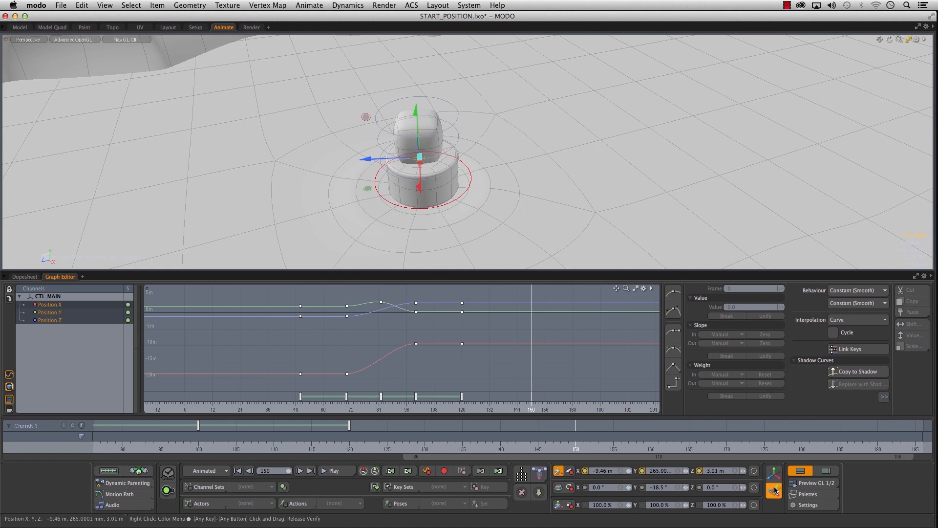
- At frame 150, turn the box to 27° about Y and move it onto the second rock
{"action": "key", "text": "s"}
{"action": "left_click_drag", "start_coordinate": [485, 207], "coordinate": [408, 172], "text": "alt"}
{"action": "scroll", "coordinate": [427, 196], "scroll_direction": "down", "scroll_amount": 5}
{"action": "key", "text": "e"}
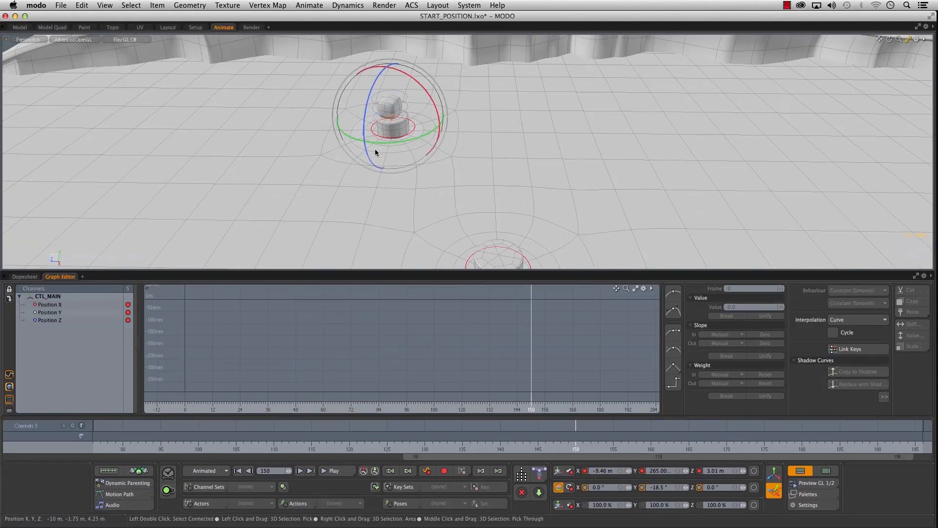
{"action": "left_click_drag", "start_coordinate": [376, 145], "coordinate": [494, 205]}
{"action": "key", "text": "w"}
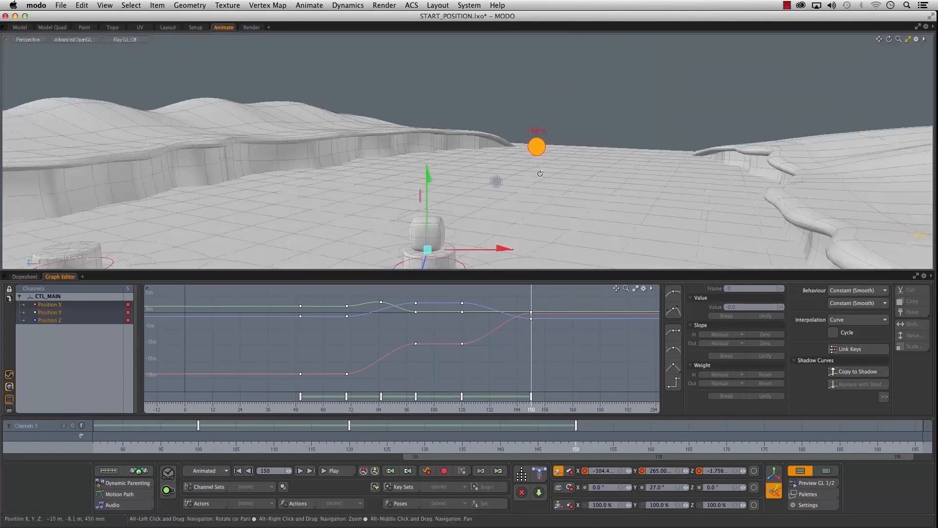
{"action": "middle_click_drag", "start_coordinate": [489, 244], "coordinate": [509, 177], "text": "alt"}
{"action": "right_click_drag", "start_coordinate": [506, 179], "coordinate": [533, 174], "text": "alt"}
{"action": "left_click_drag", "start_coordinate": [488, 161], "coordinate": [656, 177]}
- At frame 135, raise the box to about Y 2.57 m to give the jump between the rocks an arc
{"action": "scroll", "coordinate": [473, 196], "scroll_direction": "down", "scroll_amount": 3}
{"action": "scroll", "coordinate": [542, 196], "scroll_direction": "down", "scroll_amount": 3}
{"action": "left_click", "coordinate": [466, 448]}
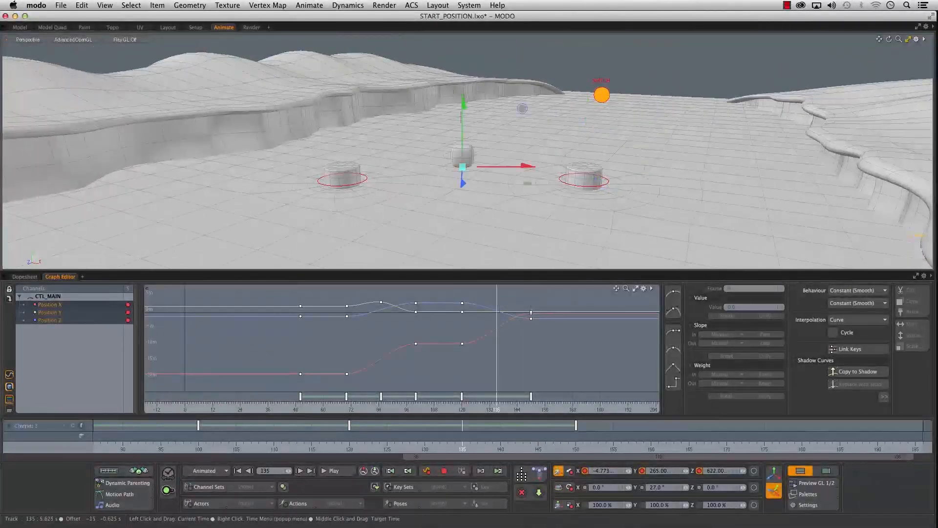
{"action": "left_click_drag", "start_coordinate": [468, 107], "coordinate": [466, 52]}
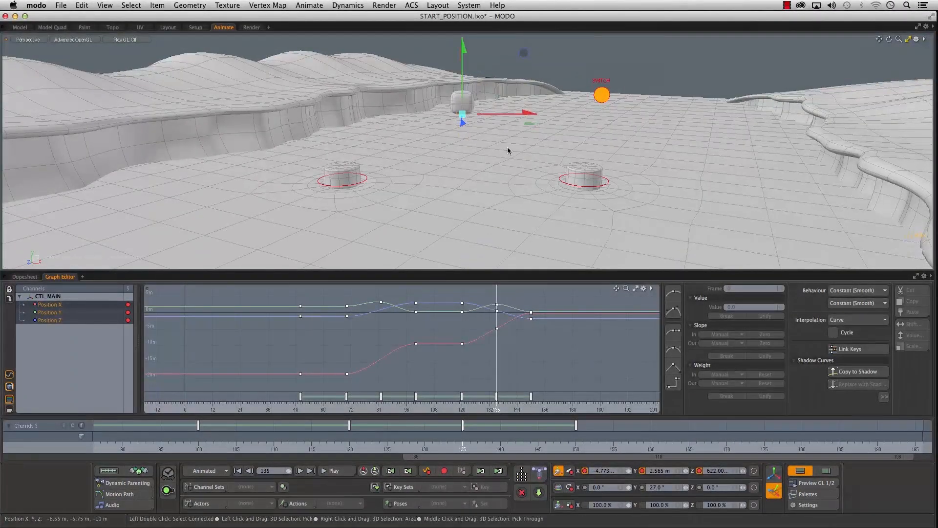
- Key the box's frame 150 position again at frame 170 so it holds still on the second rock
{"action": "right_click_drag", "start_coordinate": [552, 334], "coordinate": [541, 326], "text": "alt"}
{"action": "left_click_drag", "start_coordinate": [540, 326], "coordinate": [371, 341], "text": "alt"}
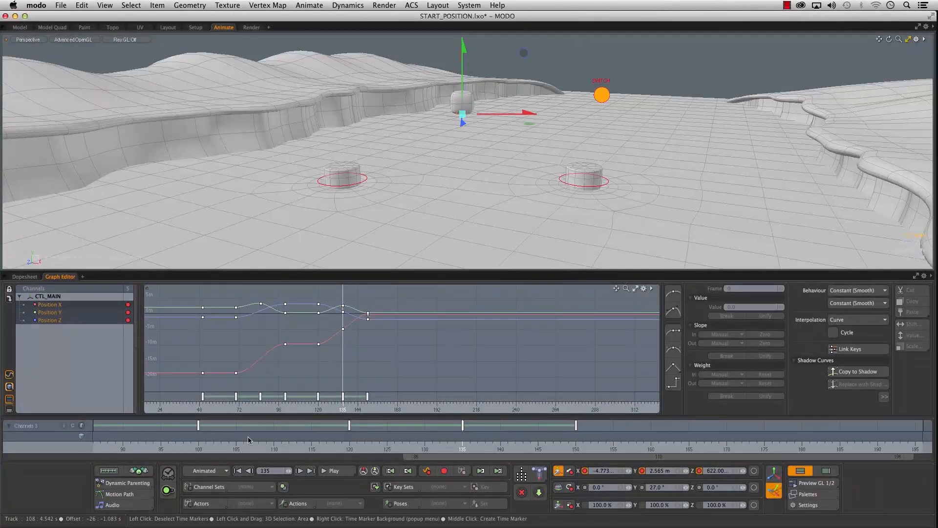
{"action": "left_click", "coordinate": [366, 409]}
{"action": "left_click", "coordinate": [577, 450]}
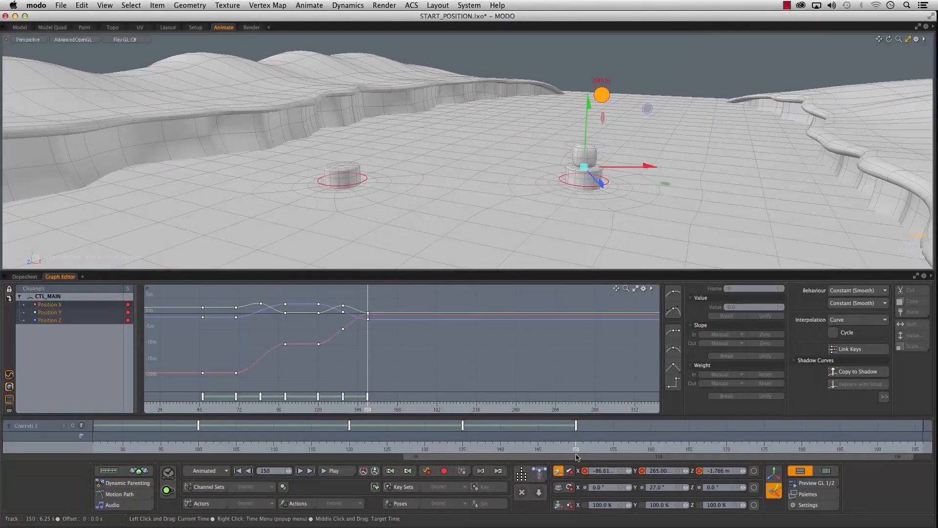
{"action": "left_click_drag", "start_coordinate": [577, 448], "coordinate": [591, 449]}
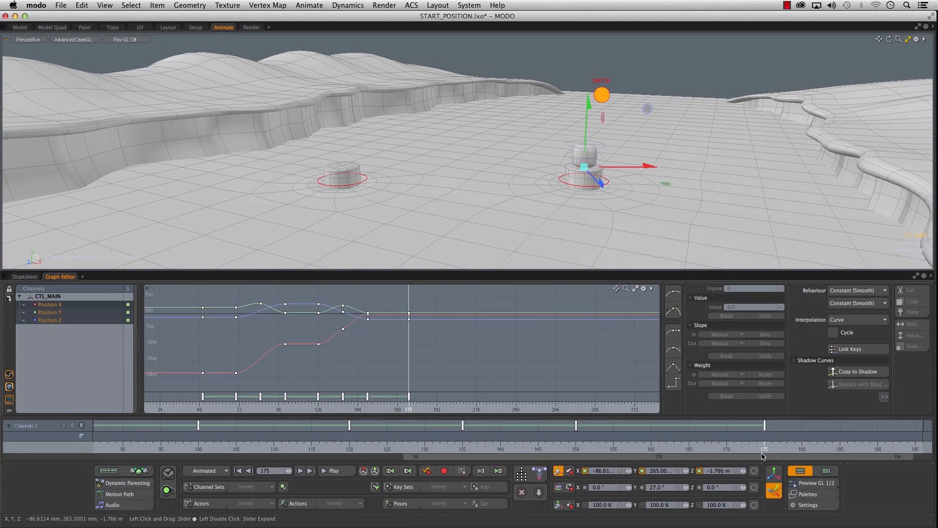
{"action": "left_click_drag", "start_coordinate": [701, 460], "coordinate": [721, 460]}
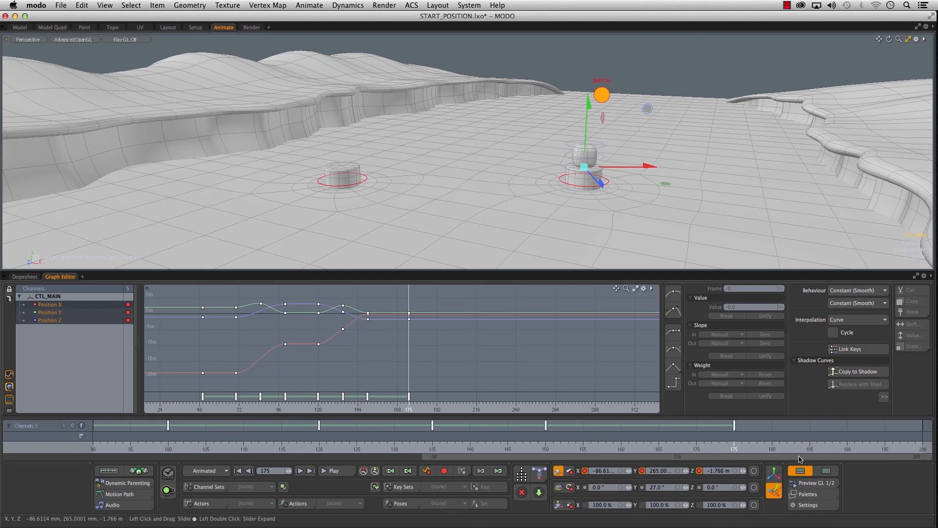
{"action": "left_click", "coordinate": [735, 425]}
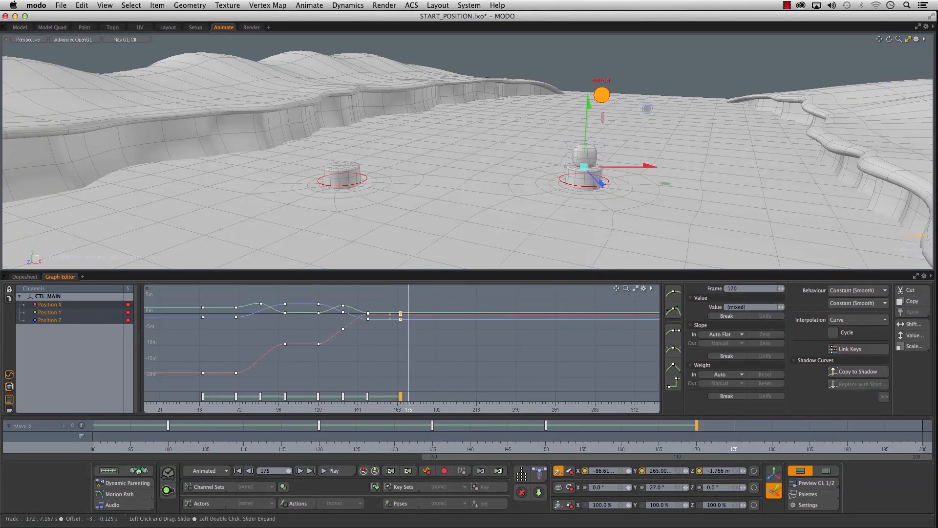
{"action": "left_click", "coordinate": [546, 447]}
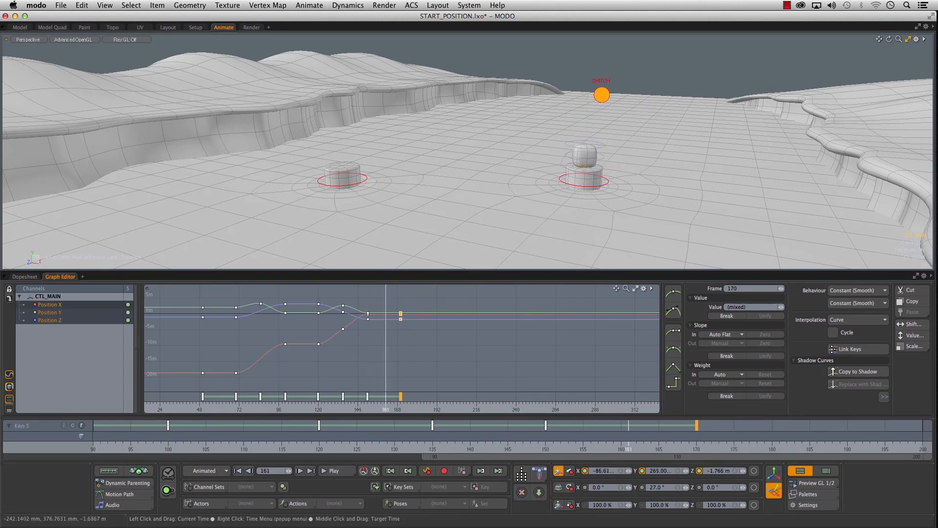
{"action": "left_click_drag", "start_coordinate": [689, 447], "coordinate": [697, 447]}
- At frame 200, turn the box to 4° about Y and move it onto the far riverbank at about Y 1.4 m
{"action": "left_click_drag", "start_coordinate": [549, 163], "coordinate": [557, 203], "text": "alt"}
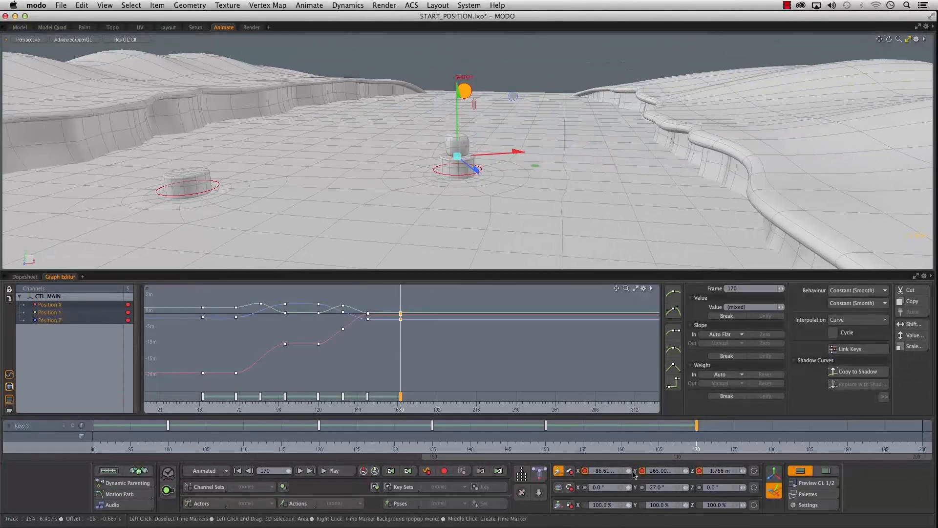
{"action": "left_click_drag", "start_coordinate": [459, 183], "coordinate": [426, 209], "text": "alt"}
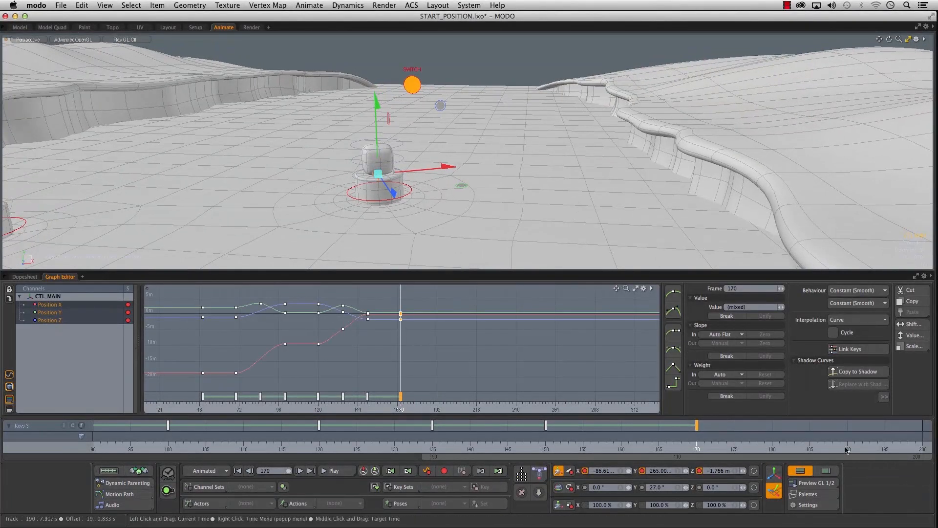
{"action": "left_click", "coordinate": [922, 449]}
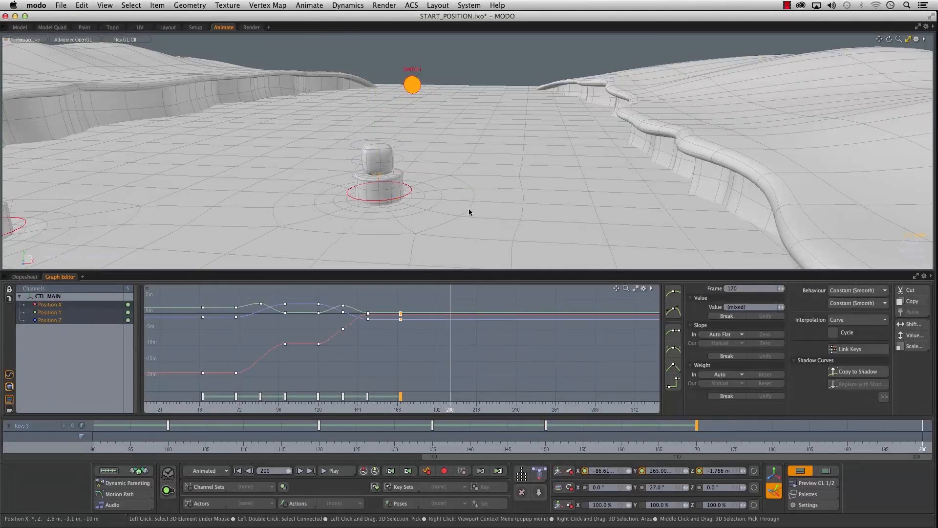
{"action": "left_click_drag", "start_coordinate": [468, 208], "coordinate": [438, 198], "text": "alt"}
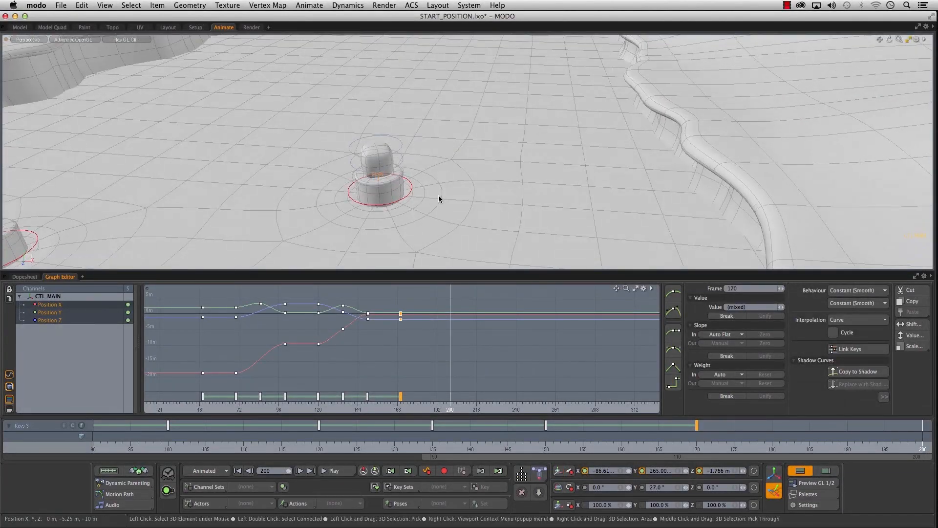
{"action": "key", "text": "w"}
{"action": "key", "text": "e"}
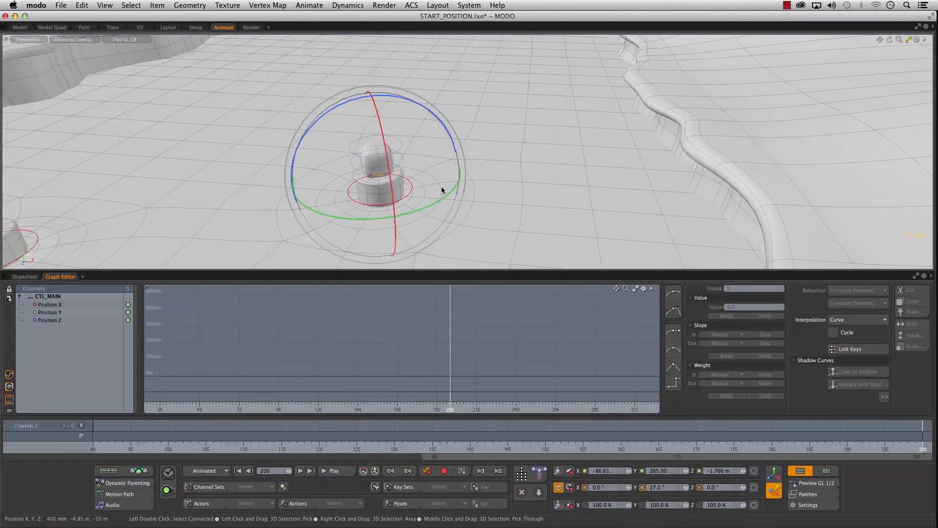
{"action": "left_click_drag", "start_coordinate": [442, 193], "coordinate": [714, 190]}
{"action": "key", "text": "w"}
{"action": "key", "text": "e"}
{"action": "key", "text": "w"}
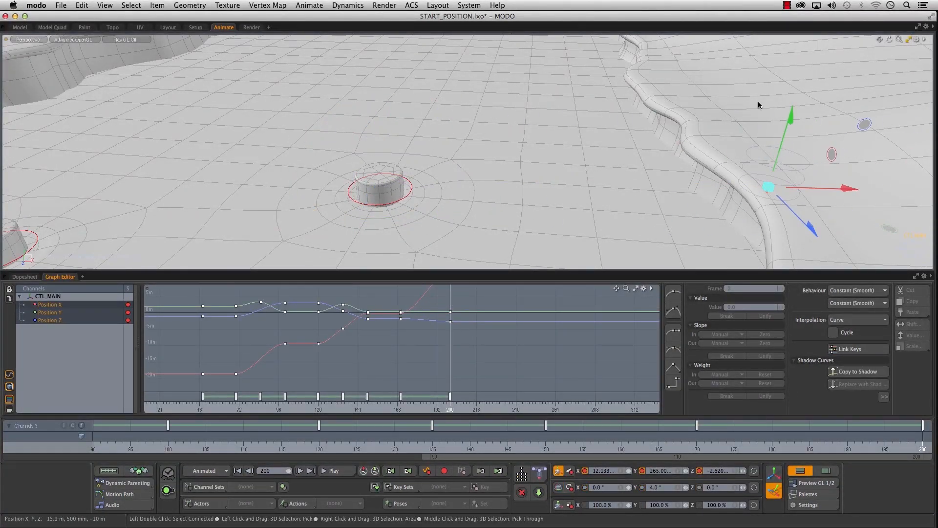
{"action": "left_click_drag", "start_coordinate": [791, 117], "coordinate": [771, 155]}
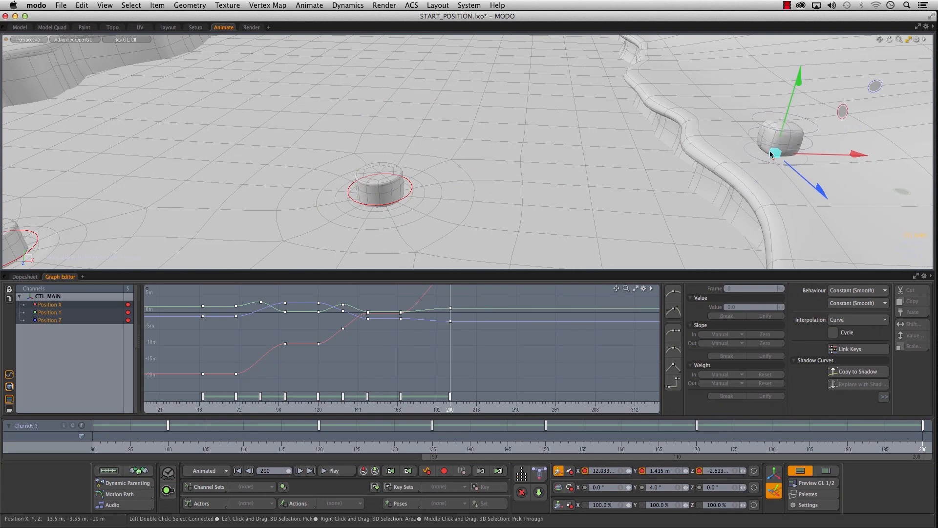
- Fine-tune the box's landing spot on the far bank's edge to about X 10.8 m, Z -3.1 m
{"action": "key", "text": "shift+a"}
{"action": "left_click_drag", "start_coordinate": [622, 174], "coordinate": [440, 170], "text": "alt"}
{"action": "right_click_drag", "start_coordinate": [440, 170], "coordinate": [256, 162], "text": "alt"}
{"action": "left_click_drag", "start_coordinate": [256, 161], "coordinate": [408, 128], "text": "alt"}
{"action": "left_click_drag", "start_coordinate": [489, 166], "coordinate": [388, 170]}
{"action": "left_click_drag", "start_coordinate": [337, 188], "coordinate": [450, 180], "text": "alt"}
{"action": "left_click_drag", "start_coordinate": [381, 181], "coordinate": [301, 183]}
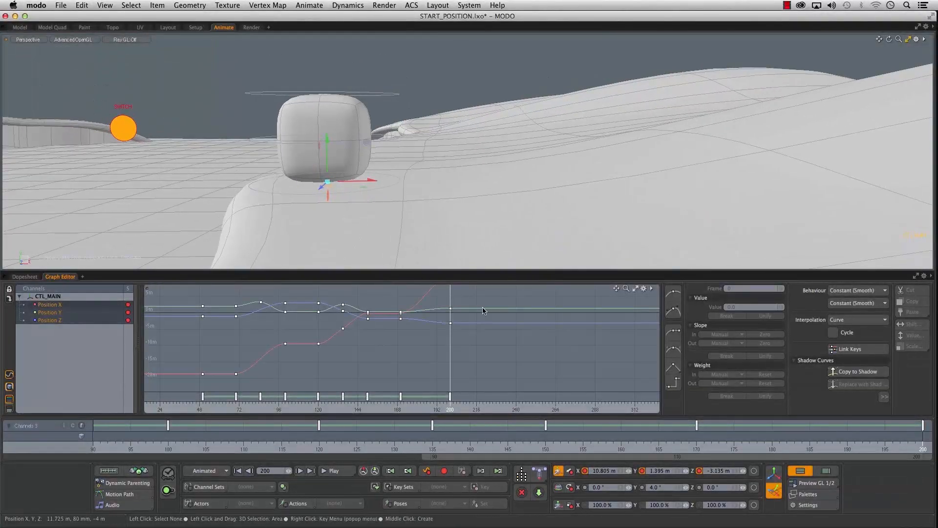
- Expand the timeline to the full 0–200 range and bring all position curves and the whole river into view
{"action": "right_click_drag", "start_coordinate": [483, 307], "coordinate": [420, 331], "text": "alt"}
{"action": "left_click_drag", "start_coordinate": [369, 341], "coordinate": [428, 349], "text": "alt"}
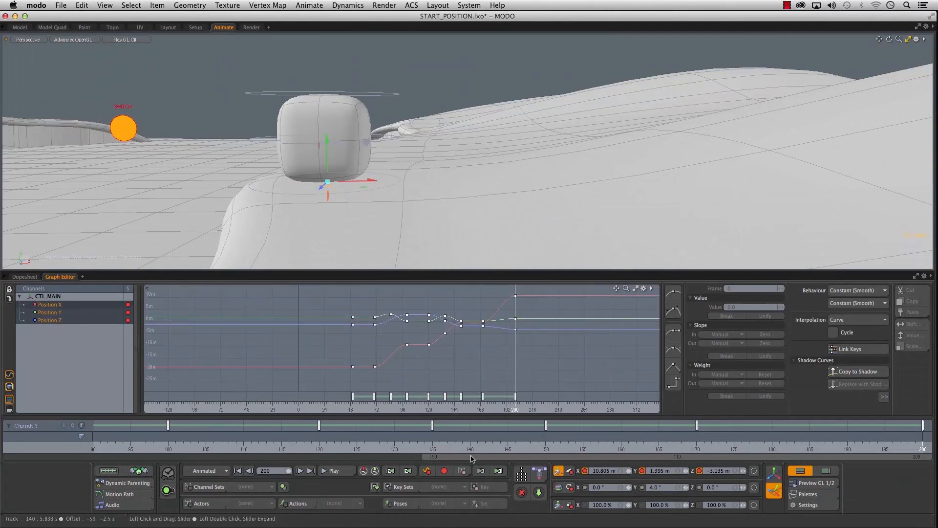
{"action": "double_click", "coordinate": [513, 457]}
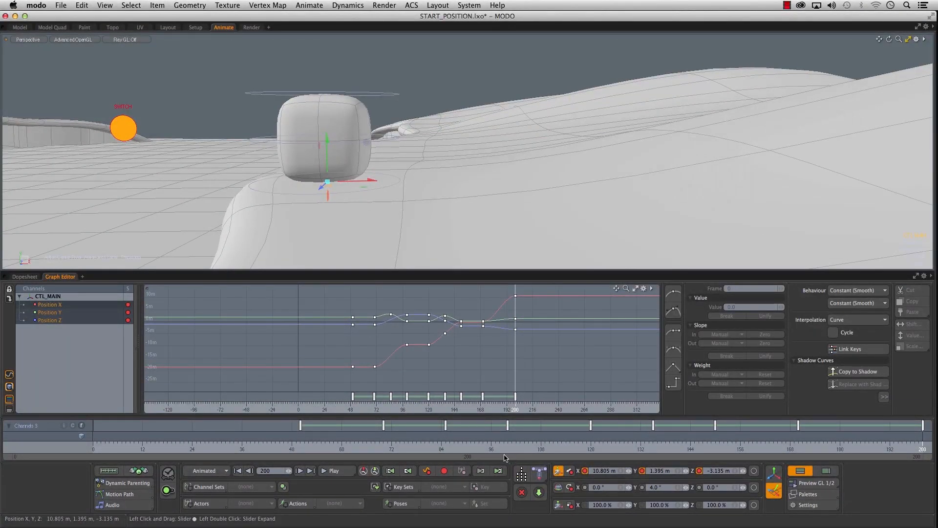
{"action": "right_click_drag", "start_coordinate": [529, 341], "coordinate": [524, 360], "text": "alt"}
{"action": "scroll", "coordinate": [596, 127], "scroll_direction": "down", "scroll_amount": 10}
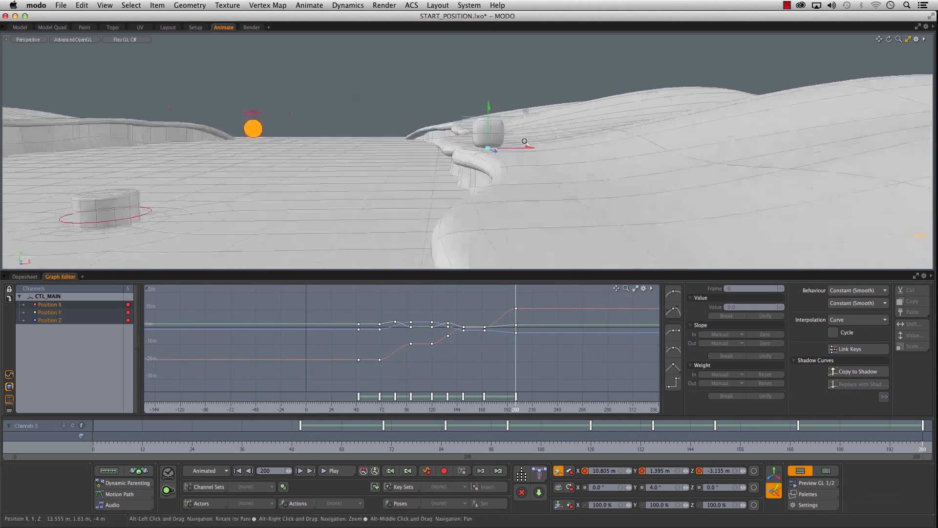
{"action": "left_click_drag", "start_coordinate": [441, 148], "coordinate": [529, 167], "text": "alt"}
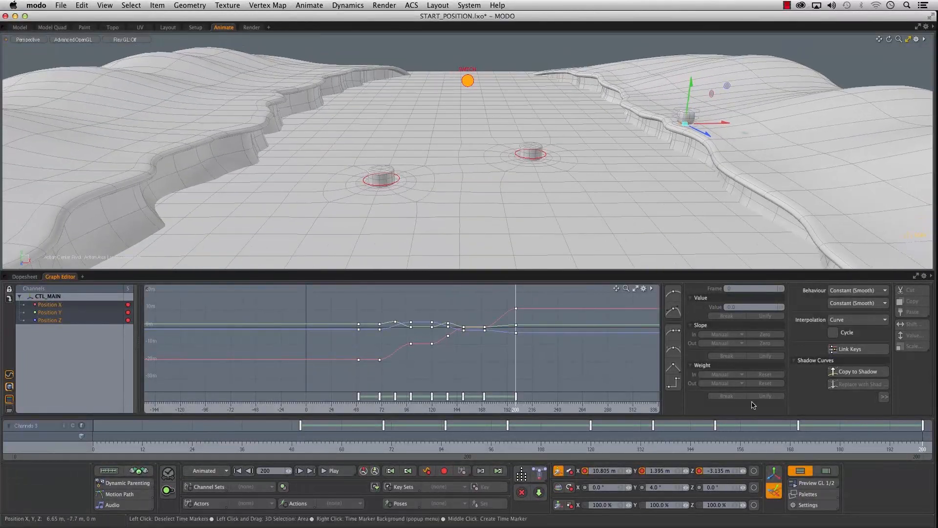
- Hide the Graph Editor, deselect the control, and review a half-size GL preview of the animation before closing the movie
{"action": "left_click", "coordinate": [800, 470]}
{"action": "mouse_move", "coordinate": [527, 176]}
{"action": "left_mouse_down", "text": "alt"}
{"action": "mouse_move", "coordinate": [508, 175]}
{"action": "mouse_move", "coordinate": [529, 181]}
{"action": "mouse_move", "coordinate": [514, 180]}
{"action": "left_mouse_up", "text": "alt"}
{"action": "left_click", "coordinate": [543, 91]}
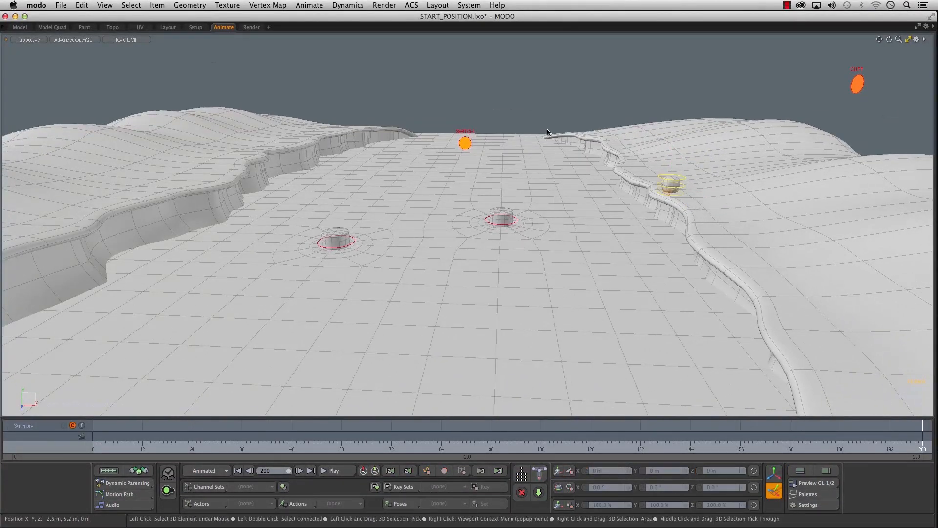
{"action": "left_click", "coordinate": [801, 484]}
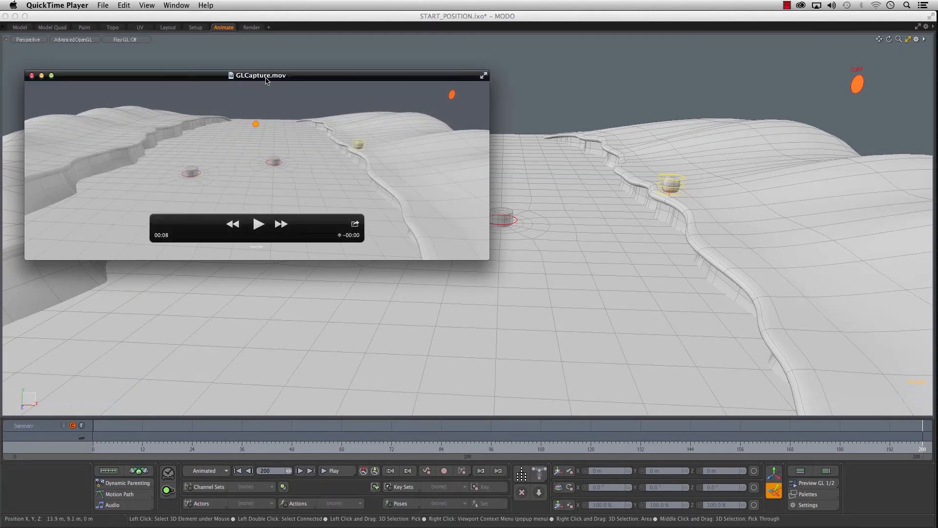
{"action": "left_click_drag", "start_coordinate": [187, 72], "coordinate": [385, 81]}
{"action": "left_click", "coordinate": [484, 84]}
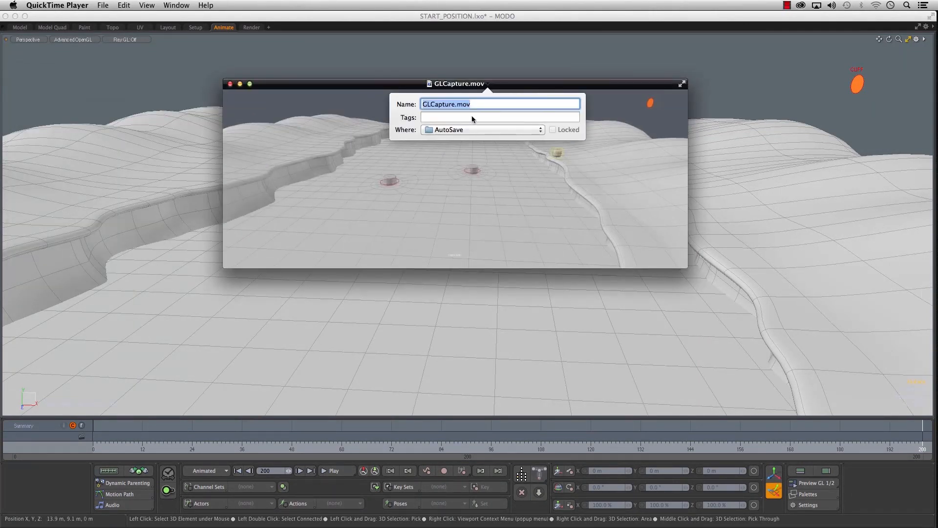
{"action": "left_click", "coordinate": [230, 84]}
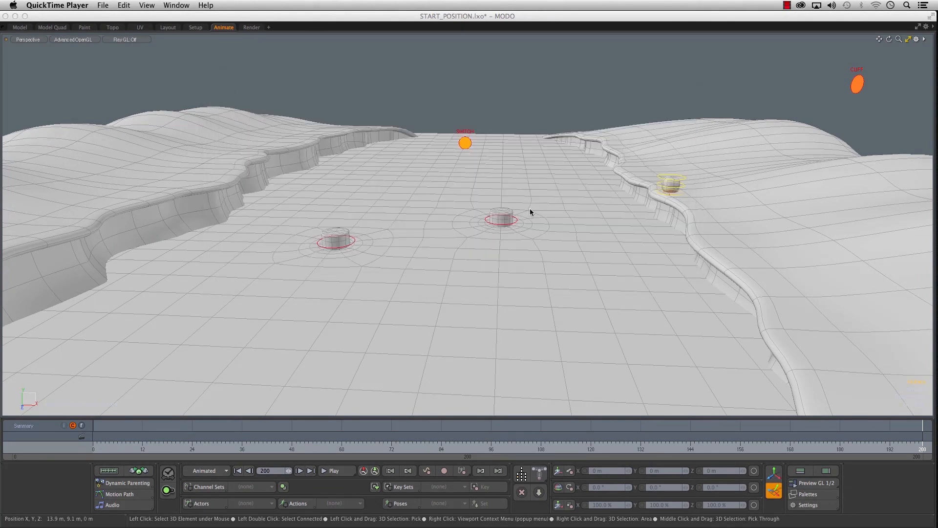
- At frame 0, select the box's MAIN control on the starting bank and rotate it to -20.5° about Y
{"action": "left_click", "coordinate": [90, 444]}
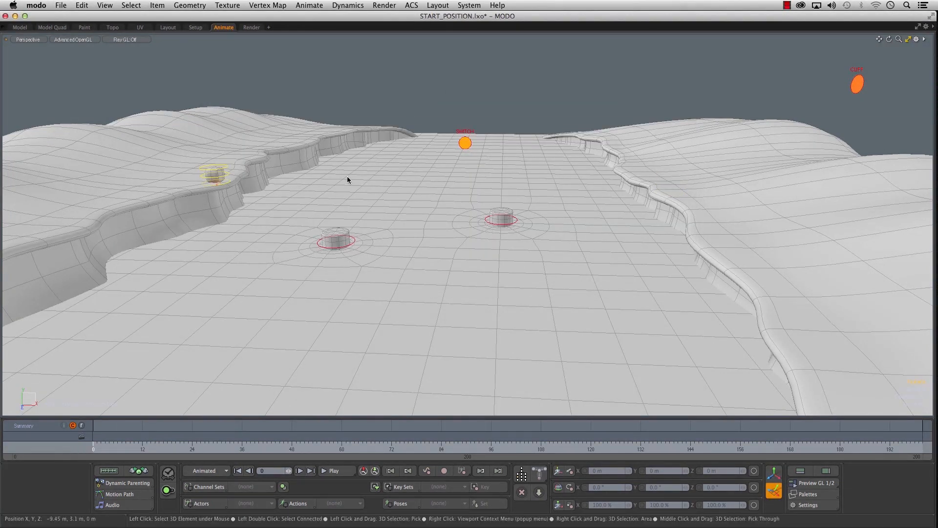
{"action": "left_click_drag", "start_coordinate": [366, 153], "coordinate": [452, 140], "text": "alt"}
{"action": "scroll", "coordinate": [395, 162], "scroll_direction": "up", "scroll_amount": 4}
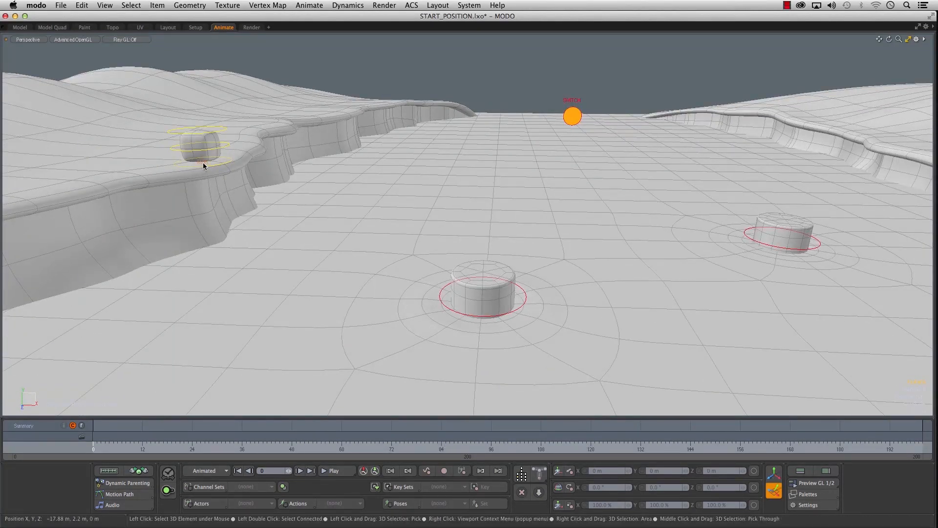
{"action": "left_click_drag", "start_coordinate": [216, 171], "coordinate": [258, 220], "text": "alt"}
{"action": "left_click", "coordinate": [143, 192]}
{"action": "key", "text": "e"}
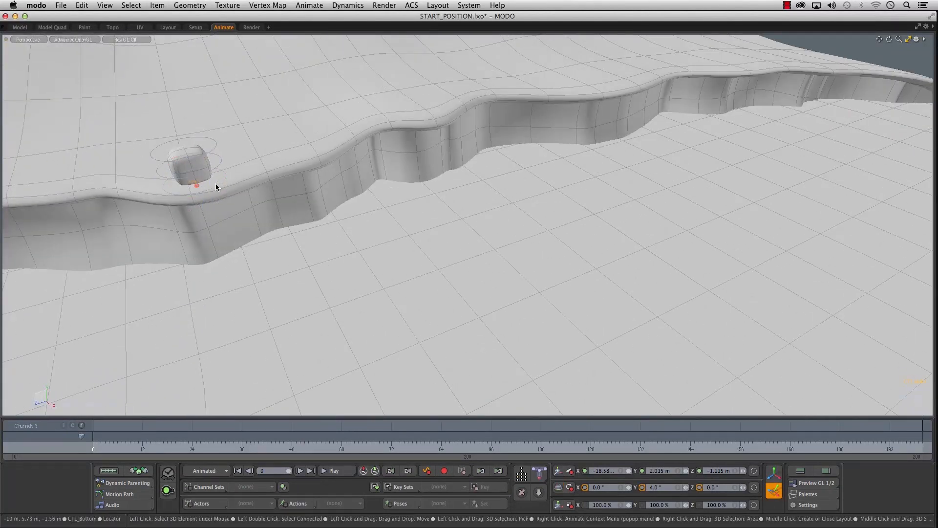
{"action": "mouse_move", "coordinate": [218, 183]}
{"action": "left_mouse_down"}
{"action": "mouse_move", "coordinate": [197, 189]}
{"action": "mouse_move", "coordinate": [208, 190]}
{"action": "left_mouse_up"}
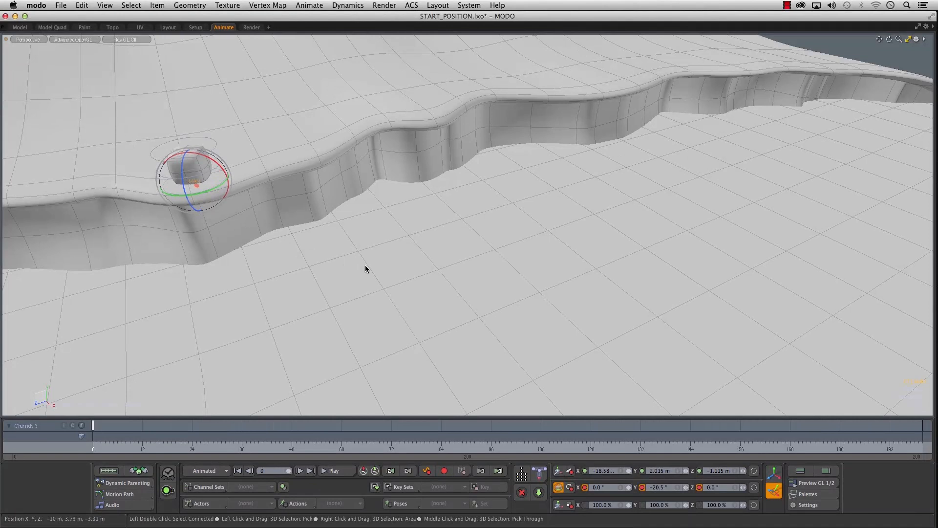
- Reopen the Graph Editor and key the MAIN control's rotation at frame 50
{"action": "left_click_drag", "start_coordinate": [479, 259], "coordinate": [391, 296], "text": "alt"}
{"action": "left_click", "coordinate": [800, 469]}
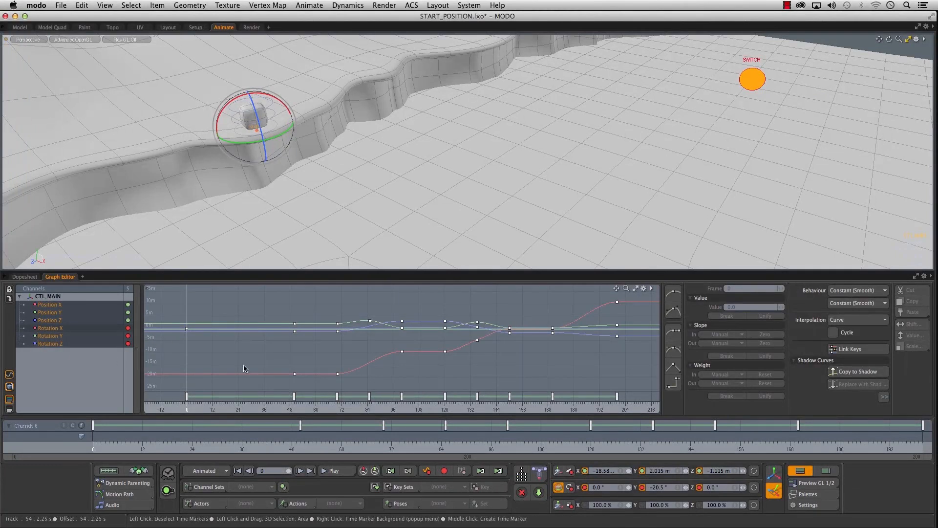
{"action": "left_click", "coordinate": [300, 450]}
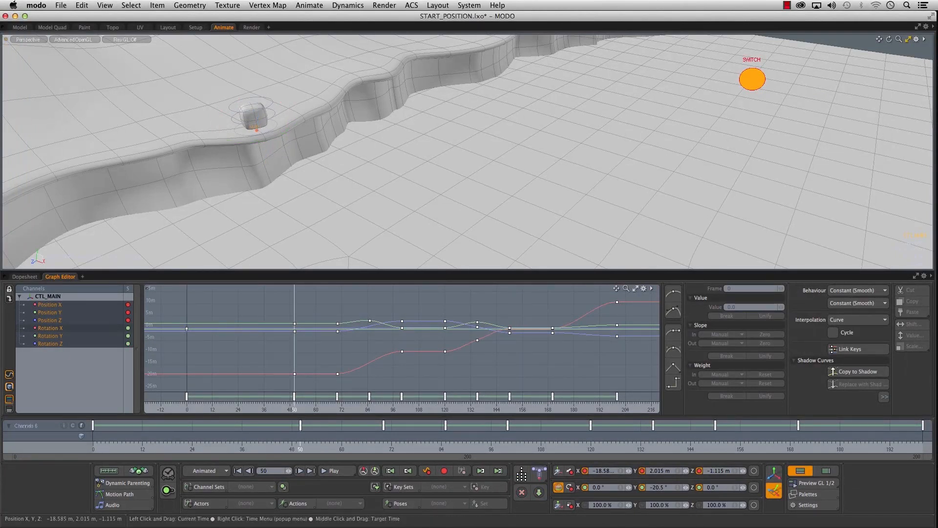
- Return to frame 0, select all of the MAIN control's position and rotation channels, and key them
{"action": "left_click", "coordinate": [81, 450]}
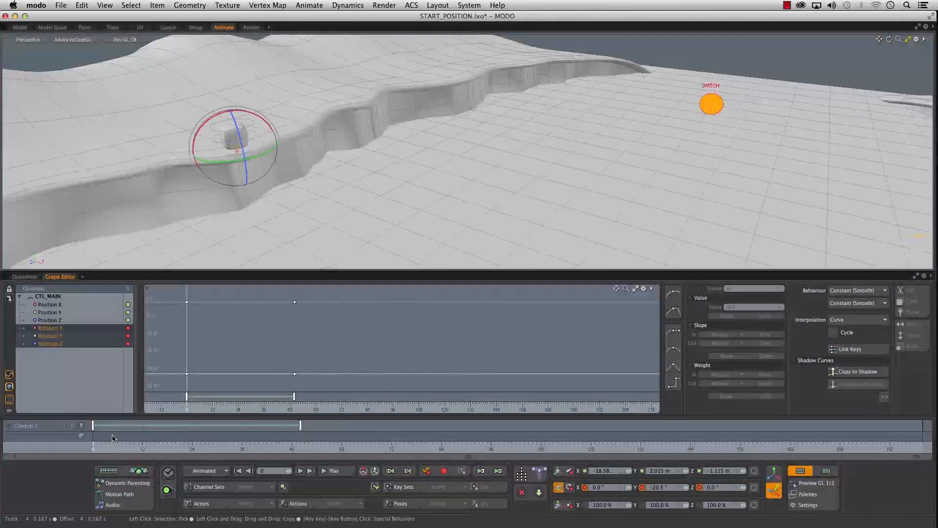
{"action": "left_click", "coordinate": [48, 312], "text": "shift"}
{"action": "left_click", "coordinate": [54, 305], "text": "shift"}
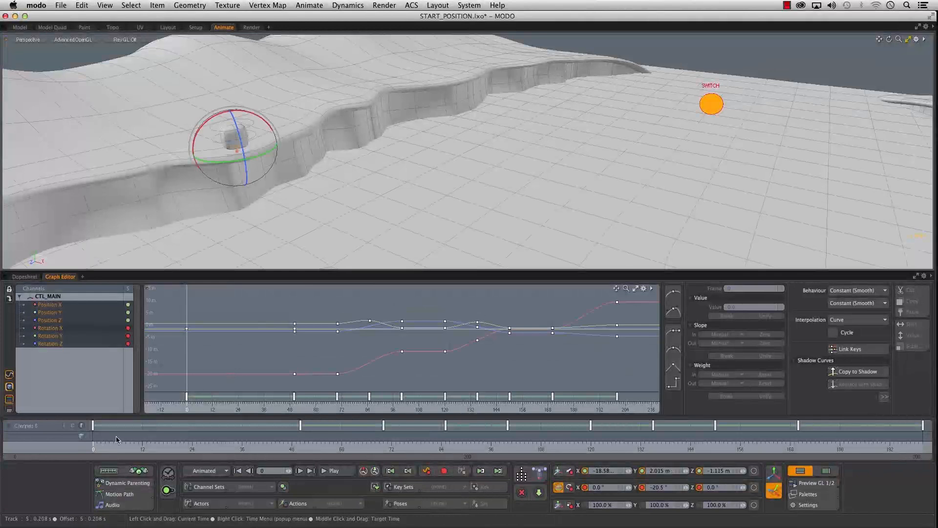
{"action": "key", "text": "s"}
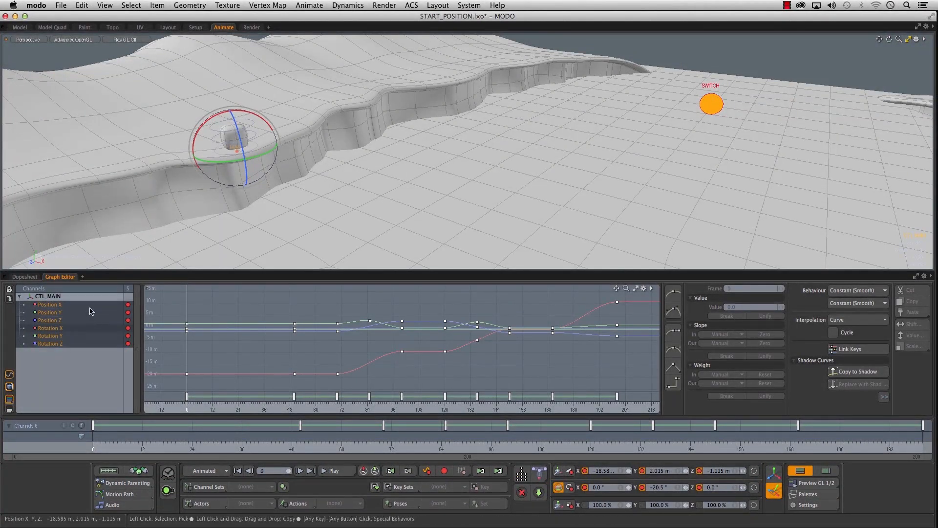
- Retime the first jump's mid-air key on the MAIN control to frame 80
{"action": "left_click_drag", "start_coordinate": [97, 448], "coordinate": [109, 447]}
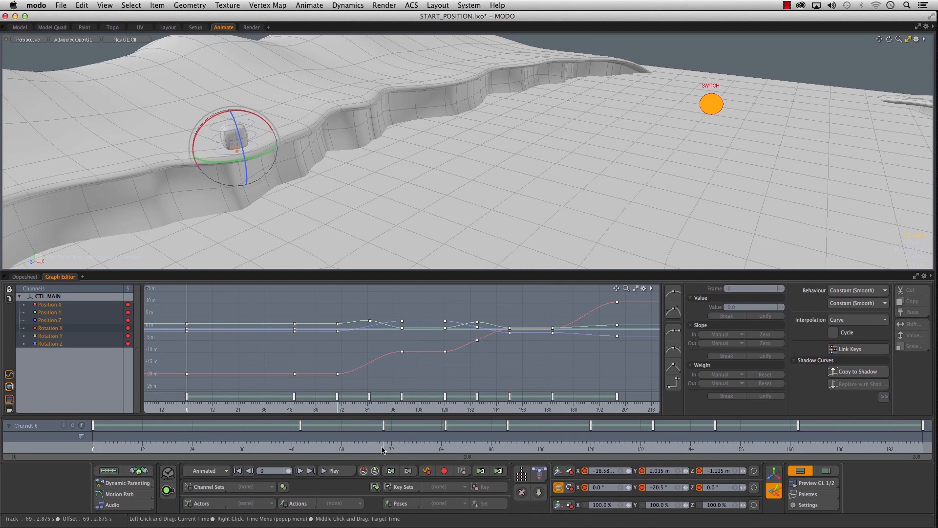
{"action": "right_click_drag", "start_coordinate": [438, 360], "coordinate": [367, 353], "text": "alt"}
{"action": "left_click_drag", "start_coordinate": [391, 359], "coordinate": [366, 351], "text": "alt"}
{"action": "right_click_drag", "start_coordinate": [366, 352], "coordinate": [421, 362], "text": "alt"}
{"action": "left_click_drag", "start_coordinate": [370, 367], "coordinate": [401, 368], "text": "alt"}
{"action": "left_click_drag", "start_coordinate": [16, 457], "coordinate": [414, 457]}
{"action": "left_click_drag", "start_coordinate": [508, 457], "coordinate": [234, 458]}
{"action": "key", "text": "e"}
{"action": "left_click_drag", "start_coordinate": [140, 459], "coordinate": [165, 456]}
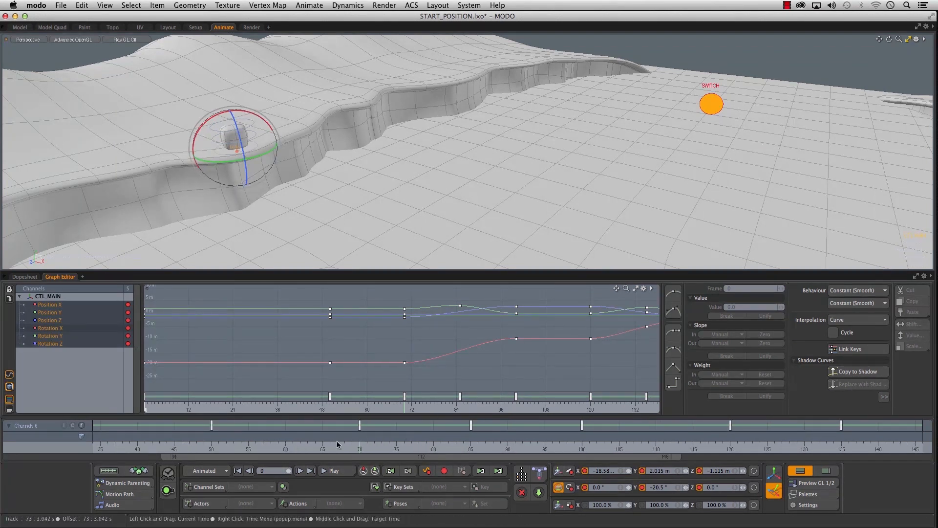
{"action": "left_click_drag", "start_coordinate": [385, 198], "coordinate": [454, 156], "text": "alt"}
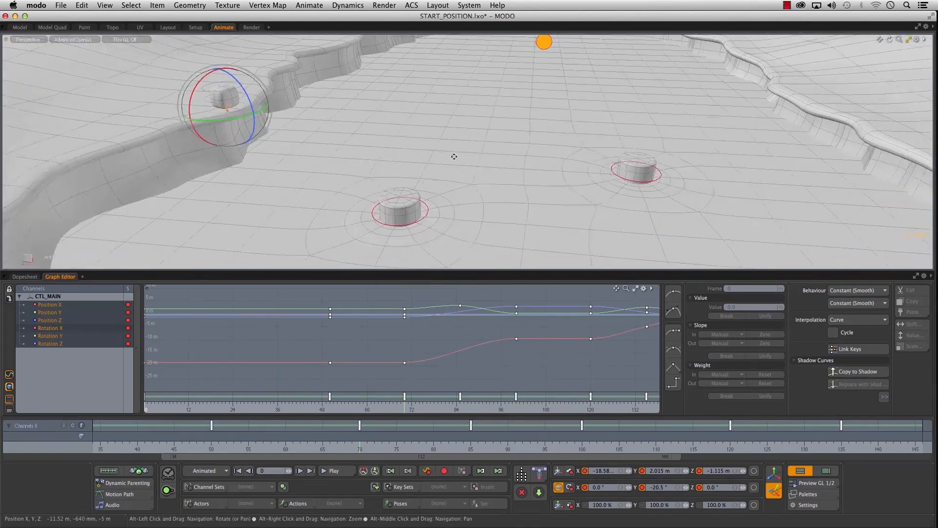
{"action": "left_click_drag", "start_coordinate": [375, 447], "coordinate": [428, 428]}
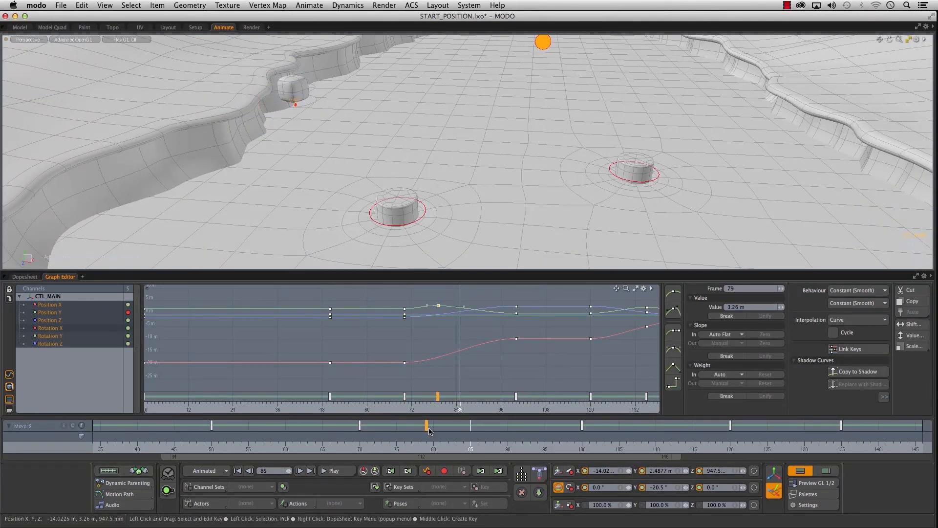
- Retime the MAIN control's landing key on the first rock to frame 90
{"action": "left_click_drag", "start_coordinate": [477, 447], "coordinate": [508, 447]}
{"action": "left_click", "coordinate": [582, 425]}
{"action": "left_click_drag", "start_coordinate": [582, 429], "coordinate": [508, 428]}
{"action": "left_click_drag", "start_coordinate": [483, 241], "coordinate": [507, 226], "text": "alt"}
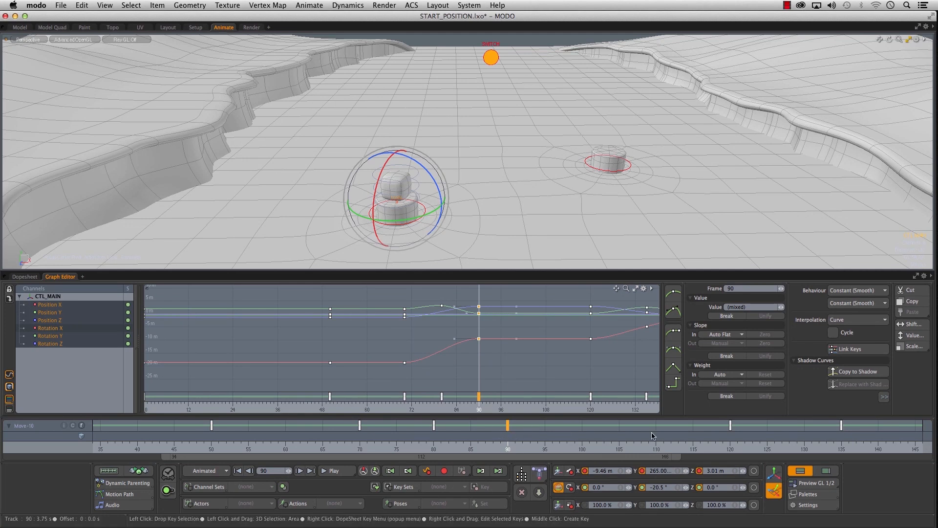
- Retime the MAIN control's take-off key from the first rock to frame 115
{"action": "left_click", "coordinate": [732, 426]}
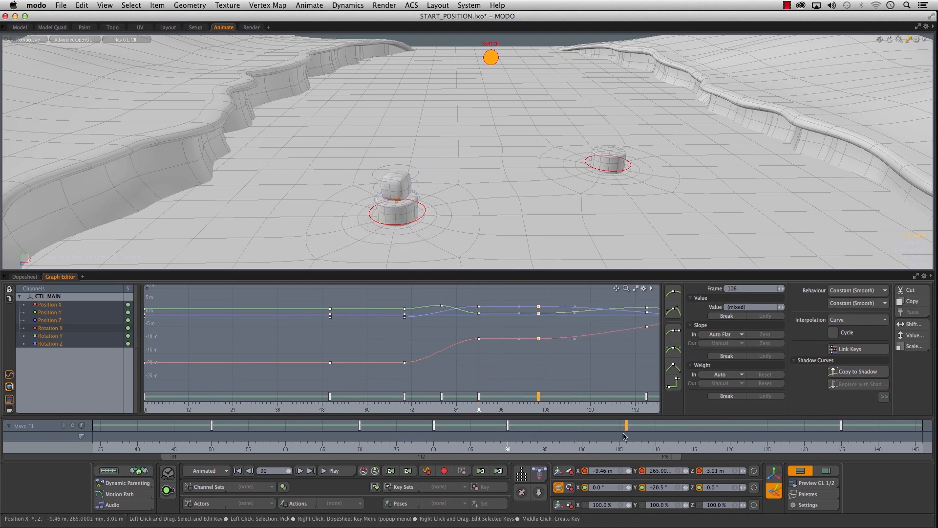
{"action": "left_click_drag", "start_coordinate": [618, 426], "coordinate": [624, 427]}
{"action": "left_click_drag", "start_coordinate": [693, 426], "coordinate": [679, 444]}
{"action": "left_click", "coordinate": [515, 448]}
{"action": "left_click", "coordinate": [689, 442]}
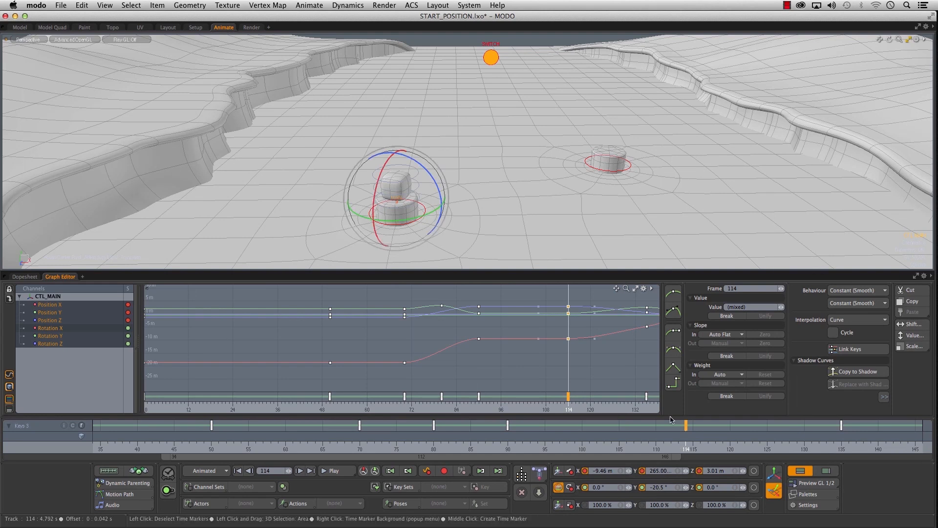
{"action": "left_click_drag", "start_coordinate": [454, 458], "coordinate": [629, 458]}
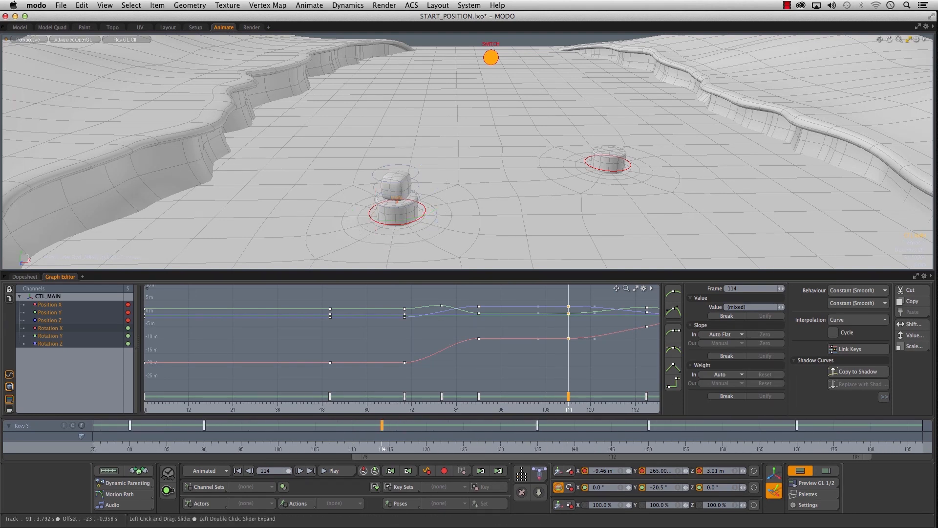
{"action": "left_click_drag", "start_coordinate": [397, 428], "coordinate": [399, 431]}
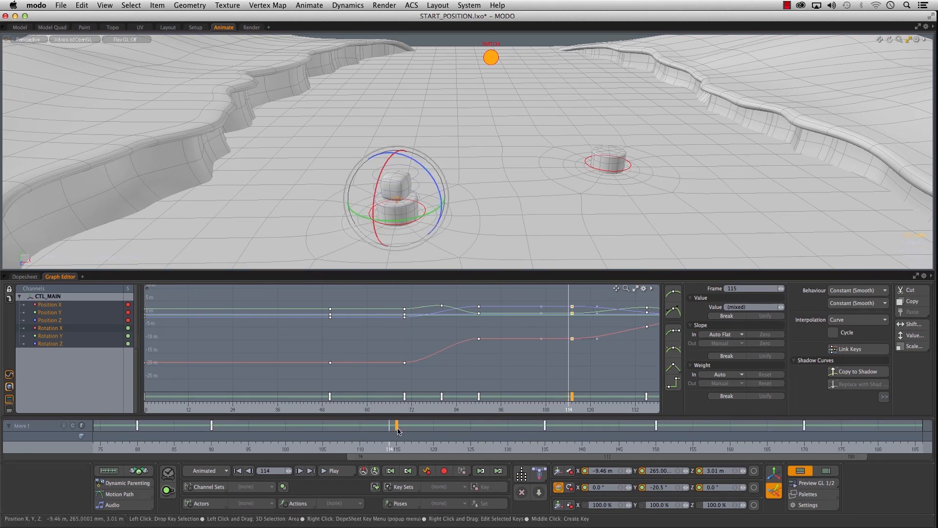
- Retime the second jump's mid-air key to frame 125 and its landing key on the second rock to frame 135
{"action": "left_click_drag", "start_coordinate": [541, 427], "coordinate": [540, 430]}
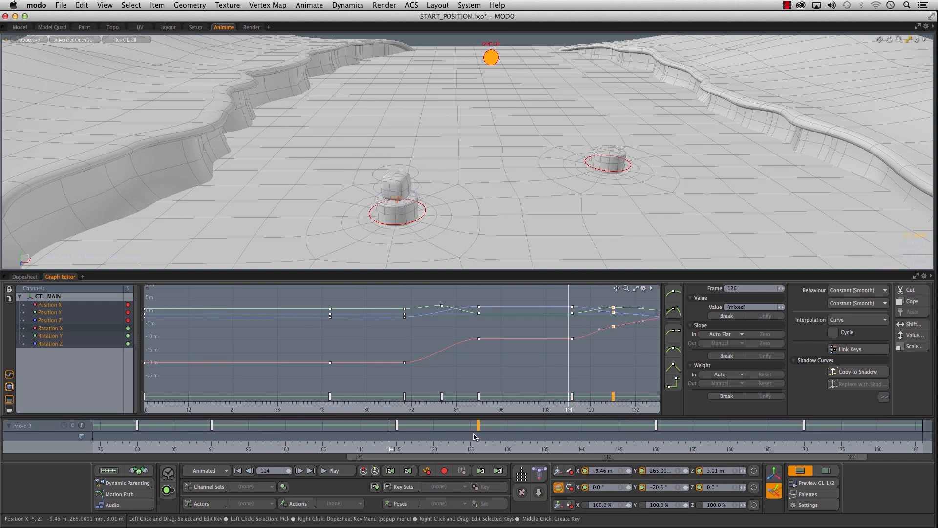
{"action": "key", "text": "e"}
{"action": "left_click_drag", "start_coordinate": [655, 427], "coordinate": [544, 434]}
{"action": "mouse_move", "coordinate": [384, 446]}
{"action": "left_mouse_down"}
{"action": "mouse_move", "coordinate": [560, 446]}
{"action": "mouse_move", "coordinate": [159, 446]}
{"action": "mouse_move", "coordinate": [226, 446]}
{"action": "mouse_move", "coordinate": [218, 446]}
{"action": "left_mouse_up"}
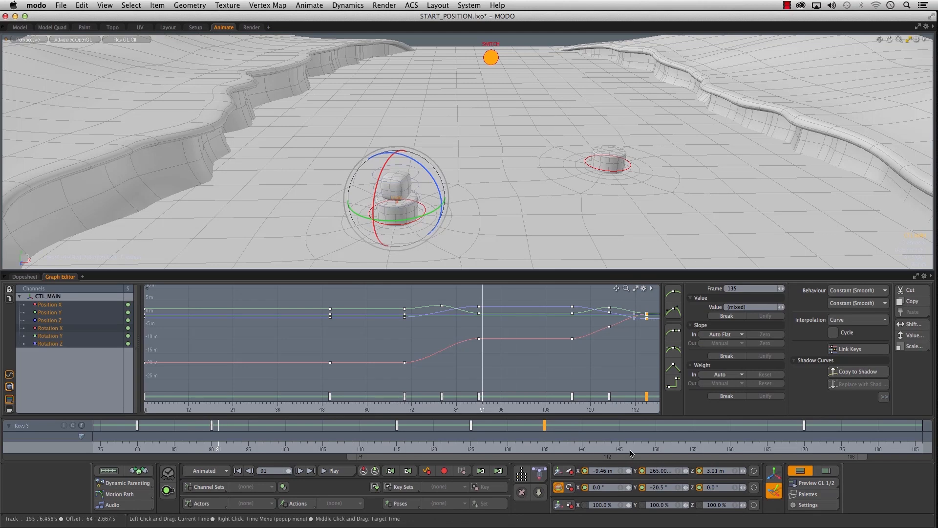
{"action": "left_click_drag", "start_coordinate": [601, 450], "coordinate": [700, 450]}
{"action": "left_click_drag", "start_coordinate": [560, 451], "coordinate": [545, 450]}
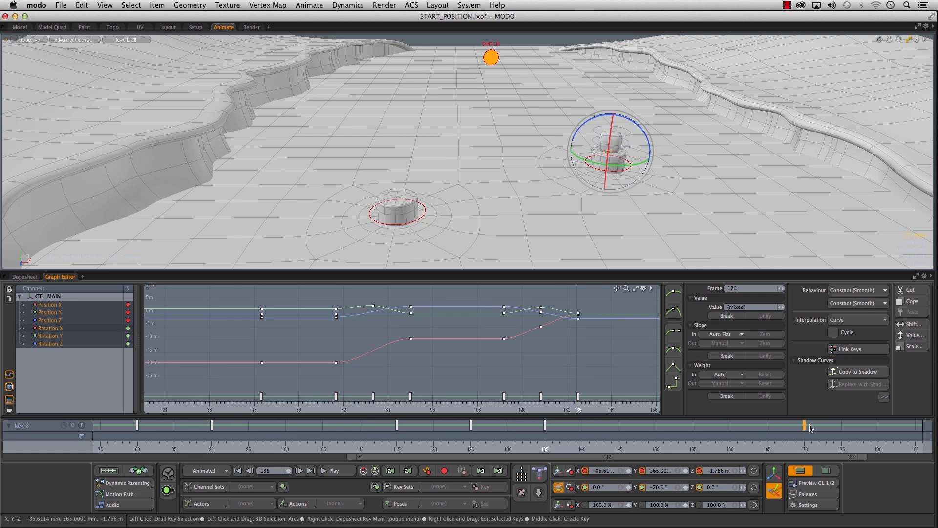
- Retime the last jump's take-off key to frame 160 and its landing key on the far bank to frame 180
{"action": "left_click_drag", "start_coordinate": [732, 432], "coordinate": [733, 432]}
{"action": "left_click_drag", "start_coordinate": [805, 425], "coordinate": [730, 426]}
{"action": "left_click_drag", "start_coordinate": [621, 457], "coordinate": [686, 457]}
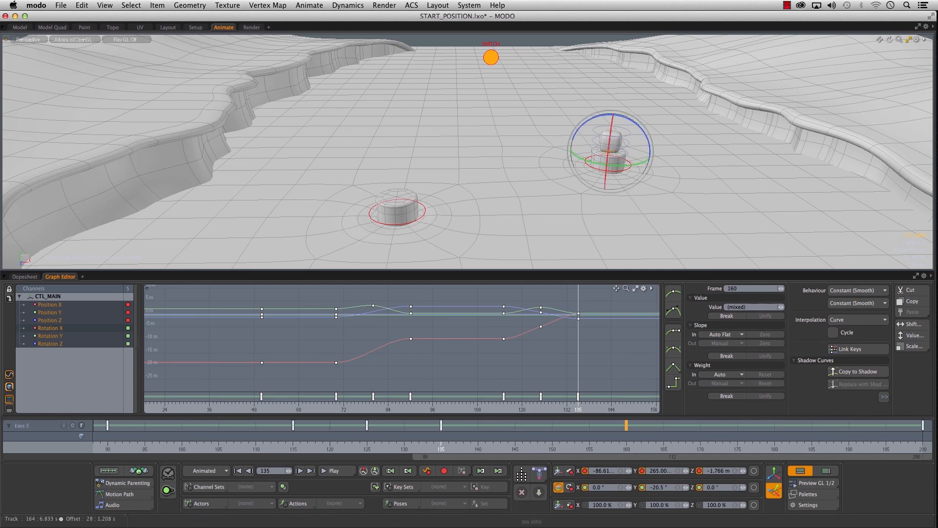
{"action": "left_click_drag", "start_coordinate": [923, 425], "coordinate": [916, 429]}
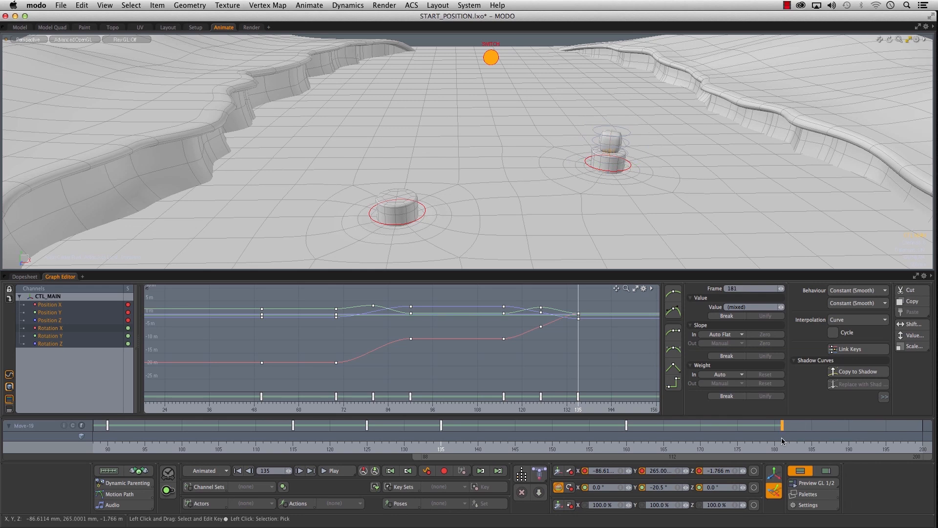
{"action": "left_click_drag", "start_coordinate": [777, 442], "coordinate": [776, 442]}
- At frame 170, raise the MAIN control vertically to key the peak of the last jump
{"action": "left_click_drag", "start_coordinate": [632, 451], "coordinate": [700, 451]}
{"action": "key", "text": "w"}
{"action": "left_click_drag", "start_coordinate": [728, 104], "coordinate": [729, 78]}
- Deselect the control, restore the full 0–200 timeline range, and hide the Graph Editor
{"action": "key", "text": "shift+a"}
{"action": "right_click_drag", "start_coordinate": [598, 189], "coordinate": [463, 184], "text": "alt"}
{"action": "left_click_drag", "start_coordinate": [463, 184], "coordinate": [505, 188], "text": "alt"}
{"action": "right_click_drag", "start_coordinate": [505, 188], "coordinate": [513, 186], "text": "alt"}
{"action": "left_click_drag", "start_coordinate": [513, 186], "coordinate": [709, 200], "text": "alt"}
{"action": "right_click_drag", "start_coordinate": [545, 365], "coordinate": [472, 348], "text": "alt"}
{"action": "left_click_drag", "start_coordinate": [471, 347], "coordinate": [393, 392], "text": "alt"}
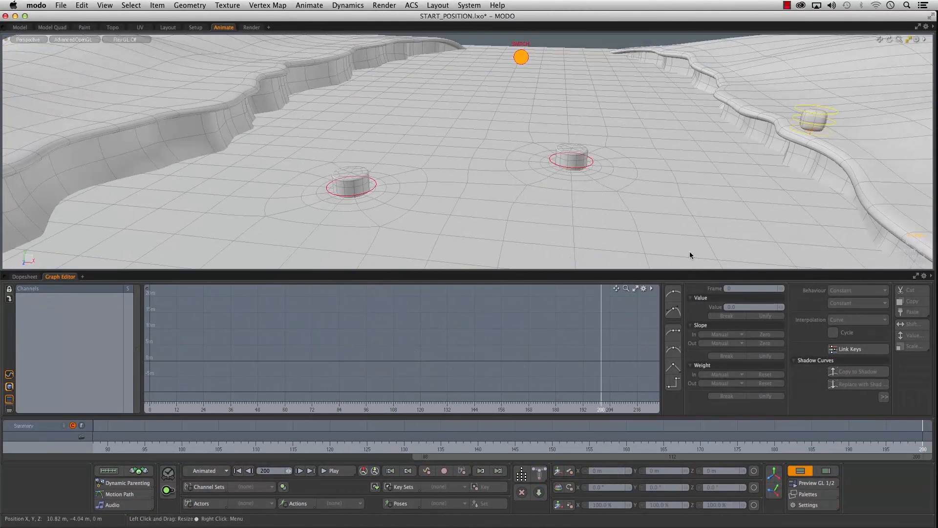
{"action": "double_click", "coordinate": [410, 456]}
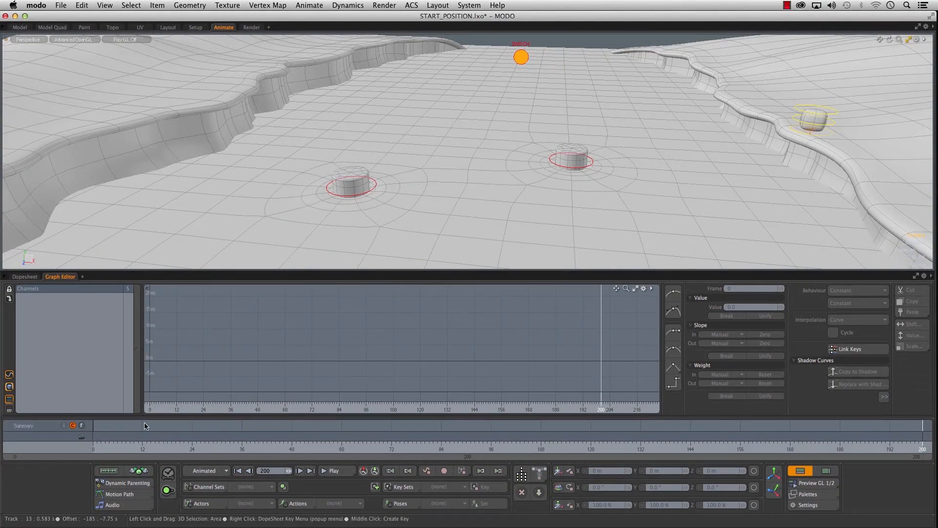
{"action": "left_click", "coordinate": [811, 472]}
- Create a half-size GL preview of the retimed jumps, play it, and close the movie
{"action": "left_click", "coordinate": [821, 484]}
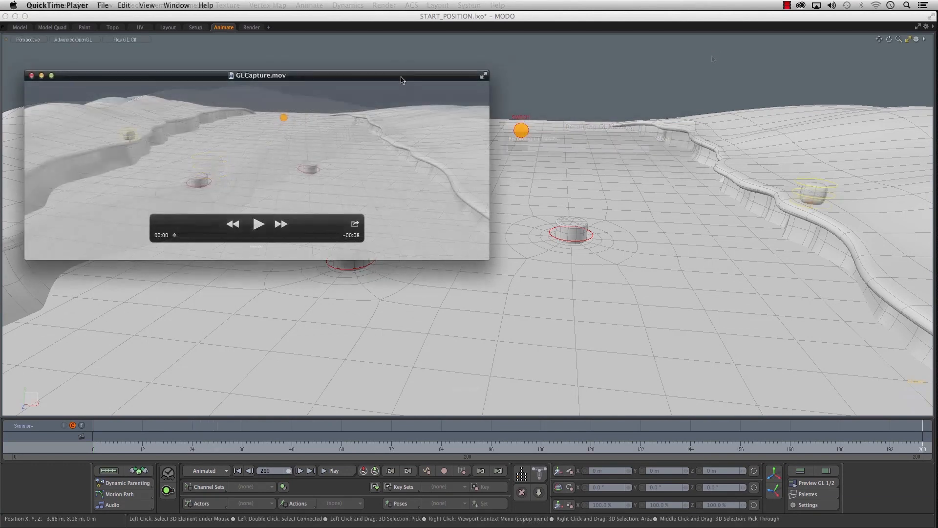
{"action": "left_click_drag", "start_coordinate": [402, 79], "coordinate": [656, 157]}
{"action": "key", "text": "space"}
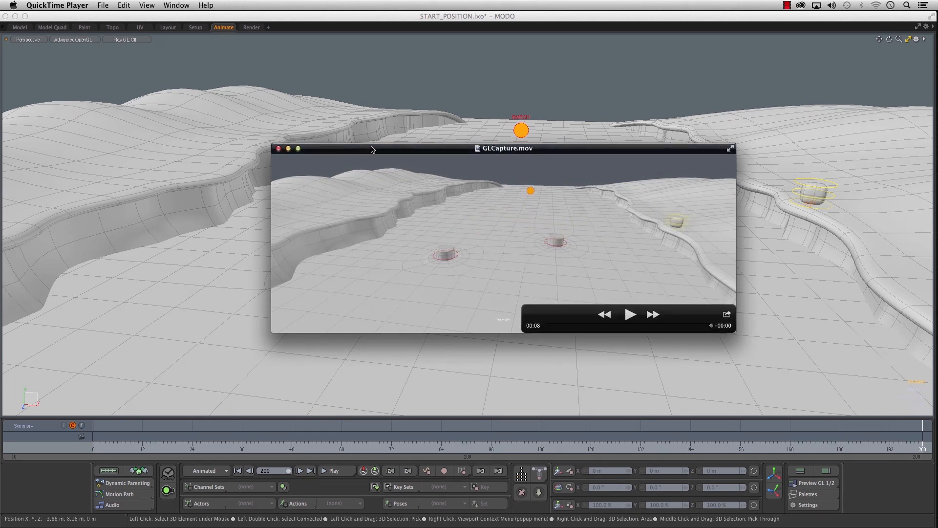
{"action": "left_click", "coordinate": [278, 149]}
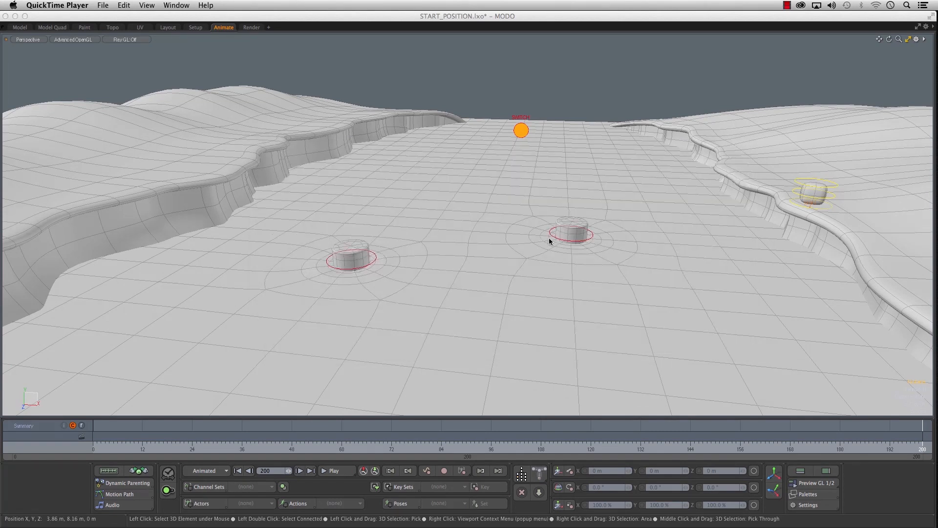
- Select the box's MAIN control on the far bank and go to its first take-off key at frame 70
{"action": "left_click_drag", "start_coordinate": [645, 222], "coordinate": [672, 200], "text": "alt"}
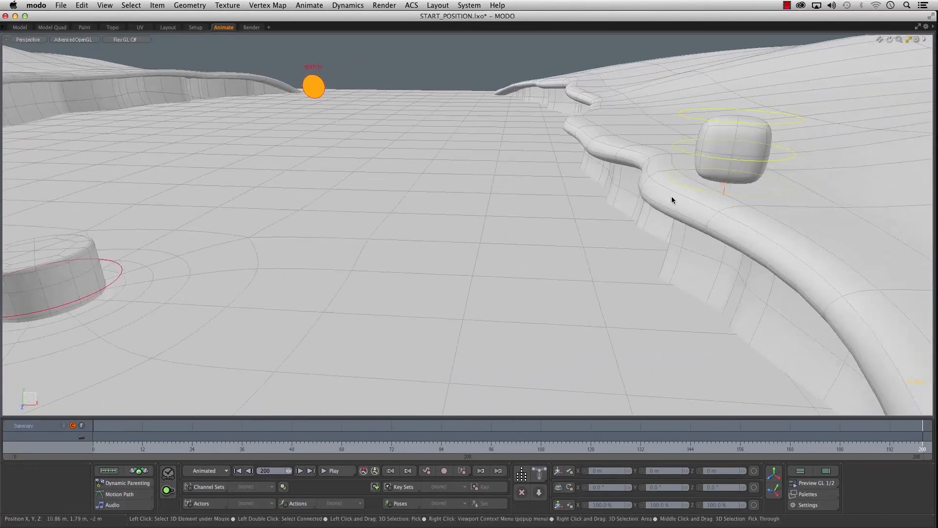
{"action": "left_click", "coordinate": [724, 194]}
{"action": "left_click_drag", "start_coordinate": [285, 413], "coordinate": [638, 235], "text": "alt"}
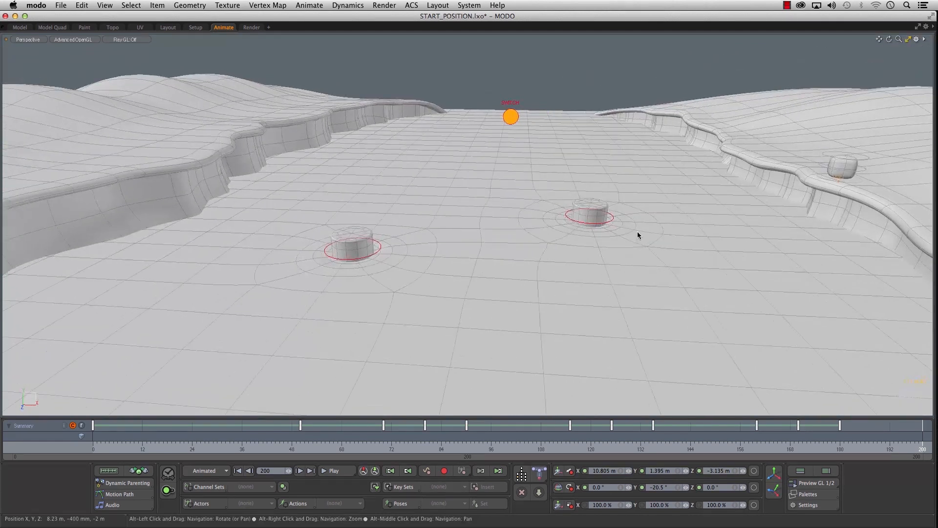
{"action": "mouse_move", "coordinate": [584, 288]}
{"action": "left_mouse_down", "text": "alt"}
{"action": "mouse_move", "coordinate": [603, 280]}
{"action": "mouse_move", "coordinate": [593, 282]}
{"action": "left_mouse_up", "text": "alt"}
{"action": "left_click", "coordinate": [109, 446]}
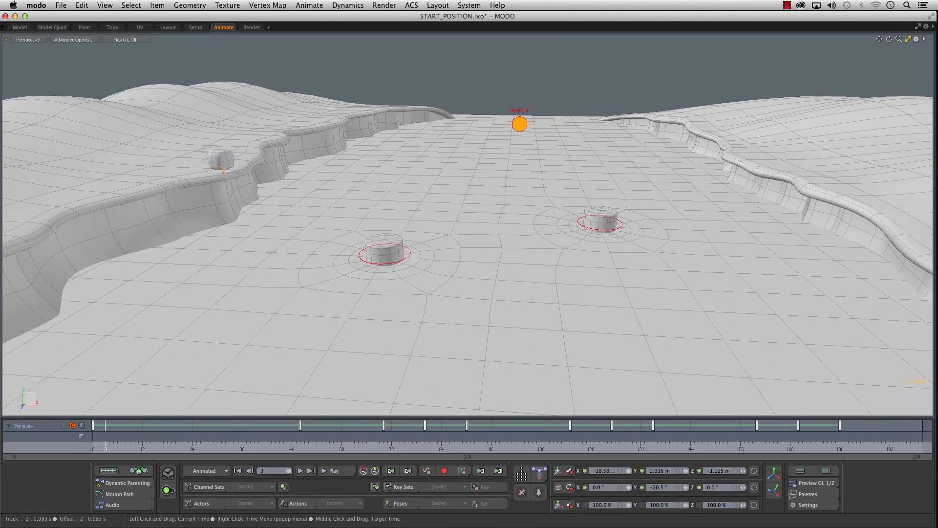
{"action": "left_click_drag", "start_coordinate": [388, 446], "coordinate": [238, 446]}
{"action": "mouse_move", "coordinate": [399, 445]}
{"action": "left_mouse_down"}
{"action": "mouse_move", "coordinate": [417, 445]}
{"action": "mouse_move", "coordinate": [387, 445]}
{"action": "left_mouse_up"}
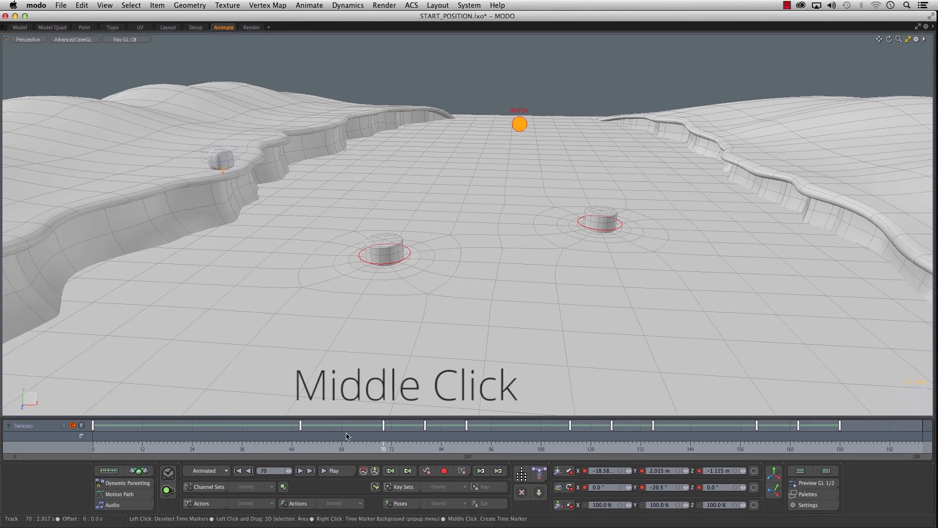
- Add a time marker at frame 70 and colour it red
{"action": "middle_click", "coordinate": [383, 438]}
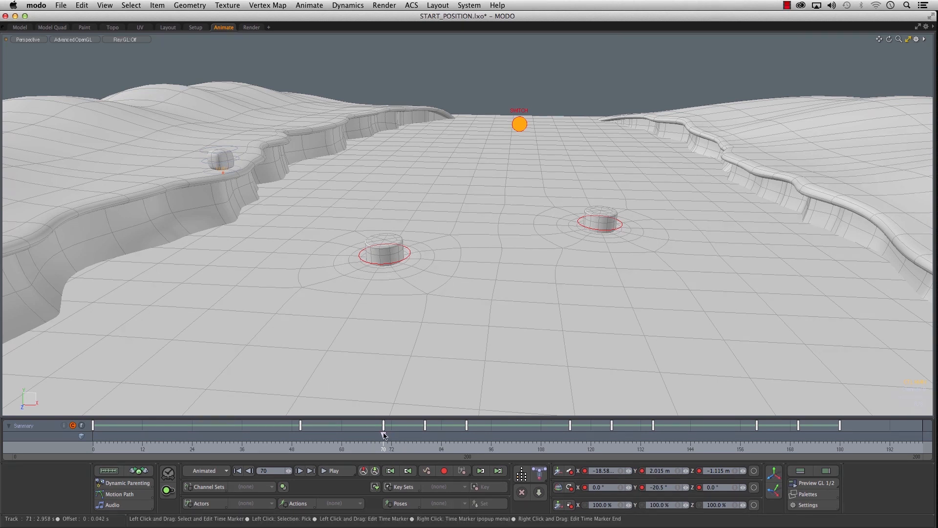
{"action": "right_click", "coordinate": [384, 435]}
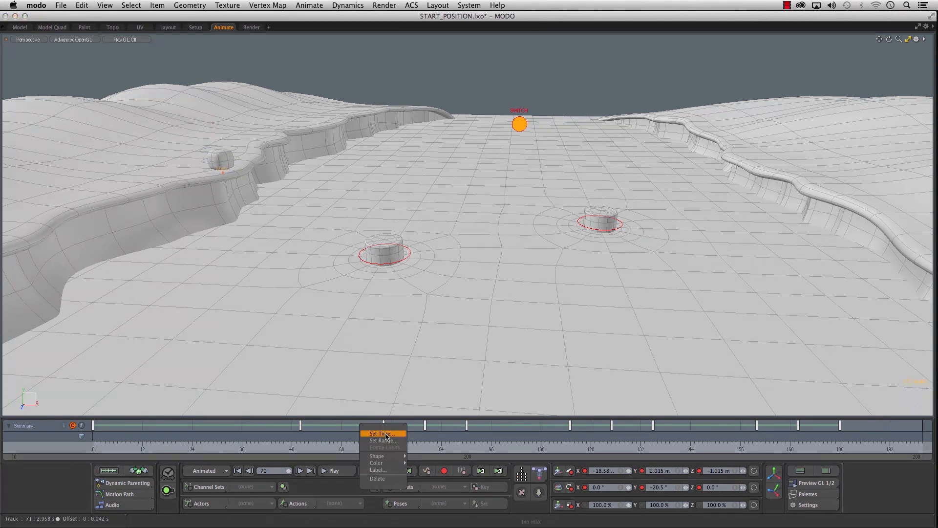
{"action": "mouse_move", "coordinate": [391, 456]}
{"action": "mouse_move", "coordinate": [384, 456]}
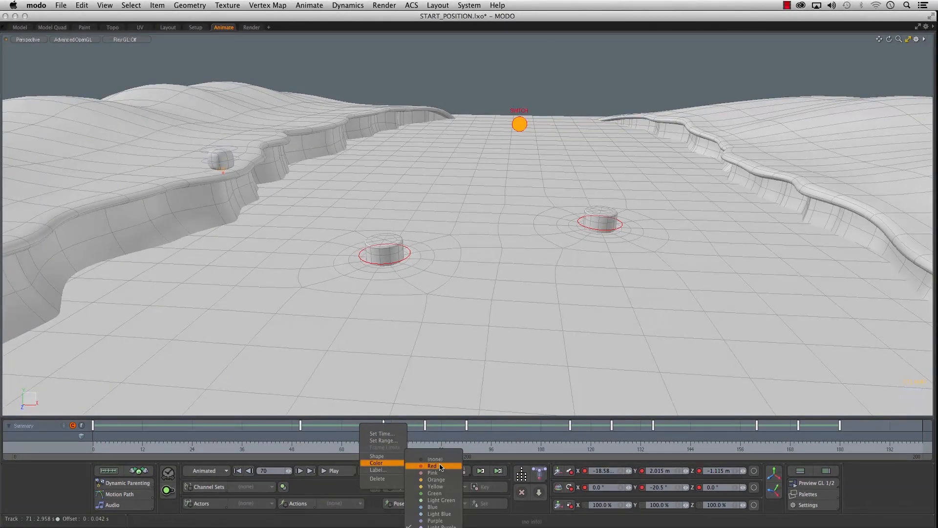
{"action": "left_click", "coordinate": [441, 467]}
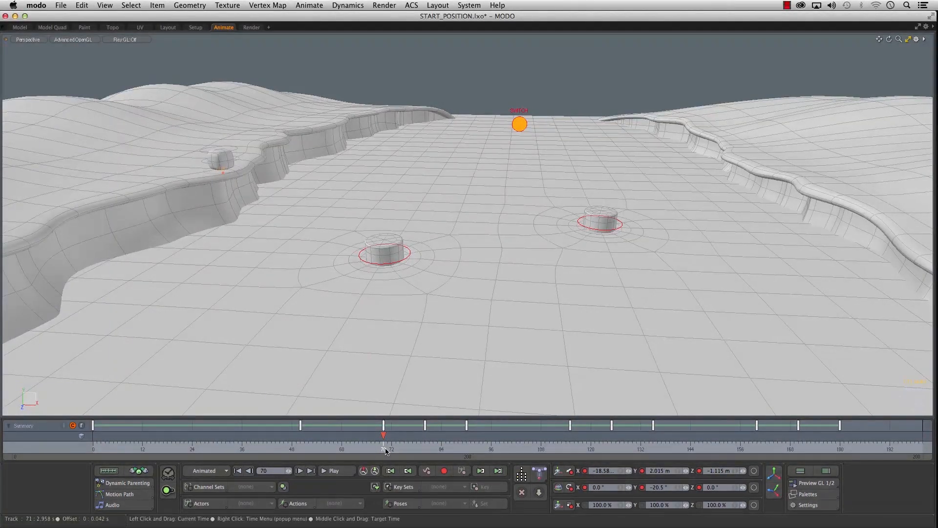
- Add a time marker at the first rock's landing key, frame 90, and colour it orange
{"action": "left_click_drag", "start_coordinate": [383, 449], "coordinate": [454, 449]}
{"action": "left_click", "coordinate": [470, 435]}
{"action": "left_click_drag", "start_coordinate": [467, 447], "coordinate": [475, 447]}
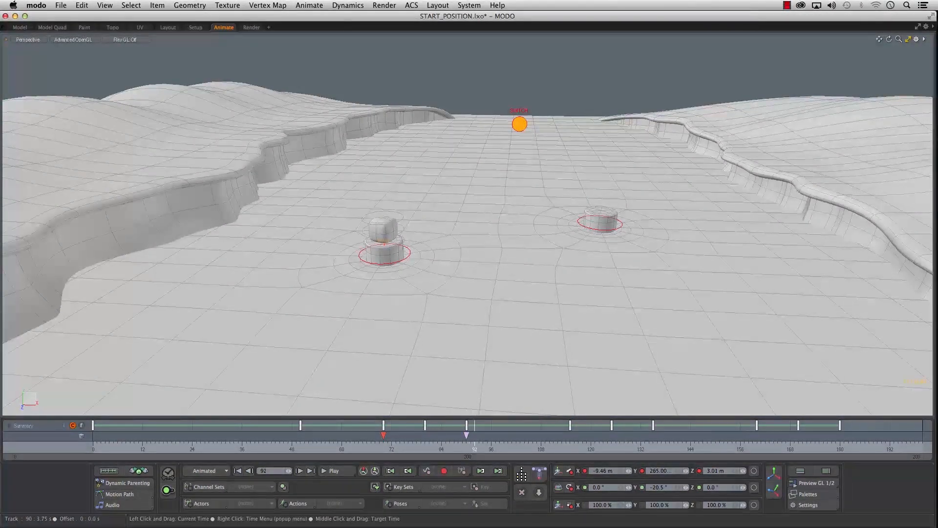
{"action": "right_click", "coordinate": [466, 436]}
{"action": "mouse_move", "coordinate": [468, 466]}
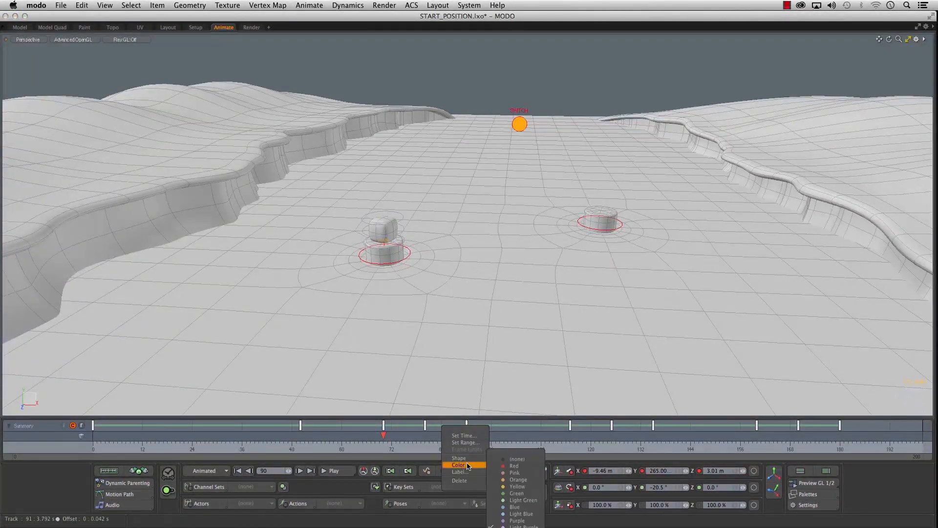
{"action": "left_click", "coordinate": [517, 480]}
- Add time markers at frames 115 and 135 for the second jump's take-off and landing
{"action": "left_click_drag", "start_coordinate": [346, 448], "coordinate": [462, 448]}
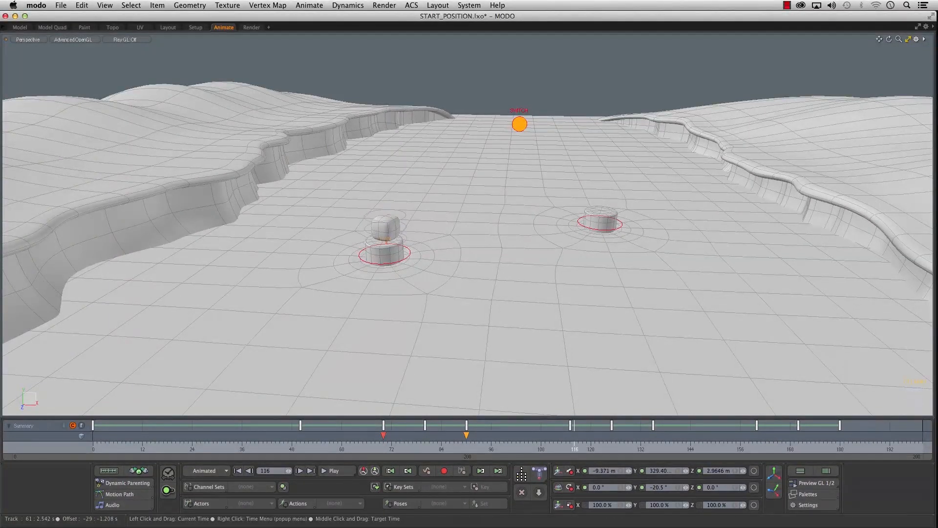
{"action": "left_click", "coordinate": [570, 436]}
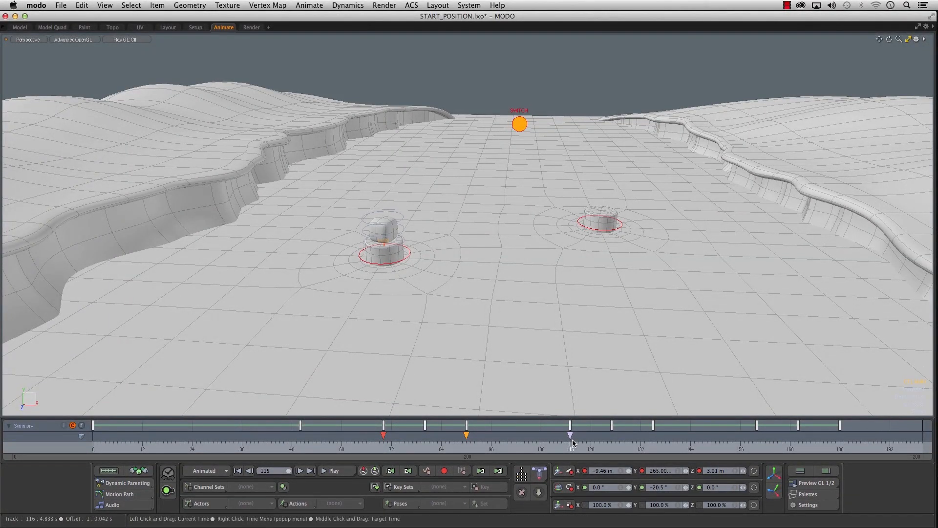
{"action": "left_click_drag", "start_coordinate": [569, 447], "coordinate": [641, 448]}
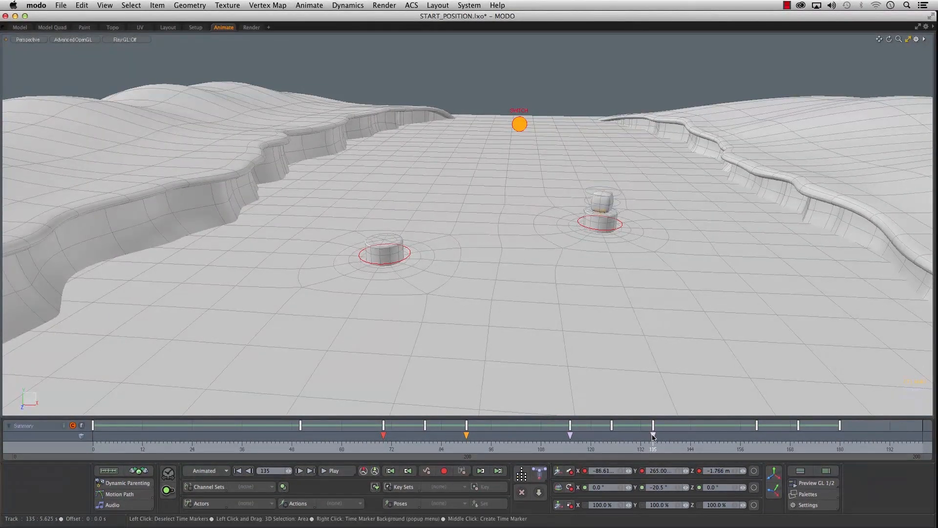
- Recolour the frame 90 marker red and the frame 115 and 135 markers orange
{"action": "mouse_move", "coordinate": [494, 448]}
{"action": "left_mouse_down"}
{"action": "mouse_move", "coordinate": [371, 449]}
{"action": "mouse_move", "coordinate": [460, 457]}
{"action": "left_mouse_up"}
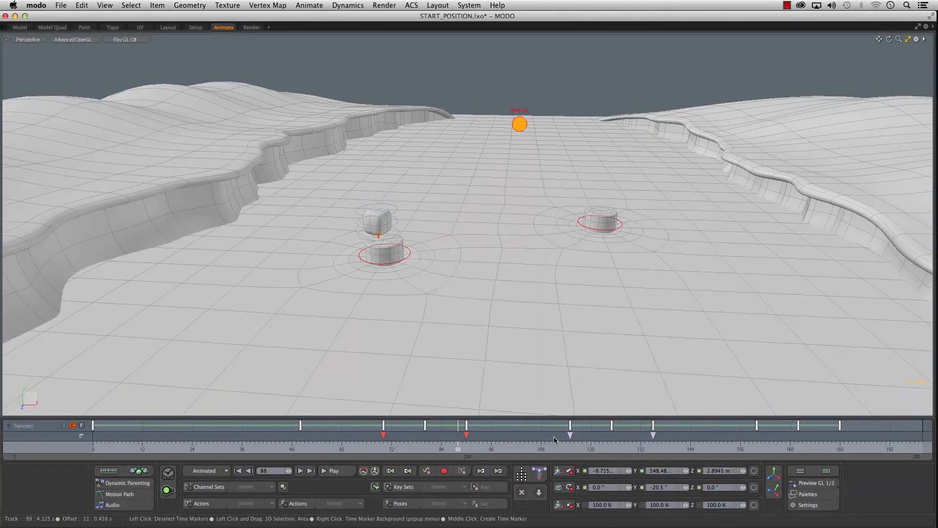
{"action": "right_click", "coordinate": [654, 434]}
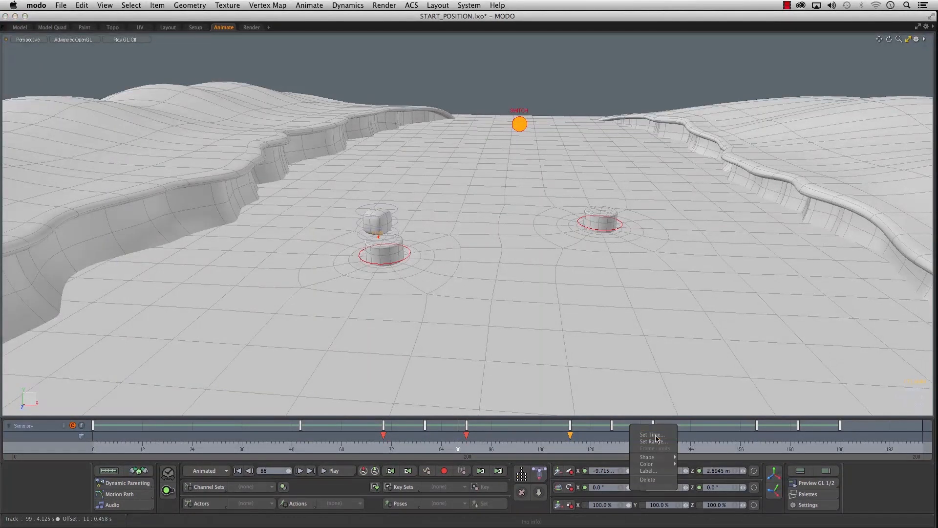
{"action": "mouse_move", "coordinate": [658, 465]}
{"action": "left_click", "coordinate": [714, 465]}
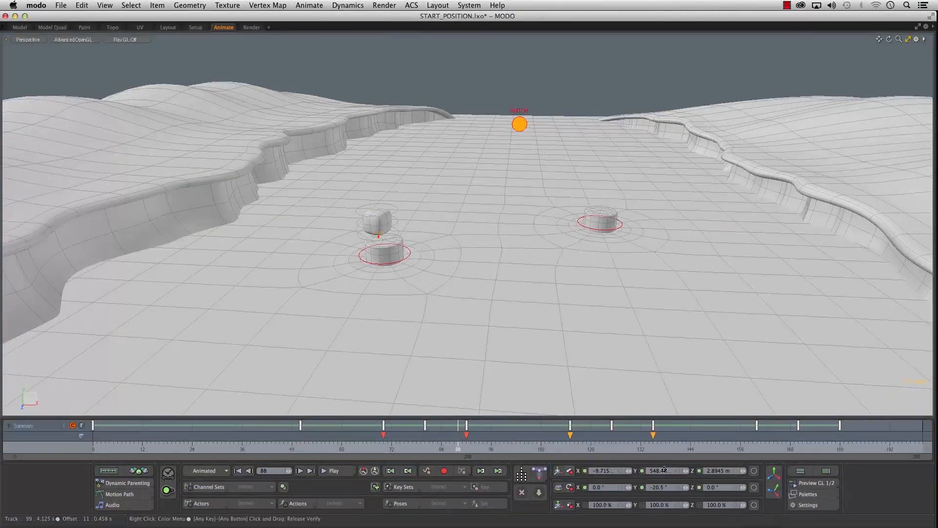
- Add time markers at frames 160 and 180 for the final jump's take-off and landing, and change their colour
{"action": "left_click", "coordinate": [523, 436]}
{"action": "left_click_drag", "start_coordinate": [321, 447], "coordinate": [703, 447]}
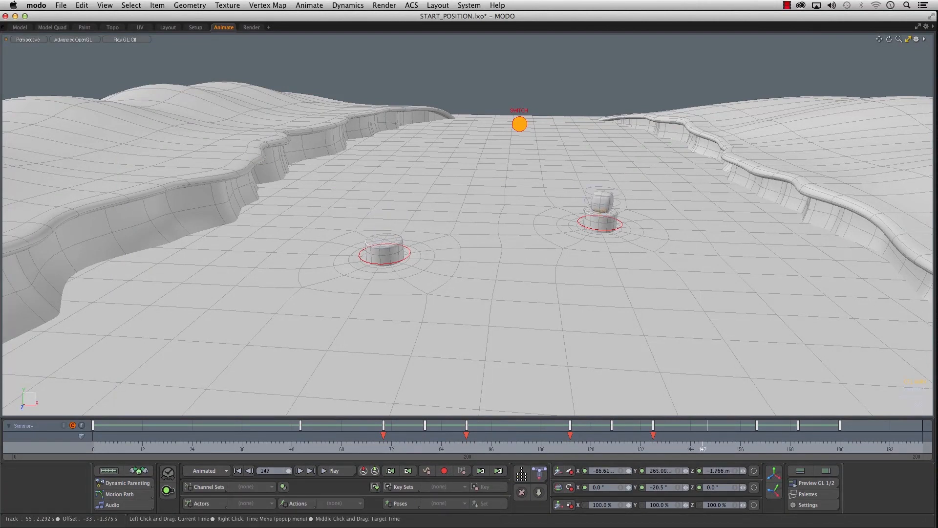
{"action": "mouse_move", "coordinate": [761, 447]}
{"action": "left_mouse_down"}
{"action": "mouse_move", "coordinate": [840, 447]}
{"action": "mouse_move", "coordinate": [748, 448]}
{"action": "left_mouse_up"}
{"action": "left_click", "coordinate": [757, 447]}
{"action": "middle_click", "coordinate": [759, 441]}
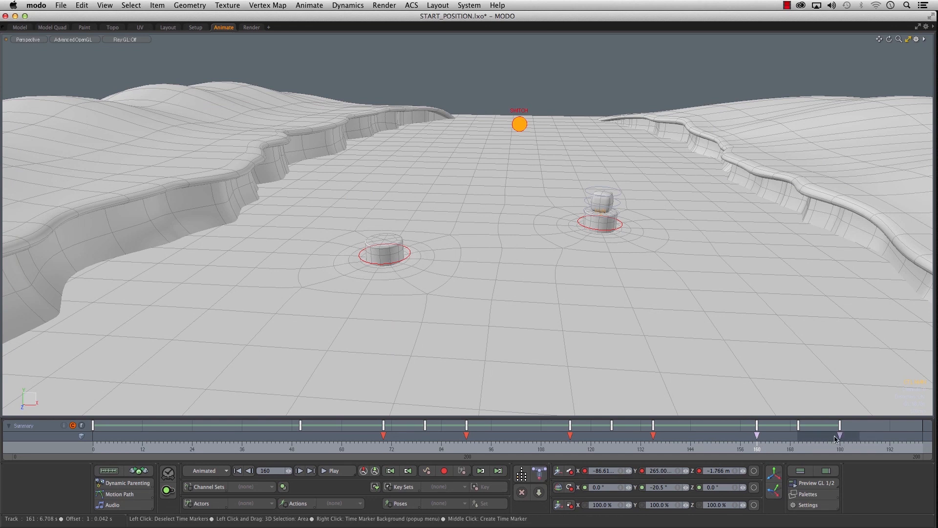
{"action": "right_click", "coordinate": [763, 437]}
{"action": "mouse_move", "coordinate": [763, 463]}
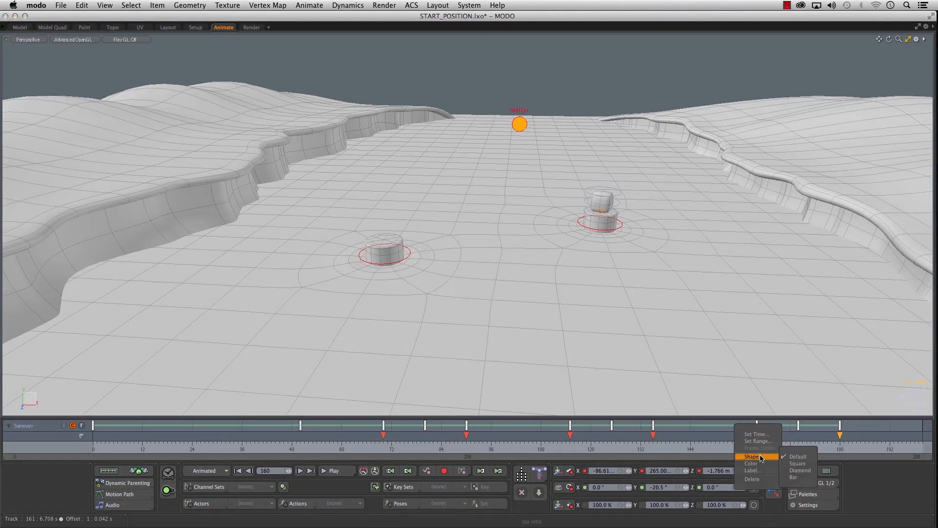
{"action": "left_click", "coordinate": [808, 467]}
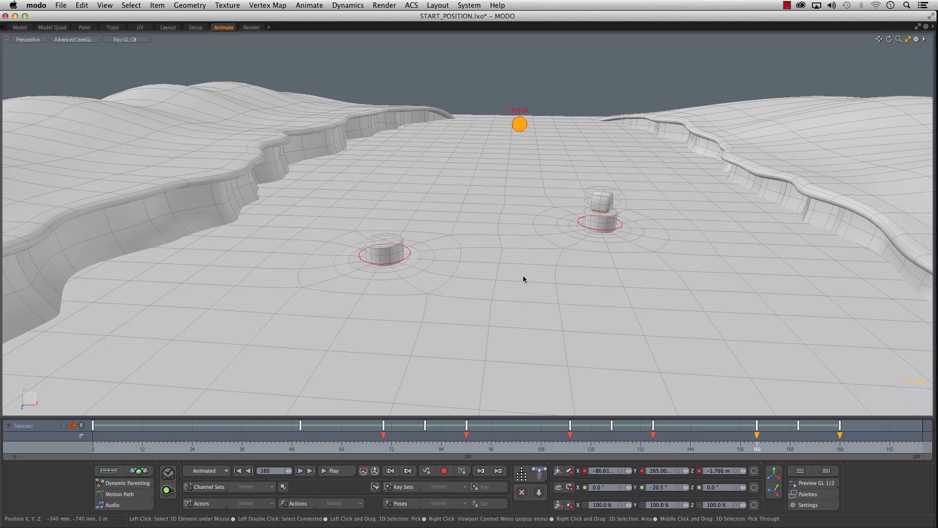
- Enlarge the MAIN control's display circle by setting its locator shape radius to 144 mm
{"action": "left_click", "coordinate": [581, 93]}
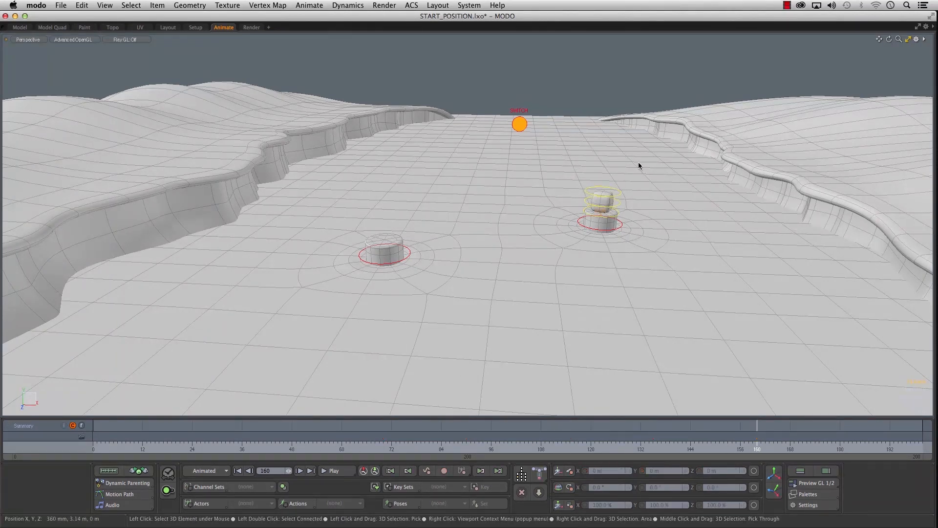
{"action": "left_click_drag", "start_coordinate": [589, 214], "coordinate": [614, 213], "text": "ctrl+alt"}
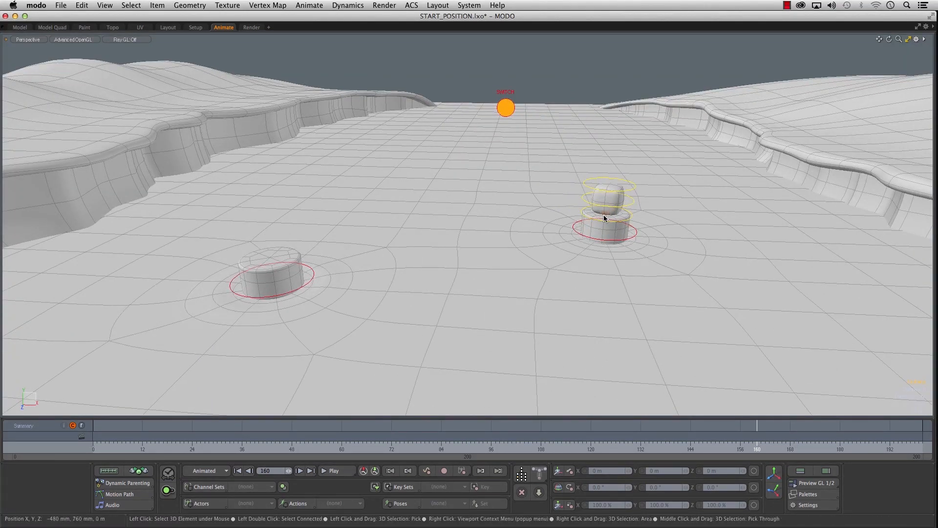
{"action": "left_click_drag", "start_coordinate": [608, 213], "coordinate": [693, 211], "text": "ctrl+alt"}
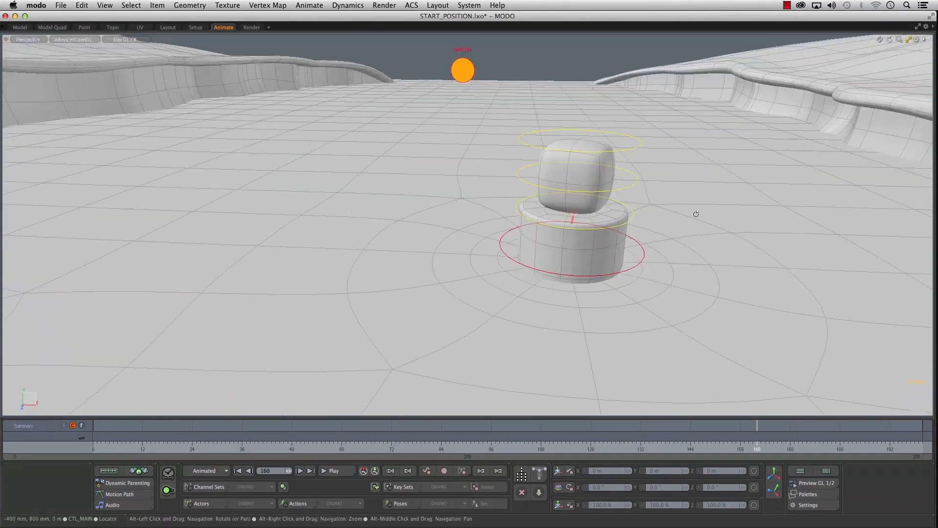
{"action": "left_click", "coordinate": [573, 216]}
{"action": "left_click_drag", "start_coordinate": [573, 216], "coordinate": [464, 264], "text": "alt"}
{"action": "right_click_drag", "start_coordinate": [538, 247], "coordinate": [607, 256], "text": "alt"}
{"action": "middle_click_drag", "start_coordinate": [608, 256], "coordinate": [508, 259], "text": "alt"}
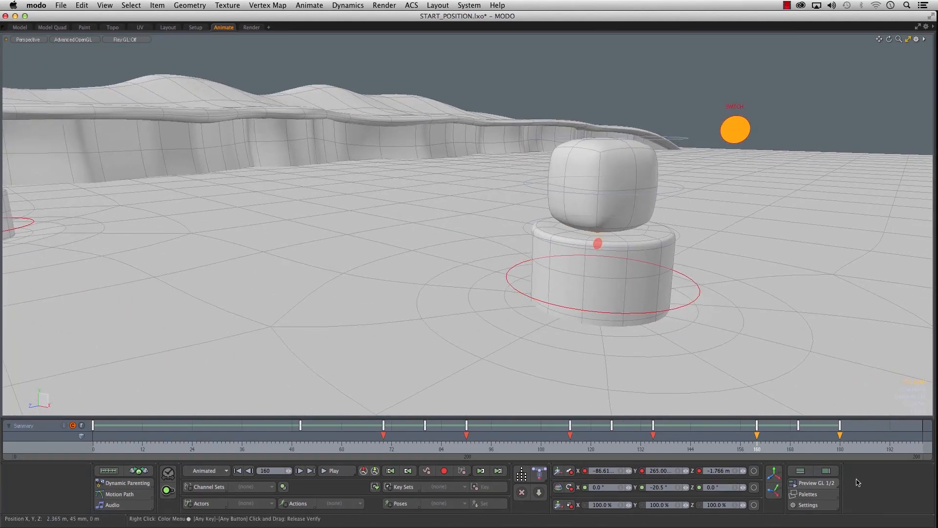
{"action": "left_click", "coordinate": [821, 471]}
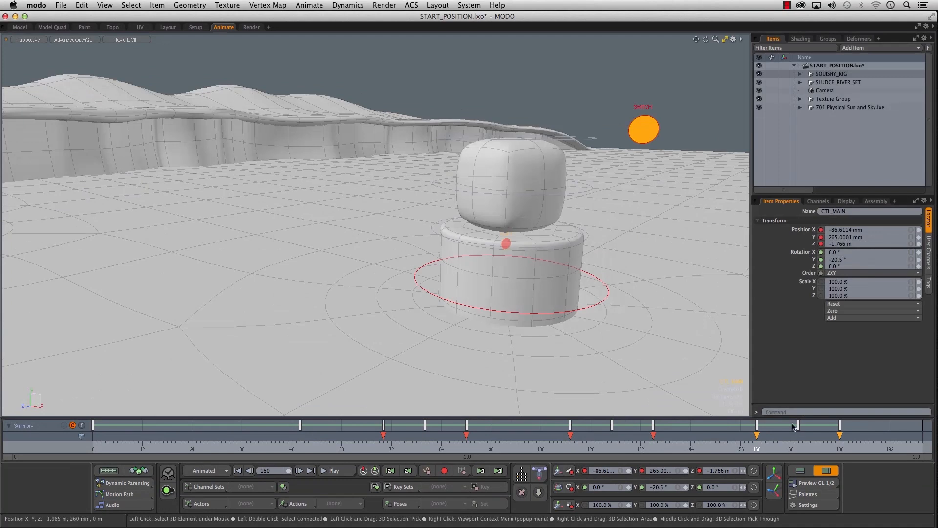
{"action": "left_click", "coordinate": [847, 202]}
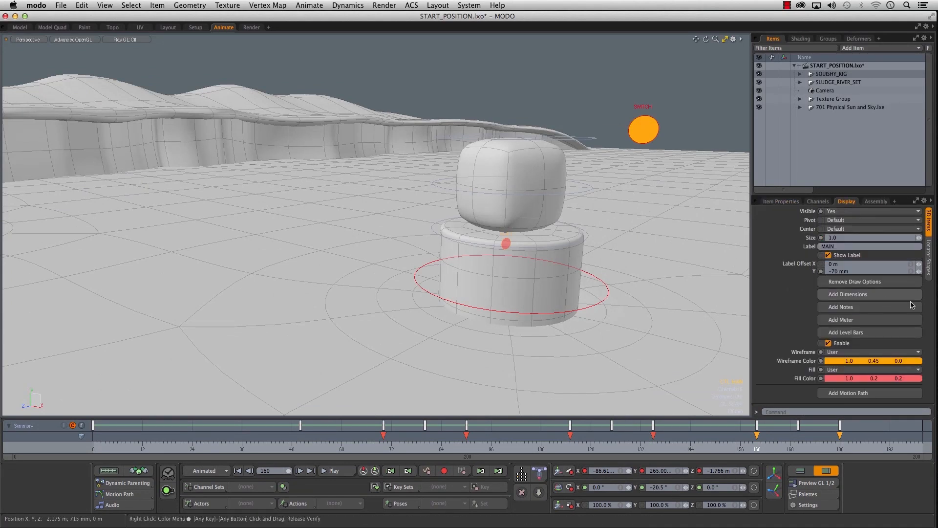
{"action": "left_click", "coordinate": [928, 255]}
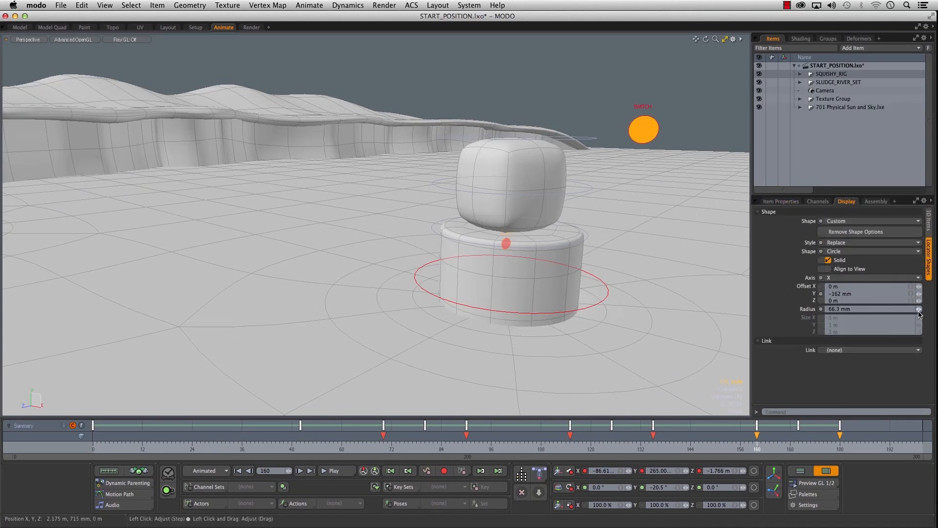
{"action": "left_click_drag", "start_coordinate": [918, 309], "coordinate": [922, 309]}
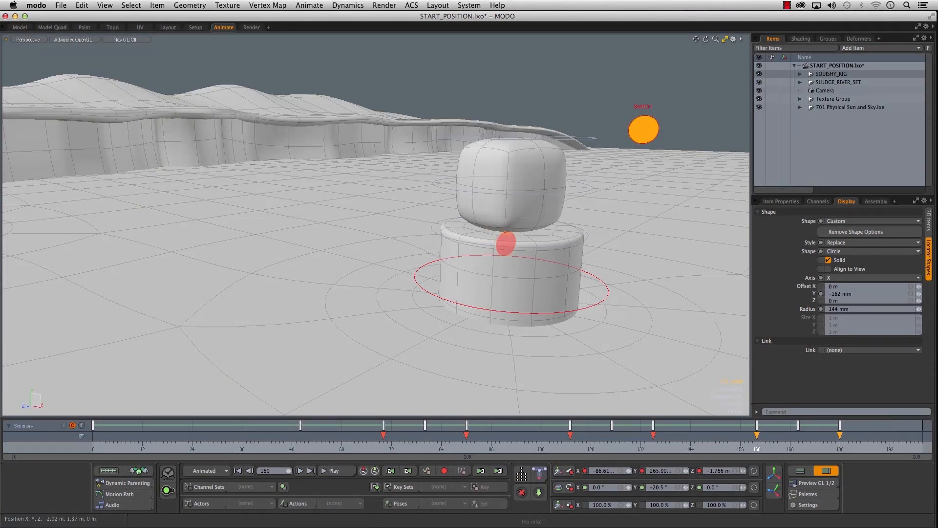
{"action": "left_click", "coordinate": [558, 255]}
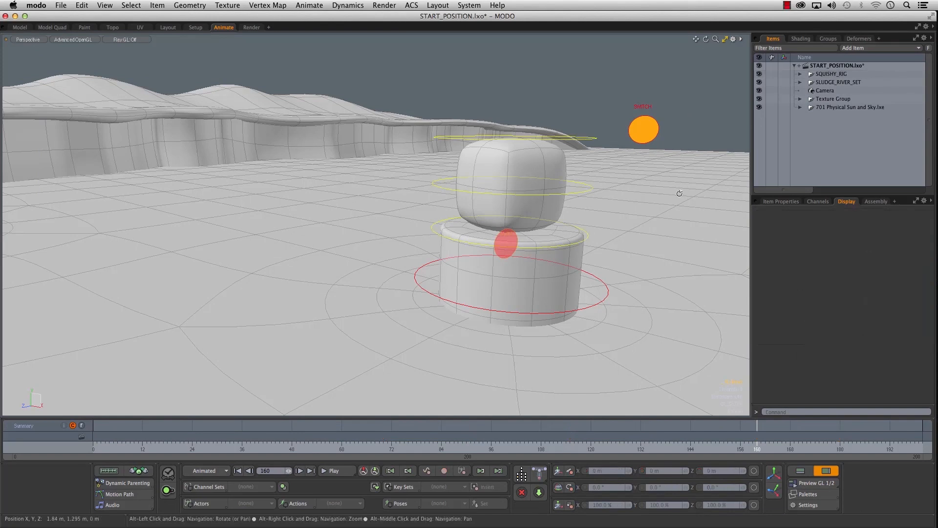
- Hide the item list and properties, and scrub the timeline to review the box's jumps from bank to bank
{"action": "scroll", "coordinate": [558, 255], "scroll_direction": "down", "scroll_amount": 8}
{"action": "left_click_drag", "start_coordinate": [552, 260], "coordinate": [576, 285], "text": "alt"}
{"action": "left_click_drag", "start_coordinate": [111, 446], "coordinate": [92, 445]}
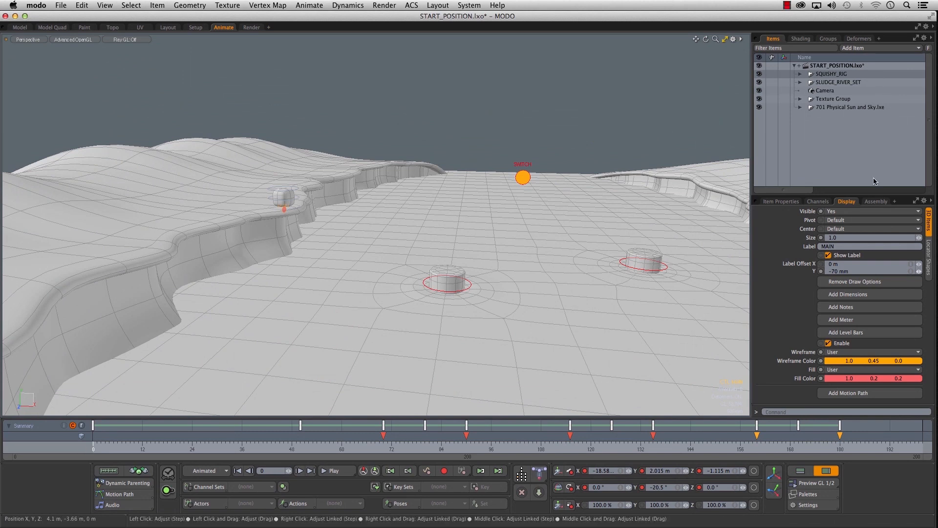
{"action": "left_click", "coordinate": [829, 471]}
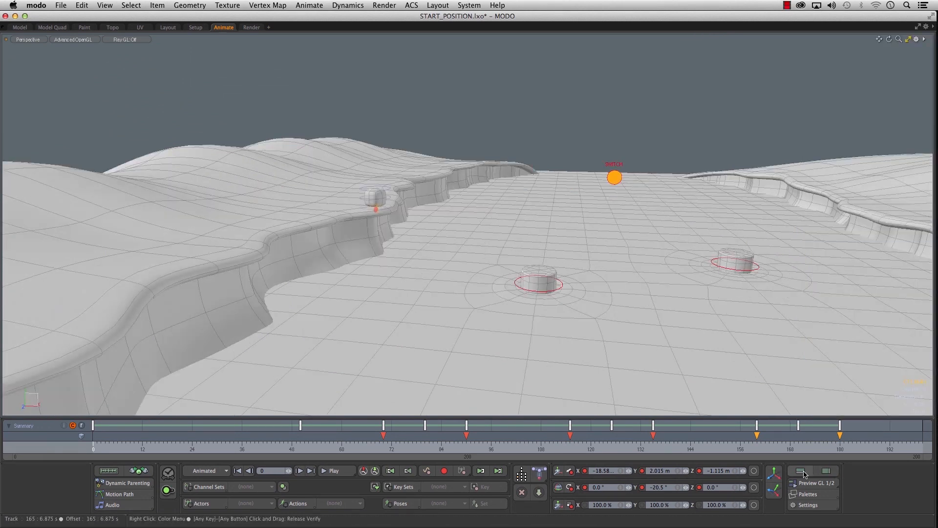
{"action": "left_click_drag", "start_coordinate": [428, 275], "coordinate": [367, 288], "text": "alt+shift"}
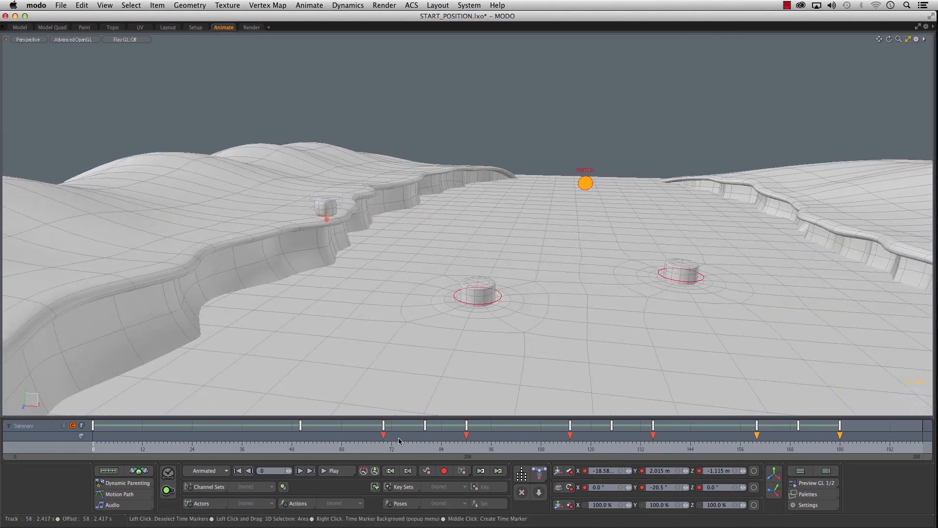
{"action": "left_click_drag", "start_coordinate": [387, 448], "coordinate": [678, 449]}
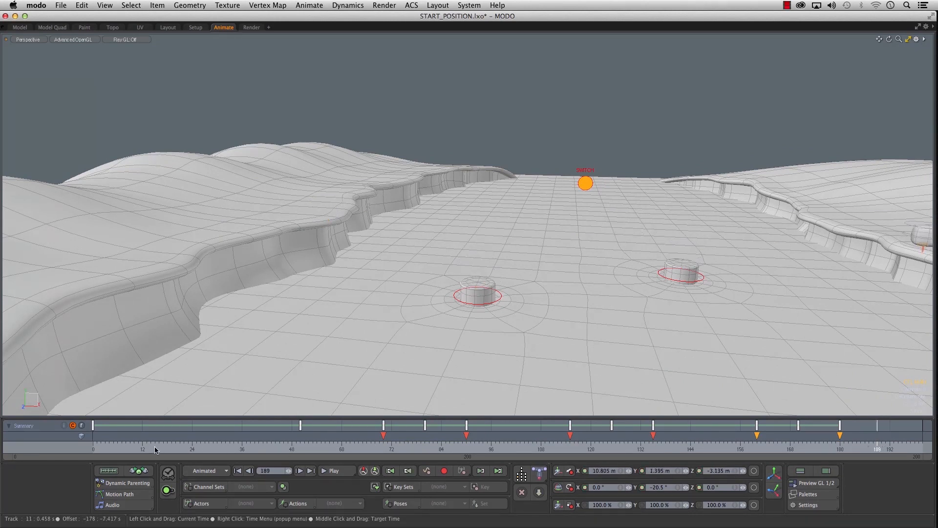
{"action": "left_click_drag", "start_coordinate": [678, 449], "coordinate": [923, 449]}
{"action": "left_click_drag", "start_coordinate": [513, 310], "coordinate": [407, 282], "text": "alt+shift"}
{"action": "left_click", "coordinate": [262, 449]}
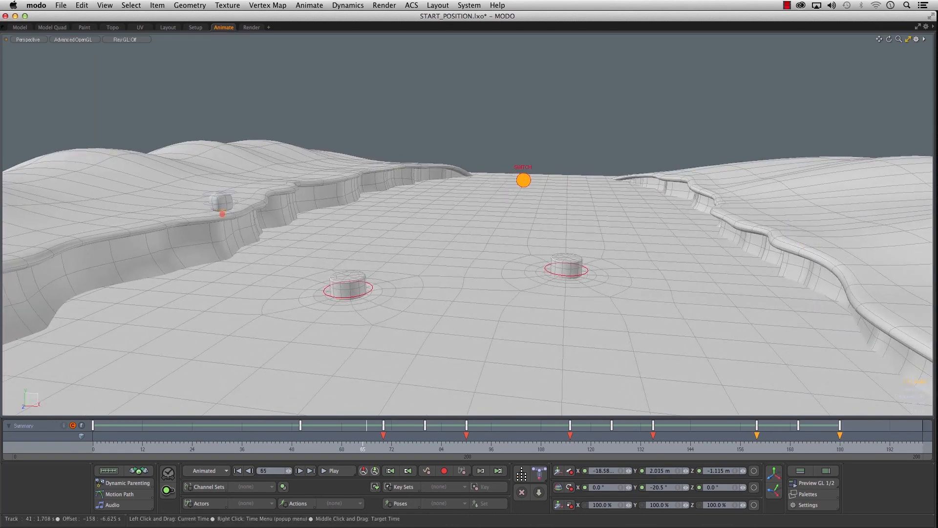
{"action": "left_click_drag", "start_coordinate": [362, 448], "coordinate": [457, 449]}
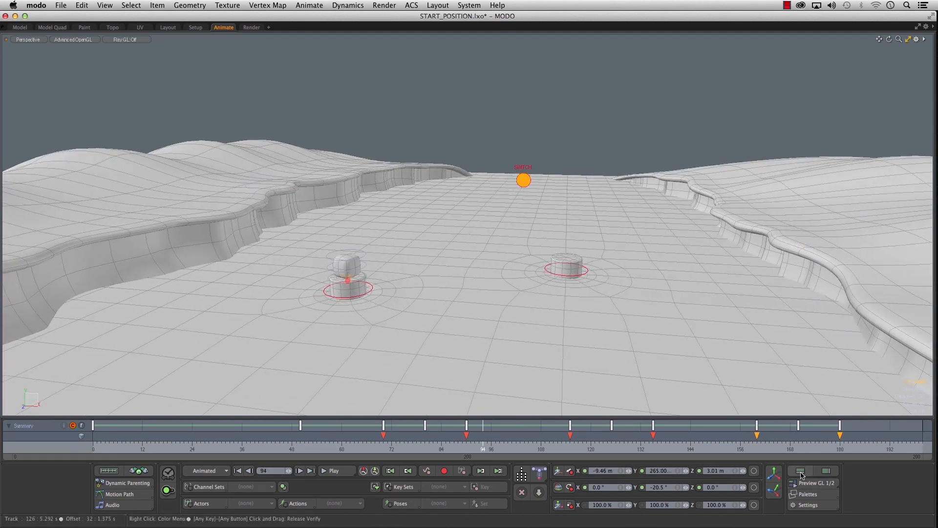
- Show the Graph Editor below the viewport and isolate the MAIN control's Position Y curve
{"action": "left_click", "coordinate": [800, 471]}
{"action": "left_click_drag", "start_coordinate": [362, 334], "coordinate": [316, 337], "text": "alt"}
{"action": "left_click_drag", "start_coordinate": [491, 240], "coordinate": [451, 217], "text": "alt+shift"}
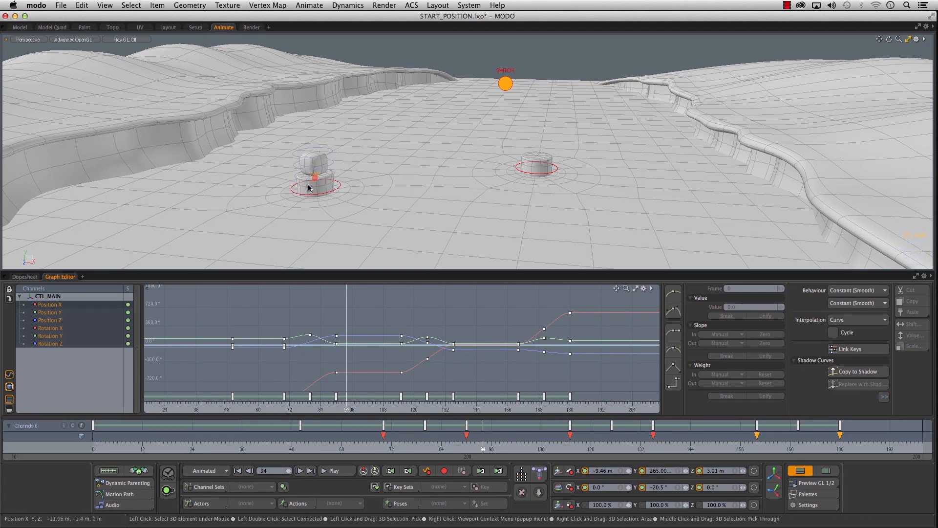
{"action": "left_click_drag", "start_coordinate": [544, 201], "coordinate": [402, 147], "text": "alt"}
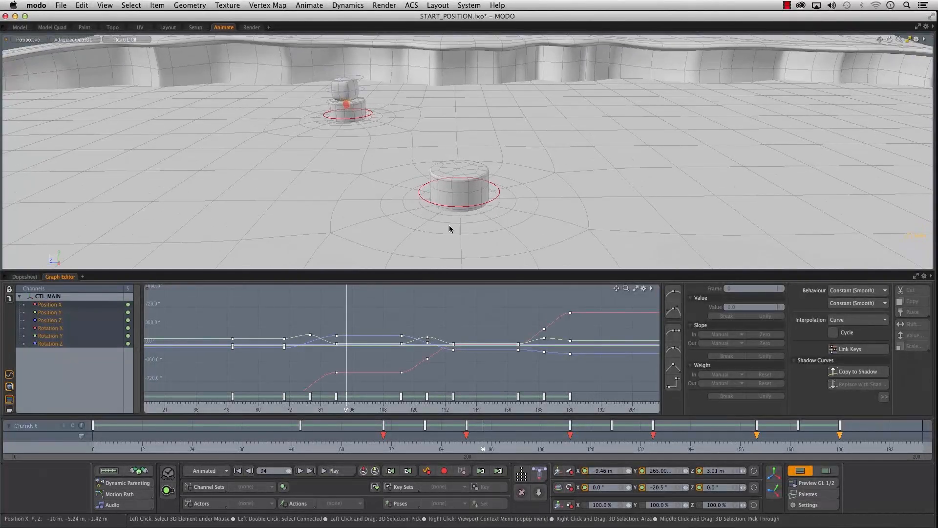
{"action": "left_click_drag", "start_coordinate": [265, 173], "coordinate": [519, 186], "text": "alt"}
{"action": "middle_click_drag", "start_coordinate": [467, 122], "coordinate": [444, 174], "text": "alt"}
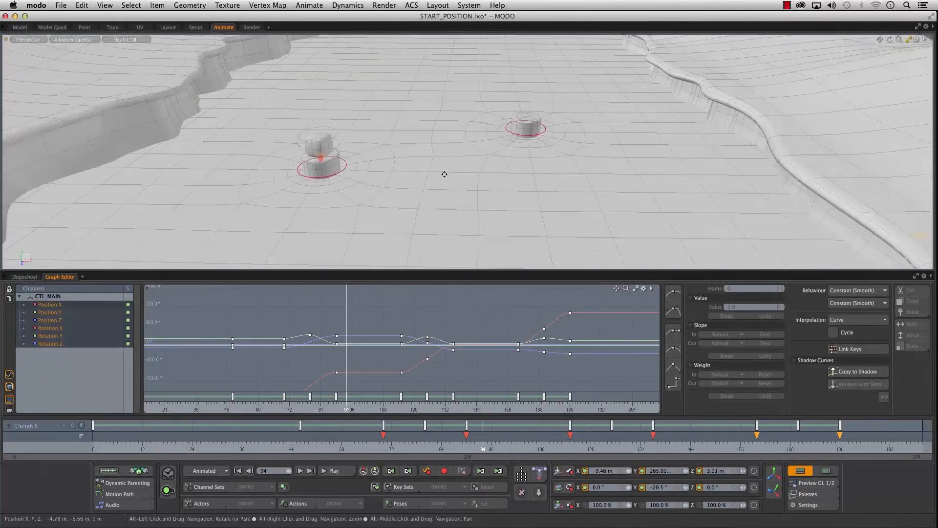
{"action": "right_click_drag", "start_coordinate": [444, 174], "coordinate": [477, 212], "text": "alt"}
{"action": "left_click_drag", "start_coordinate": [478, 212], "coordinate": [453, 216], "text": "alt"}
{"action": "middle_click_drag", "start_coordinate": [453, 216], "coordinate": [447, 224], "text": "alt"}
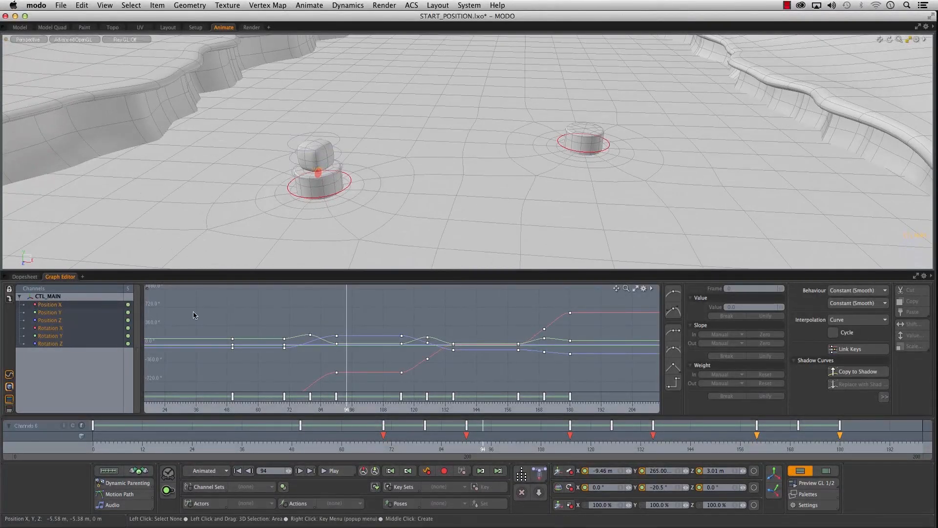
{"action": "left_click", "coordinate": [49, 313]}
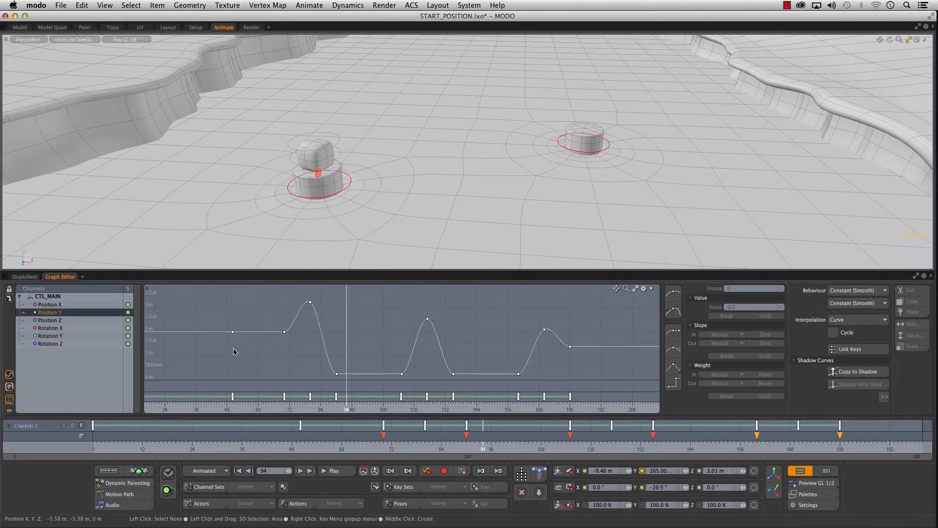
- Make the slopes linear on the Position Y take-off and landing keys at frames 70, 90, 115 and 135
{"action": "left_click", "coordinate": [284, 332]}
{"action": "left_click_drag", "start_coordinate": [327, 325], "coordinate": [372, 347], "text": "ctrl+alt"}
{"action": "left_click_drag", "start_coordinate": [264, 337], "coordinate": [588, 392], "text": "alt"}
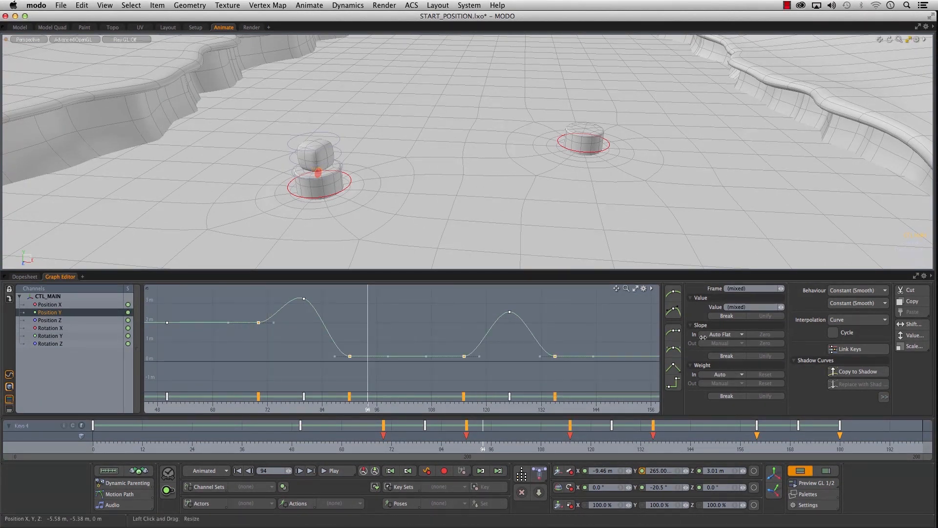
{"action": "left_click", "coordinate": [674, 367]}
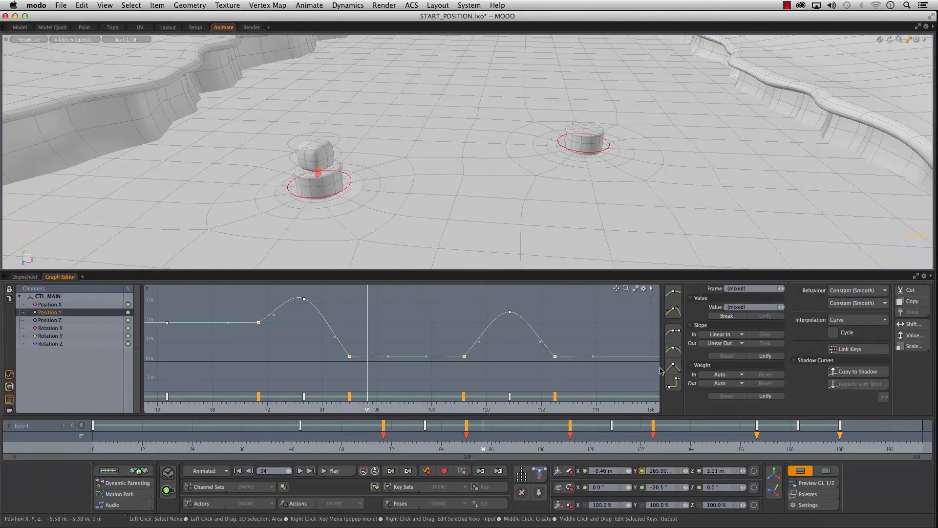
- Round out the first jump's Position Y arc by steepening frame 70's outgoing handle and adjusting frame 90's incoming handle
{"action": "left_click", "coordinate": [259, 322]}
{"action": "left_click_drag", "start_coordinate": [273, 314], "coordinate": [276, 311]}
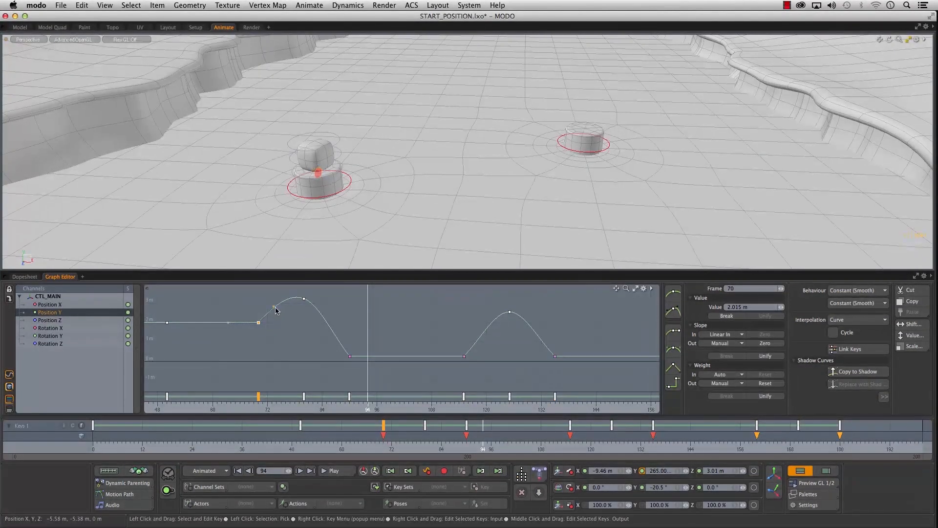
{"action": "left_click", "coordinate": [350, 356]}
{"action": "left_click_drag", "start_coordinate": [331, 335], "coordinate": [337, 333]}
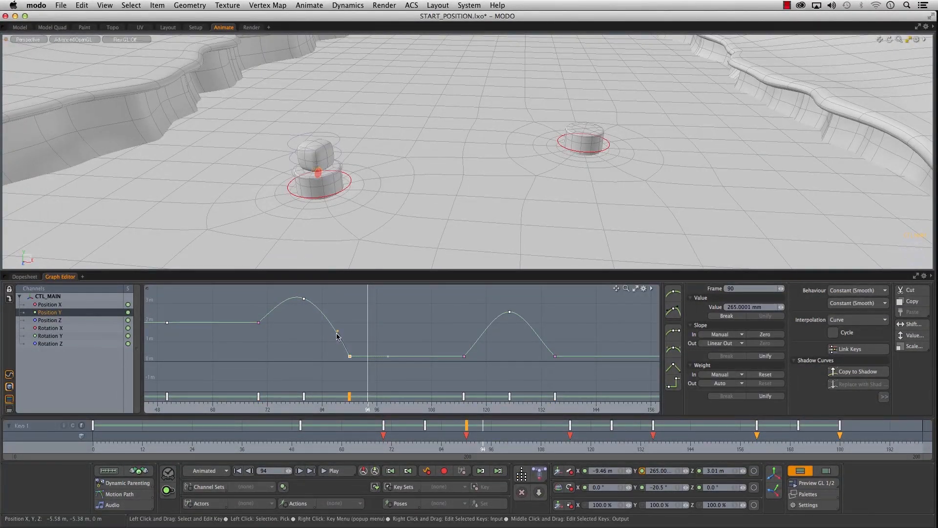
{"action": "left_click", "coordinate": [258, 323]}
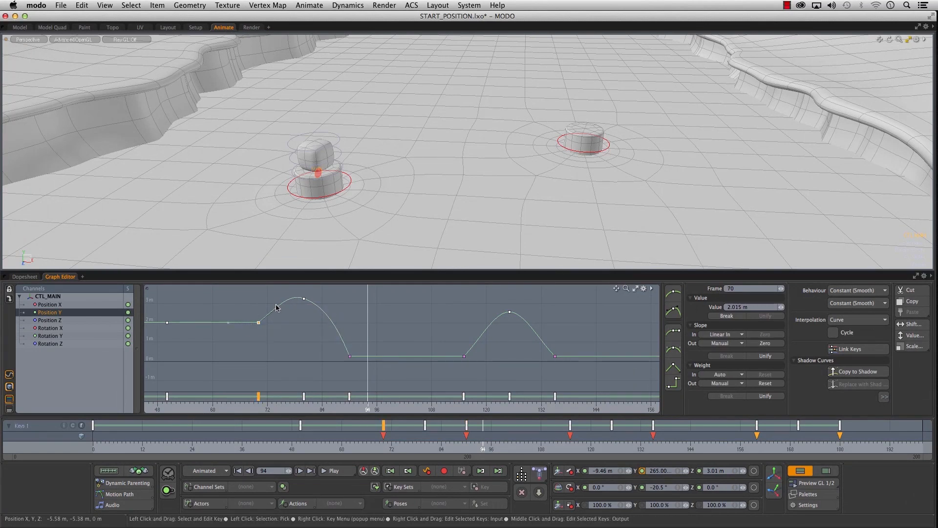
- Level the tangent handles of the first jump's peak key at frame 80 on the Position Y curve
{"action": "left_click", "coordinate": [304, 298]}
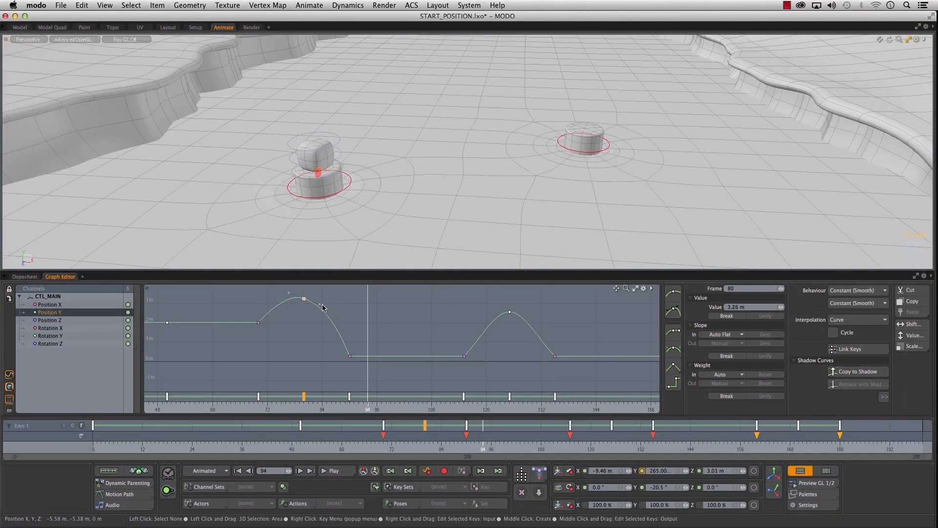
{"action": "left_click", "coordinate": [312, 307]}
{"action": "left_click", "coordinate": [320, 304]}
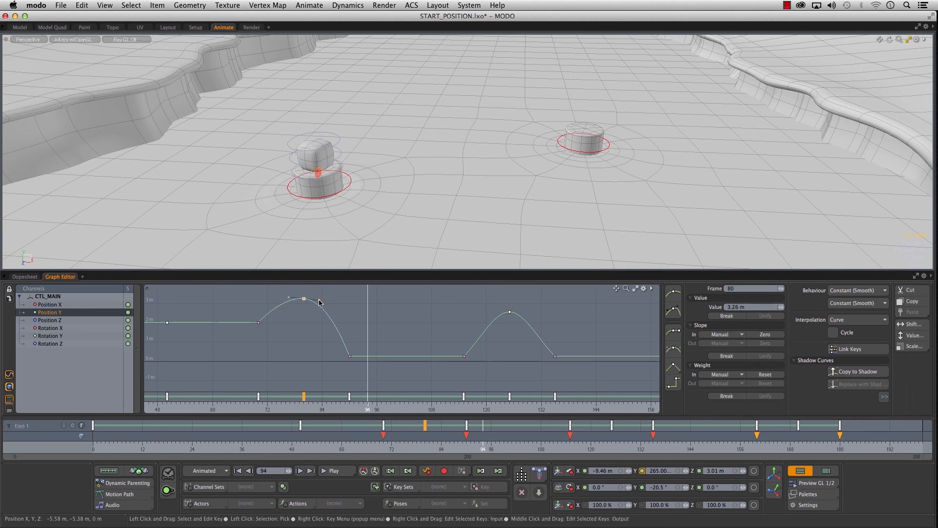
- Round out the second jump's Position Y arc by steepening frame 115's outgoing handle and frame 135's incoming handle
{"action": "left_click", "coordinate": [464, 356]}
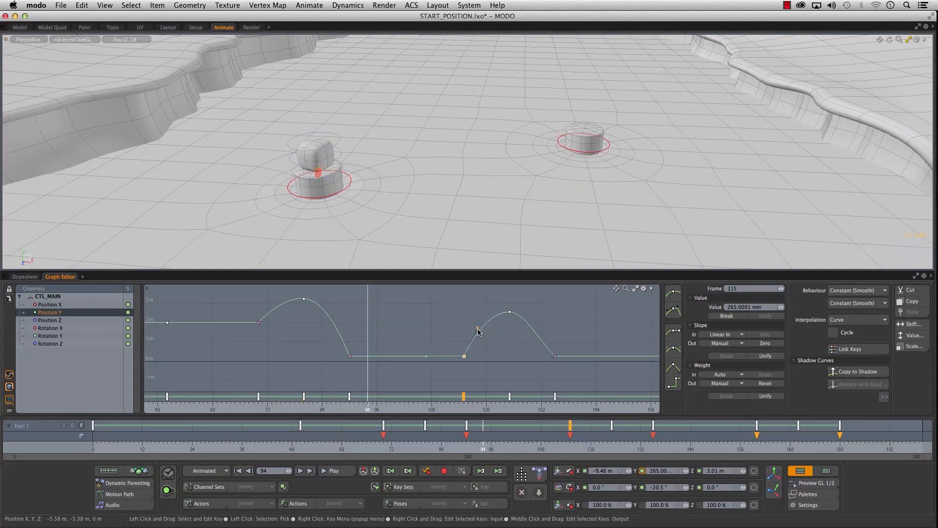
{"action": "left_click_drag", "start_coordinate": [477, 322], "coordinate": [475, 321]}
{"action": "left_click", "coordinate": [555, 356]}
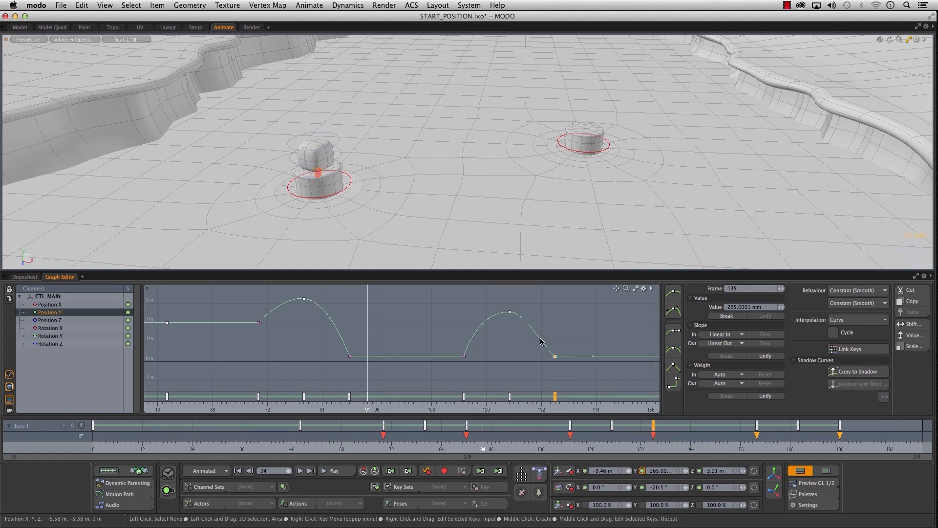
{"action": "left_click", "coordinate": [554, 356]}
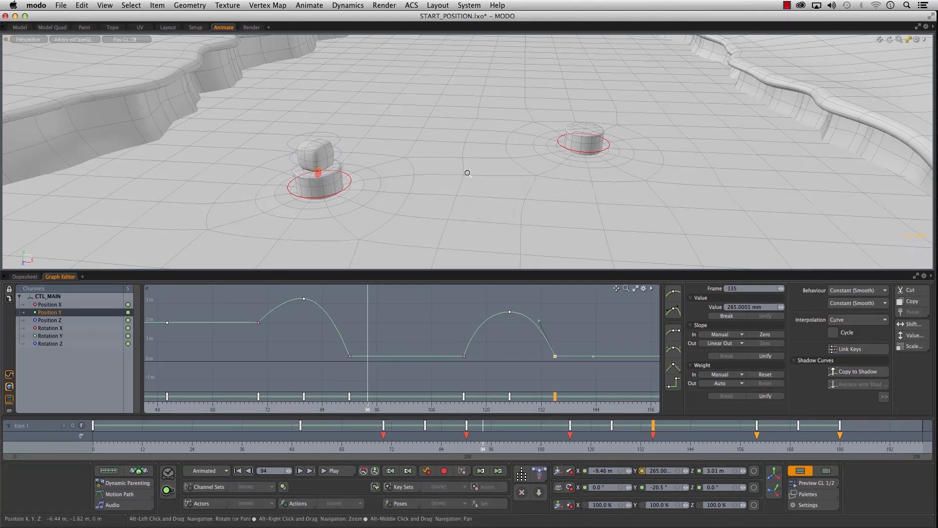
- Review MAIN's first jump from the riverbank to the landing at frame 90 on the first rock from several angles
{"action": "right_click_drag", "start_coordinate": [468, 171], "coordinate": [423, 201], "text": "alt"}
{"action": "middle_click_drag", "start_coordinate": [423, 201], "coordinate": [422, 210], "text": "alt"}
{"action": "left_click_drag", "start_coordinate": [421, 210], "coordinate": [423, 192], "text": "alt"}
{"action": "left_click_drag", "start_coordinate": [483, 443], "coordinate": [105, 444]}
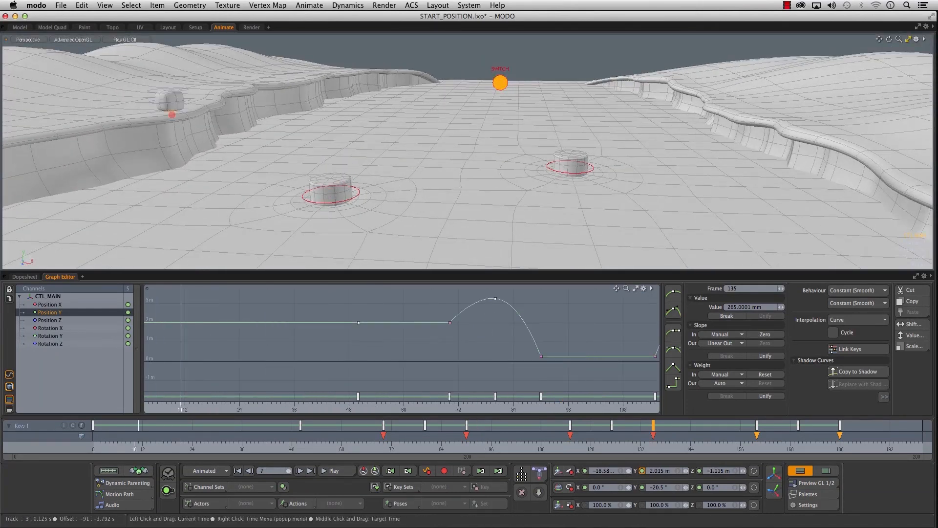
{"action": "left_click_drag", "start_coordinate": [362, 444], "coordinate": [217, 444]}
{"action": "left_click_drag", "start_coordinate": [543, 202], "coordinate": [434, 176], "text": "alt"}
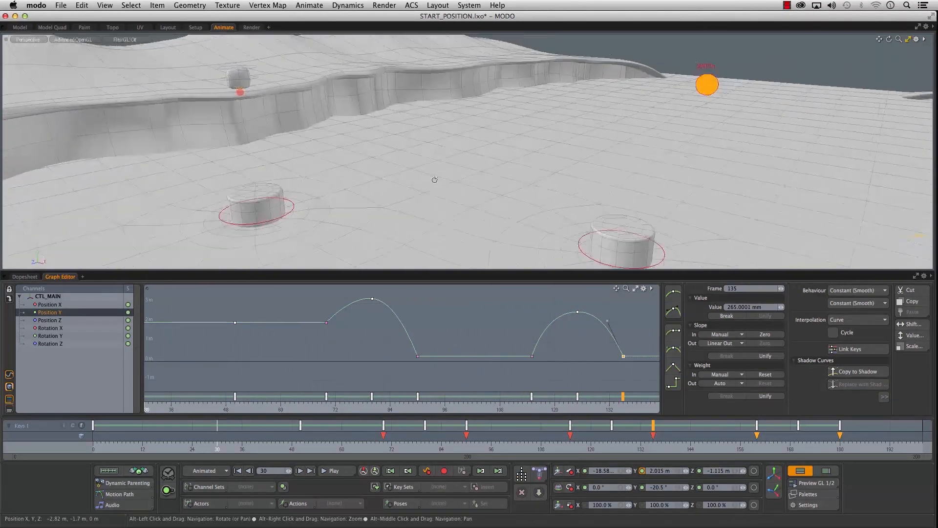
{"action": "left_click_drag", "start_coordinate": [217, 444], "coordinate": [205, 444]}
{"action": "left_click_drag", "start_coordinate": [300, 443], "coordinate": [466, 444]}
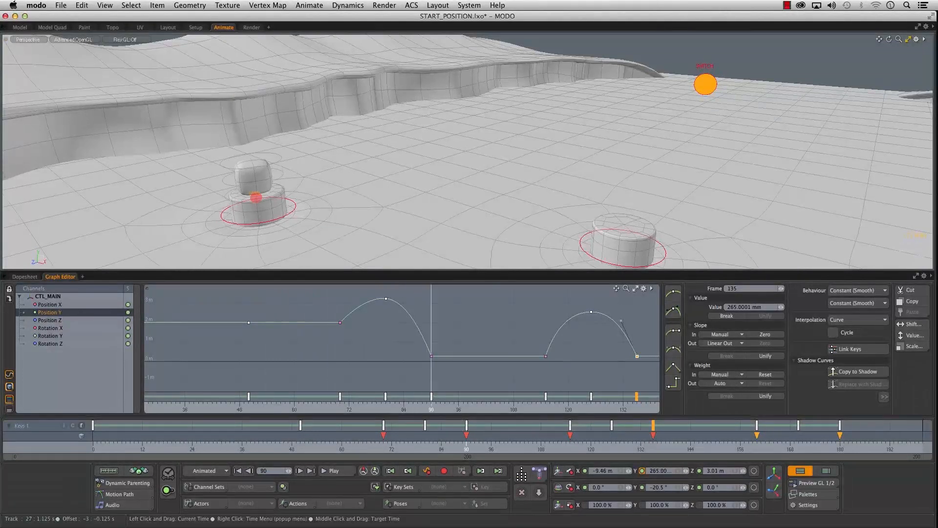
- Add a Rotation Y key for MAIN at the frame 90 landing on the first rock
{"action": "left_click", "coordinate": [62, 336]}
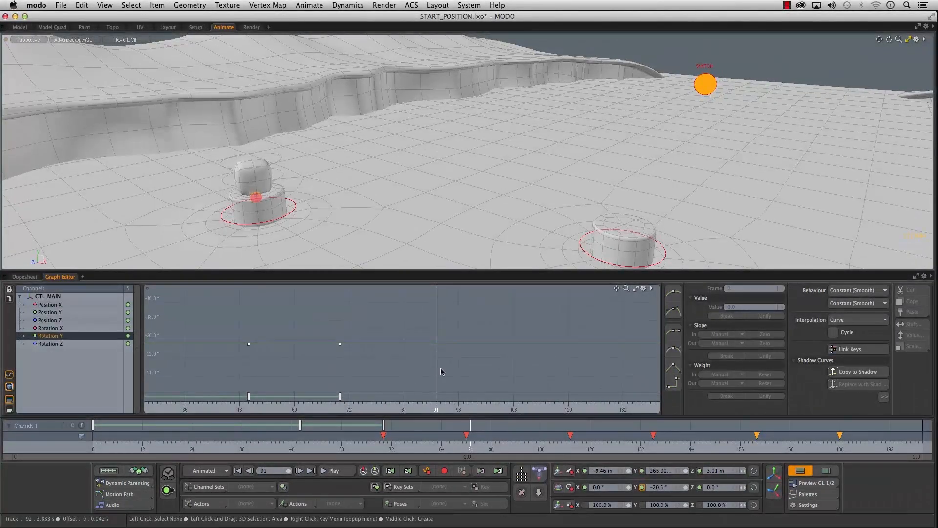
{"action": "left_click", "coordinate": [468, 450]}
{"action": "key", "text": "s"}
{"action": "left_click_drag", "start_coordinate": [391, 171], "coordinate": [362, 263], "text": "alt"}
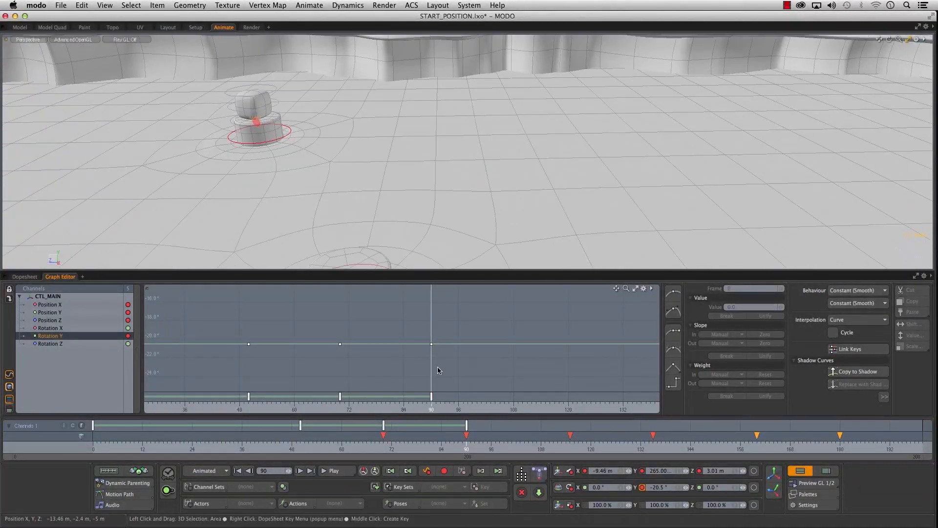
- Turn MAIN about Y to 31° at frame 115 to face the second rock, and hold that rotation with a key at frame 135
{"action": "left_click_drag", "start_coordinate": [557, 446], "coordinate": [503, 446]}
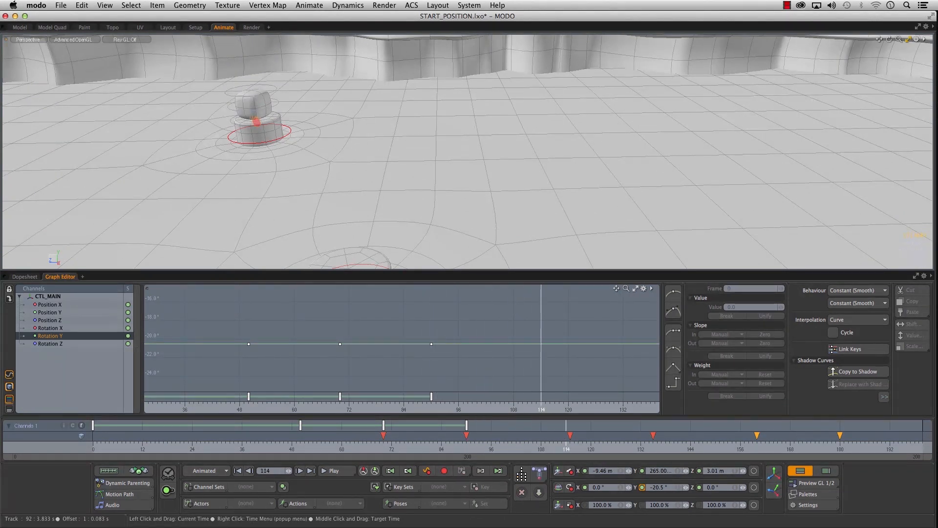
{"action": "left_click_drag", "start_coordinate": [346, 226], "coordinate": [342, 203], "text": "alt"}
{"action": "key", "text": "e"}
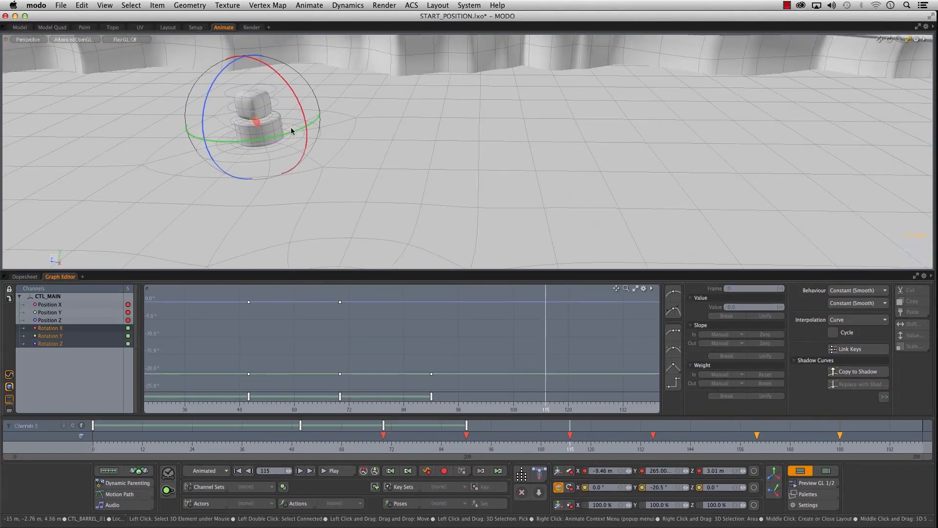
{"action": "left_click_drag", "start_coordinate": [241, 138], "coordinate": [357, 158]}
{"action": "right_click_drag", "start_coordinate": [521, 327], "coordinate": [349, 355], "text": "alt"}
{"action": "left_click_drag", "start_coordinate": [588, 447], "coordinate": [661, 447]}
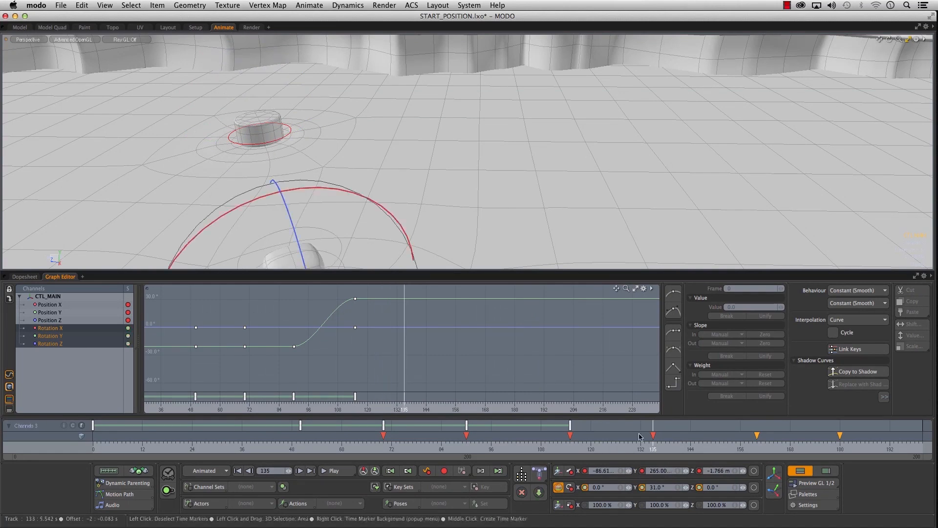
{"action": "left_click_drag", "start_coordinate": [465, 199], "coordinate": [505, 208], "text": "alt+shift"}
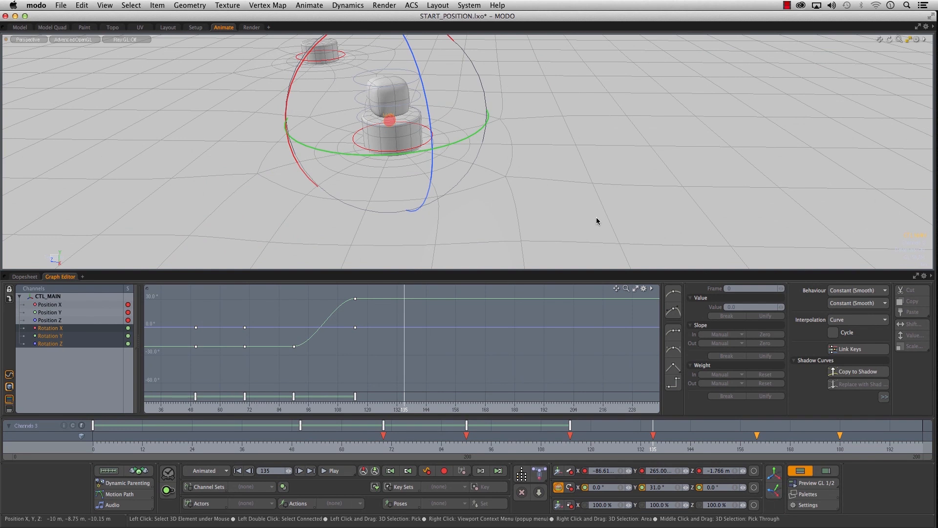
- Turn MAIN about Y to 8.5° at frame 160 so it faces its landing spot on the far bank
{"action": "left_click_drag", "start_coordinate": [661, 442], "coordinate": [757, 442]}
{"action": "left_click_drag", "start_coordinate": [494, 186], "coordinate": [470, 193], "text": "alt"}
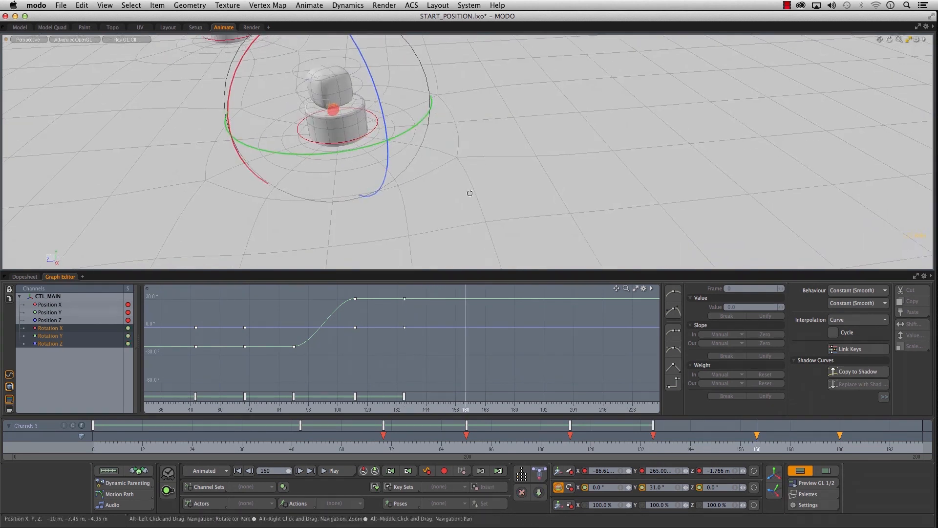
{"action": "left_click_drag", "start_coordinate": [362, 137], "coordinate": [367, 142]}
{"action": "key", "text": "super+z"}
{"action": "key", "text": "w"}
{"action": "key", "text": "e"}
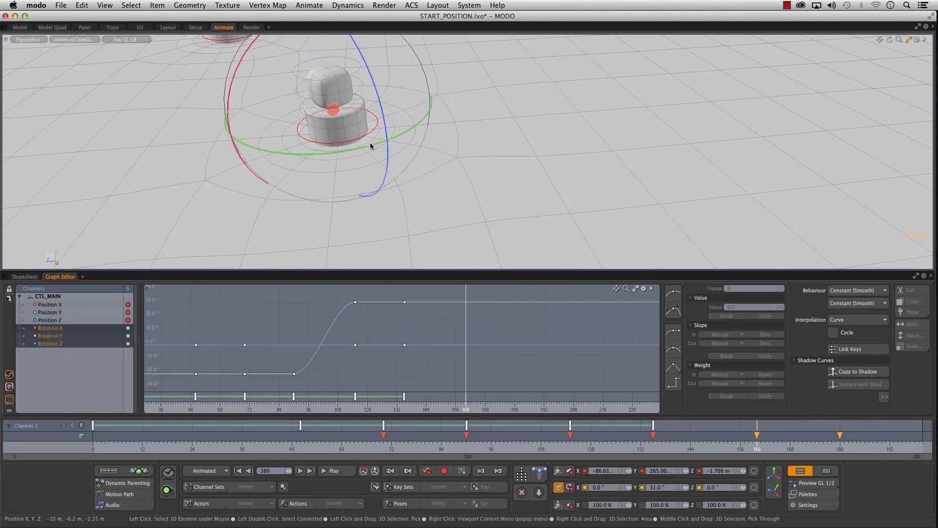
{"action": "left_click_drag", "start_coordinate": [371, 146], "coordinate": [306, 123]}
{"action": "scroll", "coordinate": [306, 160], "scroll_direction": "down", "scroll_amount": 5}
{"action": "scroll", "coordinate": [313, 156], "scroll_direction": "up", "scroll_amount": 3}
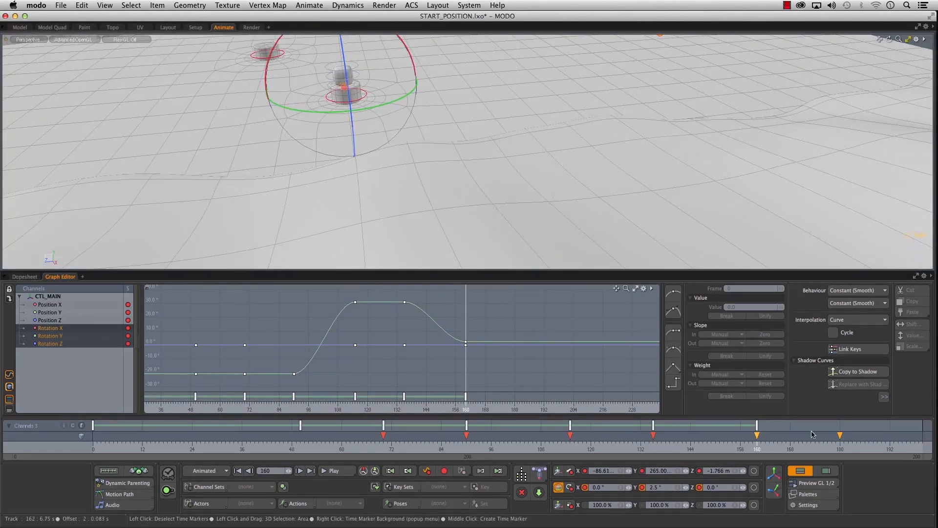
{"action": "left_click_drag", "start_coordinate": [766, 448], "coordinate": [836, 448]}
{"action": "left_click_drag", "start_coordinate": [567, 220], "coordinate": [494, 180], "text": "alt"}
{"action": "left_click_drag", "start_coordinate": [733, 448], "coordinate": [760, 448]}
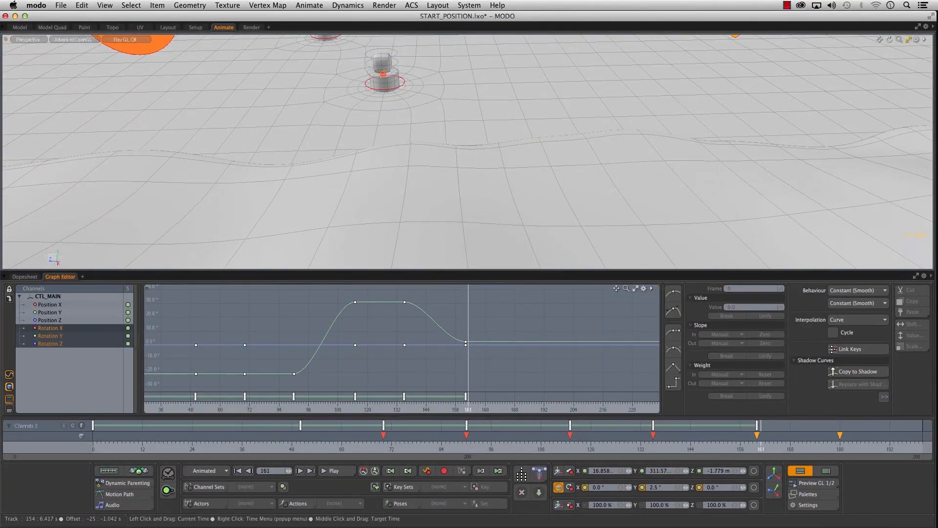
{"action": "left_click_drag", "start_coordinate": [398, 96], "coordinate": [405, 95]}
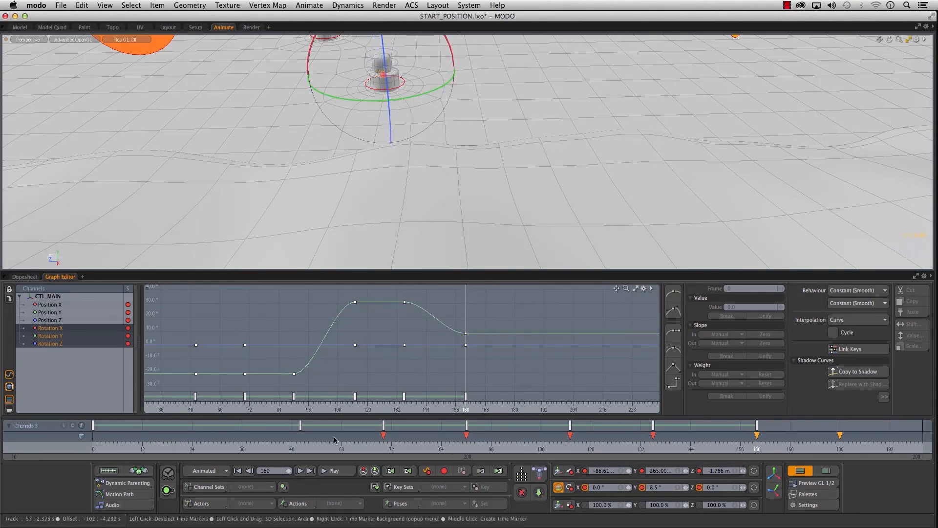
- Leave the rotation tool and review the full sequence of jumps and turns across the river
{"action": "left_click_drag", "start_coordinate": [322, 146], "coordinate": [444, 204], "text": "alt"}
{"action": "right_click_drag", "start_coordinate": [379, 172], "coordinate": [325, 166], "text": "alt"}
{"action": "middle_click_drag", "start_coordinate": [324, 165], "coordinate": [317, 160], "text": "alt"}
{"action": "key", "text": "q"}
{"action": "left_click_drag", "start_coordinate": [106, 442], "coordinate": [149, 443]}
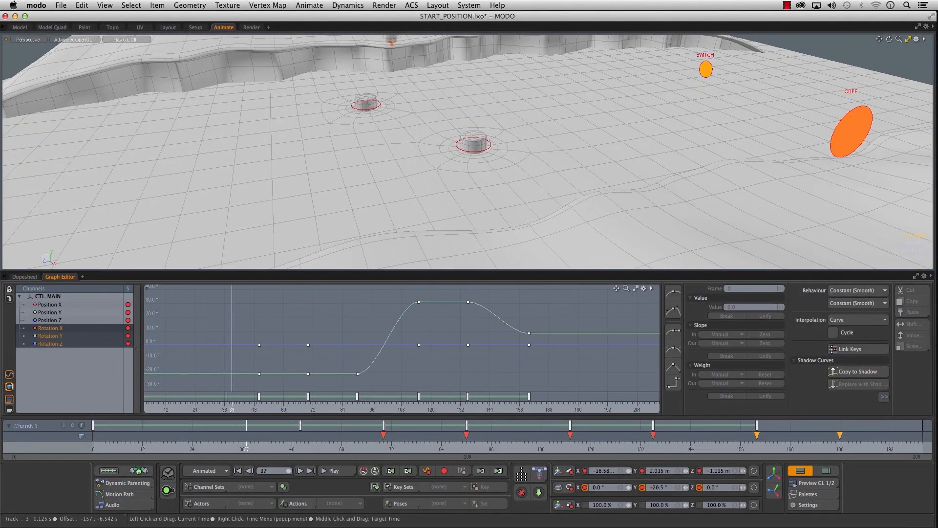
{"action": "left_click_drag", "start_coordinate": [358, 446], "coordinate": [923, 446]}
{"action": "left_click_drag", "start_coordinate": [345, 217], "coordinate": [445, 193], "text": "alt"}
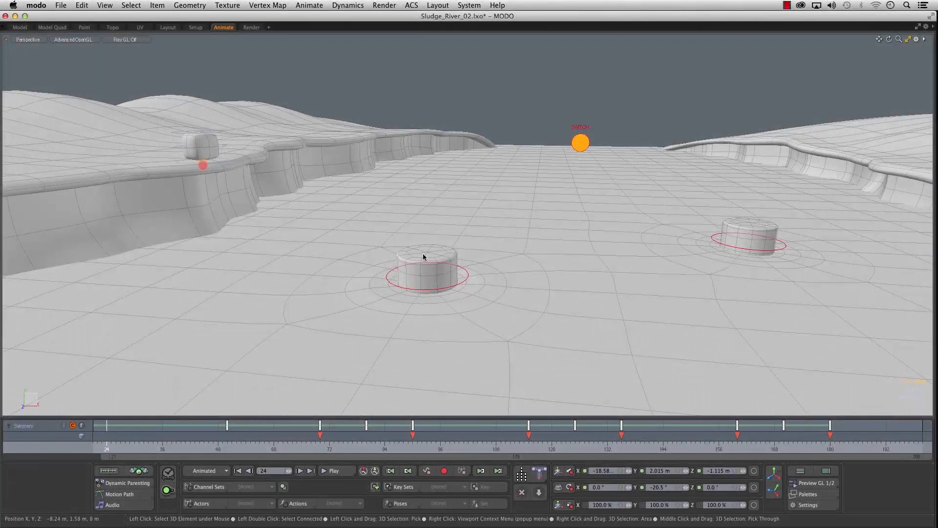
- Go to the frame 90 landing, narrow the timeline to start at frame 50, and frame the box on the first rock
{"action": "left_click", "coordinate": [416, 269]}
{"action": "left_click_drag", "start_coordinate": [370, 272], "coordinate": [391, 273], "text": "ctrl+alt"}
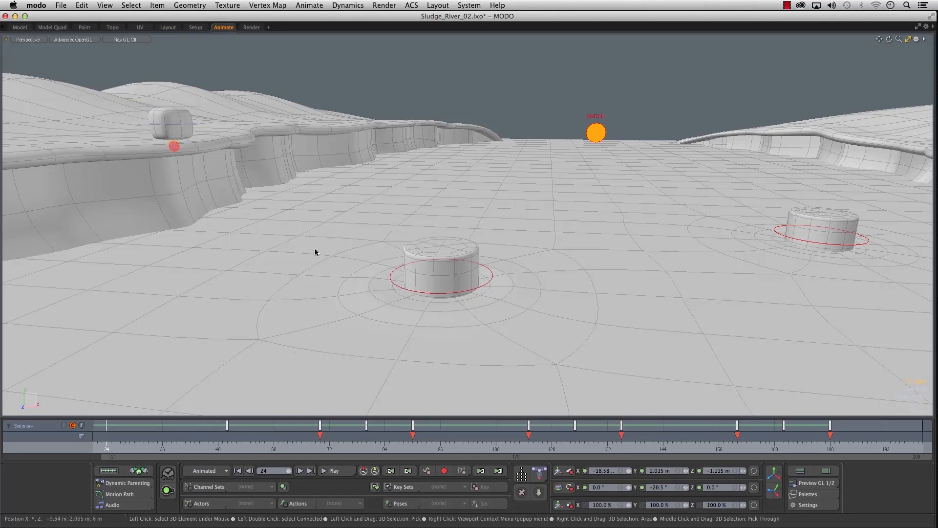
{"action": "left_click_drag", "start_coordinate": [274, 218], "coordinate": [382, 243], "text": "alt"}
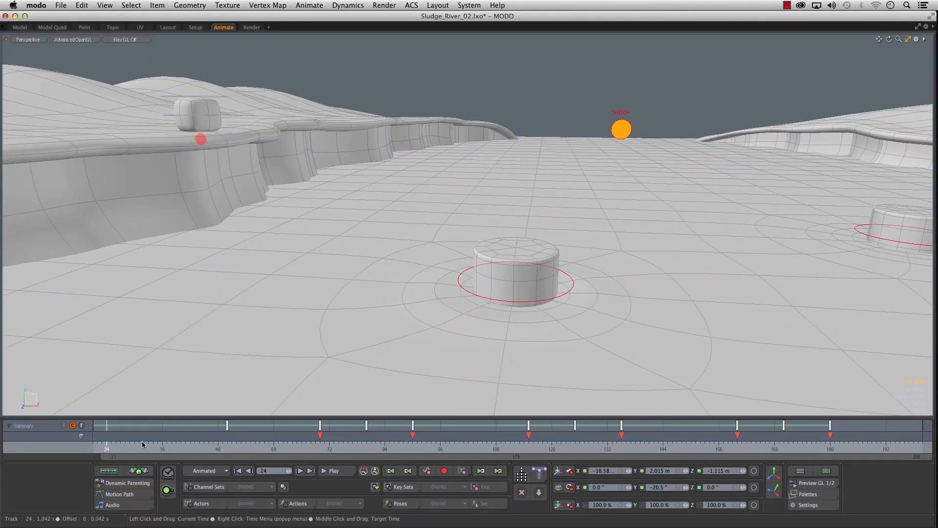
{"action": "left_click_drag", "start_coordinate": [310, 442], "coordinate": [413, 442]}
{"action": "left_click_drag", "start_coordinate": [103, 456], "coordinate": [370, 456]}
{"action": "left_click_drag", "start_coordinate": [465, 455], "coordinate": [340, 455]}
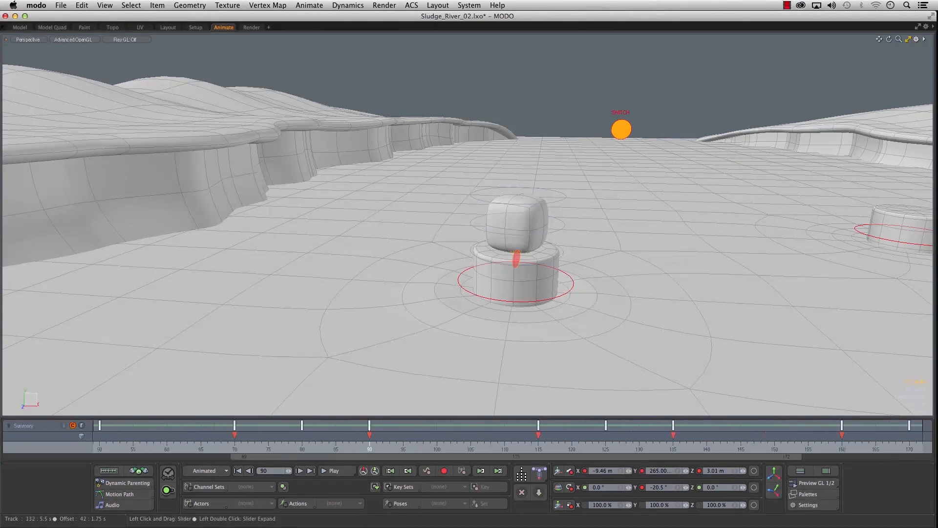
{"action": "left_click_drag", "start_coordinate": [386, 306], "coordinate": [371, 257], "text": "alt"}
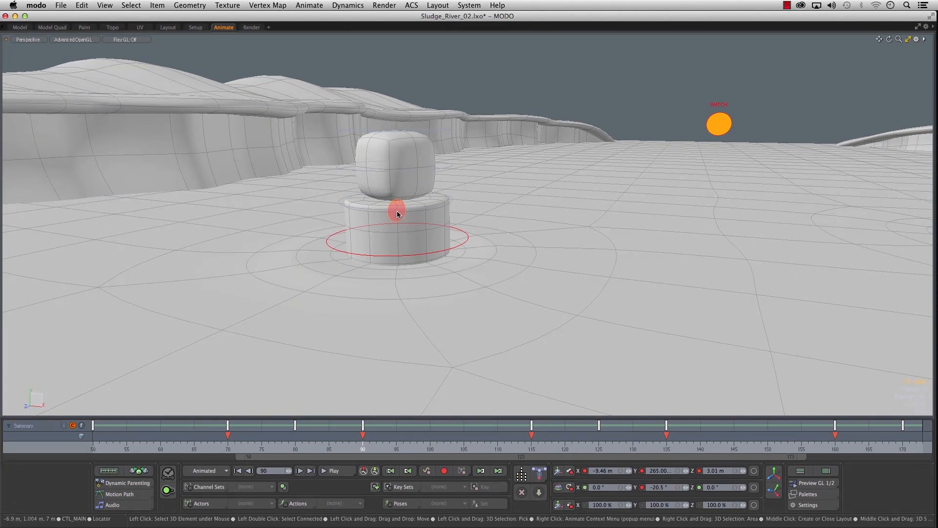
- Add a dynamic parent to MAIN at frame 90 and link it to the first rock's control
{"action": "left_click", "coordinate": [118, 482]}
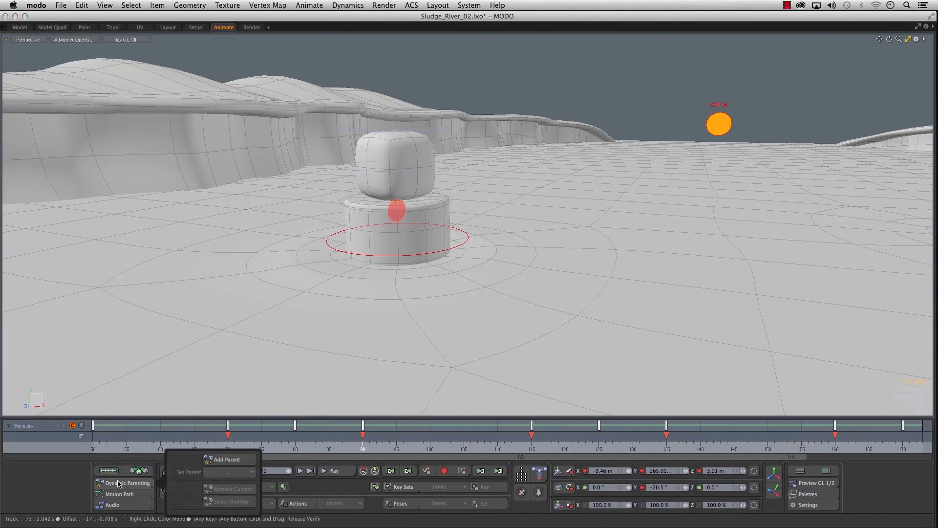
{"action": "left_click", "coordinate": [224, 461]}
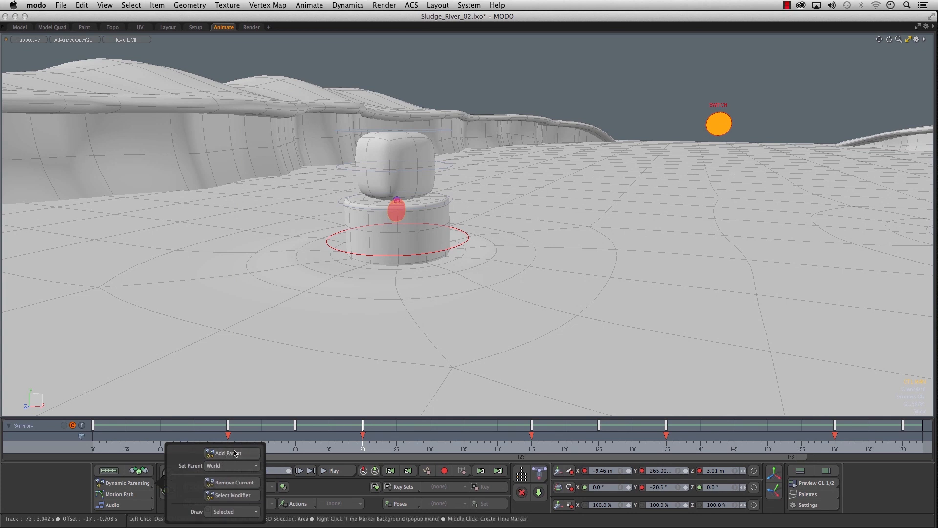
{"action": "left_click_drag", "start_coordinate": [397, 200], "coordinate": [451, 200]}
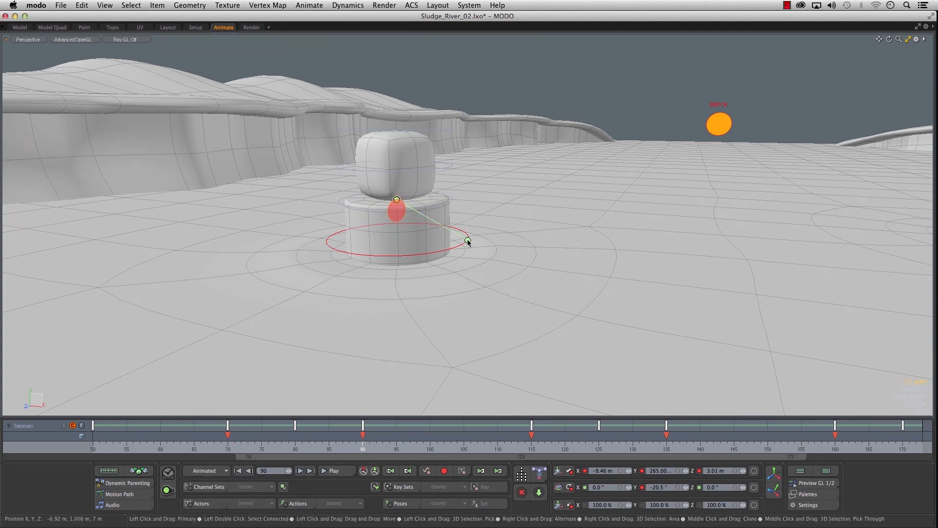
{"action": "left_click_drag", "start_coordinate": [468, 240], "coordinate": [404, 236]}
{"action": "left_click_drag", "start_coordinate": [194, 449], "coordinate": [363, 448]}
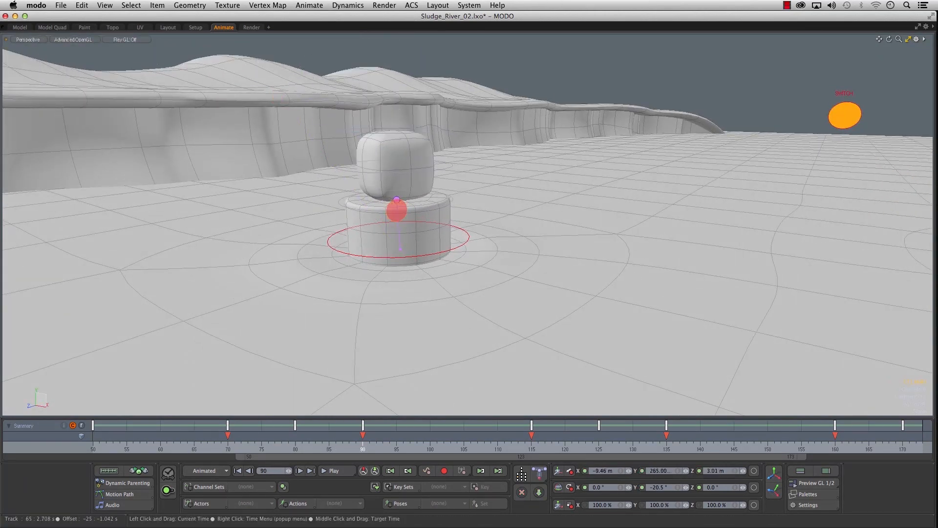
- Show the first rock's control CTL_BARREL_01 in the Graph Editor and key its position and rotation at frame 90
{"action": "left_click", "coordinate": [453, 251]}
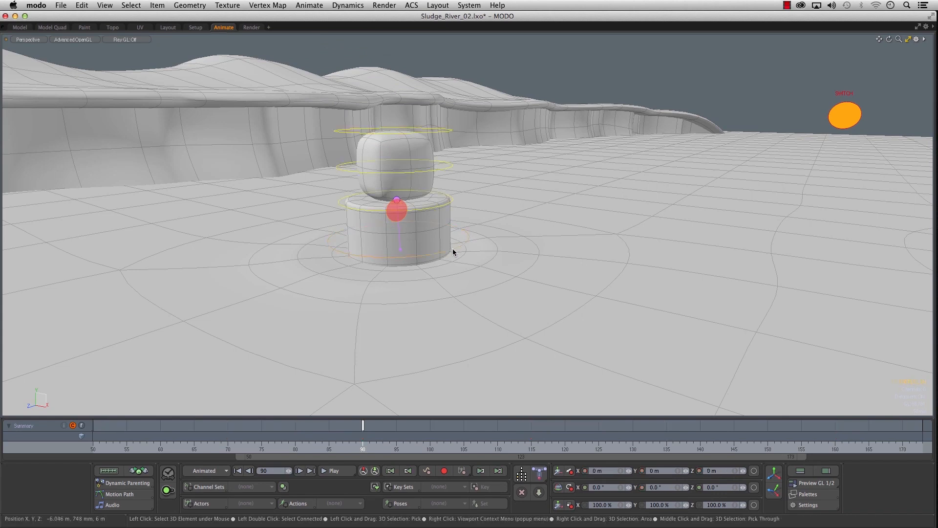
{"action": "left_click_drag", "start_coordinate": [350, 285], "coordinate": [424, 290], "text": "alt"}
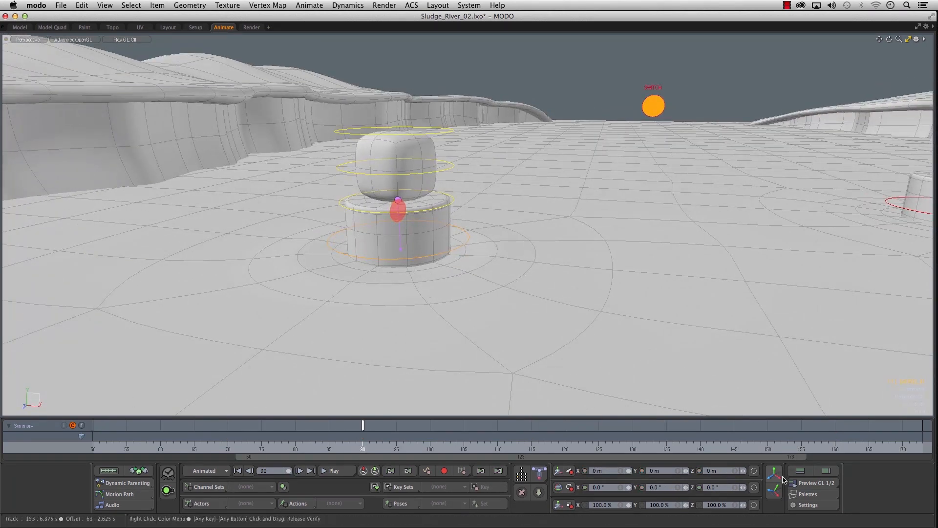
{"action": "left_click", "coordinate": [800, 471]}
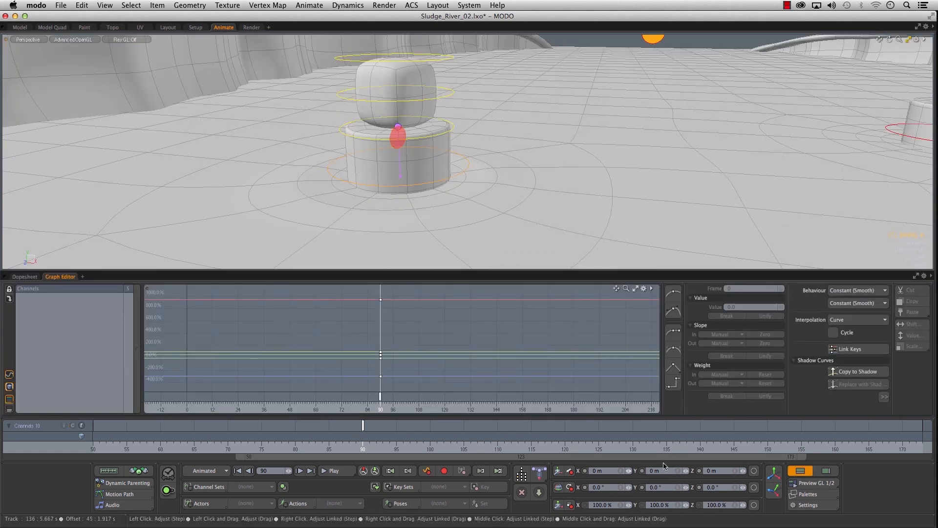
{"action": "left_click", "coordinate": [571, 487]}
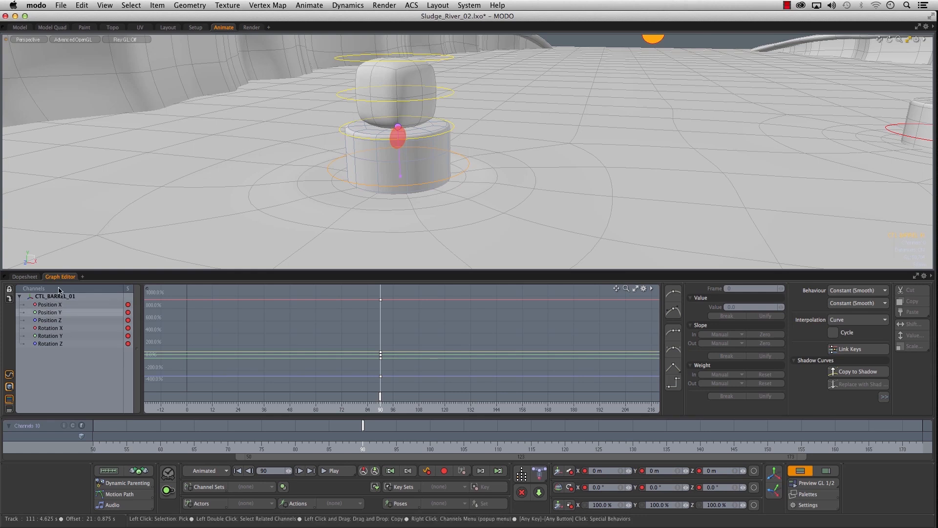
{"action": "left_click_drag", "start_coordinate": [599, 203], "coordinate": [542, 207], "text": "ctrl+alt"}
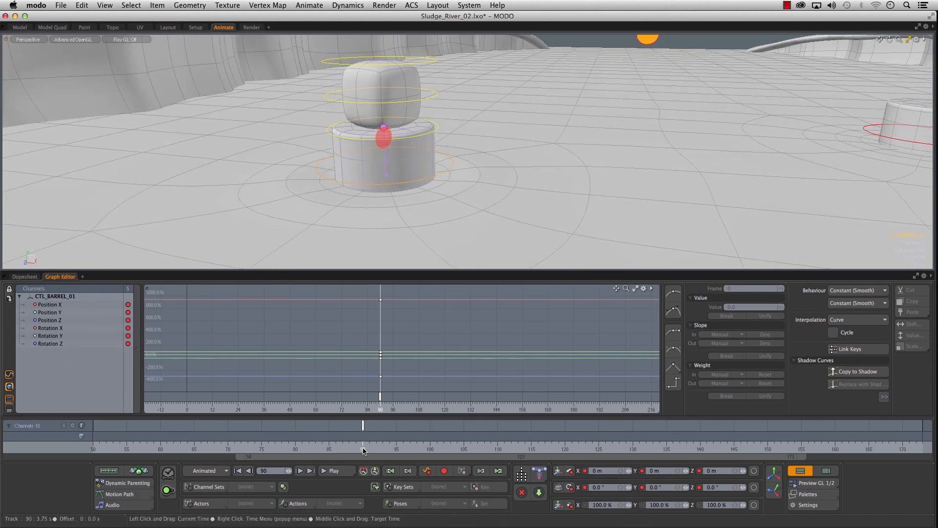
- Sink the first rock under the box's weight by moving CTL_BARREL_01 down to -520 mm in Y at frame 103
{"action": "left_click_drag", "start_coordinate": [363, 449], "coordinate": [531, 449]}
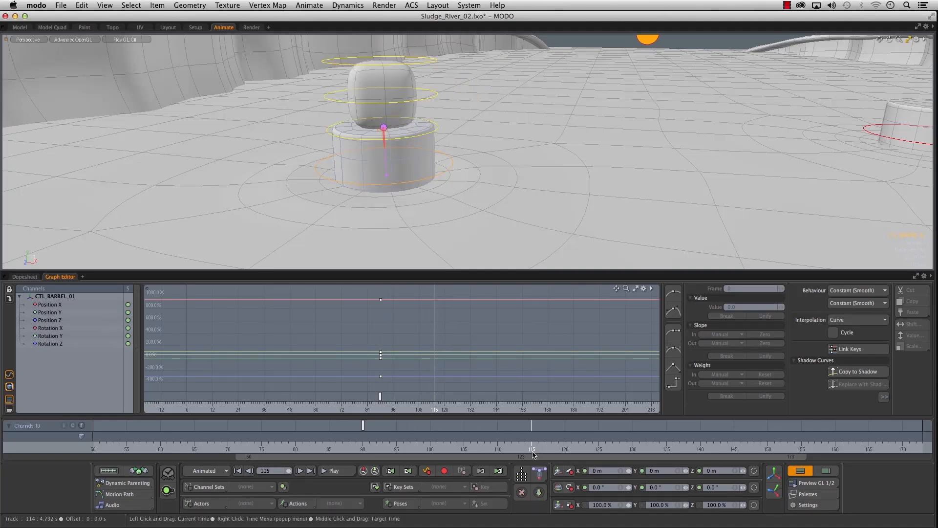
{"action": "left_click_drag", "start_coordinate": [363, 450], "coordinate": [450, 450]}
{"action": "key", "text": "w"}
{"action": "left_click_drag", "start_coordinate": [387, 167], "coordinate": [387, 203]}
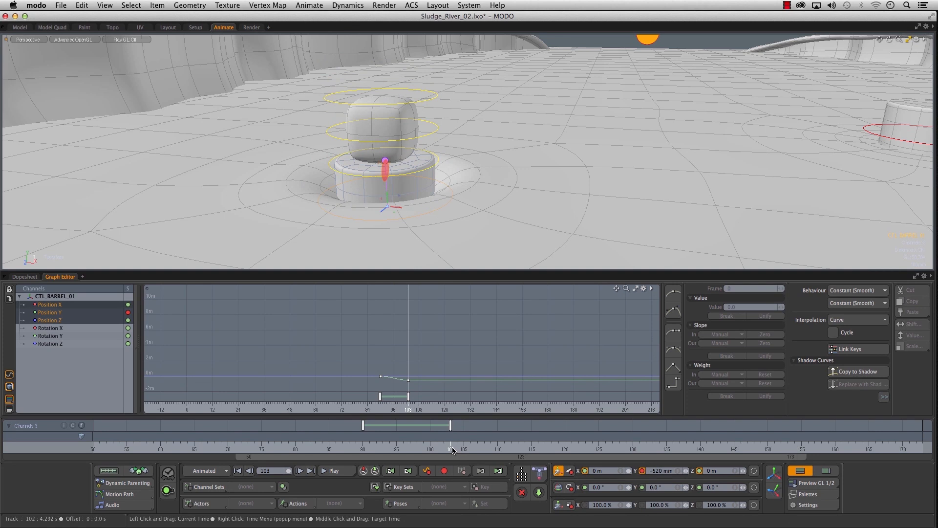
- Key all position and rotation channels of CTL_BARREL_01 at frame 115, and return to frame 90
{"action": "left_click", "coordinate": [532, 449]}
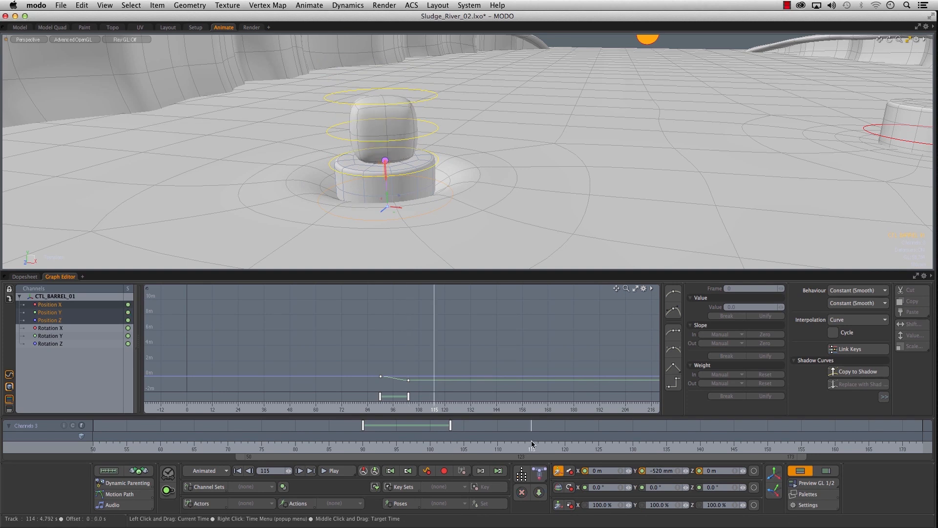
{"action": "key", "text": "e"}
{"action": "left_click", "coordinate": [64, 306], "text": "ctrl"}
{"action": "left_click", "coordinate": [69, 311], "text": "ctrl"}
{"action": "left_click", "coordinate": [68, 320], "text": "ctrl"}
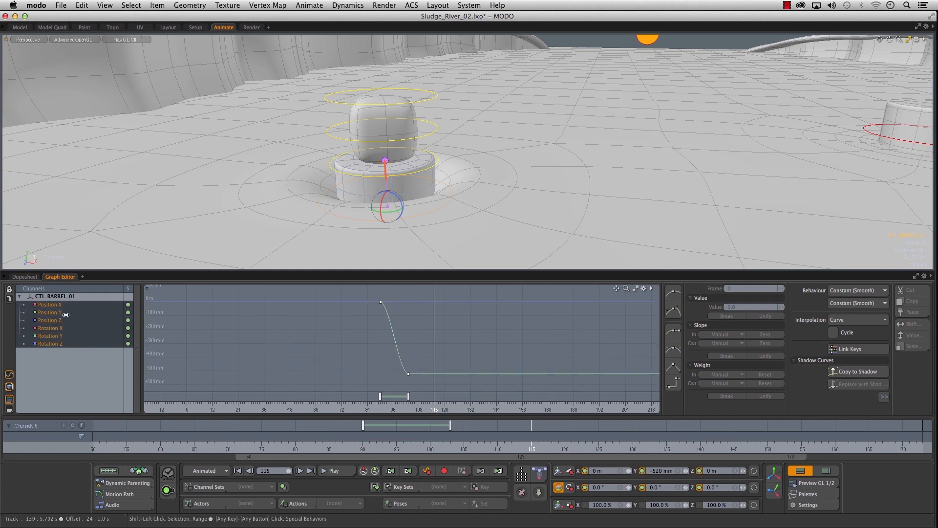
{"action": "key", "text": "s"}
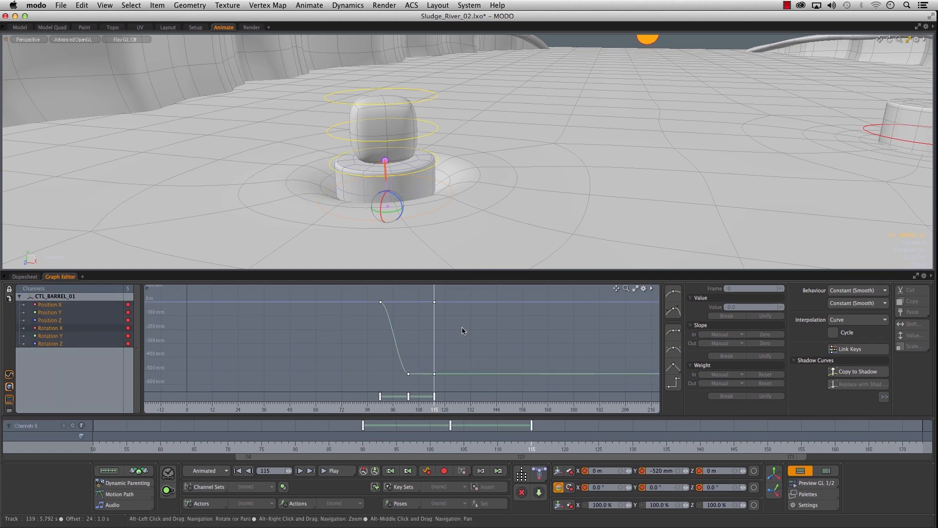
{"action": "left_click", "coordinate": [363, 445]}
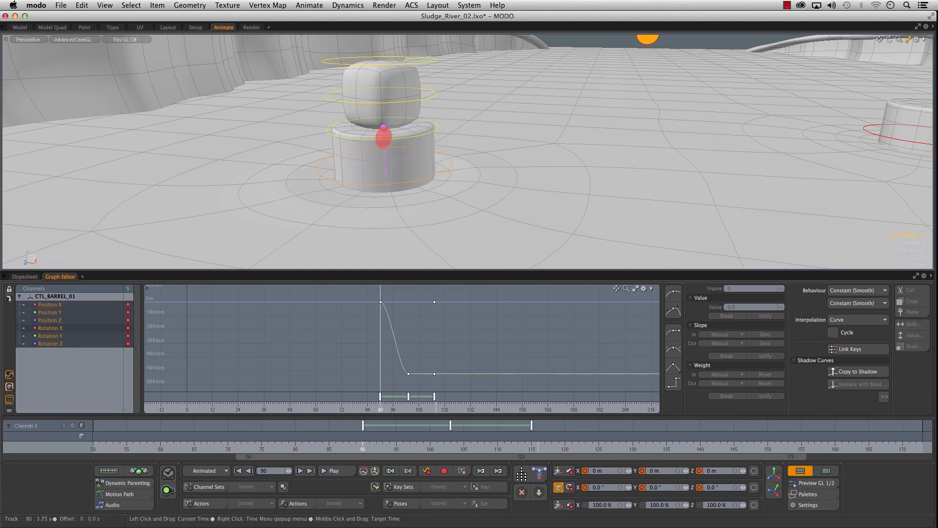
- Bring the first rock's control CTL_BARREL_01 back up to 0 m in Y at frame 115
{"action": "key", "text": "s"}
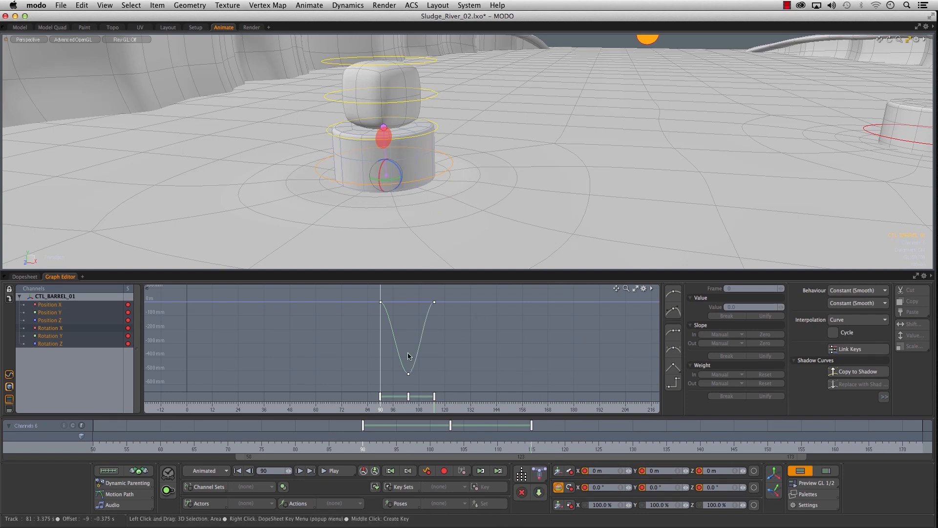
{"action": "left_click_drag", "start_coordinate": [309, 446], "coordinate": [538, 445]}
{"action": "left_click_drag", "start_coordinate": [542, 171], "coordinate": [356, 247], "text": "alt+shift"}
- Release MAIN from the first rock by setting its dynamic parent to World at frame 116
{"action": "left_click_drag", "start_coordinate": [335, 446], "coordinate": [531, 446]}
{"action": "key", "text": "Right"}
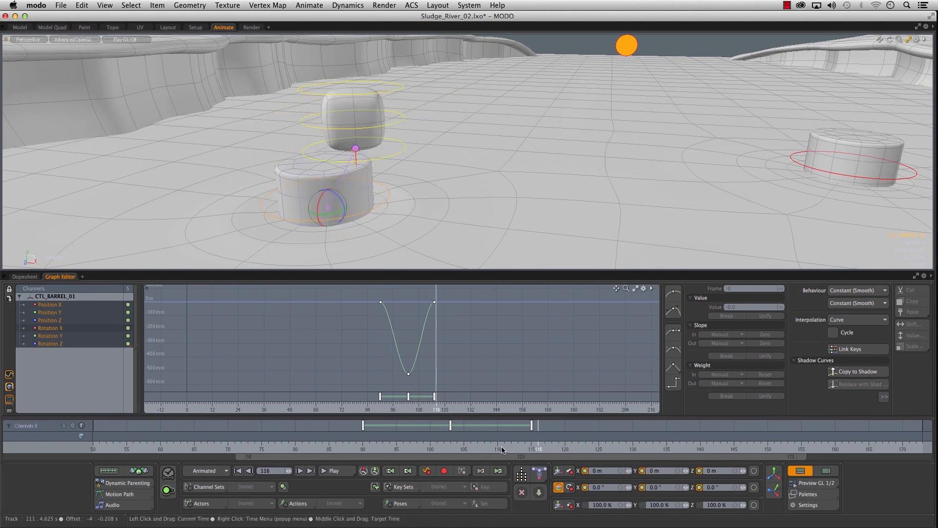
{"action": "left_click", "coordinate": [139, 488]}
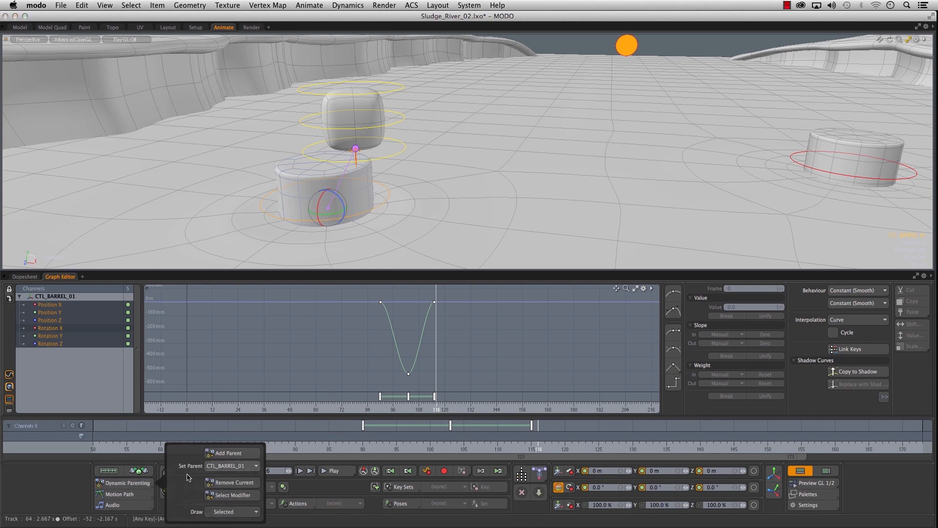
{"action": "left_click", "coordinate": [234, 468]}
{"action": "left_click", "coordinate": [232, 459]}
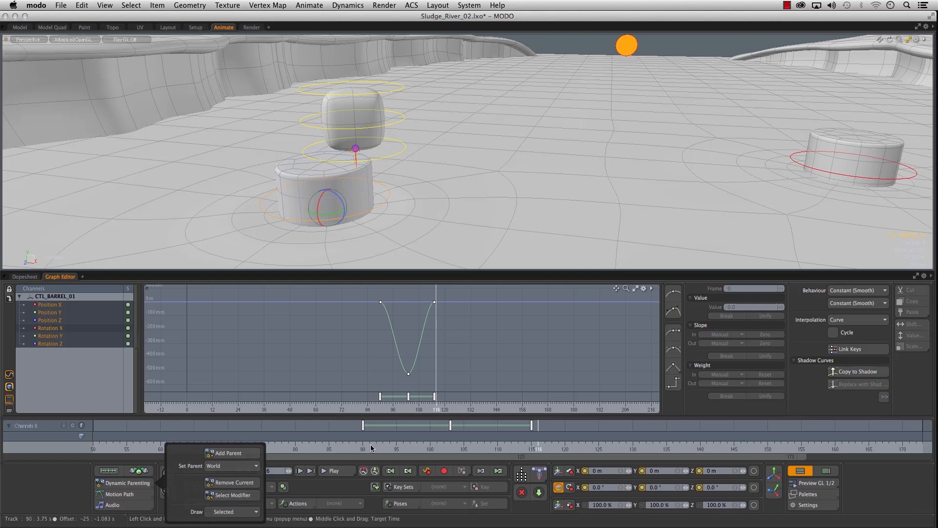
- Select CTL_MAIN and dynamically parent it to the second rock's control CTL_BARREL_02 at frame 135
{"action": "left_click_drag", "start_coordinate": [538, 442], "coordinate": [660, 442]}
{"action": "middle_click_drag", "start_coordinate": [599, 198], "coordinate": [364, 191], "text": "alt"}
{"action": "key", "text": "space"}
{"action": "left_click", "coordinate": [672, 102]}
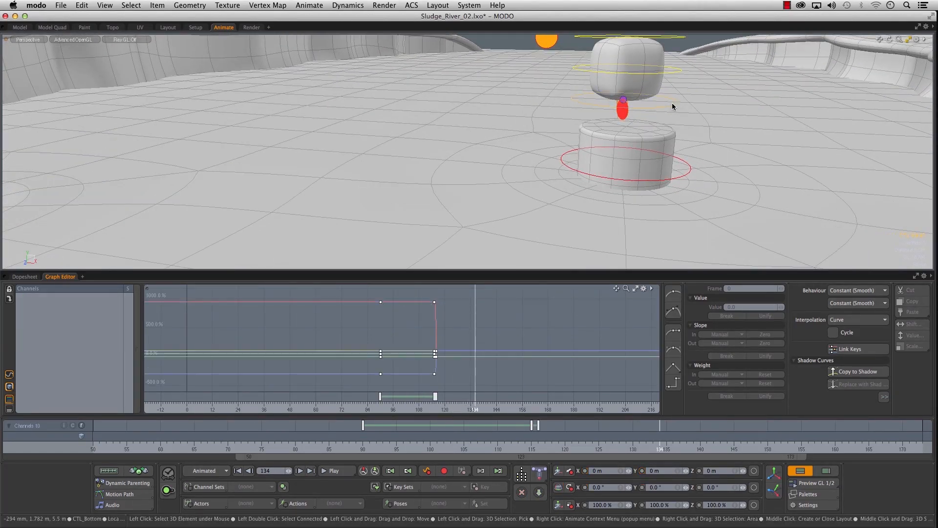
{"action": "key", "text": "shift+a"}
{"action": "left_click_drag", "start_coordinate": [580, 184], "coordinate": [525, 185], "text": "alt"}
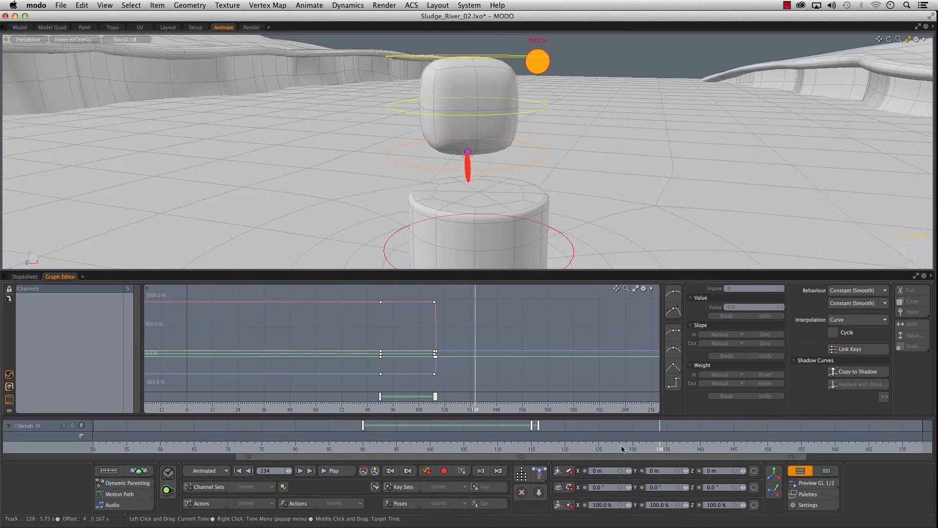
{"action": "left_click_drag", "start_coordinate": [632, 184], "coordinate": [534, 137], "text": "alt+shift"}
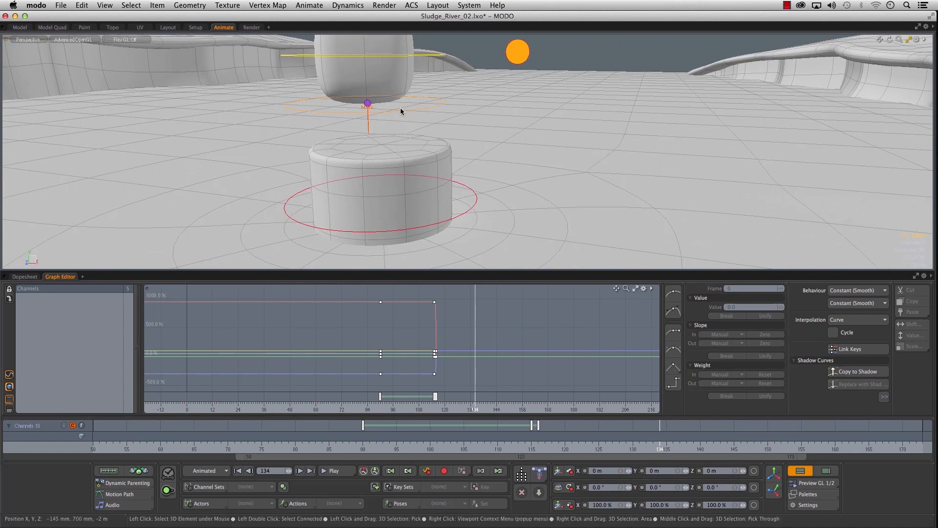
{"action": "left_click", "coordinate": [368, 105]}
{"action": "left_click_drag", "start_coordinate": [369, 110], "coordinate": [454, 120], "text": "alt"}
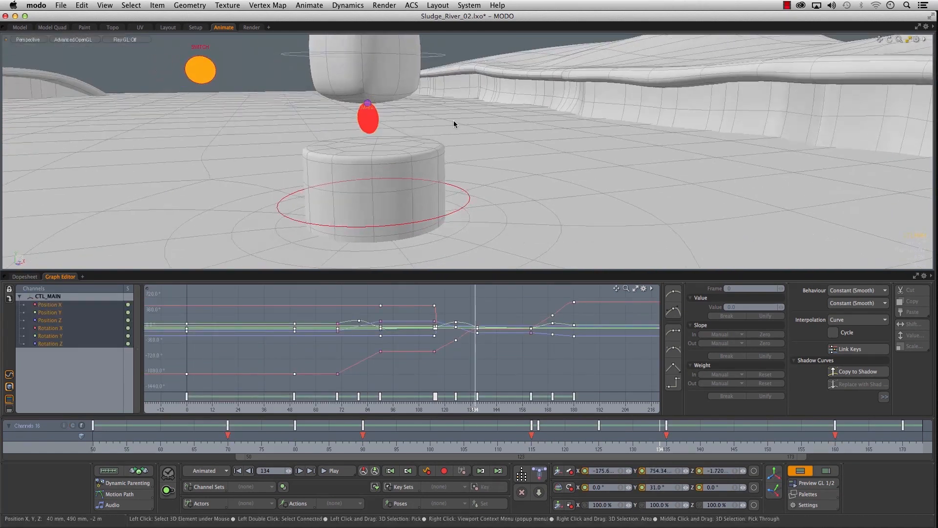
{"action": "left_click_drag", "start_coordinate": [568, 190], "coordinate": [508, 179], "text": "alt"}
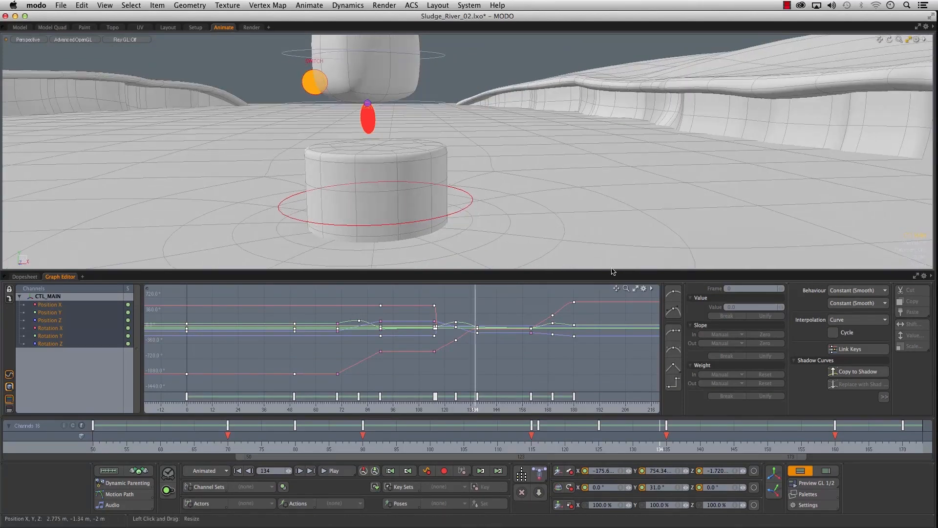
{"action": "left_click", "coordinate": [668, 451]}
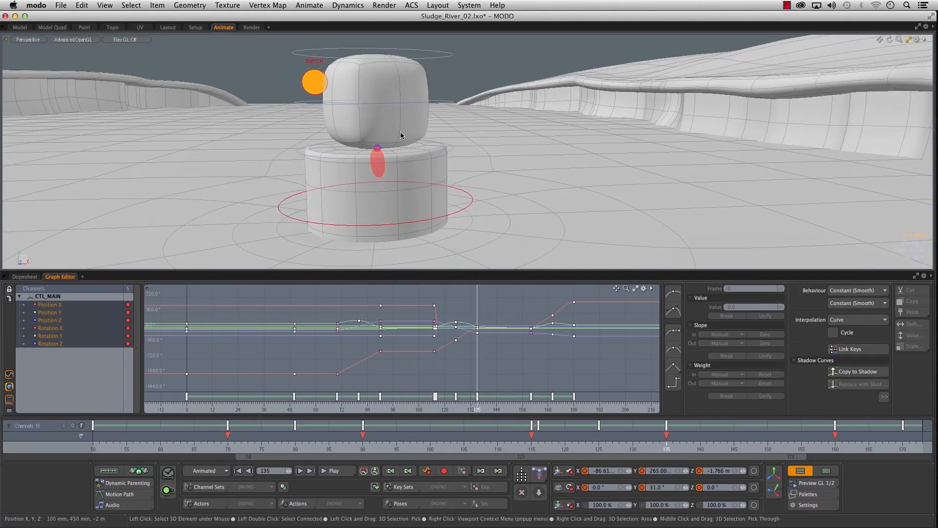
{"action": "left_click_drag", "start_coordinate": [462, 191], "coordinate": [468, 201]}
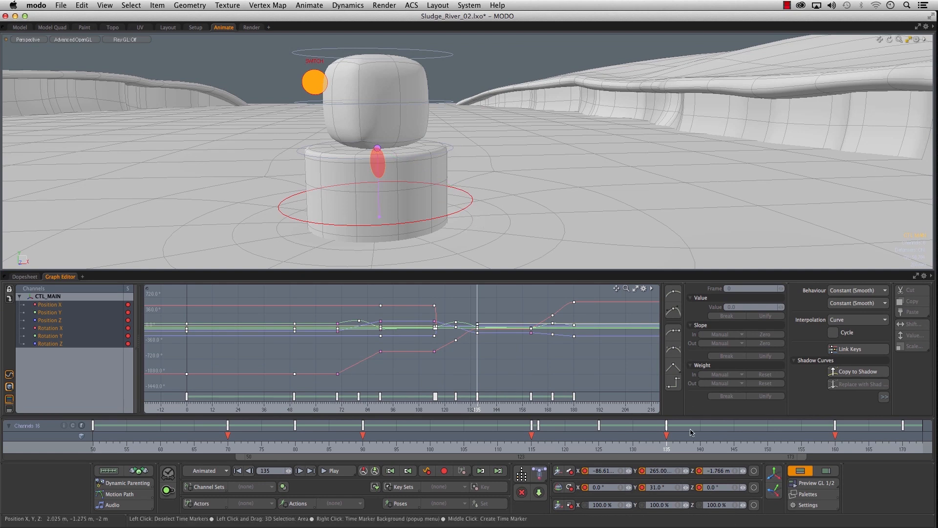
- Set MAIN's dynamic parent back to World at frame 161, just after the box leaves the second rock
{"action": "left_click_drag", "start_coordinate": [694, 443], "coordinate": [835, 443]}
{"action": "middle_click_drag", "start_coordinate": [833, 450], "coordinate": [891, 442]}
{"action": "left_click_drag", "start_coordinate": [837, 449], "coordinate": [842, 449]}
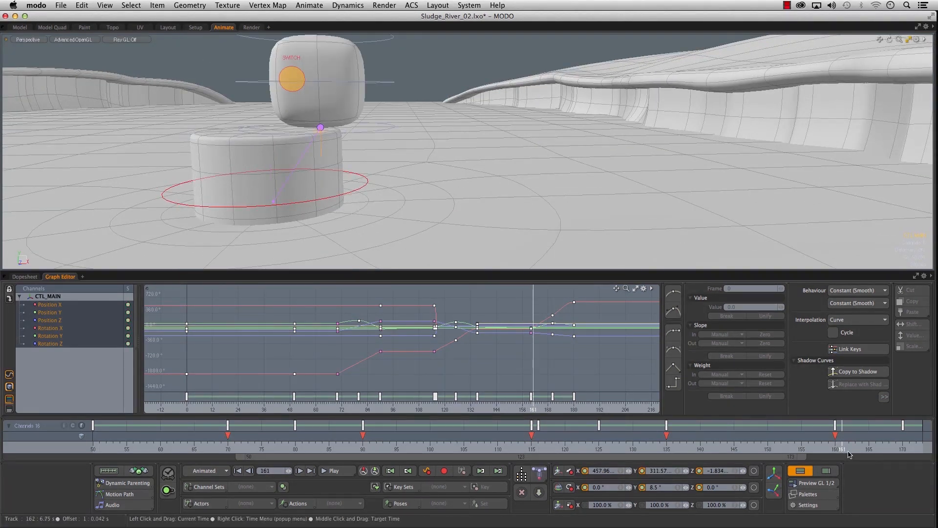
{"action": "left_click", "coordinate": [130, 484]}
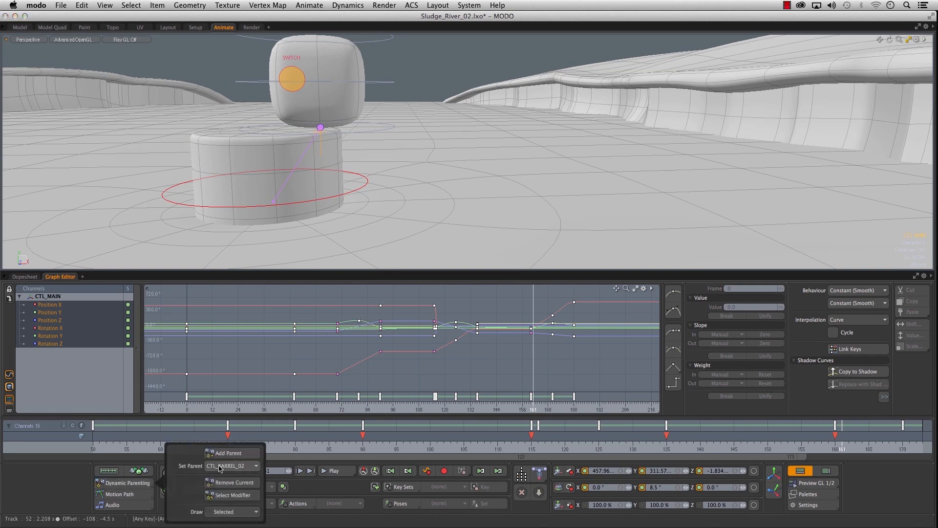
{"action": "left_click", "coordinate": [237, 467]}
{"action": "left_click", "coordinate": [236, 450]}
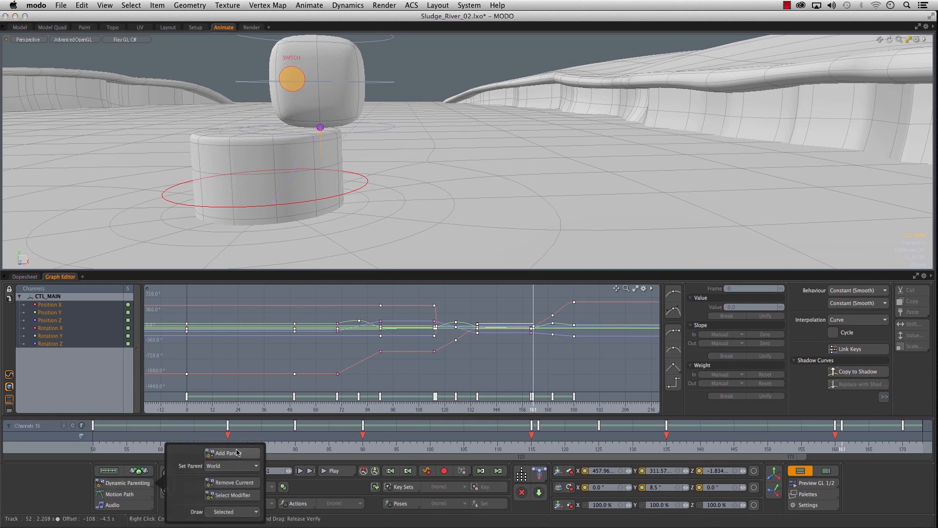
- Scrub through the box's stay on the second rock and its jump to the far bank to check the motion
{"action": "left_click", "coordinate": [581, 454]}
{"action": "left_click_drag", "start_coordinate": [606, 448], "coordinate": [680, 449]}
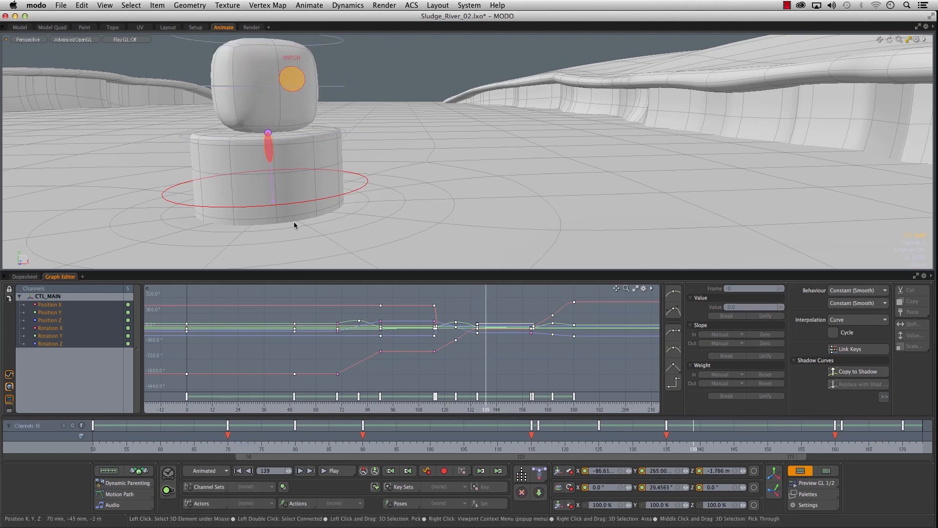
{"action": "left_click_drag", "start_coordinate": [694, 448], "coordinate": [788, 448]}
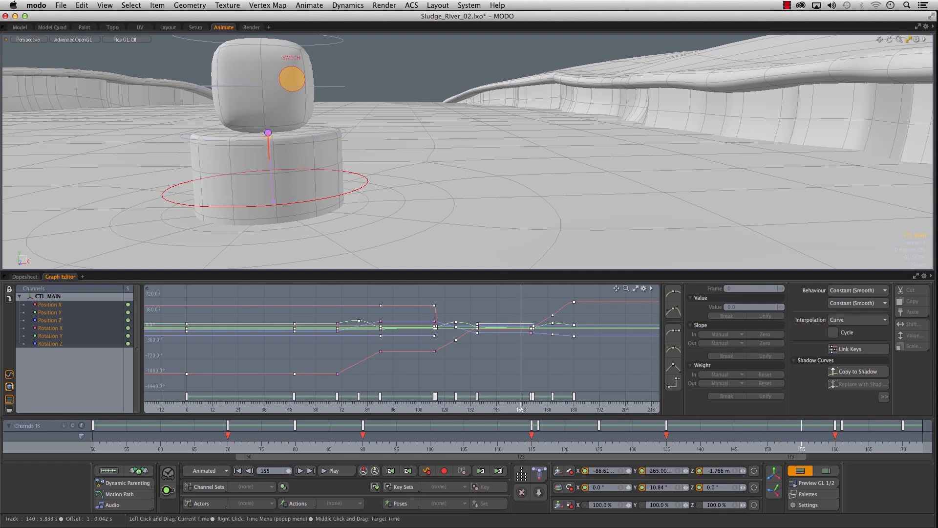
{"action": "left_click_drag", "start_coordinate": [835, 444], "coordinate": [887, 445]}
{"action": "left_click_drag", "start_coordinate": [738, 444], "coordinate": [842, 445]}
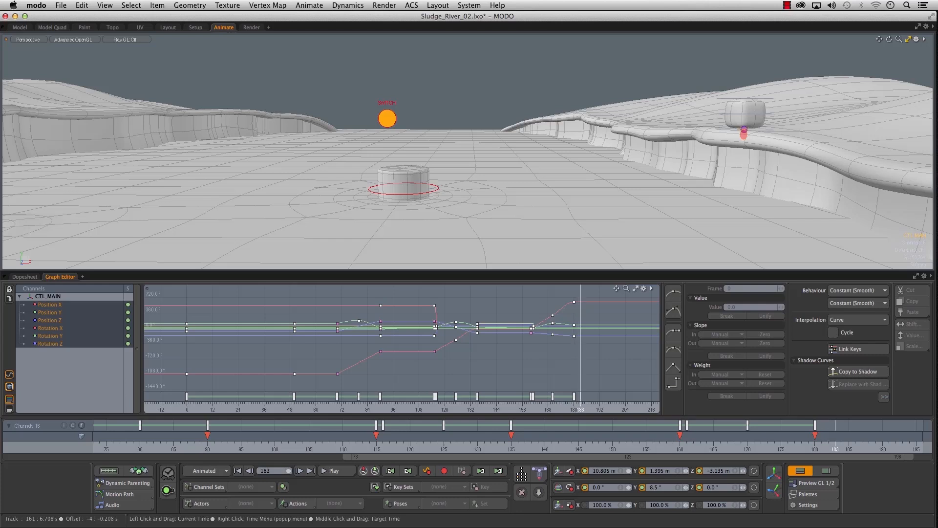
{"action": "left_click_drag", "start_coordinate": [723, 162], "coordinate": [714, 190], "text": "alt"}
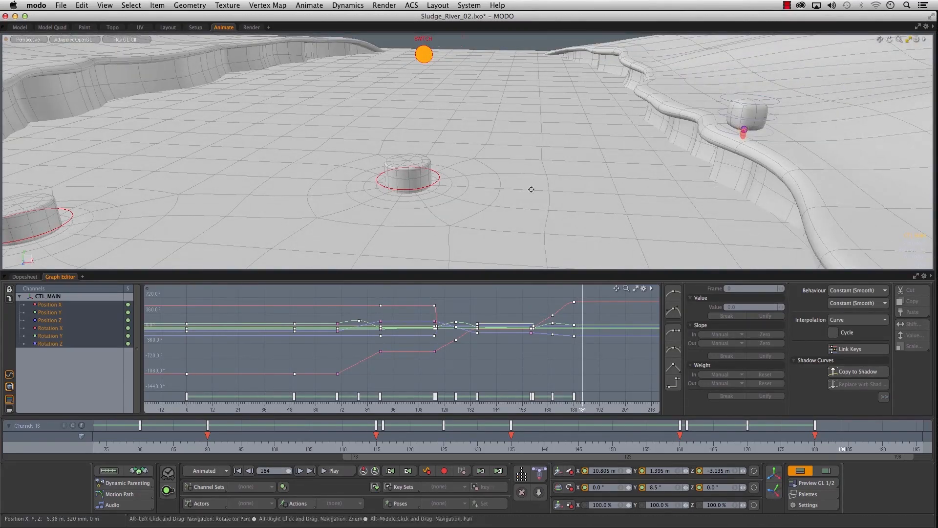
{"action": "middle_click_drag", "start_coordinate": [530, 189], "coordinate": [685, 178], "text": "alt"}
{"action": "right_click_drag", "start_coordinate": [684, 178], "coordinate": [611, 203], "text": "alt"}
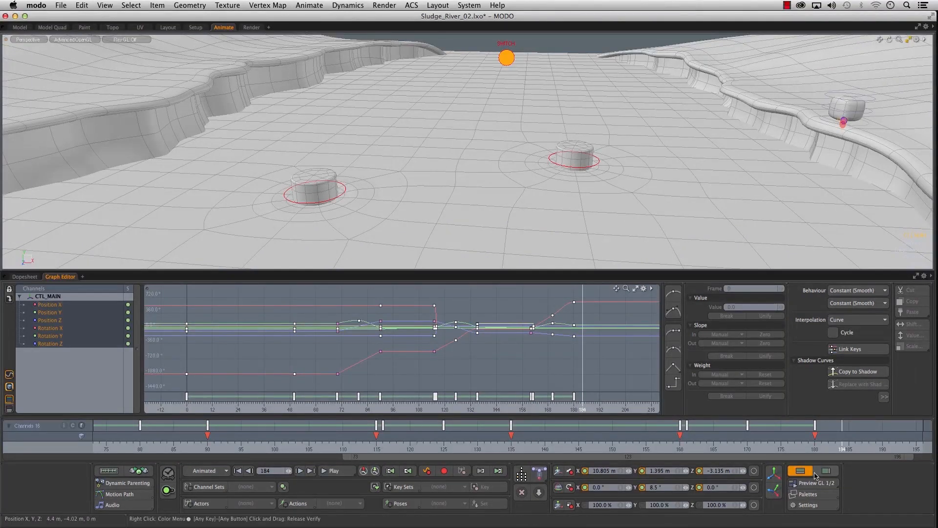
- Show the item list, select the Dynamic Parent modifier under CTL_MAIN, and select its keys in the Graph Editor
{"action": "left_click", "coordinate": [826, 471]}
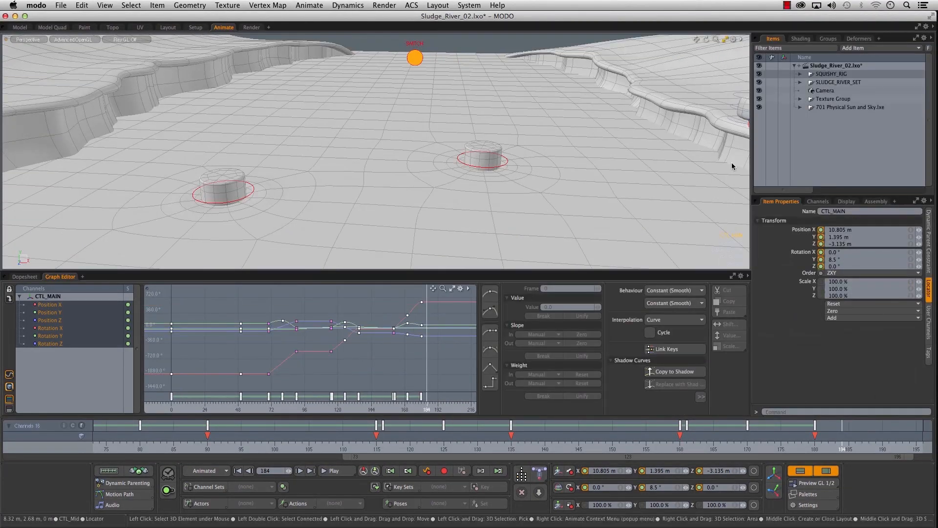
{"action": "left_click_drag", "start_coordinate": [588, 155], "coordinate": [479, 164], "text": "alt+shift"}
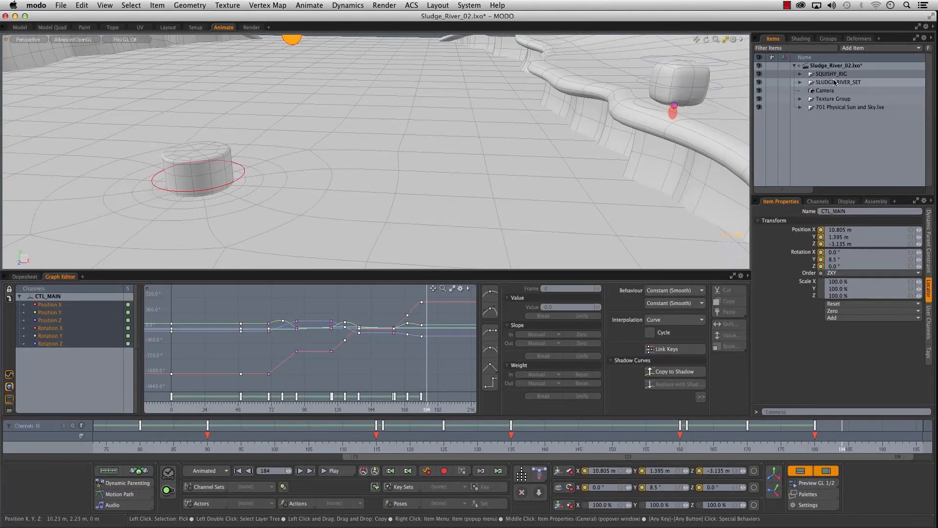
{"action": "key", "text": "f"}
{"action": "left_click", "coordinate": [842, 93]}
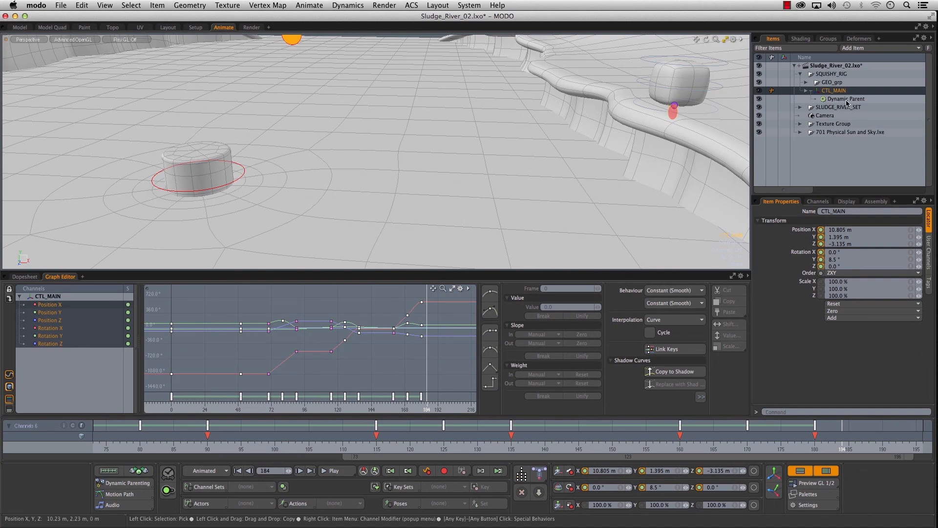
{"action": "left_click", "coordinate": [847, 98]}
{"action": "scroll", "coordinate": [329, 342], "scroll_direction": "up", "scroll_amount": 2}
{"action": "right_click_drag", "start_coordinate": [330, 342], "coordinate": [430, 320], "text": "alt"}
{"action": "left_click_drag", "start_coordinate": [430, 320], "coordinate": [351, 320], "text": "alt"}
{"action": "left_click_drag", "start_coordinate": [234, 300], "coordinate": [466, 398]}
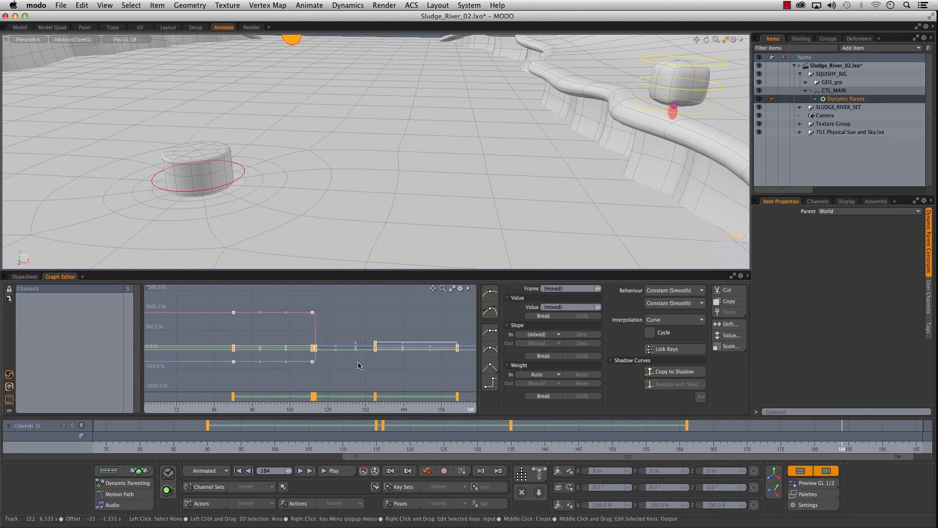
- Set MAIN's dynamic parent to World at frame 89, just before the landing on the first rock
{"action": "mouse_move", "coordinate": [187, 442]}
{"action": "left_mouse_down"}
{"action": "mouse_move", "coordinate": [211, 450]}
{"action": "mouse_move", "coordinate": [146, 448]}
{"action": "left_mouse_up"}
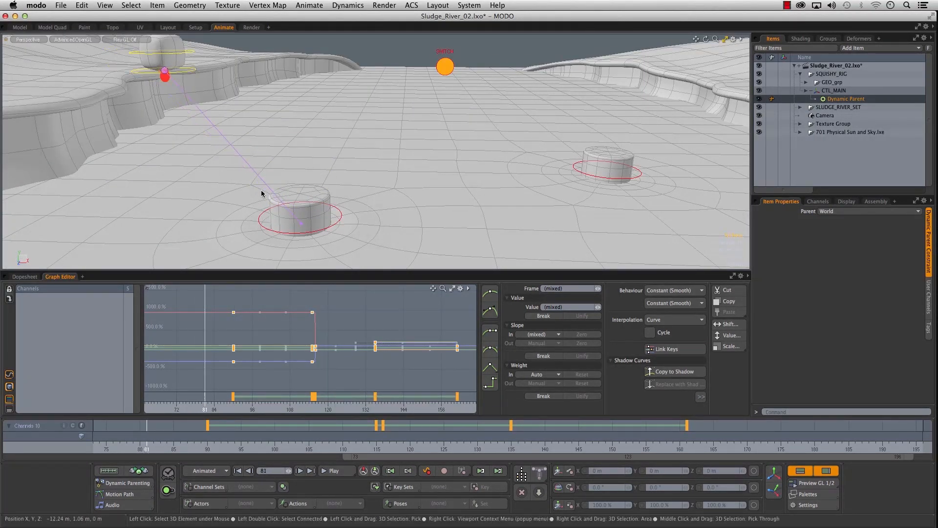
{"action": "left_click", "coordinate": [201, 448]}
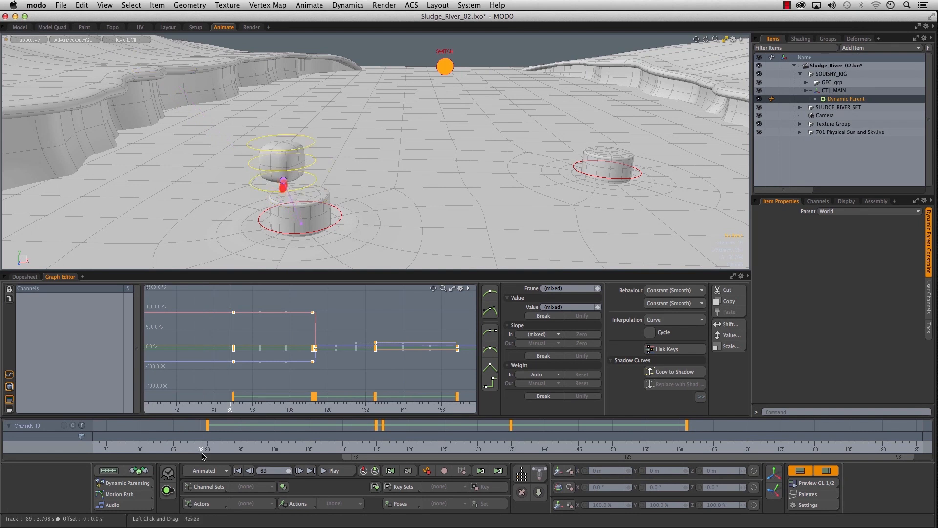
{"action": "left_click", "coordinate": [131, 484]}
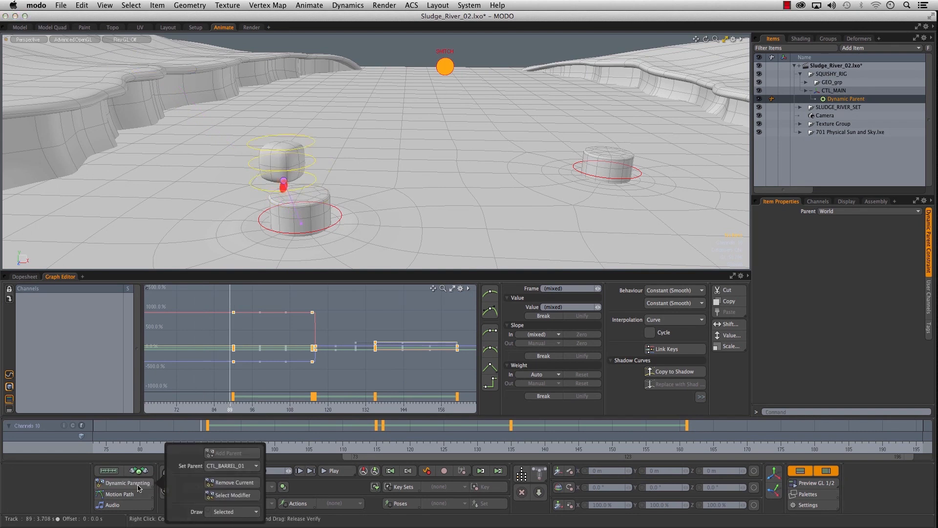
{"action": "left_click", "coordinate": [229, 460]}
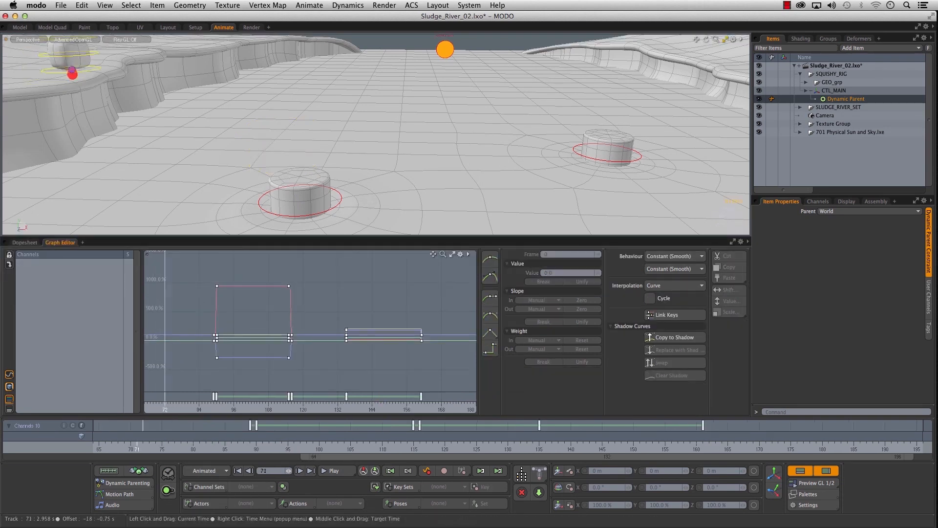
- Scrub through the whole jump sequence and examine the Dynamic Parent curves at each parent switch
{"action": "left_click_drag", "start_coordinate": [143, 448], "coordinate": [256, 449]}
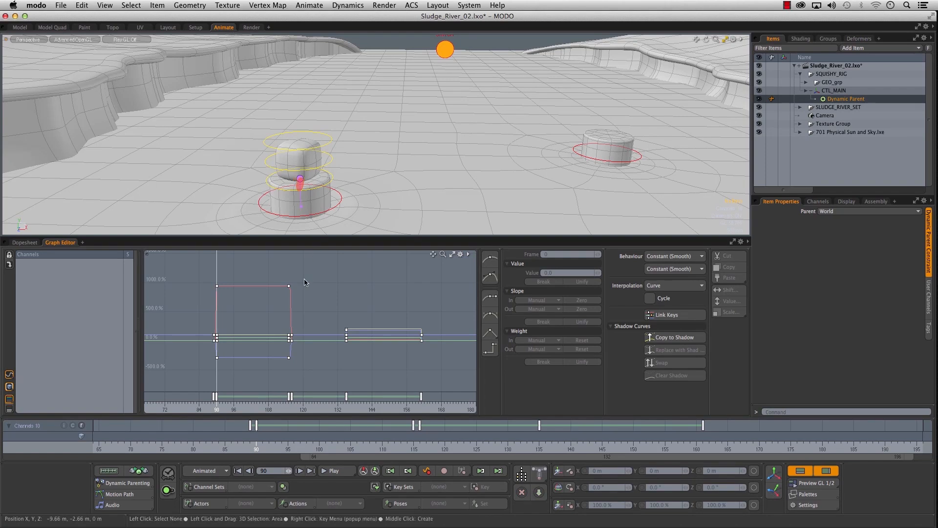
{"action": "left_click_drag", "start_coordinate": [256, 449], "coordinate": [407, 449]}
{"action": "right_click_drag", "start_coordinate": [301, 309], "coordinate": [362, 324], "text": "alt"}
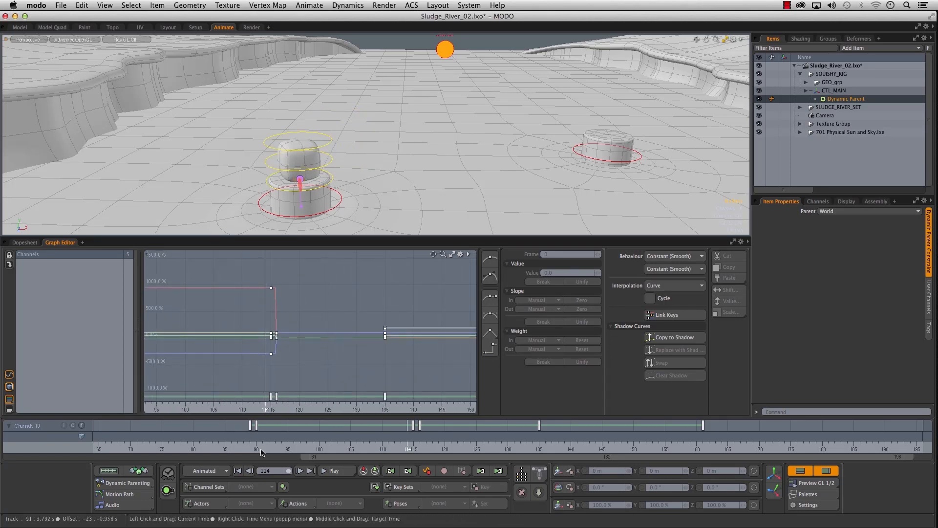
{"action": "left_click_drag", "start_coordinate": [424, 448], "coordinate": [470, 448]}
{"action": "right_click_drag", "start_coordinate": [400, 346], "coordinate": [375, 352], "text": "alt"}
{"action": "middle_click_drag", "start_coordinate": [375, 351], "coordinate": [259, 363], "text": "alt"}
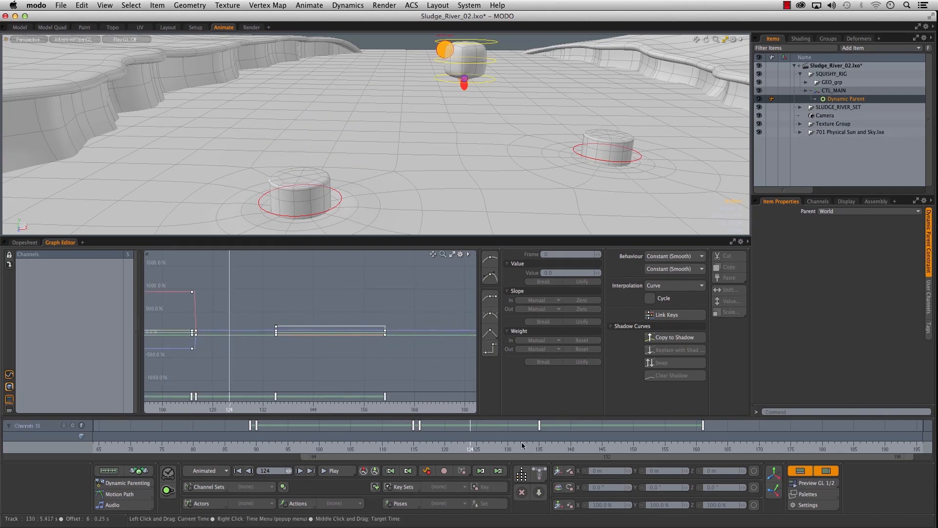
{"action": "left_click_drag", "start_coordinate": [522, 446], "coordinate": [539, 448]}
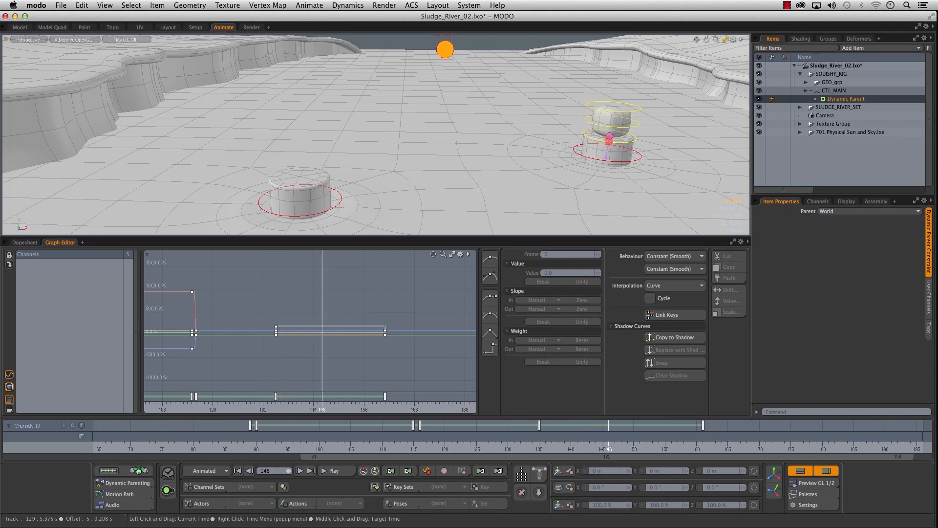
{"action": "left_click_drag", "start_coordinate": [696, 447], "coordinate": [722, 447]}
{"action": "left_click_drag", "start_coordinate": [524, 188], "coordinate": [424, 194], "text": "alt+shift"}
{"action": "left_click_drag", "start_coordinate": [736, 446], "coordinate": [771, 445]}
{"action": "left_click_drag", "start_coordinate": [572, 155], "coordinate": [356, 154], "text": "alt+shift"}
{"action": "left_click_drag", "start_coordinate": [791, 445], "coordinate": [879, 446]}
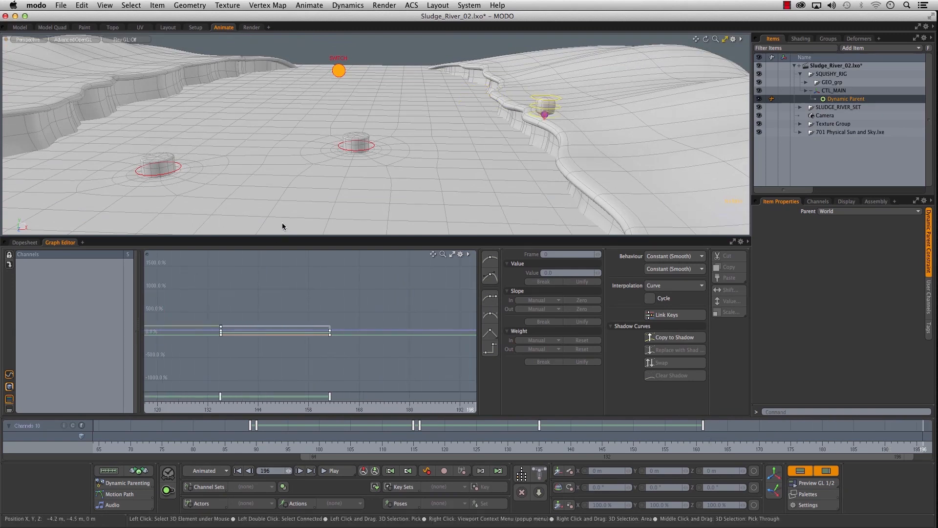
{"action": "left_click_drag", "start_coordinate": [293, 178], "coordinate": [429, 190], "text": "alt+shift"}
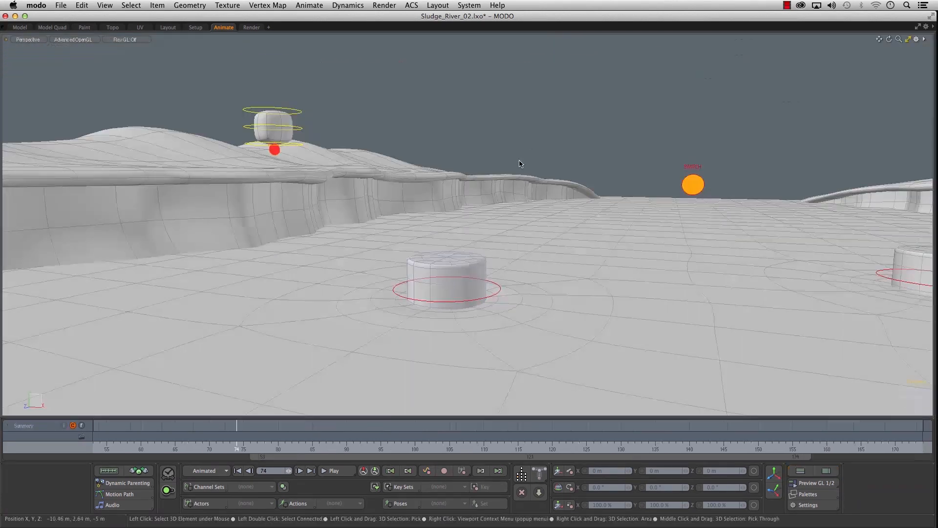
- Select the first rock's control, go to the landing at frame 90, and show its animation curves in the Graph Editor
{"action": "left_click_drag", "start_coordinate": [403, 213], "coordinate": [434, 286], "text": "alt"}
{"action": "left_click", "coordinate": [434, 286]}
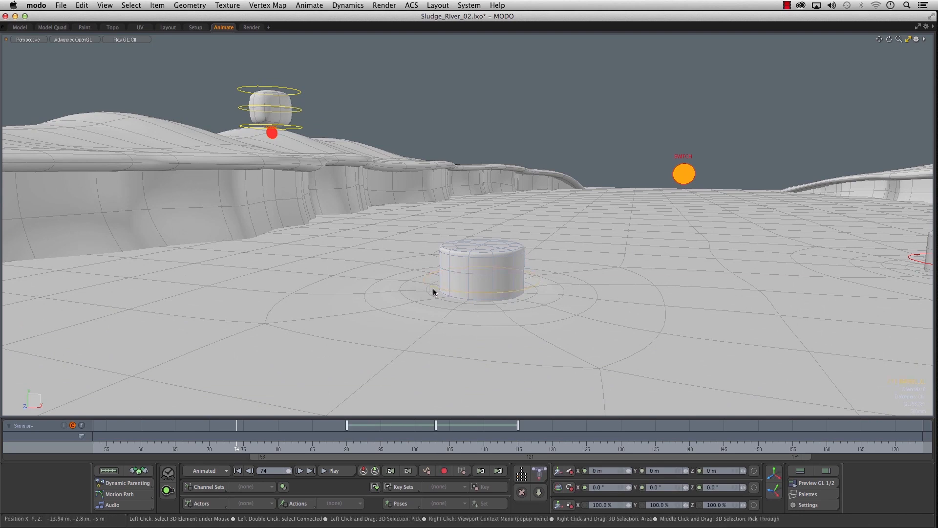
{"action": "key", "text": "shift+a"}
{"action": "right_click_drag", "start_coordinate": [487, 235], "coordinate": [446, 220], "text": "alt"}
{"action": "left_click_drag", "start_coordinate": [446, 220], "coordinate": [402, 249], "text": "alt+shift"}
{"action": "right_click_drag", "start_coordinate": [402, 249], "coordinate": [511, 229], "text": "alt"}
{"action": "left_click_drag", "start_coordinate": [538, 195], "coordinate": [517, 226], "text": "alt+shift"}
{"action": "scroll", "coordinate": [521, 220], "scroll_direction": "up", "scroll_amount": 3}
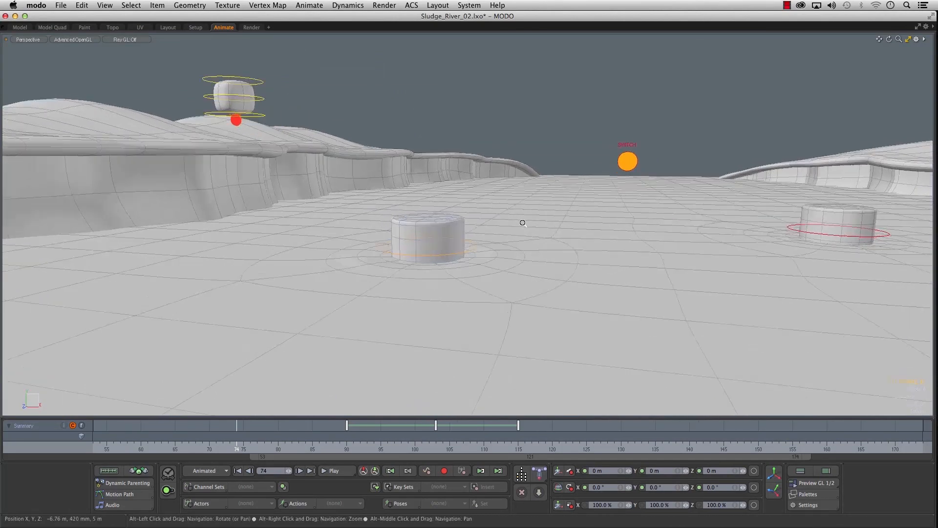
{"action": "left_click_drag", "start_coordinate": [255, 448], "coordinate": [347, 449]}
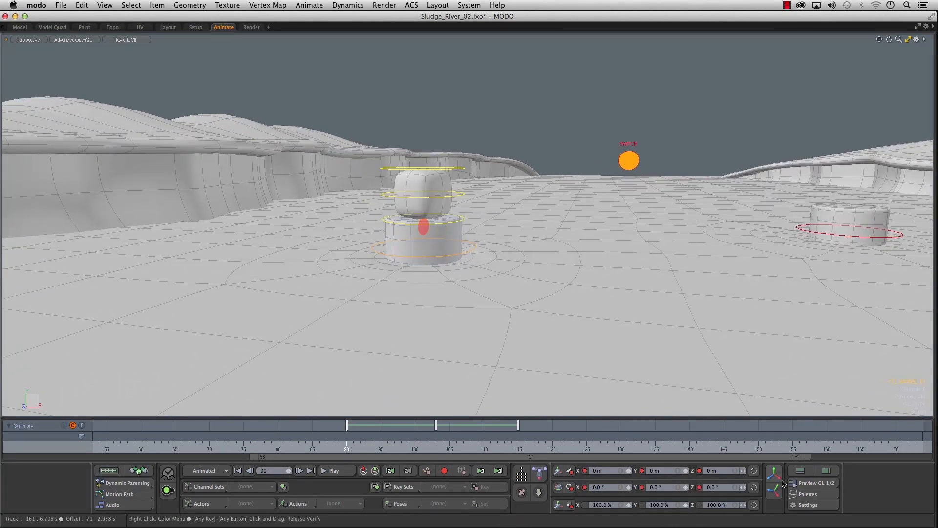
{"action": "left_click", "coordinate": [800, 471]}
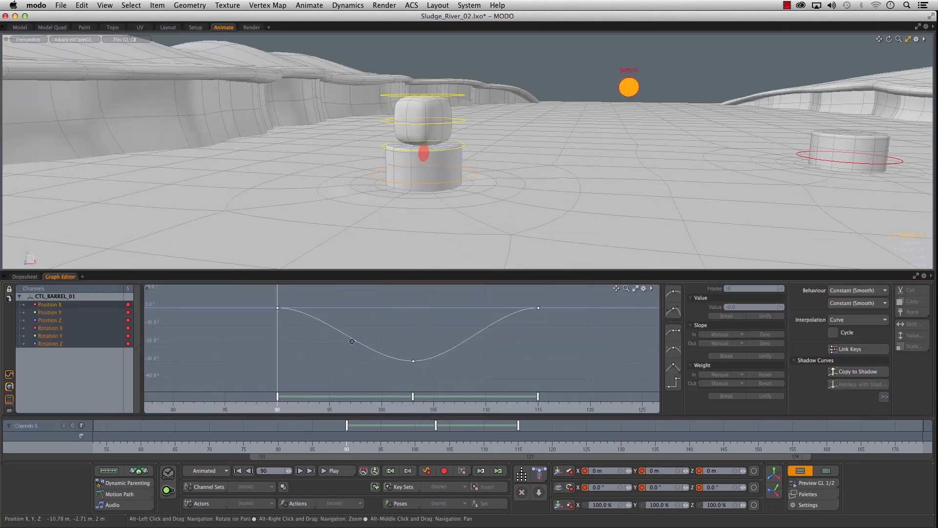
{"action": "left_click_drag", "start_coordinate": [374, 238], "coordinate": [360, 220], "text": "alt"}
{"action": "right_click_drag", "start_coordinate": [360, 220], "coordinate": [386, 222], "text": "alt"}
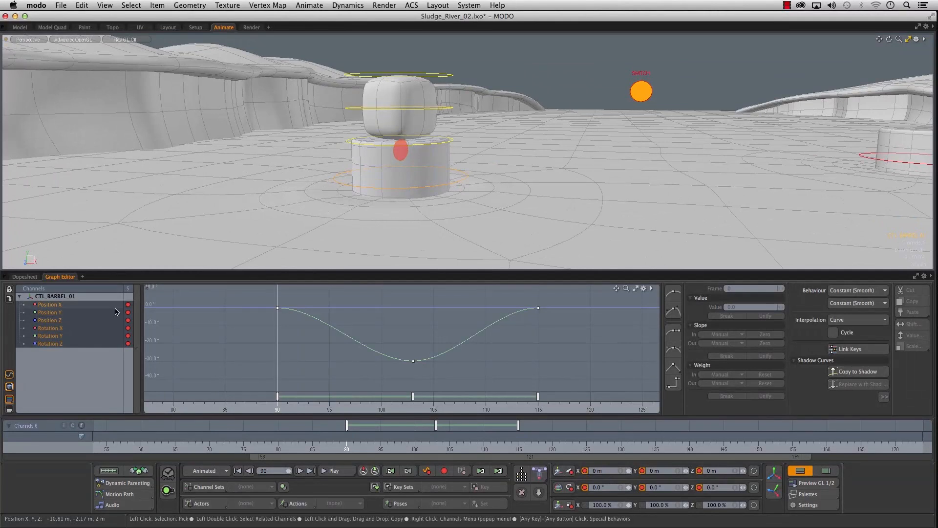
- Make the first rock's Position Y key at frame 90 linear and adjust its outgoing slope for a sharper sink on landing
{"action": "left_click_drag", "start_coordinate": [333, 451], "coordinate": [518, 449]}
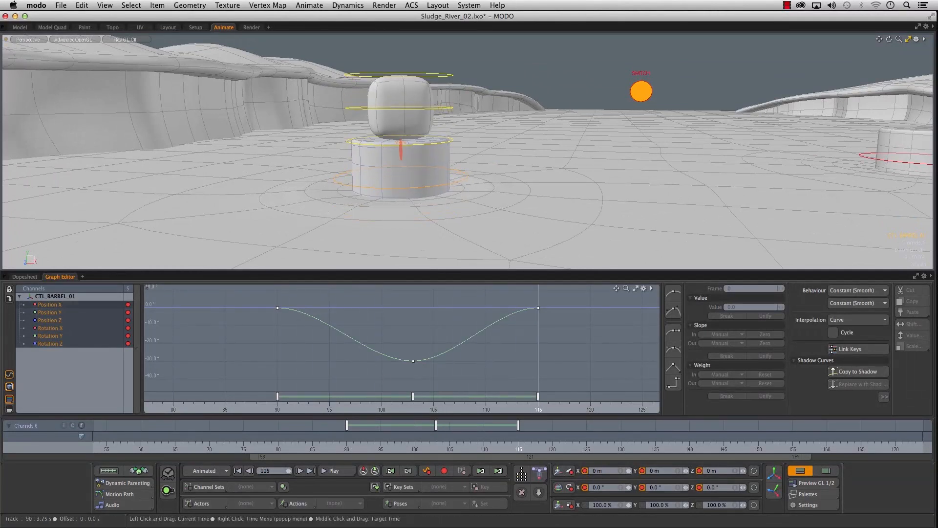
{"action": "left_click_drag", "start_coordinate": [570, 348], "coordinate": [559, 349], "text": "ctrl+alt"}
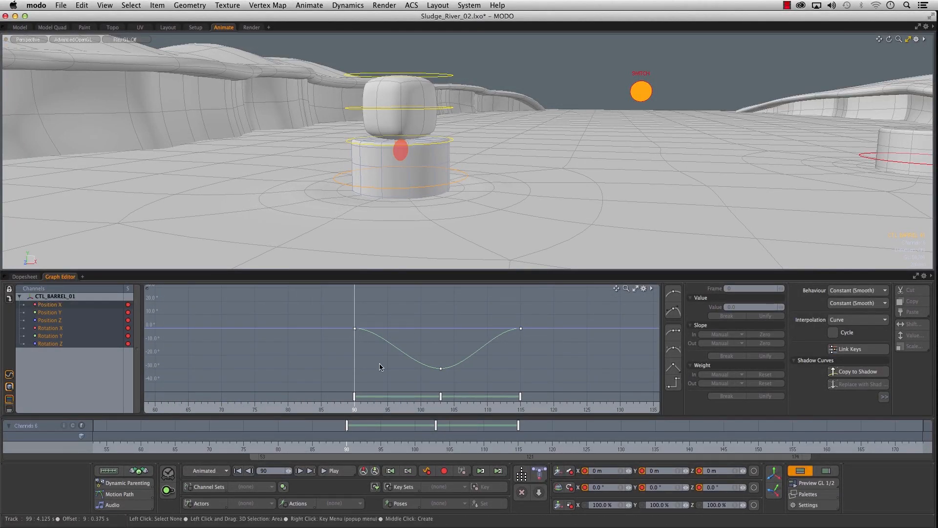
{"action": "left_click", "coordinate": [49, 313]}
{"action": "left_click", "coordinate": [675, 372]}
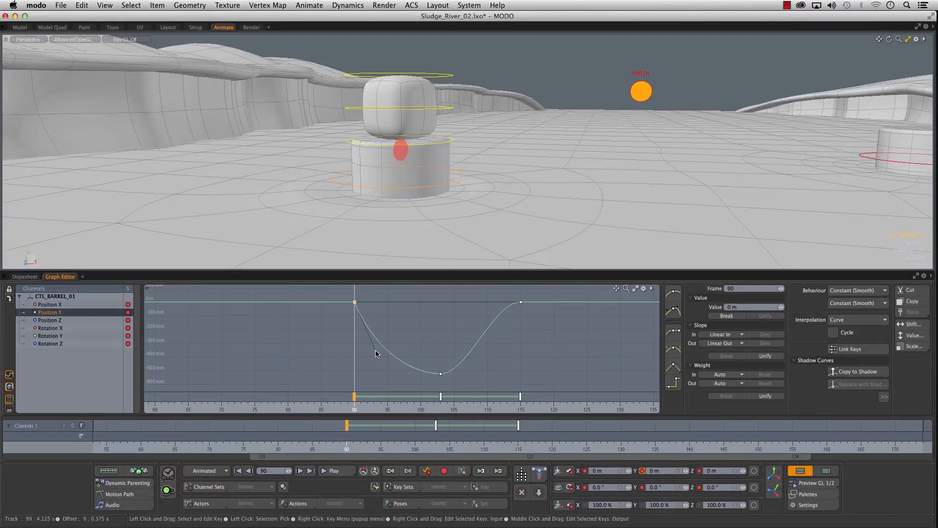
{"action": "left_click_drag", "start_coordinate": [375, 361], "coordinate": [377, 356]}
{"action": "left_click", "coordinate": [195, 448]}
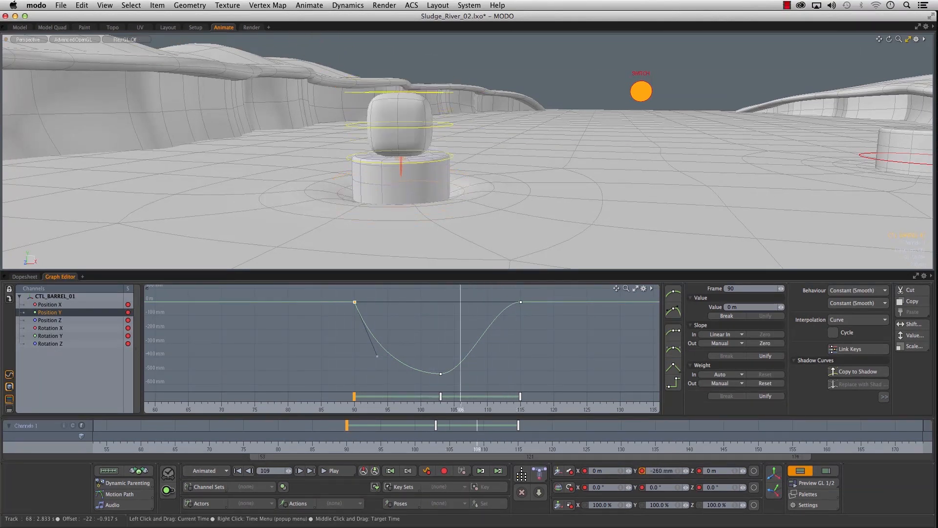
- Scrub through the first rock's sink and move its lowest Position Y key from frame 103 to frame 105
{"action": "left_click_drag", "start_coordinate": [429, 448], "coordinate": [436, 448]}
{"action": "right_click_drag", "start_coordinate": [528, 347], "coordinate": [513, 350], "text": "alt"}
{"action": "left_click_drag", "start_coordinate": [421, 361], "coordinate": [458, 392]}
{"action": "right_click_drag", "start_coordinate": [562, 354], "coordinate": [527, 362], "text": "alt"}
{"action": "middle_click_drag", "start_coordinate": [480, 326], "coordinate": [479, 334]}
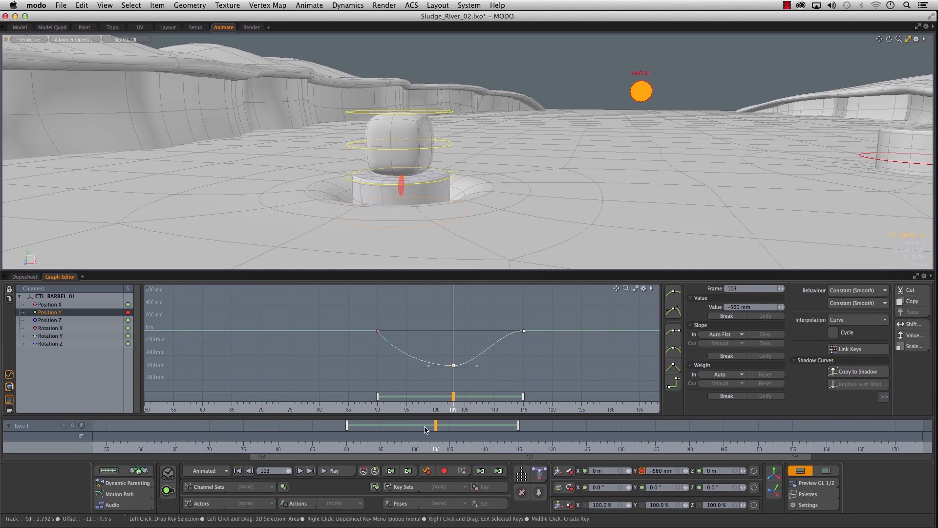
{"action": "left_click_drag", "start_coordinate": [319, 447], "coordinate": [507, 450]}
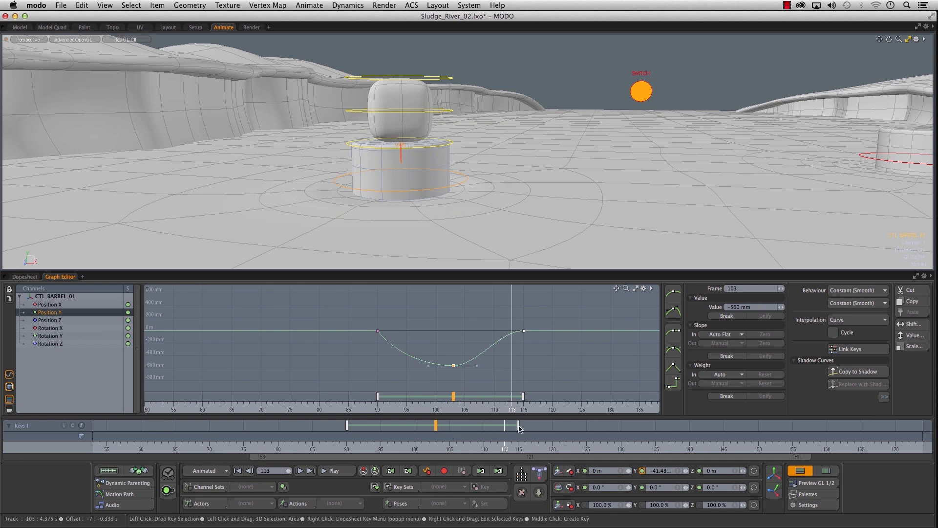
{"action": "mouse_move", "coordinate": [454, 435]}
{"action": "left_mouse_down"}
{"action": "mouse_move", "coordinate": [479, 437]}
{"action": "mouse_move", "coordinate": [451, 438]}
{"action": "left_mouse_up"}
- Select all of CTL_BARREL_01's channels, move their keys at frame 105 to frame 110, and scrub to check the sink
{"action": "left_click", "coordinate": [49, 304]}
{"action": "left_click", "coordinate": [67, 343], "text": "shift"}
{"action": "right_click_drag", "start_coordinate": [392, 333], "coordinate": [405, 350], "text": "alt"}
{"action": "left_click_drag", "start_coordinate": [405, 350], "coordinate": [404, 358], "text": "alt"}
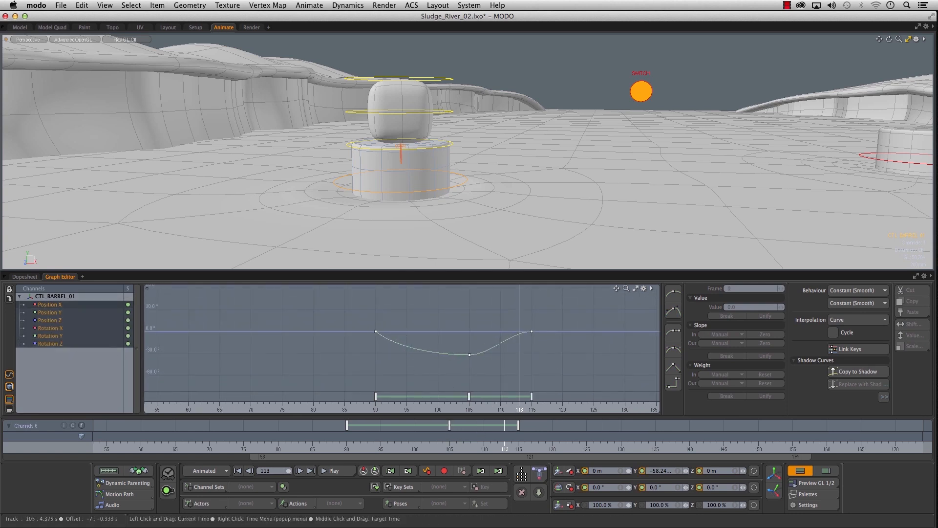
{"action": "left_click", "coordinate": [450, 449]}
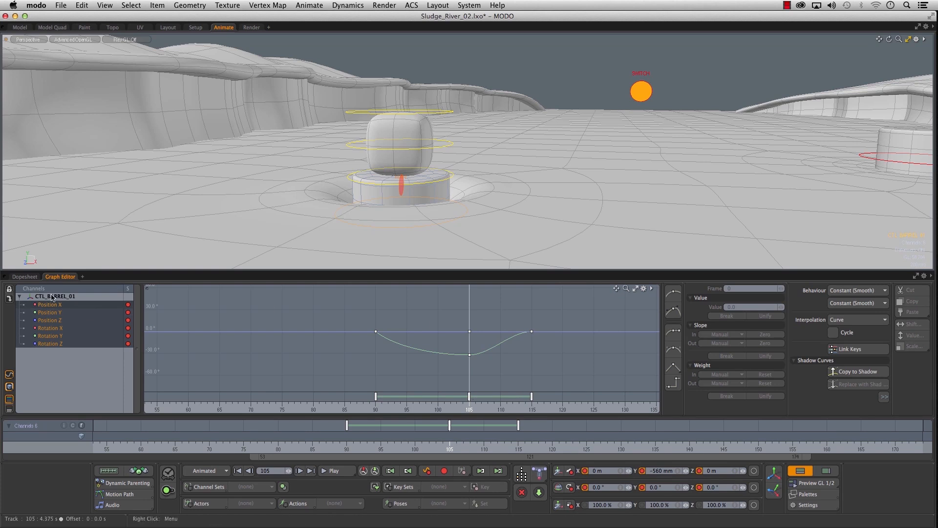
{"action": "left_click", "coordinate": [453, 428]}
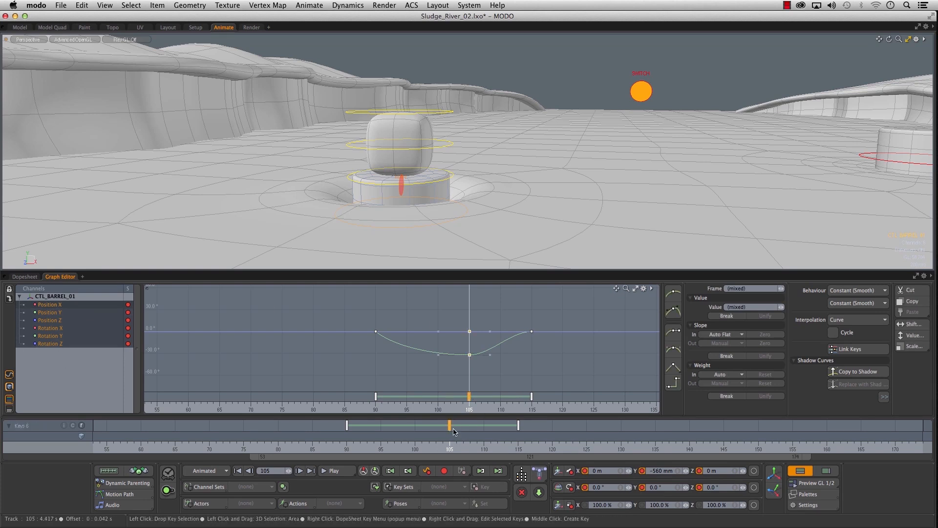
{"action": "left_click_drag", "start_coordinate": [466, 434], "coordinate": [482, 436]}
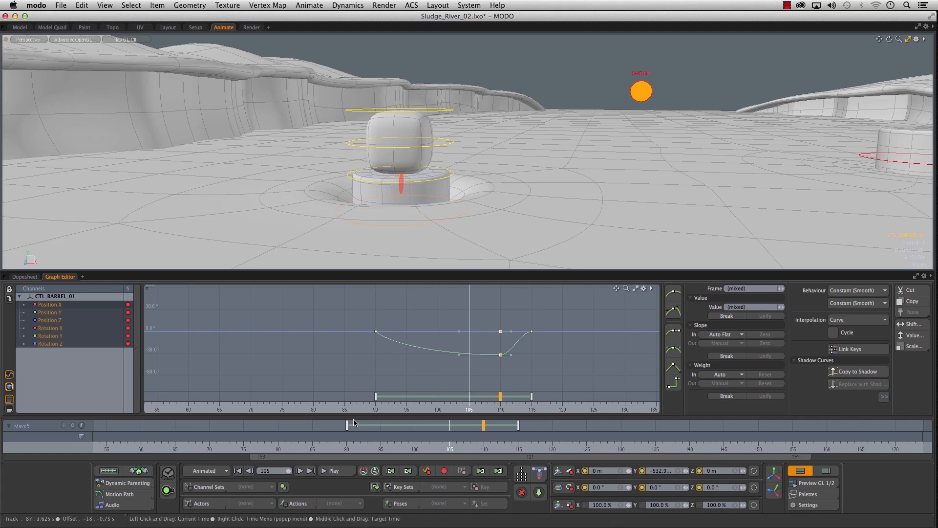
{"action": "left_click_drag", "start_coordinate": [292, 448], "coordinate": [484, 448]}
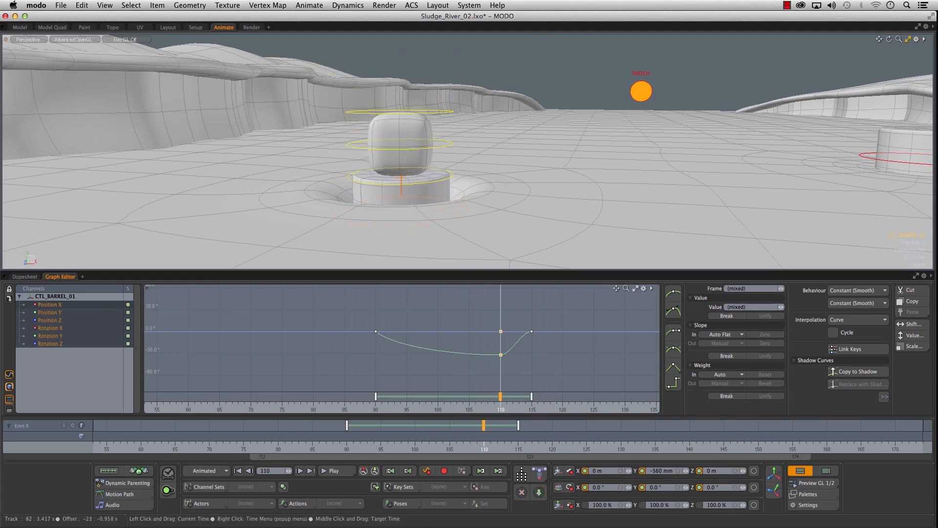
{"action": "left_click_drag", "start_coordinate": [527, 213], "coordinate": [465, 203], "text": "alt"}
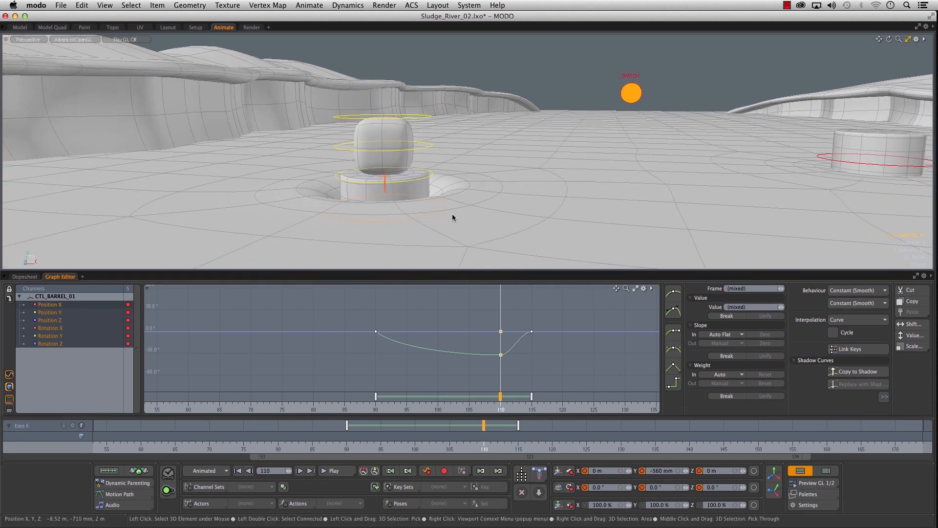
- Raise the first rock to 470 mm in Position Y at frame 115, as the box takes off
{"action": "left_click_drag", "start_coordinate": [494, 446], "coordinate": [519, 448]}
{"action": "left_click_drag", "start_coordinate": [496, 140], "coordinate": [441, 183], "text": "alt"}
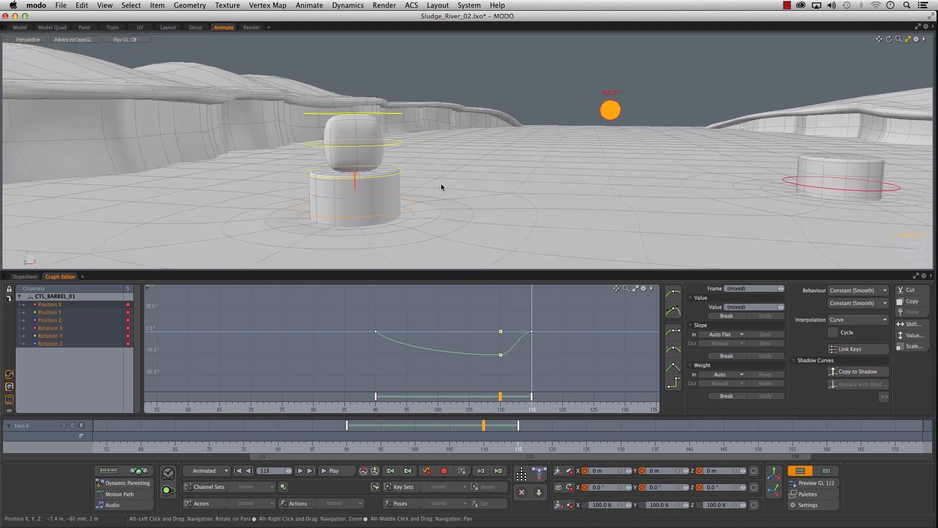
{"action": "key", "text": "w"}
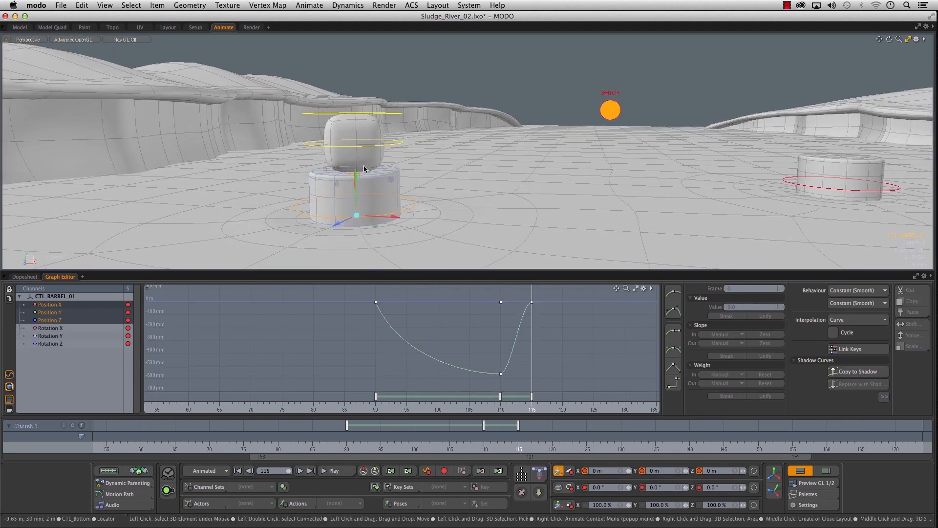
{"action": "left_click_drag", "start_coordinate": [356, 175], "coordinate": [356, 147]}
{"action": "key", "text": "a"}
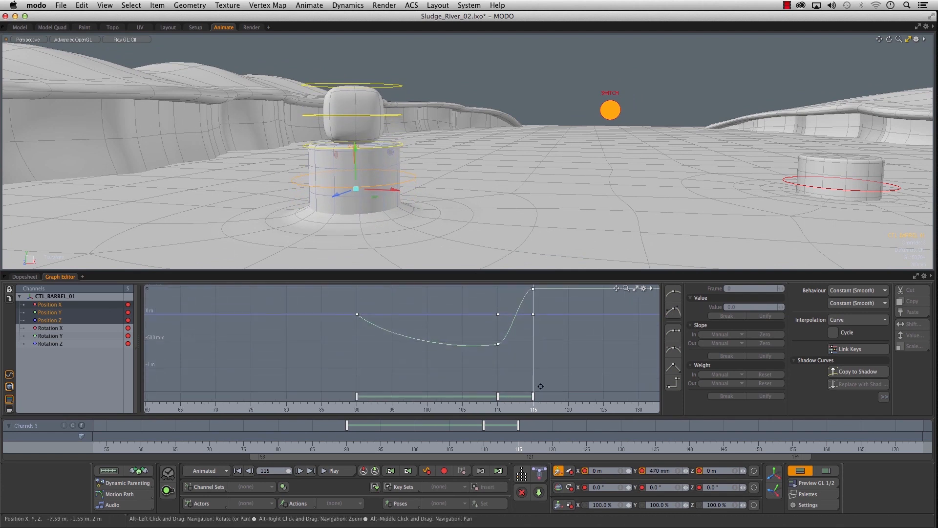
- Copy the first rock's rest keys at frame 90 to frame 123 and scrub through the sink and rebound
{"action": "left_click_drag", "start_coordinate": [549, 356], "coordinate": [507, 361], "text": "alt"}
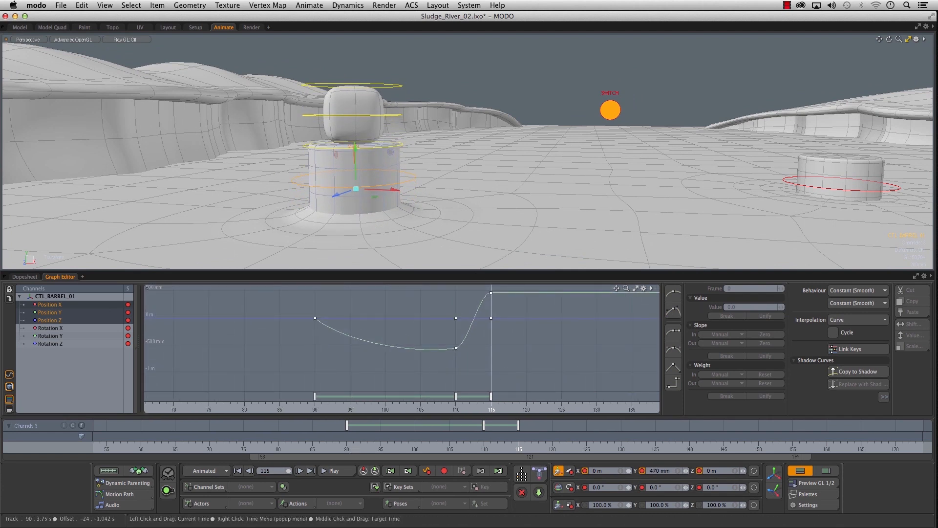
{"action": "left_click", "coordinate": [347, 450]}
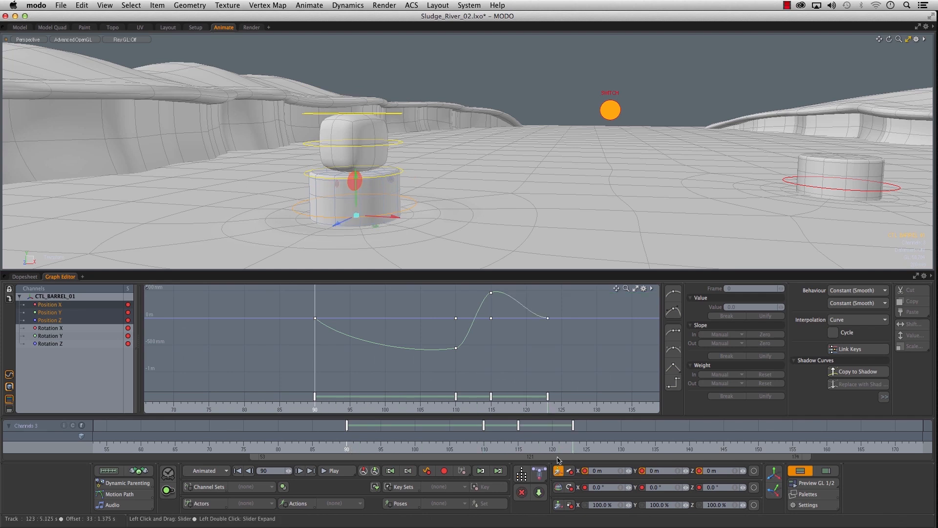
{"action": "mouse_move", "coordinate": [298, 447]}
{"action": "left_mouse_down"}
{"action": "mouse_move", "coordinate": [662, 448]}
{"action": "mouse_move", "coordinate": [298, 448]}
{"action": "mouse_move", "coordinate": [552, 448]}
{"action": "mouse_move", "coordinate": [477, 448]}
{"action": "mouse_move", "coordinate": [491, 447]}
{"action": "mouse_move", "coordinate": [473, 433]}
{"action": "left_mouse_up"}
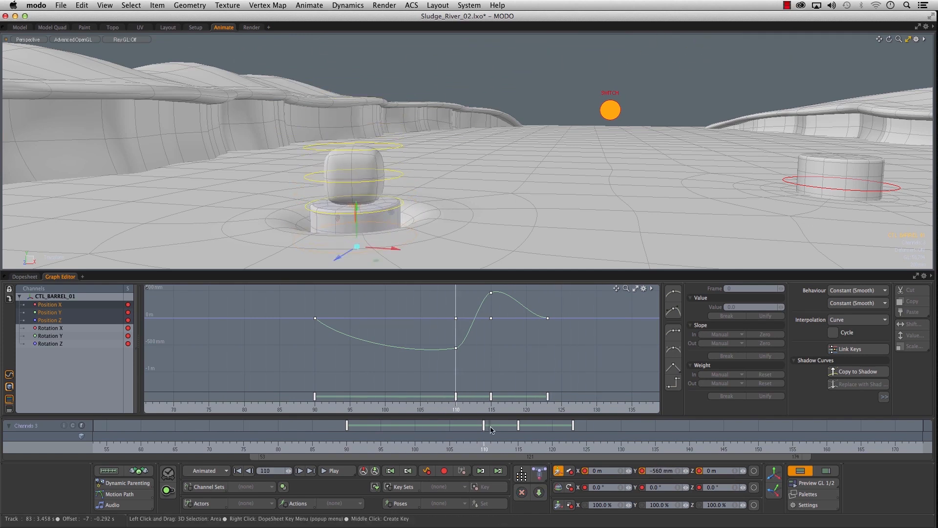
- Move the first rock's position keys at frame 110 to frame 107 and scrub to check the rebound
{"action": "left_click", "coordinate": [484, 426]}
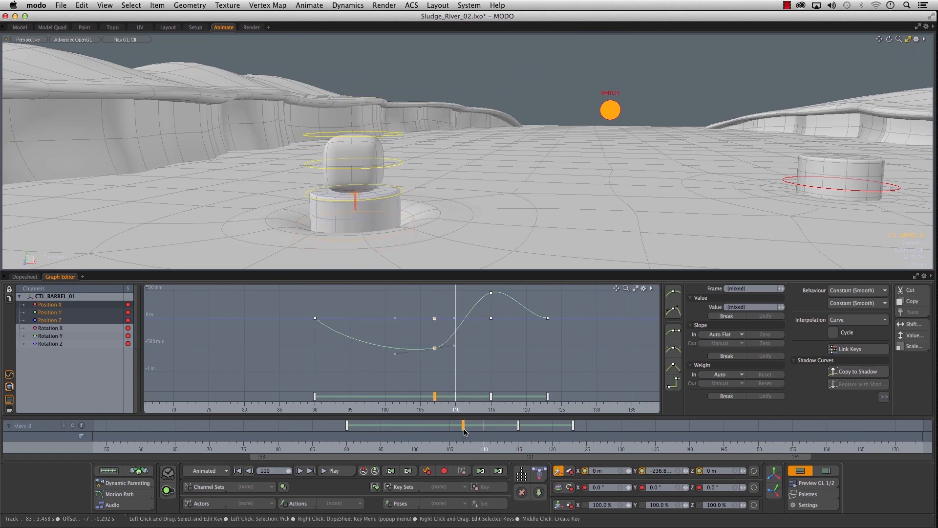
{"action": "left_click", "coordinate": [400, 354]}
{"action": "right_click_drag", "start_coordinate": [401, 357], "coordinate": [440, 326], "text": "alt"}
{"action": "left_click_drag", "start_coordinate": [276, 453], "coordinate": [634, 453]}
- Copy all of CTL_BARREL_01's keys and paste them onto the second rock's control, starting at its landing on frame 135
{"action": "left_click", "coordinate": [61, 305]}
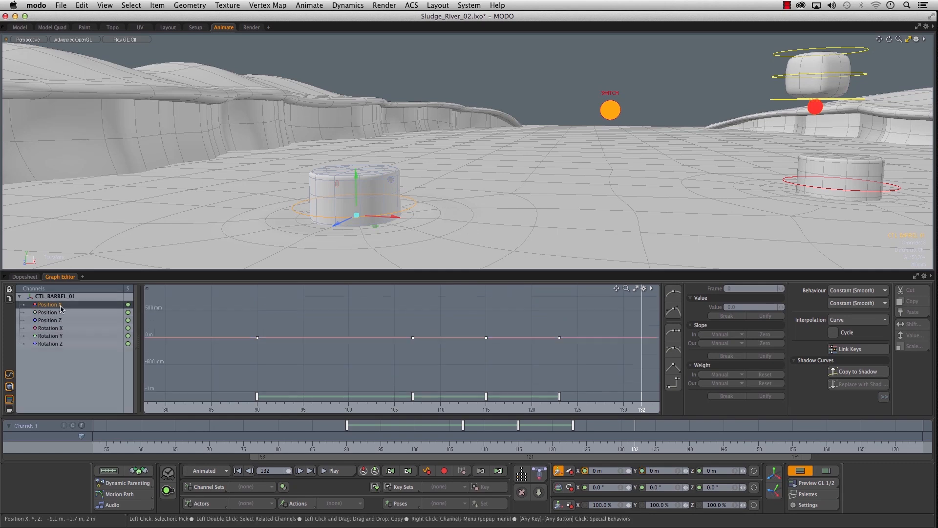
{"action": "left_click", "coordinate": [58, 343], "text": "shift"}
{"action": "left_click_drag", "start_coordinate": [284, 296], "coordinate": [489, 379]}
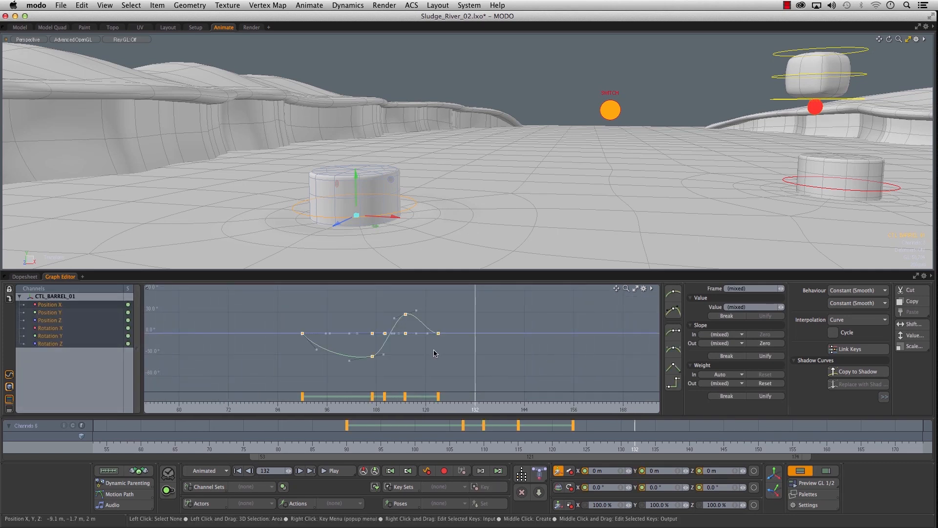
{"action": "key", "text": "ctrl"}
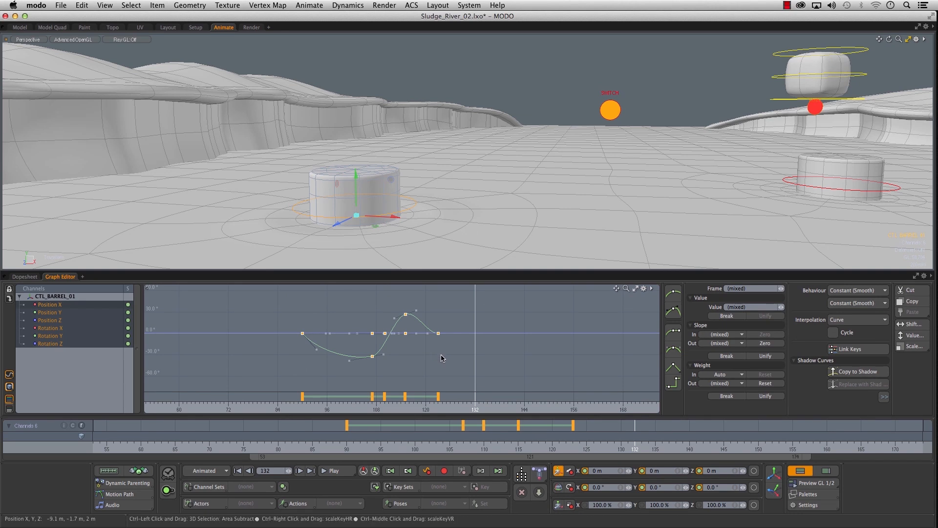
{"action": "left_click", "coordinate": [787, 193]}
{"action": "left_click_drag", "start_coordinate": [545, 329], "coordinate": [429, 342], "text": "alt"}
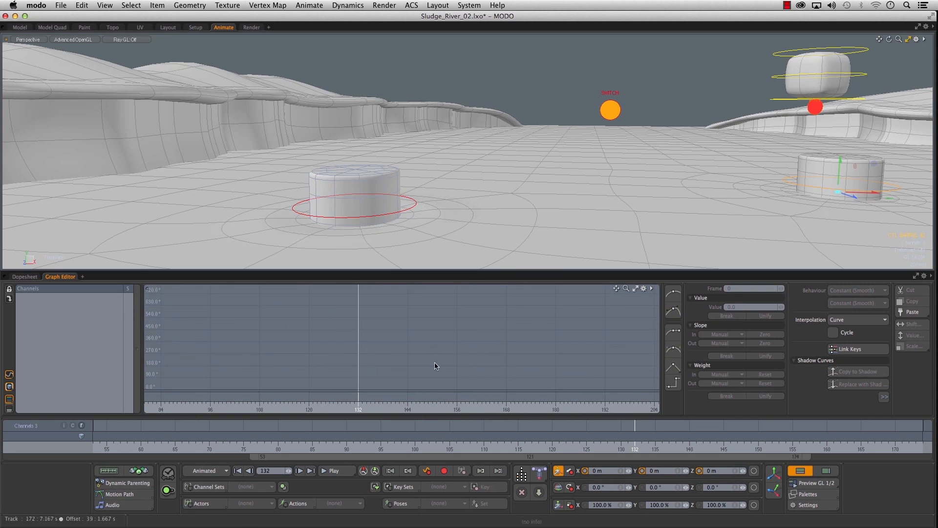
{"action": "left_click_drag", "start_coordinate": [641, 444], "coordinate": [669, 444]}
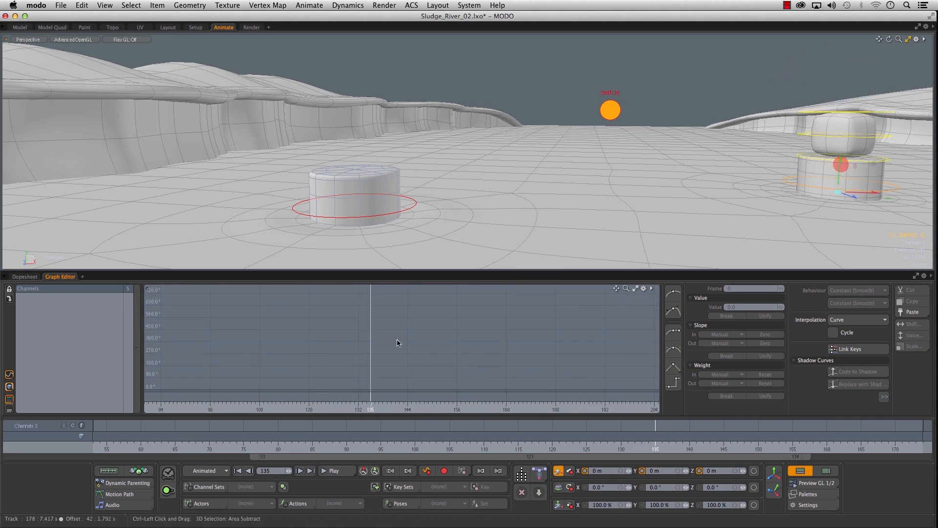
{"action": "key", "text": "super+v"}
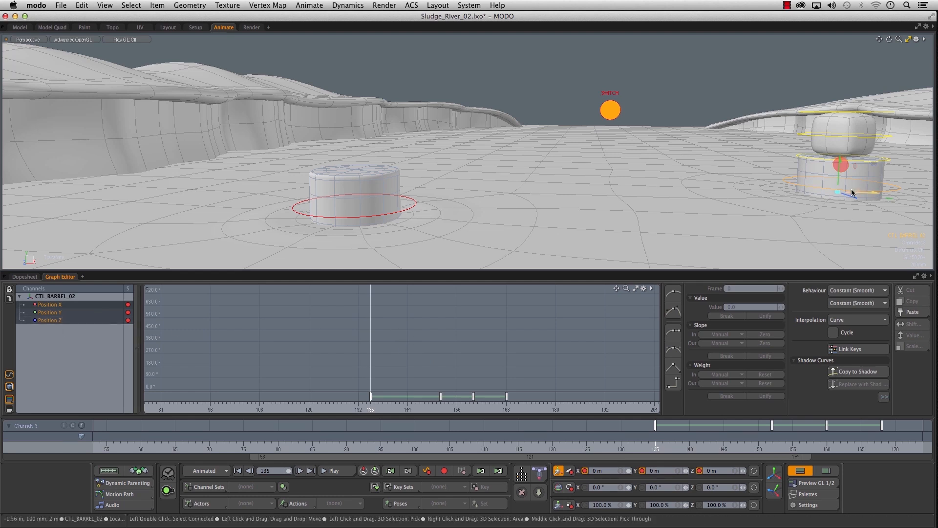
- Show CTL_BARREL_02's position curves and scrub from the landing to frame 161 to check the second rock against the box
{"action": "left_click", "coordinate": [65, 306]}
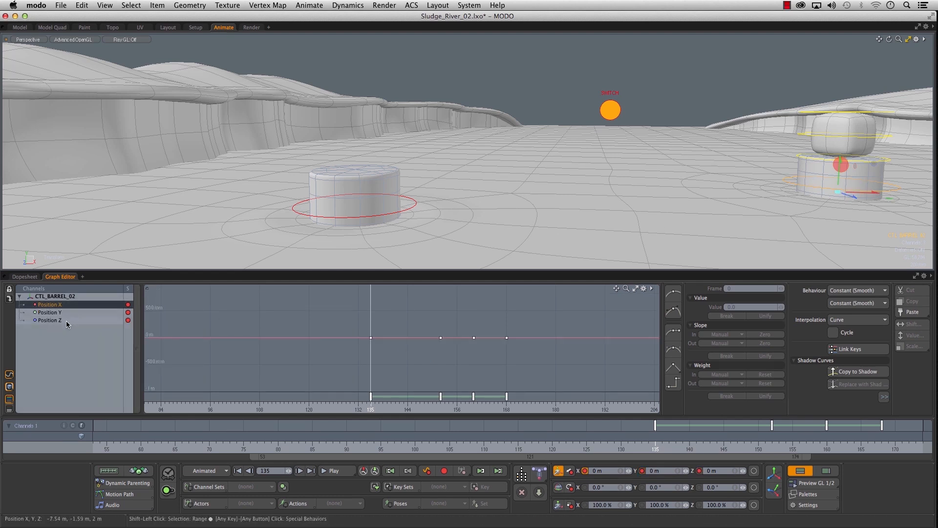
{"action": "left_click", "coordinate": [71, 321], "text": "shift"}
{"action": "right_click_drag", "start_coordinate": [490, 325], "coordinate": [497, 356], "text": "alt"}
{"action": "middle_click_drag", "start_coordinate": [655, 190], "coordinate": [415, 200], "text": "alt"}
{"action": "left_click_drag", "start_coordinate": [593, 445], "coordinate": [833, 418]}
{"action": "left_click_drag", "start_coordinate": [603, 180], "coordinate": [515, 205], "text": "alt+shift"}
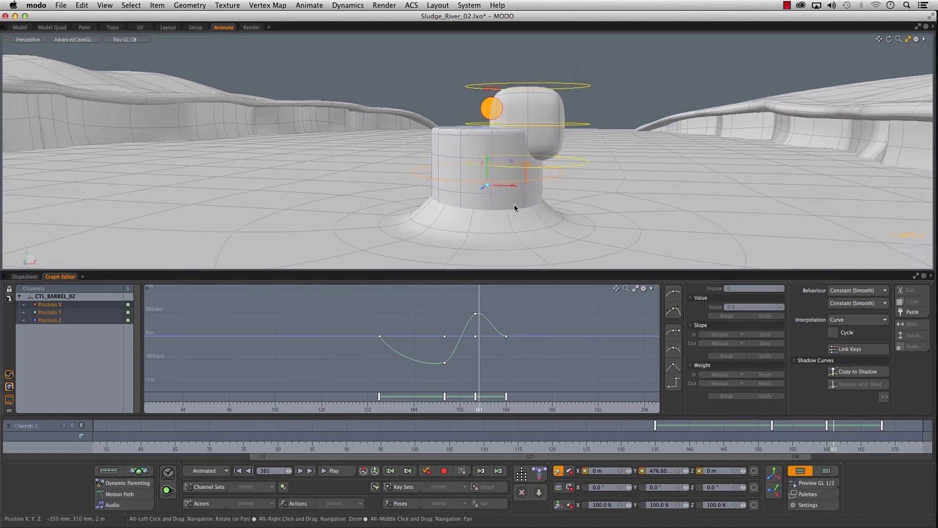
- Give CTL_MAIN's Position Y key at frame 160 linear slopes and steepen the curve leaving it for a quicker takeoff
{"action": "left_click", "coordinate": [525, 179]}
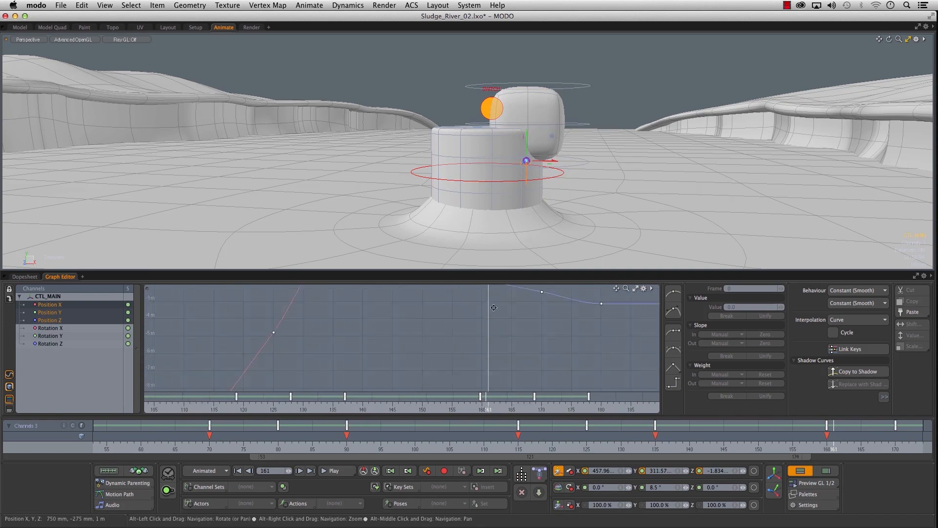
{"action": "right_click_drag", "start_coordinate": [457, 362], "coordinate": [487, 328], "text": "alt"}
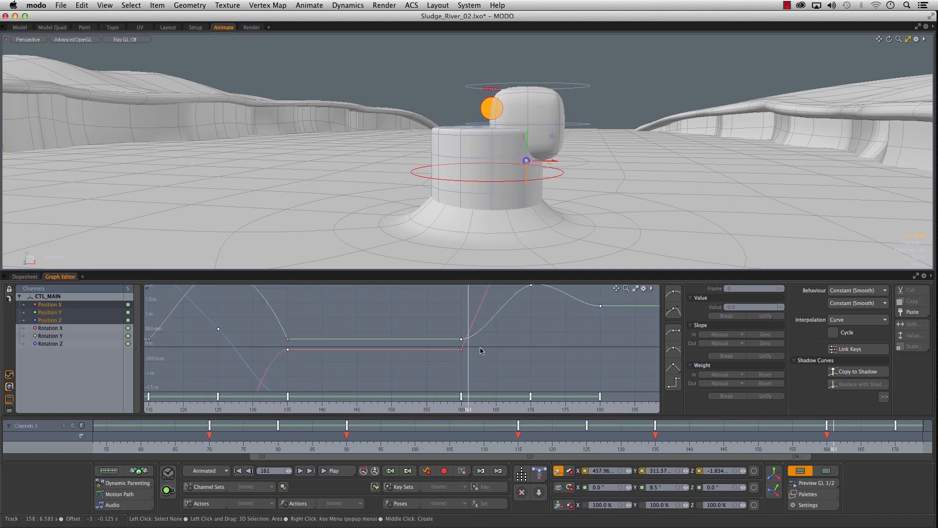
{"action": "left_click", "coordinate": [26, 312]}
{"action": "left_click", "coordinate": [461, 373]}
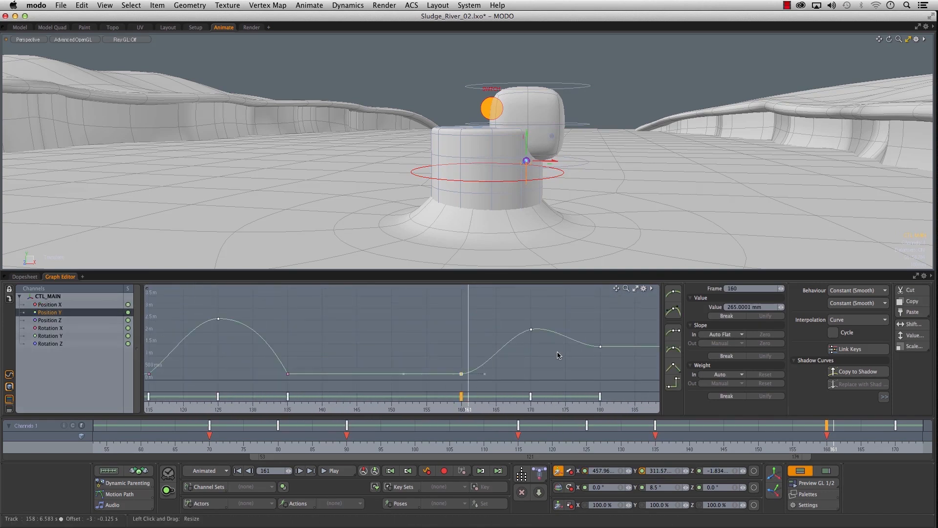
{"action": "left_click", "coordinate": [677, 368]}
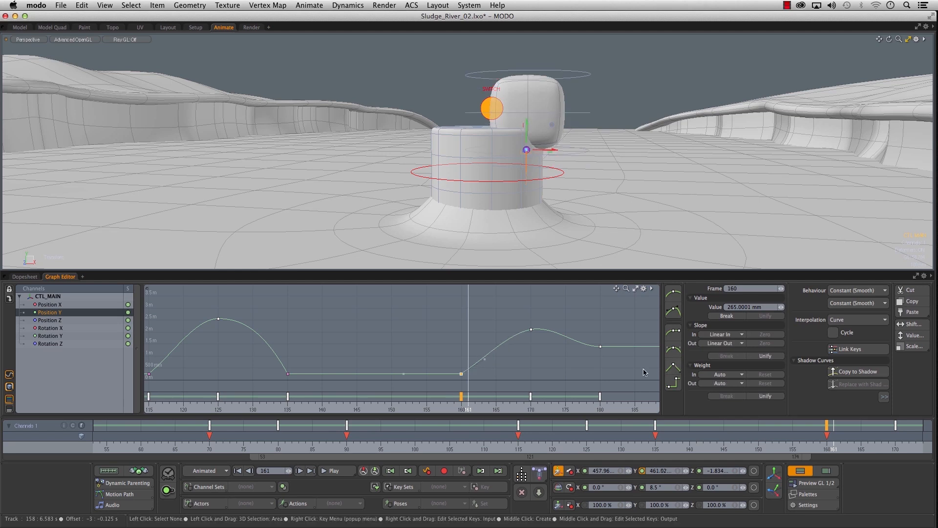
{"action": "left_click_drag", "start_coordinate": [484, 359], "coordinate": [484, 345]}
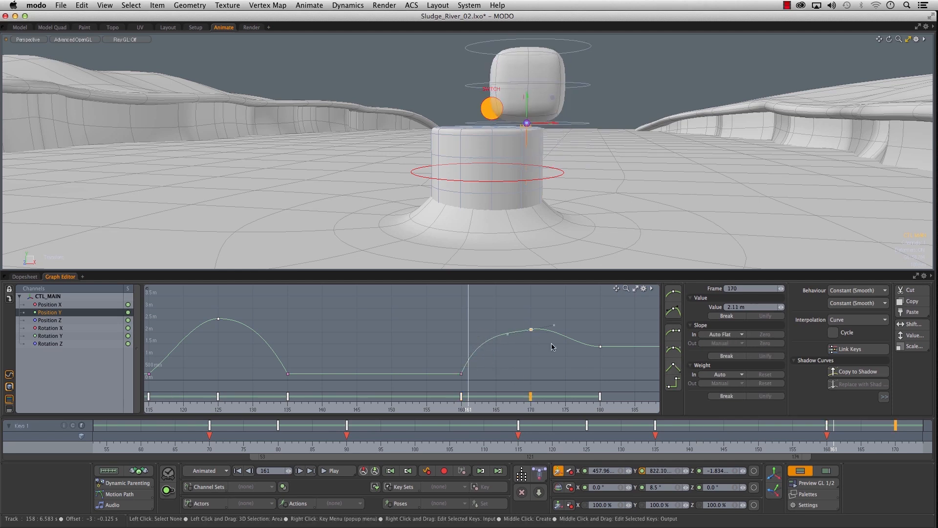
- Raise CTL_MAIN's Position Y key at frame 170 to about 2.4 m and give the frame 180 landing key a linear, steeper approach
{"action": "middle_click_drag", "start_coordinate": [534, 357], "coordinate": [536, 340], "text": "shift"}
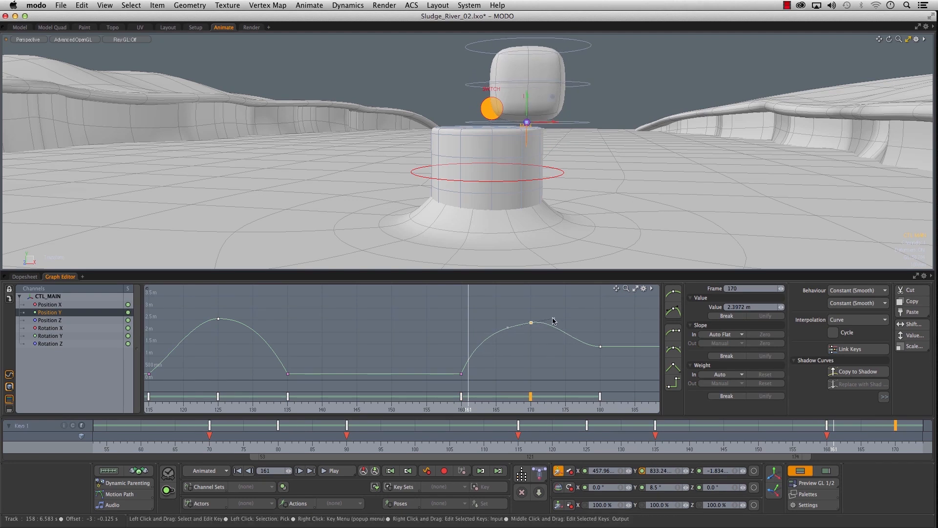
{"action": "left_click_drag", "start_coordinate": [585, 328], "coordinate": [625, 378]}
{"action": "left_click", "coordinate": [669, 363]}
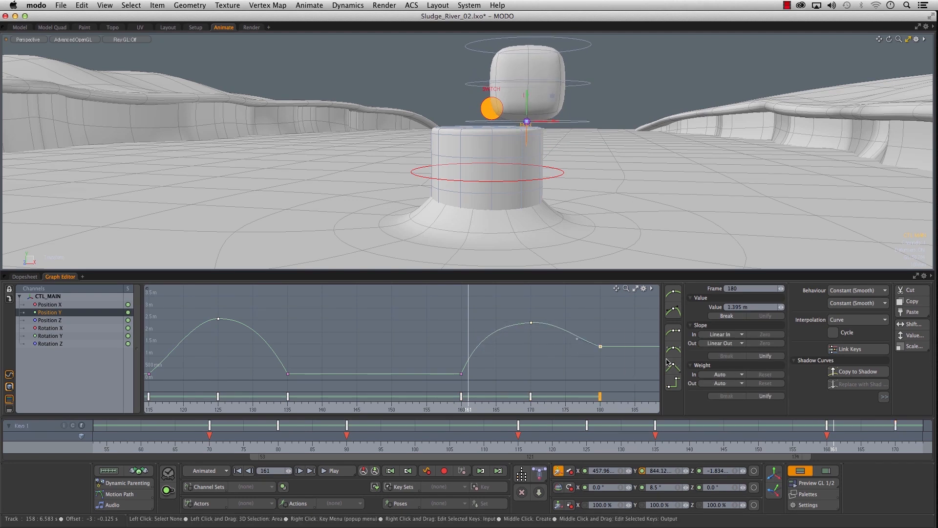
{"action": "left_click_drag", "start_coordinate": [578, 332], "coordinate": [479, 351], "text": "ctrl+alt"}
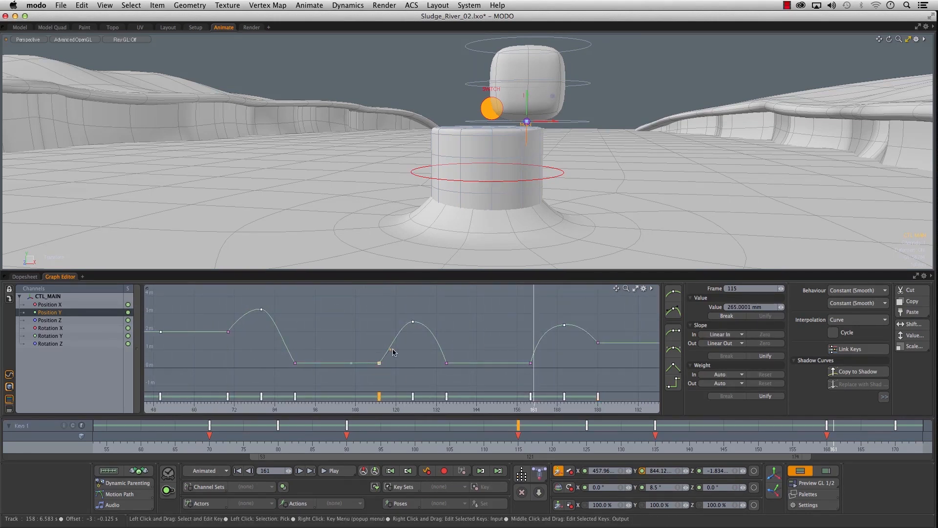
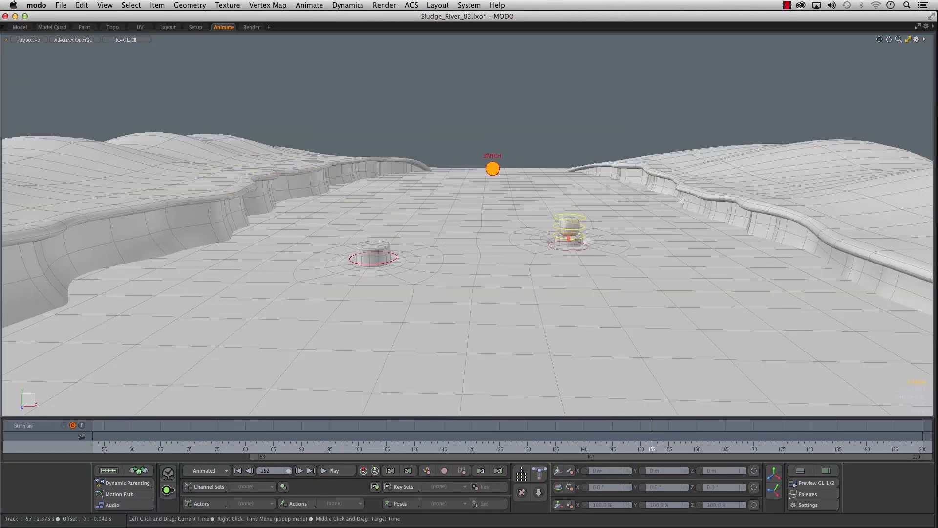
- Deselect the rig, scrub through the whole river crossing from a lower view, and return to frame 61
{"action": "key", "text": "Up"}
{"action": "left_click_drag", "start_coordinate": [620, 365], "coordinate": [604, 333], "text": "alt"}
{"action": "left_click", "coordinate": [104, 448]}
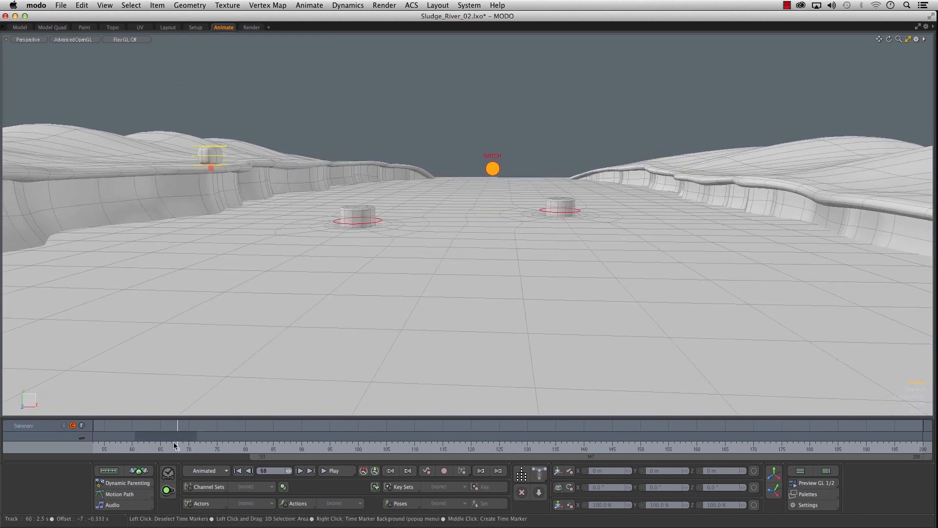
{"action": "left_click_drag", "start_coordinate": [267, 447], "coordinate": [493, 448]}
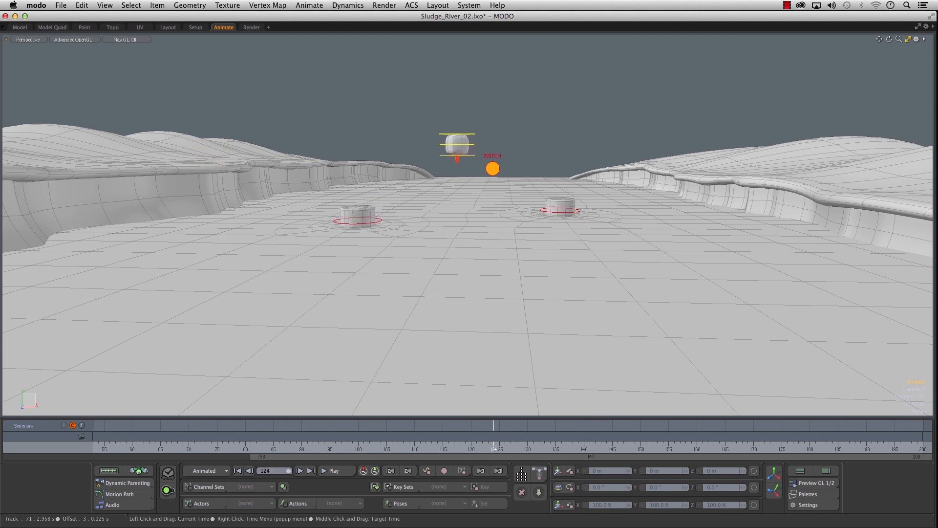
{"action": "left_click_drag", "start_coordinate": [606, 448], "coordinate": [748, 448]}
{"action": "left_click_drag", "start_coordinate": [816, 448], "coordinate": [137, 448]}
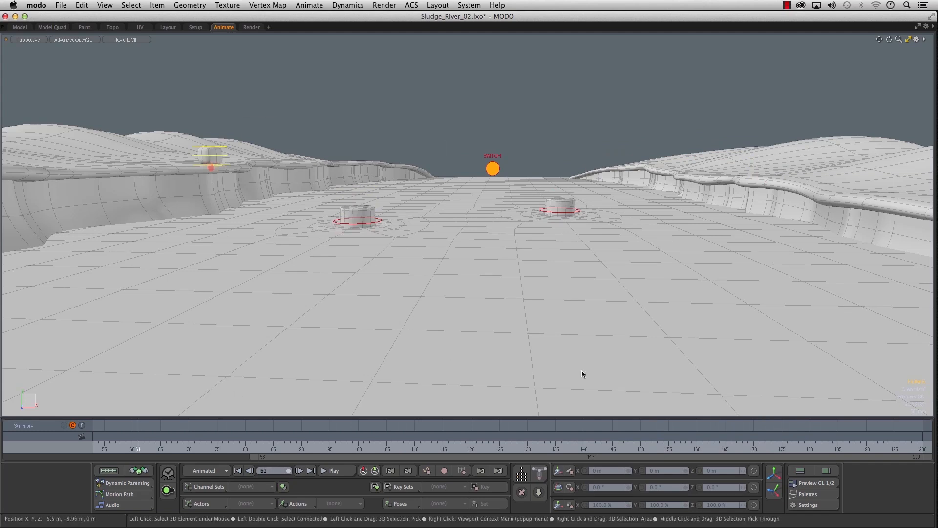
- Show the graph editor, select the box's CTL_MAIN control on the riverbank, and add a motion path to it
{"action": "left_click_drag", "start_coordinate": [438, 266], "coordinate": [387, 235], "text": "alt"}
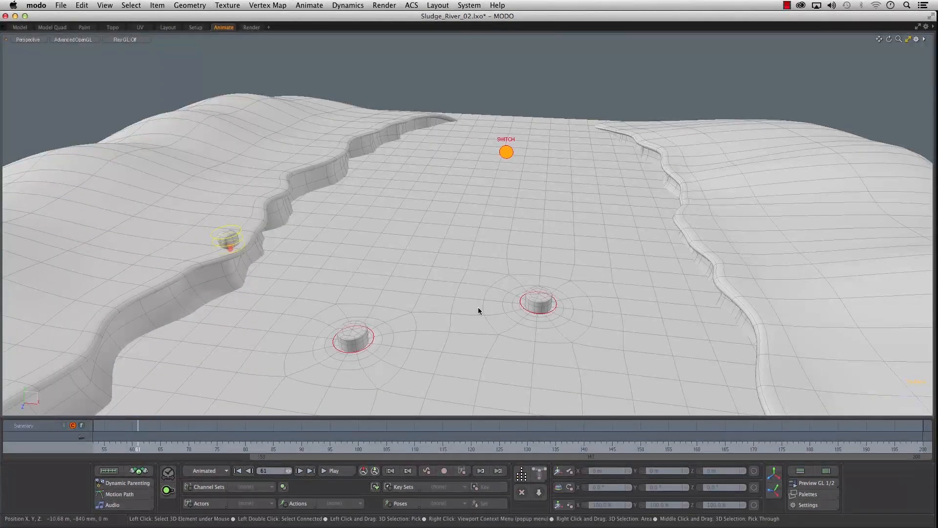
{"action": "left_click", "coordinate": [800, 471]}
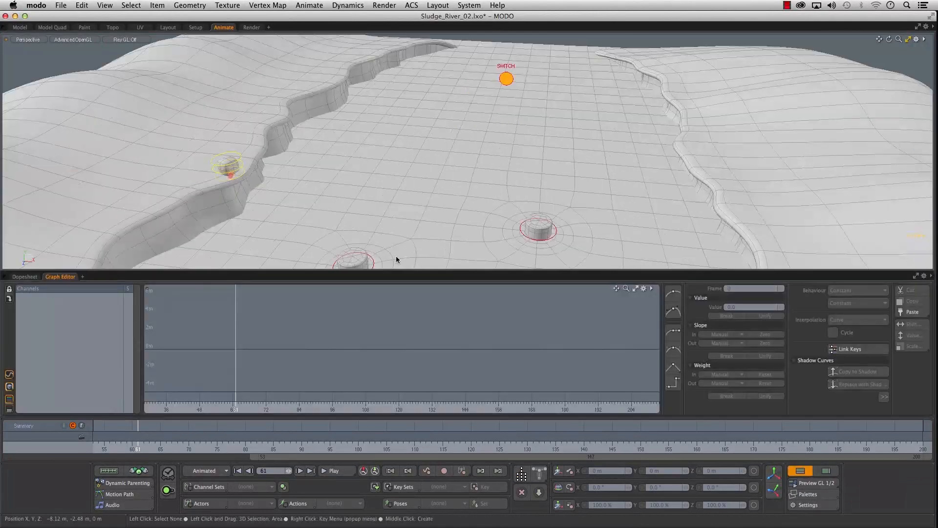
{"action": "left_click_drag", "start_coordinate": [323, 172], "coordinate": [431, 206], "text": "alt"}
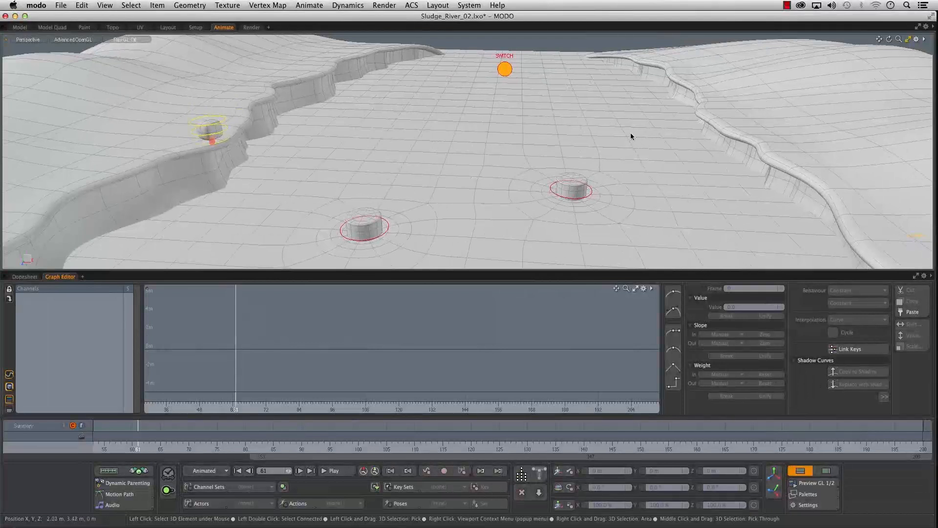
{"action": "left_click_drag", "start_coordinate": [373, 176], "coordinate": [442, 156], "text": "alt"}
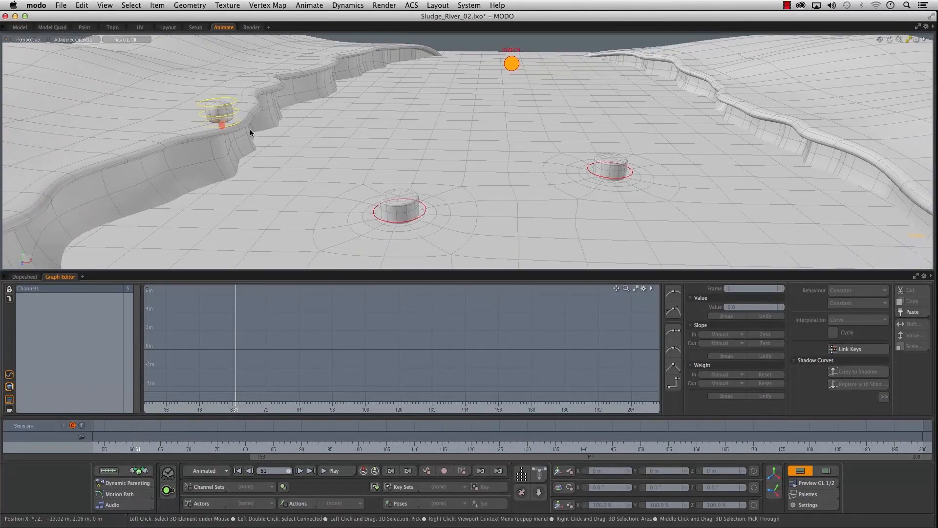
{"action": "left_click", "coordinate": [222, 125]}
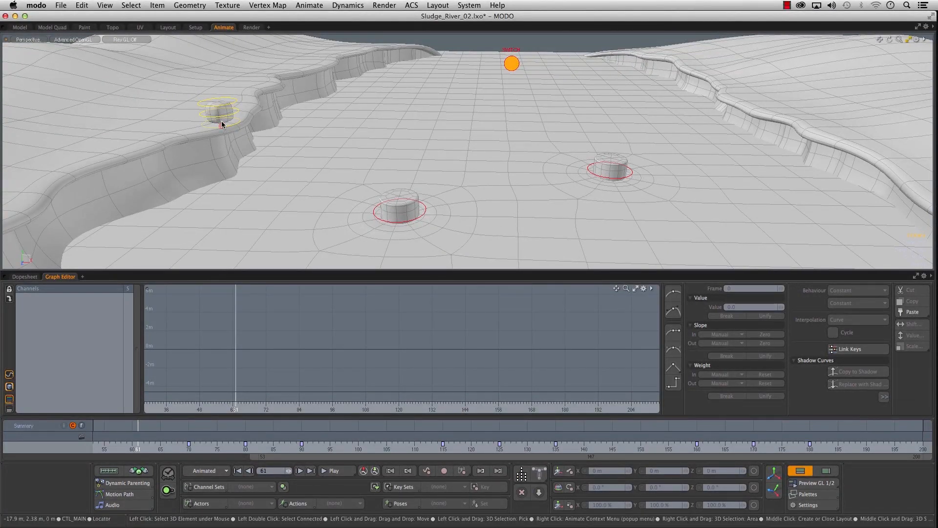
{"action": "left_click", "coordinate": [222, 125]}
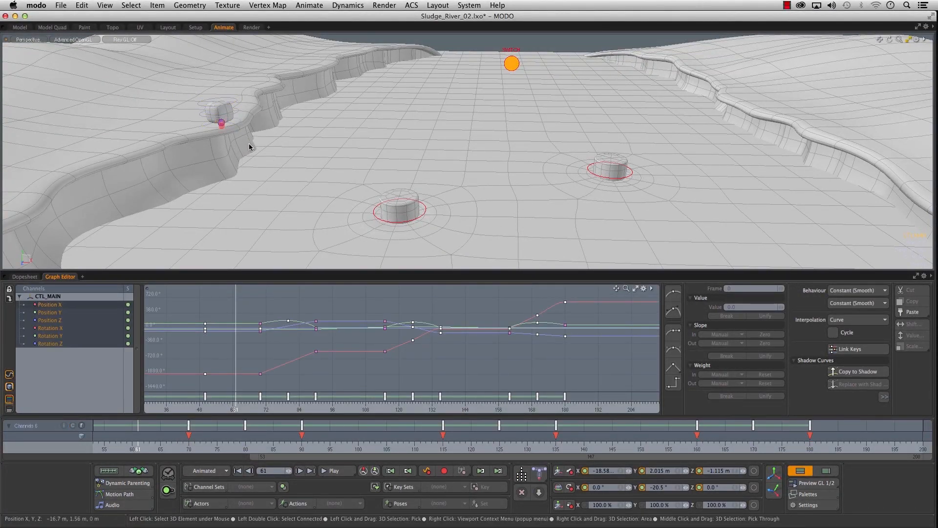
{"action": "scroll", "coordinate": [210, 117], "scroll_direction": "up", "scroll_amount": 5}
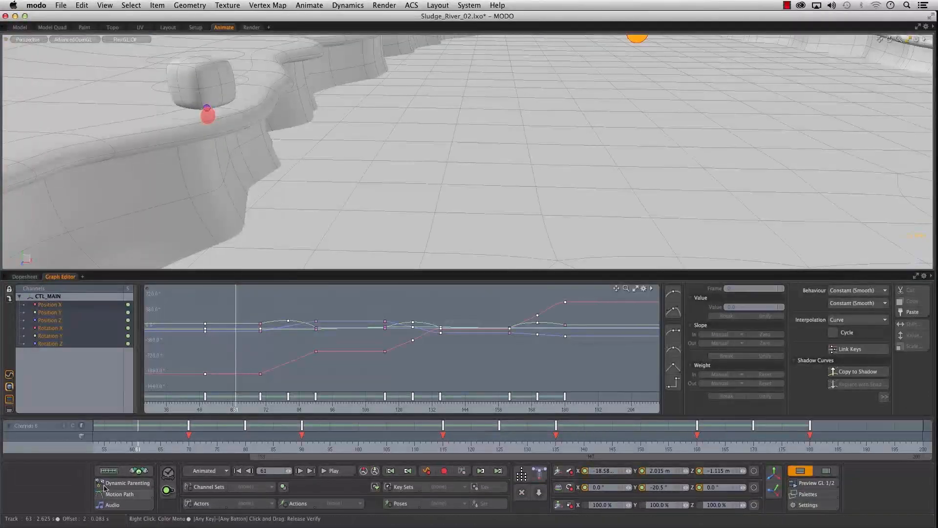
{"action": "left_click", "coordinate": [126, 494]}
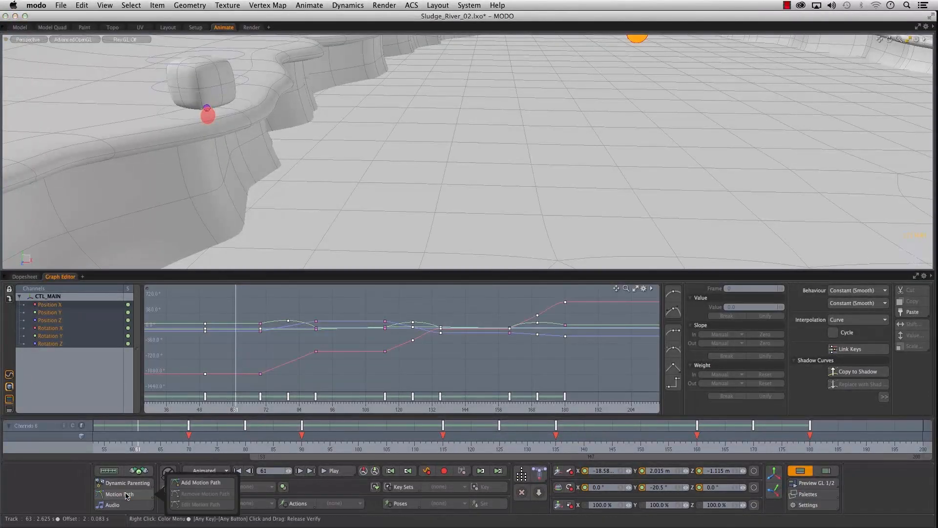
{"action": "left_click", "coordinate": [209, 481]}
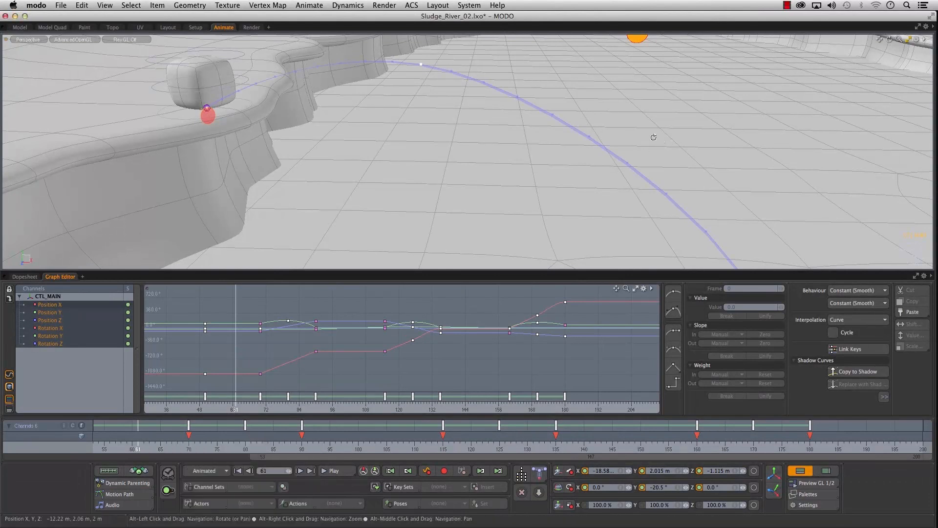
- Hide the graph editor and scrub the timeline to examine the motion path as the box jumps from the bank to the first rock
{"action": "scroll", "coordinate": [719, 134], "scroll_direction": "down", "scroll_amount": 5}
{"action": "left_click_drag", "start_coordinate": [719, 134], "coordinate": [459, 148], "text": "alt+shift"}
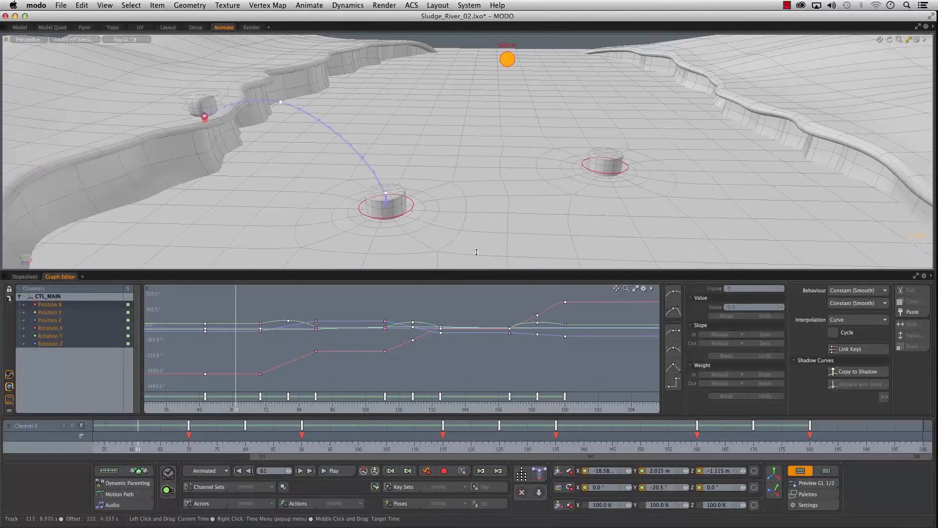
{"action": "left_click", "coordinate": [804, 470]}
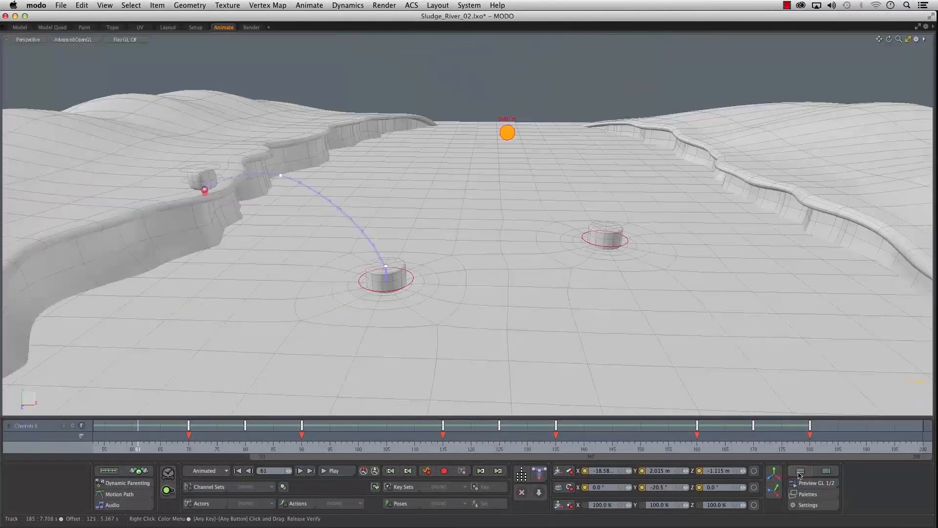
{"action": "mouse_move", "coordinate": [368, 240]}
{"action": "left_mouse_down", "text": "alt"}
{"action": "mouse_move", "coordinate": [374, 231]}
{"action": "mouse_move", "coordinate": [427, 236]}
{"action": "mouse_move", "coordinate": [377, 236]}
{"action": "left_mouse_up", "text": "alt"}
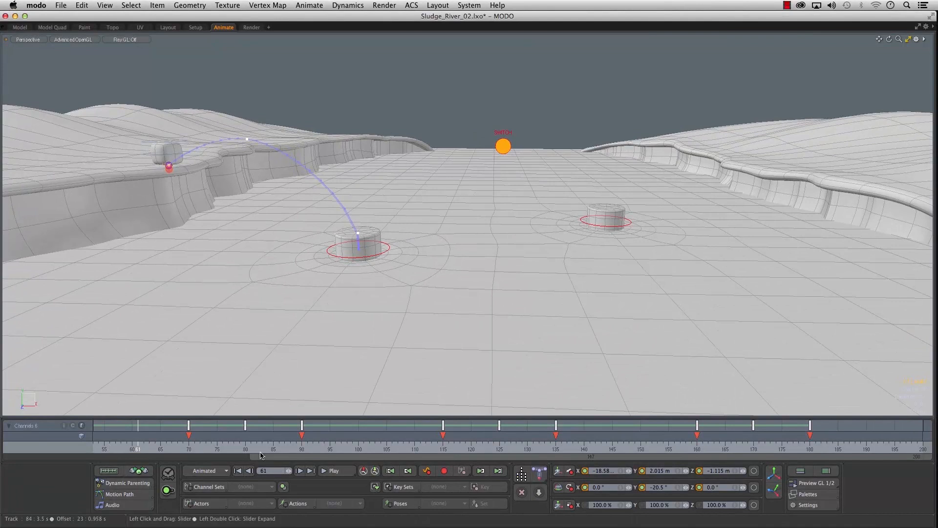
{"action": "left_click_drag", "start_coordinate": [150, 449], "coordinate": [476, 448]}
{"action": "left_click_drag", "start_coordinate": [525, 288], "coordinate": [457, 262], "text": "alt"}
{"action": "left_click_drag", "start_coordinate": [476, 442], "coordinate": [233, 442]}
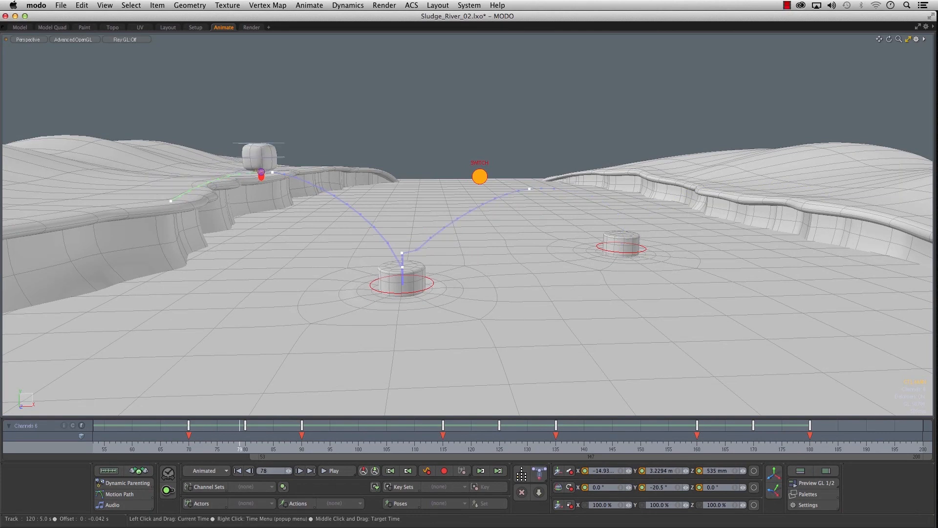
- Set the motion path's time in to 48 and time out to 213, and scrub to frame 123
{"action": "left_click", "coordinate": [135, 495]}
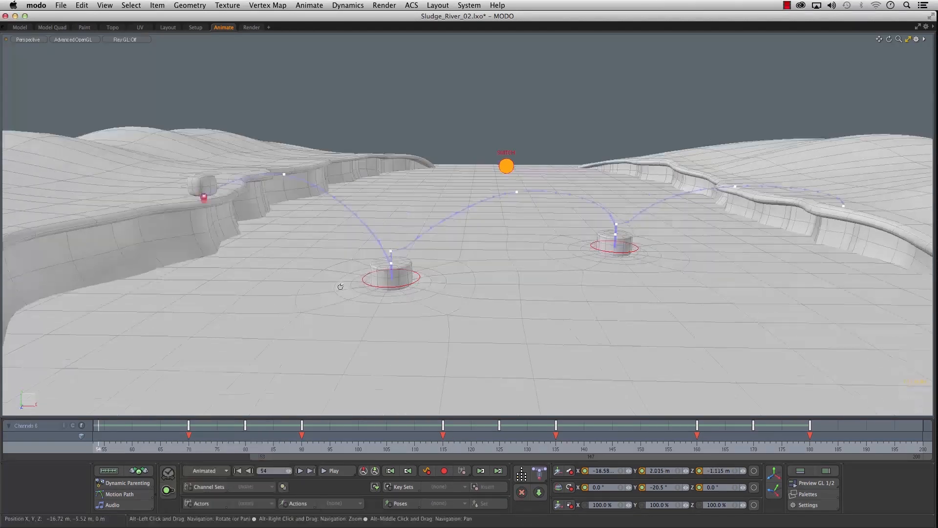
{"action": "left_click_drag", "start_coordinate": [346, 286], "coordinate": [356, 309], "text": "alt"}
{"action": "left_click_drag", "start_coordinate": [459, 447], "coordinate": [491, 448]}
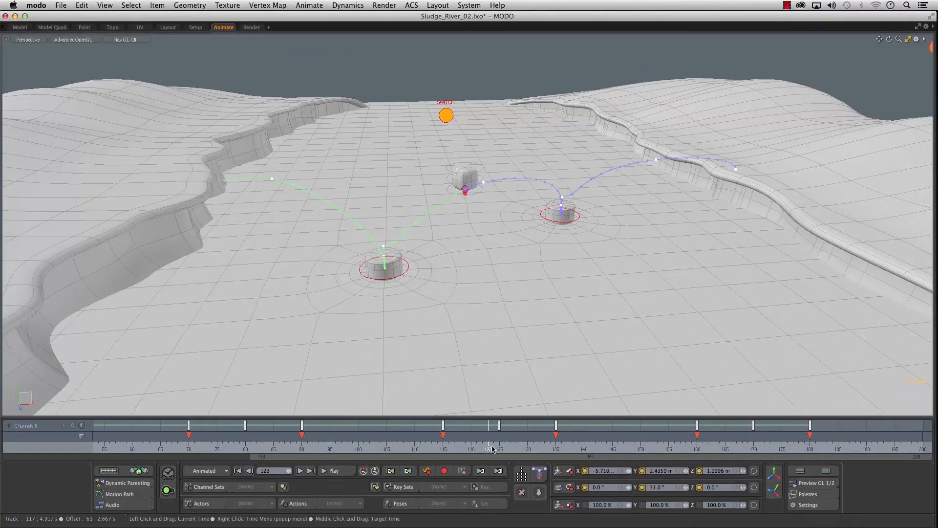
- Examine the shape of the motion path arcs between the riverbanks and both rocks from several angles
{"action": "left_click_drag", "start_coordinate": [474, 187], "coordinate": [476, 152], "text": "alt"}
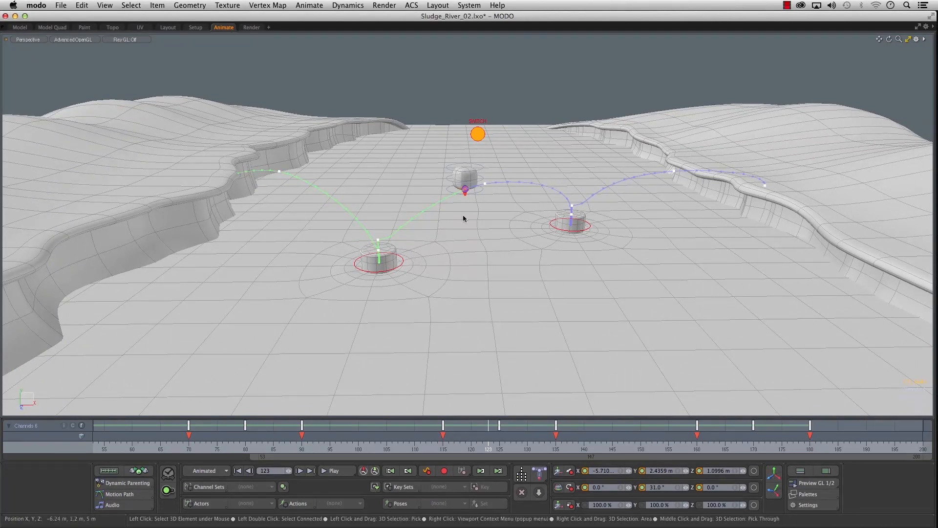
{"action": "left_click_drag", "start_coordinate": [496, 237], "coordinate": [507, 216], "text": "alt"}
{"action": "right_click_drag", "start_coordinate": [367, 227], "coordinate": [442, 264], "text": "alt"}
{"action": "left_click_drag", "start_coordinate": [442, 264], "coordinate": [366, 269], "text": "alt"}
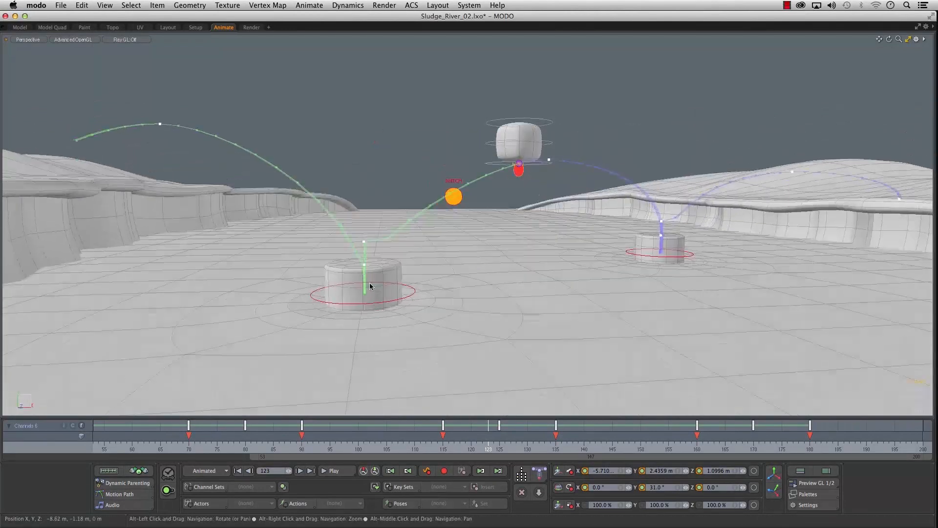
{"action": "left_click_drag", "start_coordinate": [478, 231], "coordinate": [432, 250], "text": "alt"}
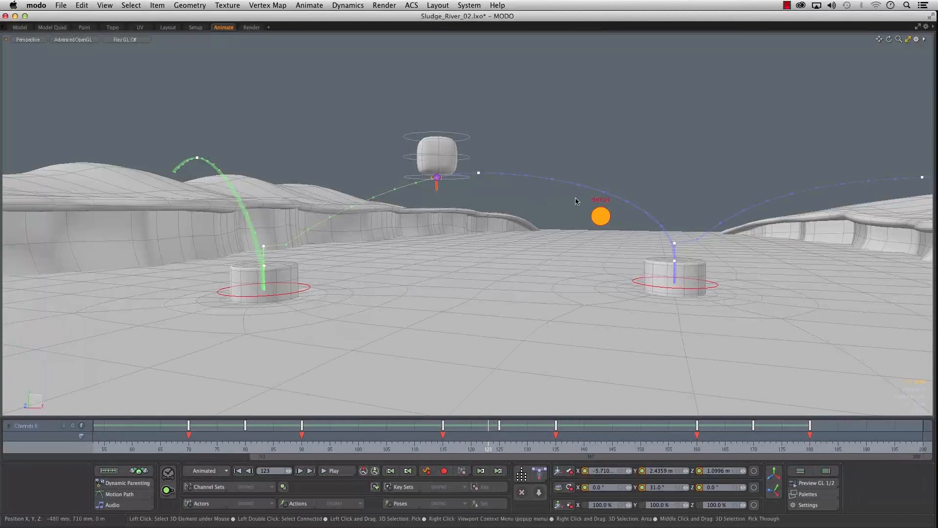
{"action": "left_click_drag", "start_coordinate": [648, 245], "coordinate": [434, 251], "text": "alt"}
{"action": "right_click_drag", "start_coordinate": [434, 252], "coordinate": [509, 271], "text": "alt"}
{"action": "left_click_drag", "start_coordinate": [509, 272], "coordinate": [482, 250], "text": "alt"}
{"action": "left_click_drag", "start_coordinate": [472, 295], "coordinate": [541, 201], "text": "alt"}
{"action": "middle_click_drag", "start_coordinate": [541, 200], "coordinate": [491, 323], "text": "alt"}
{"action": "left_click_drag", "start_coordinate": [424, 311], "coordinate": [457, 303], "text": "alt"}
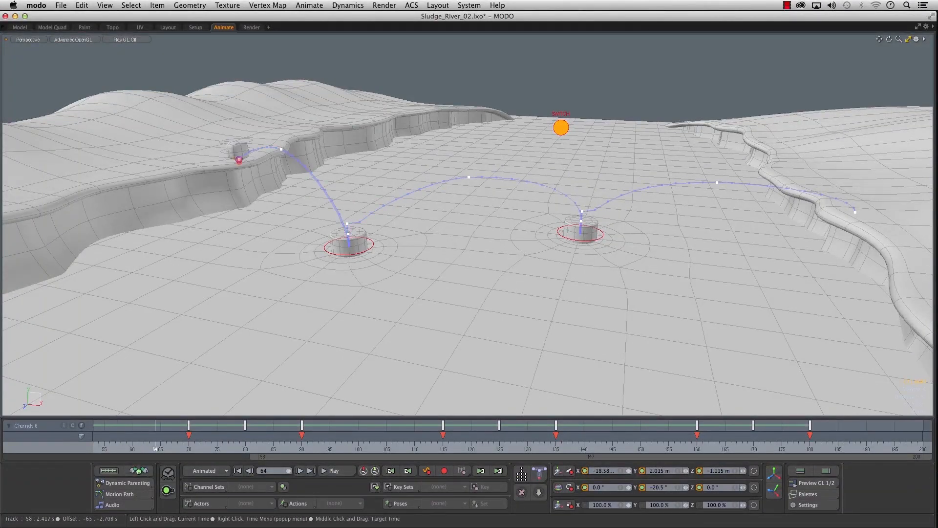
- Go to frame 80, enable motion path editing for CTL_MAIN, and show its curves in the graph editor
{"action": "left_click_drag", "start_coordinate": [228, 448], "coordinate": [245, 448]}
{"action": "left_click", "coordinate": [130, 495]}
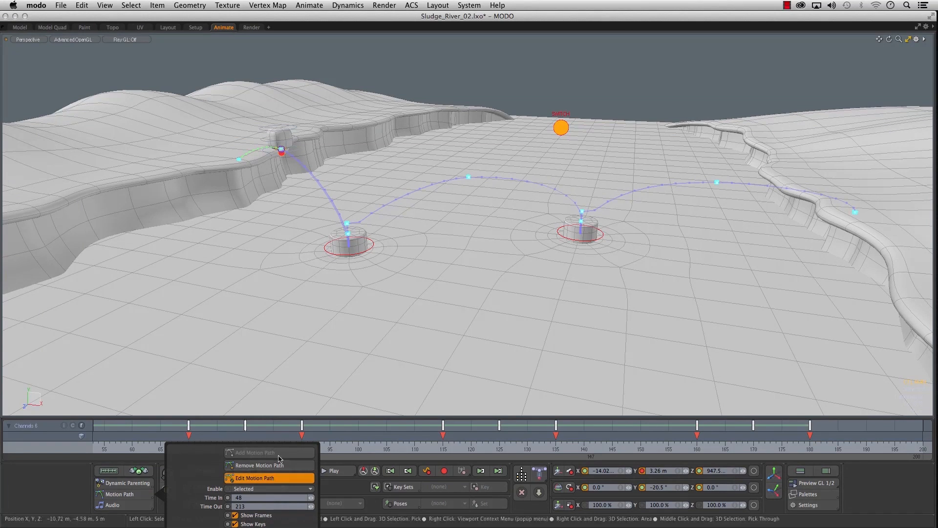
{"action": "left_click_drag", "start_coordinate": [247, 233], "coordinate": [310, 225], "text": "alt"}
{"action": "left_click", "coordinate": [801, 471]}
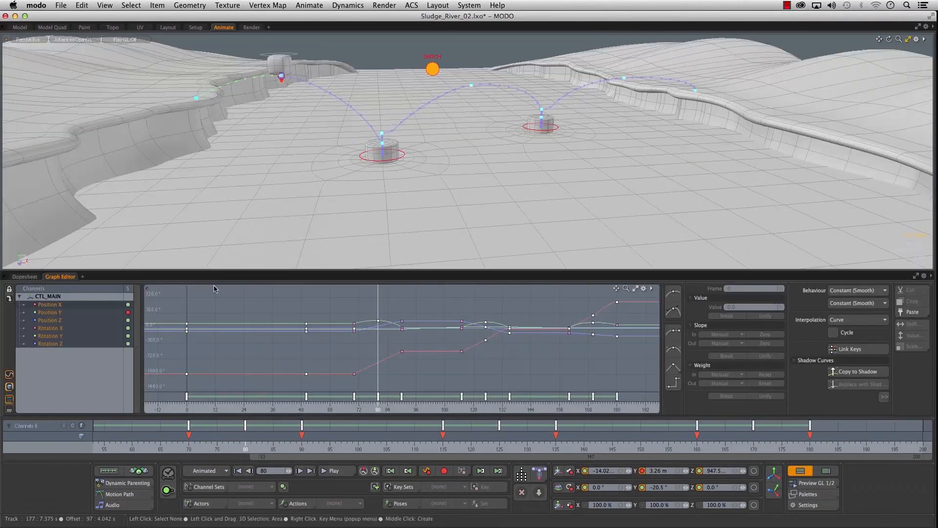
{"action": "right_click_drag", "start_coordinate": [341, 329], "coordinate": [360, 300], "text": "alt"}
{"action": "left_click_drag", "start_coordinate": [417, 365], "coordinate": [368, 370], "text": "alt"}
{"action": "left_click_drag", "start_coordinate": [288, 140], "coordinate": [357, 170], "text": "alt"}
- Reselect CTL_MAIN and try to move its frame 80 motion path key directly in the viewport while at that frame
{"action": "key", "text": "Escape"}
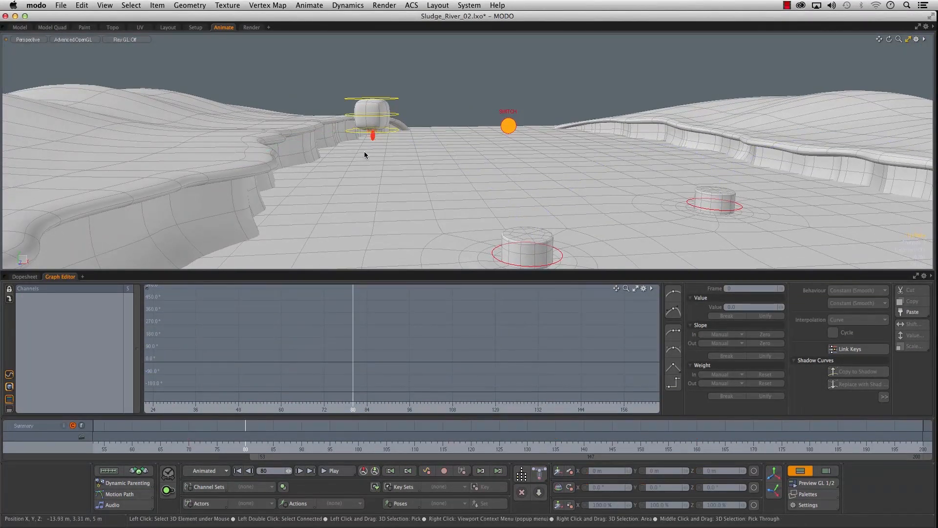
{"action": "left_click", "coordinate": [373, 137]}
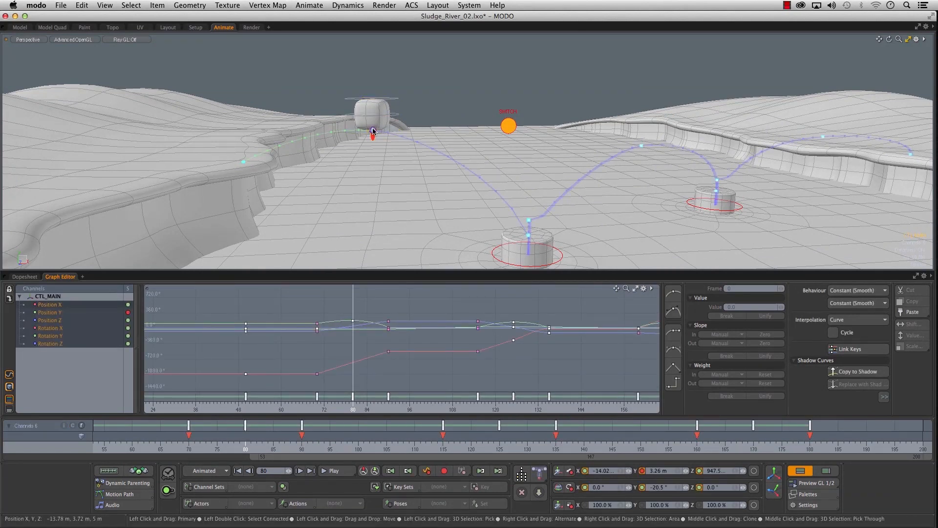
{"action": "left_click_drag", "start_coordinate": [374, 131], "coordinate": [384, 143]}
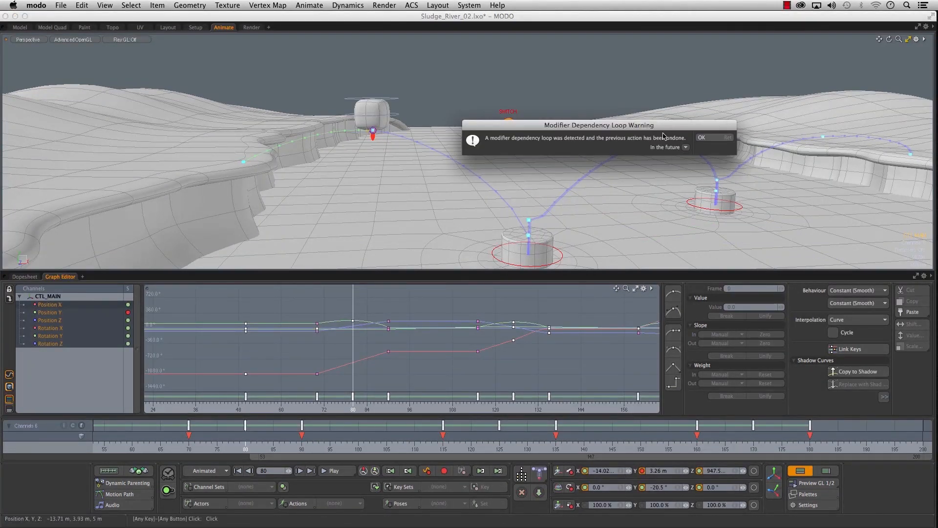
{"action": "left_click", "coordinate": [702, 137]}
- Go to frame 79 and raise the frame 80 key on CTL_MAIN's motion path to 3.468 m in Y
{"action": "left_click_drag", "start_coordinate": [333, 131], "coordinate": [450, 149], "text": "ctrl+alt"}
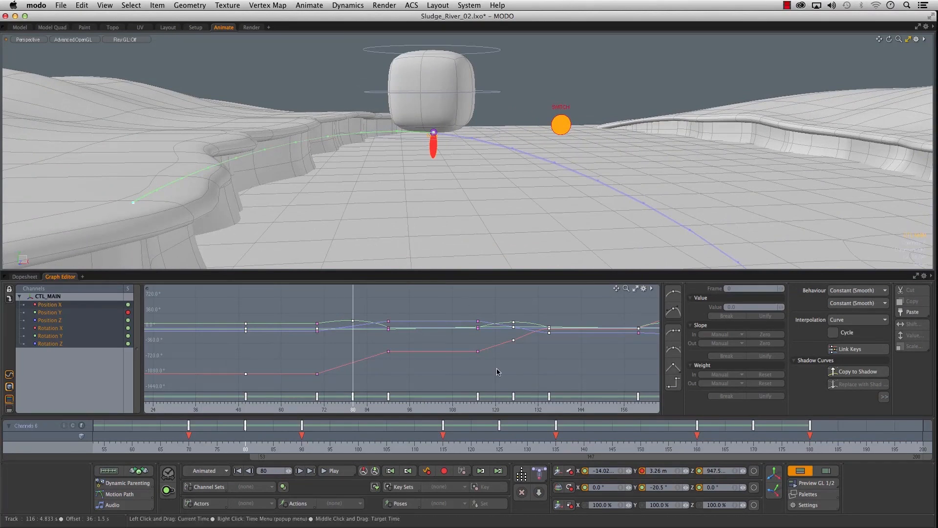
{"action": "left_click", "coordinate": [243, 449]}
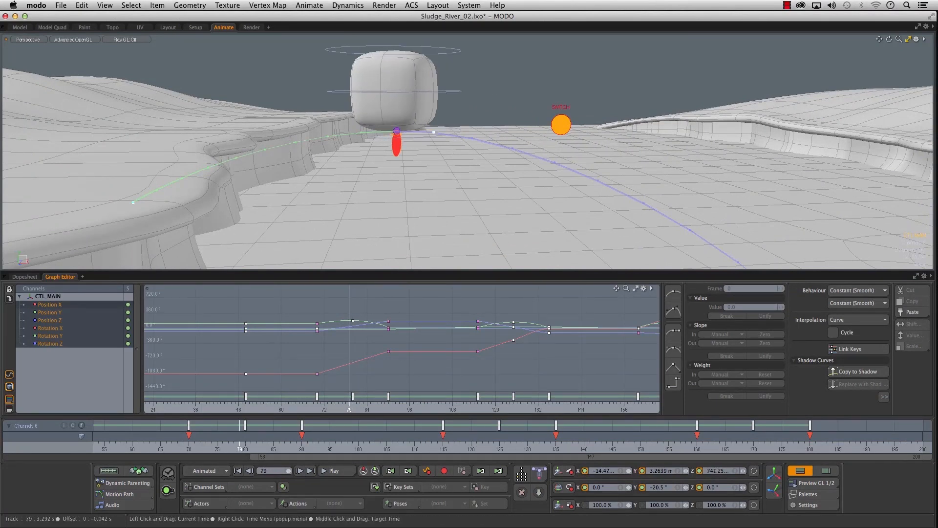
{"action": "mouse_move", "coordinate": [432, 125]}
{"action": "left_mouse_down"}
{"action": "mouse_move", "coordinate": [432, 113]}
{"action": "mouse_move", "coordinate": [440, 126]}
{"action": "mouse_move", "coordinate": [432, 146]}
{"action": "mouse_move", "coordinate": [429, 129]}
{"action": "left_mouse_up"}
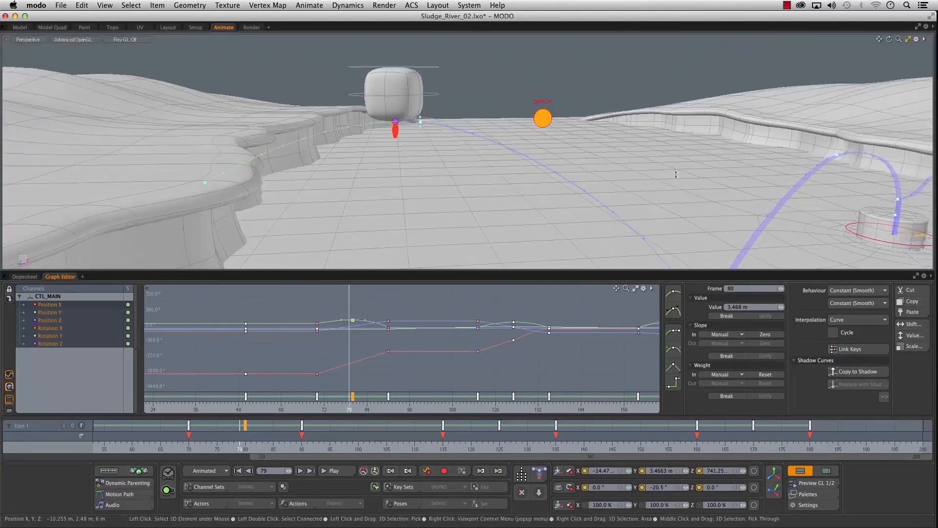
- Show the item list and select the Dynamic Parent item together with the CTL_MAIN control to display the jump's motion path at frame 70
{"action": "left_click", "coordinate": [824, 471]}
{"action": "left_click", "coordinate": [847, 98]}
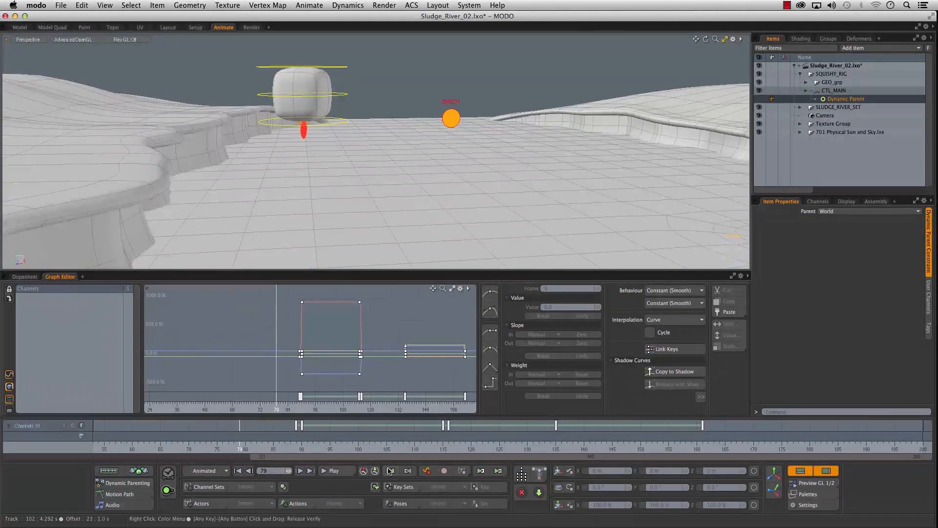
{"action": "right_click_drag", "start_coordinate": [459, 158], "coordinate": [270, 206], "text": "alt"}
{"action": "middle_click_drag", "start_coordinate": [425, 215], "coordinate": [352, 171], "text": "alt"}
{"action": "left_click_drag", "start_coordinate": [420, 447], "coordinate": [189, 447]}
{"action": "right_click_drag", "start_coordinate": [98, 128], "coordinate": [138, 128], "text": "alt"}
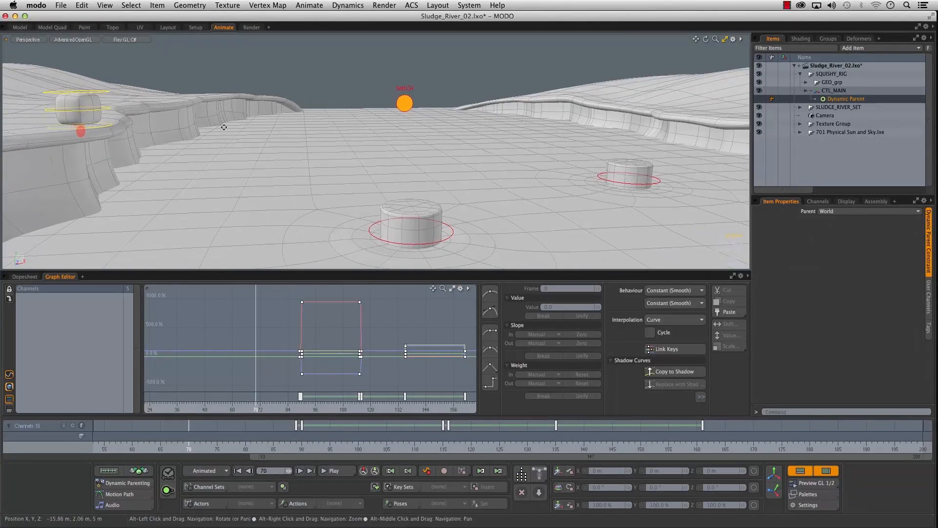
{"action": "middle_click_drag", "start_coordinate": [138, 128], "coordinate": [117, 125], "text": "alt"}
{"action": "left_click", "coordinate": [73, 128]}
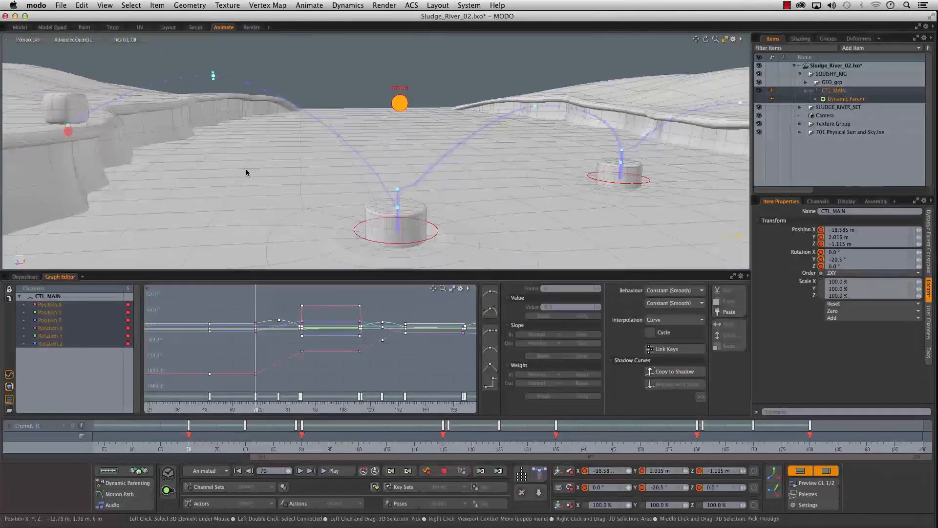
{"action": "middle_click_drag", "start_coordinate": [216, 110], "coordinate": [255, 130], "text": "alt"}
{"action": "scroll", "coordinate": [268, 109], "scroll_direction": "up", "scroll_amount": 2}
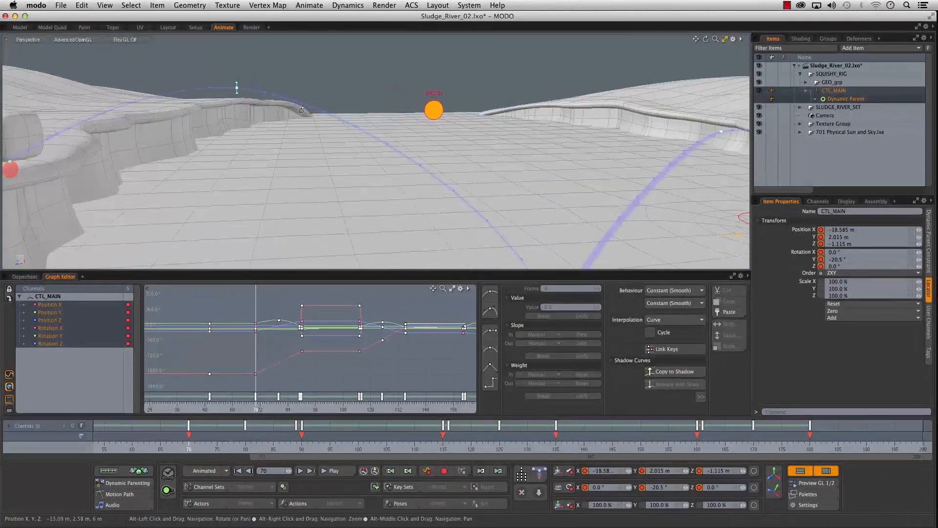
- Isolate CTL_MAIN's Position Y curve and raise the first jump's frame 80 key to about 4.27 m
{"action": "left_click_drag", "start_coordinate": [295, 449], "coordinate": [245, 448]}
{"action": "middle_click_drag", "start_coordinate": [286, 97], "coordinate": [314, 172], "text": "alt"}
{"action": "left_click_drag", "start_coordinate": [314, 171], "coordinate": [286, 116], "text": "alt"}
{"action": "right_click_drag", "start_coordinate": [288, 319], "coordinate": [338, 319], "text": "alt"}
{"action": "left_click_drag", "start_coordinate": [289, 319], "coordinate": [347, 348], "text": "alt"}
{"action": "left_click", "coordinate": [68, 312]}
{"action": "right_click_drag", "start_coordinate": [337, 342], "coordinate": [353, 335], "text": "alt"}
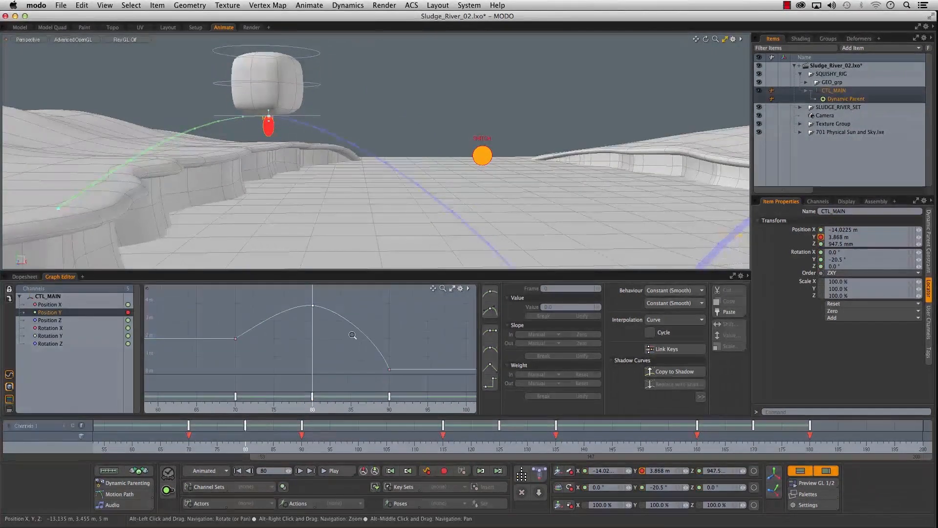
{"action": "left_click_drag", "start_coordinate": [268, 116], "coordinate": [310, 90]}
{"action": "right_click_drag", "start_coordinate": [508, 149], "coordinate": [368, 171], "text": "alt"}
{"action": "middle_click_drag", "start_coordinate": [368, 172], "coordinate": [343, 179], "text": "alt"}
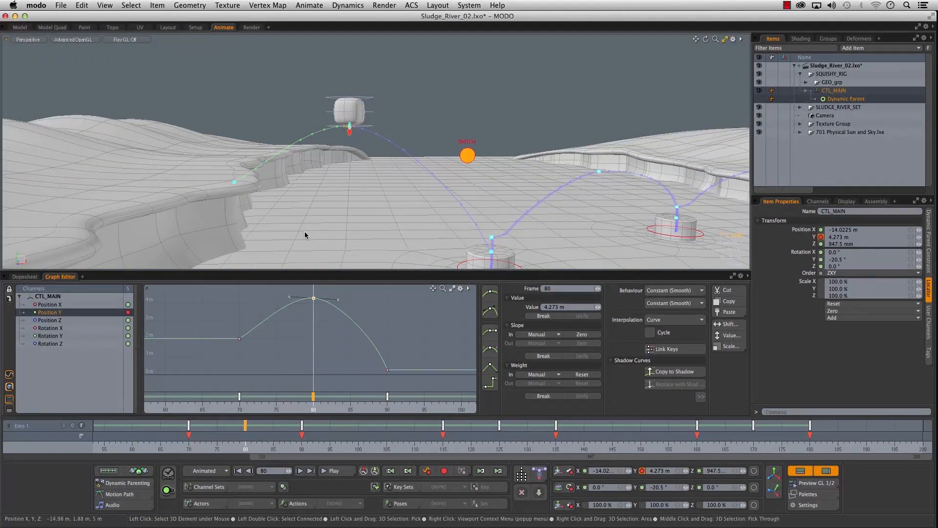
- Raise the frame 80 key to about 4.61 m and lift the frame 70 key's outgoing tangent to round the takeoff arc
{"action": "right_click_drag", "start_coordinate": [316, 158], "coordinate": [338, 162], "text": "alt"}
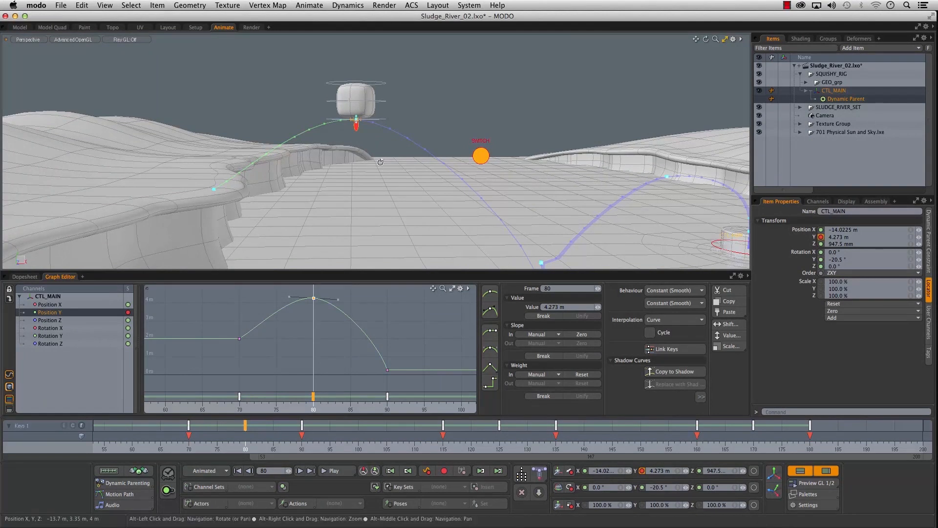
{"action": "scroll", "coordinate": [380, 164], "scroll_direction": "down", "scroll_amount": 2}
{"action": "left_click_drag", "start_coordinate": [412, 176], "coordinate": [356, 176], "text": "alt"}
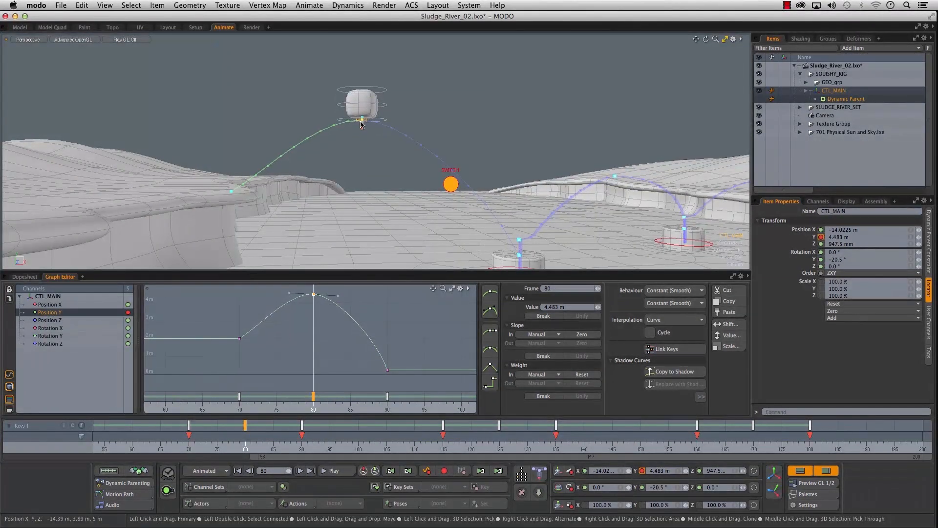
{"action": "left_click_drag", "start_coordinate": [359, 119], "coordinate": [360, 121]}
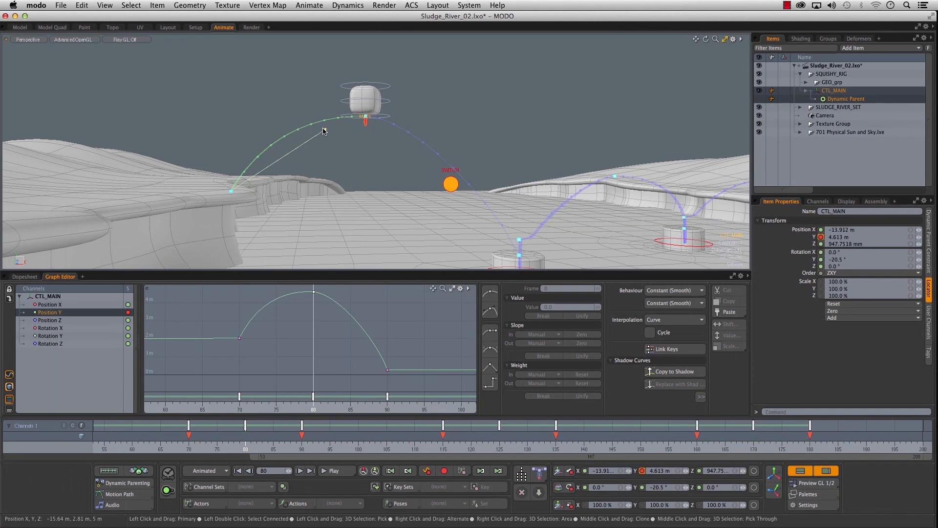
{"action": "left_click_drag", "start_coordinate": [328, 146], "coordinate": [350, 174], "text": "alt"}
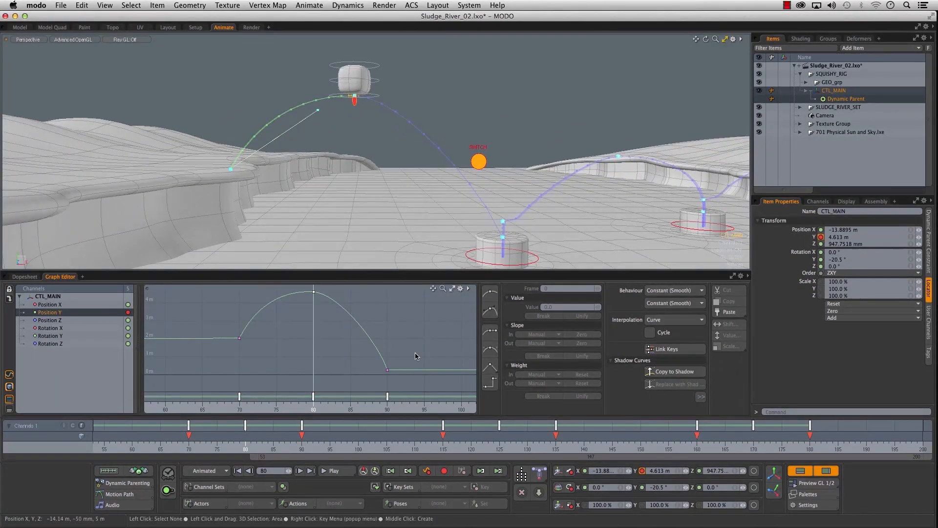
- Lift the incoming tangent of the frame 90 key so the first jump drops more steeply onto the first pillar
{"action": "left_click", "coordinate": [387, 369]}
{"action": "right_click_drag", "start_coordinate": [431, 218], "coordinate": [499, 211], "text": "alt"}
{"action": "left_click_drag", "start_coordinate": [379, 340], "coordinate": [381, 338]}
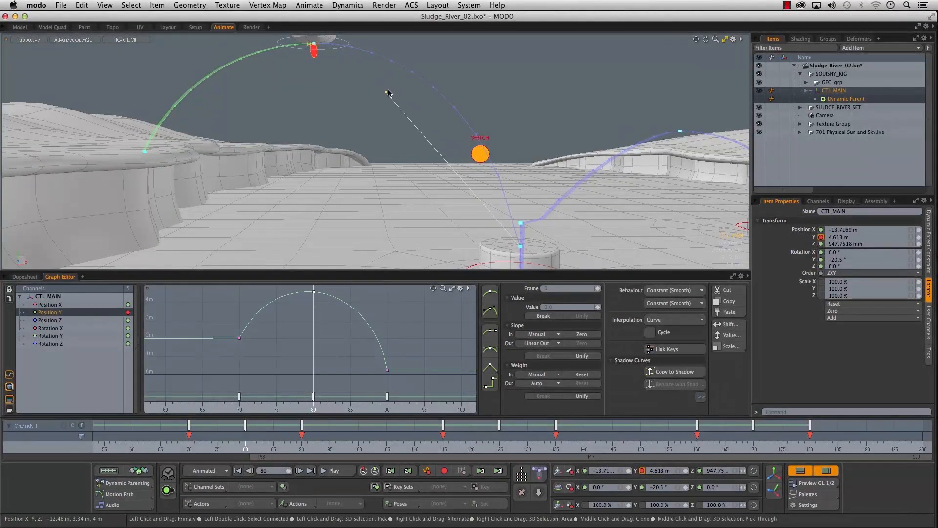
{"action": "left_click_drag", "start_coordinate": [425, 125], "coordinate": [397, 123], "text": "alt"}
{"action": "left_click_drag", "start_coordinate": [461, 129], "coordinate": [496, 67], "text": "ctrl+alt"}
{"action": "left_click", "coordinate": [497, 68]}
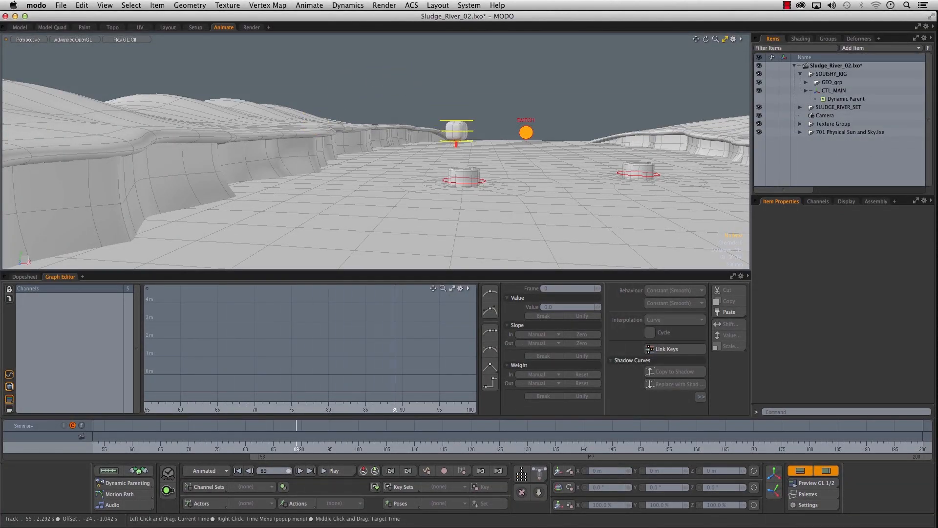
- Raise CTL_MAIN's frame 125 key to heighten the arc of the jump between the two pillars
{"action": "left_click_drag", "start_coordinate": [403, 447], "coordinate": [477, 447]}
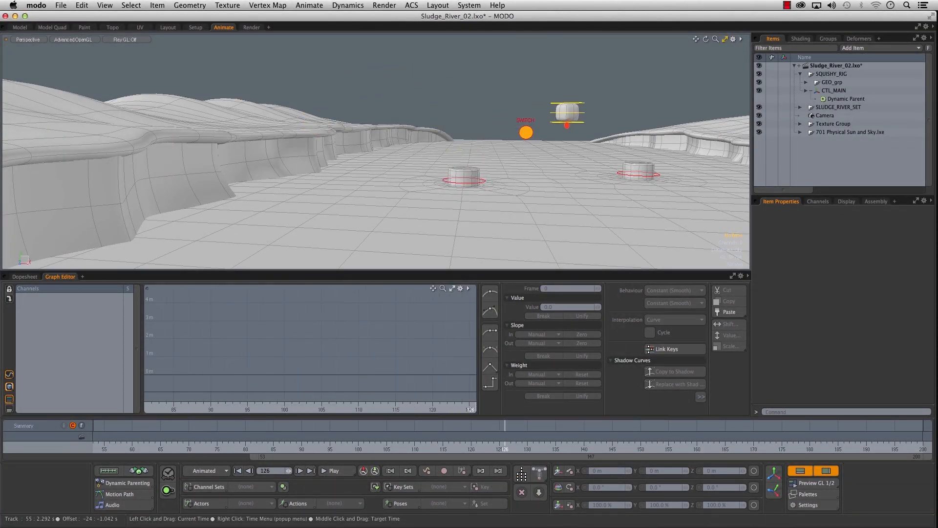
{"action": "left_click", "coordinate": [549, 126]}
{"action": "left_click_drag", "start_coordinate": [547, 159], "coordinate": [405, 190], "text": "alt"}
{"action": "right_click_drag", "start_coordinate": [342, 191], "coordinate": [410, 192], "text": "alt"}
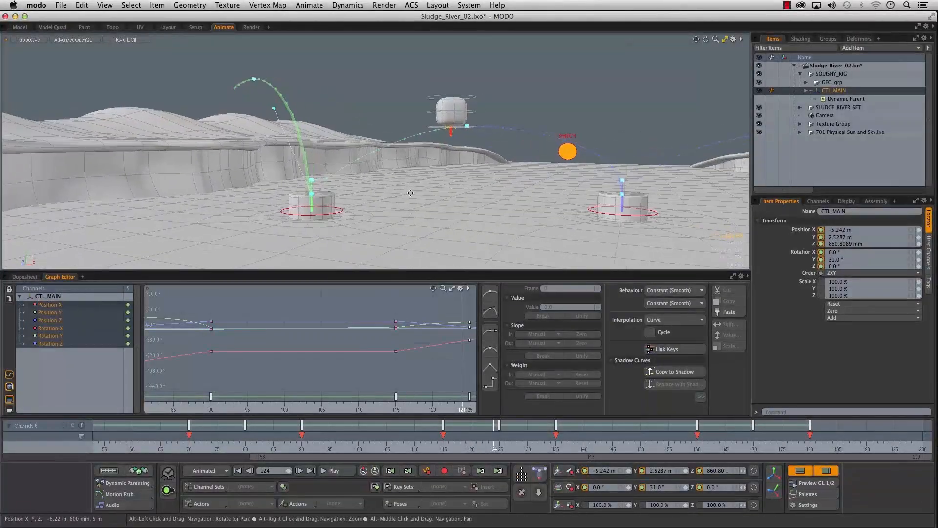
{"action": "middle_click_drag", "start_coordinate": [410, 192], "coordinate": [359, 202], "text": "alt"}
{"action": "left_click_drag", "start_coordinate": [358, 203], "coordinate": [337, 207], "text": "alt"}
{"action": "middle_click_drag", "start_coordinate": [394, 159], "coordinate": [385, 173], "text": "alt"}
{"action": "right_click_drag", "start_coordinate": [385, 173], "coordinate": [411, 174], "text": "alt"}
{"action": "left_click", "coordinate": [500, 447]}
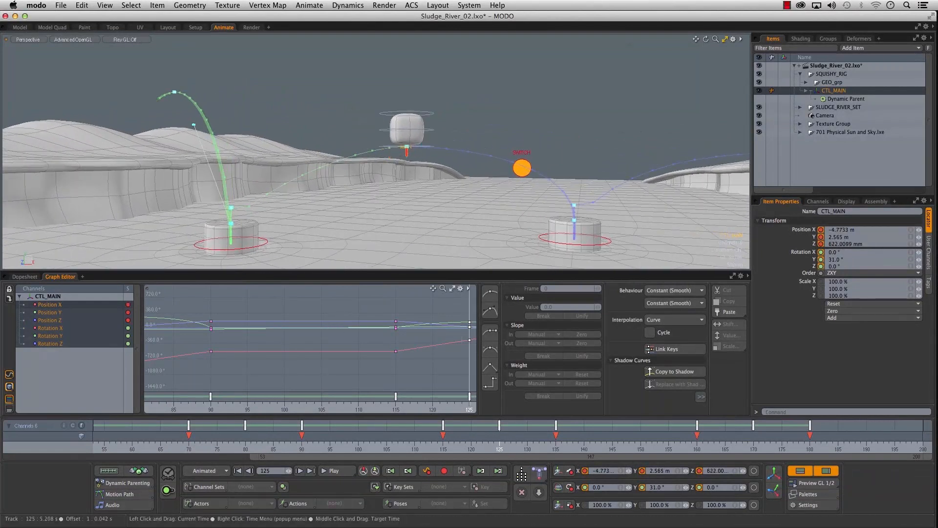
{"action": "right_click_drag", "start_coordinate": [461, 228], "coordinate": [484, 228], "text": "alt"}
{"action": "left_click_drag", "start_coordinate": [416, 147], "coordinate": [414, 102]}
- Pull up the outgoing tangent of the frame 115 key to steepen CTL_MAIN's takeoff from the first pillar
{"action": "middle_click_drag", "start_coordinate": [233, 183], "coordinate": [282, 161], "text": "alt"}
{"action": "left_click", "coordinate": [444, 446]}
{"action": "middle_click_drag", "start_coordinate": [362, 186], "coordinate": [379, 189], "text": "alt"}
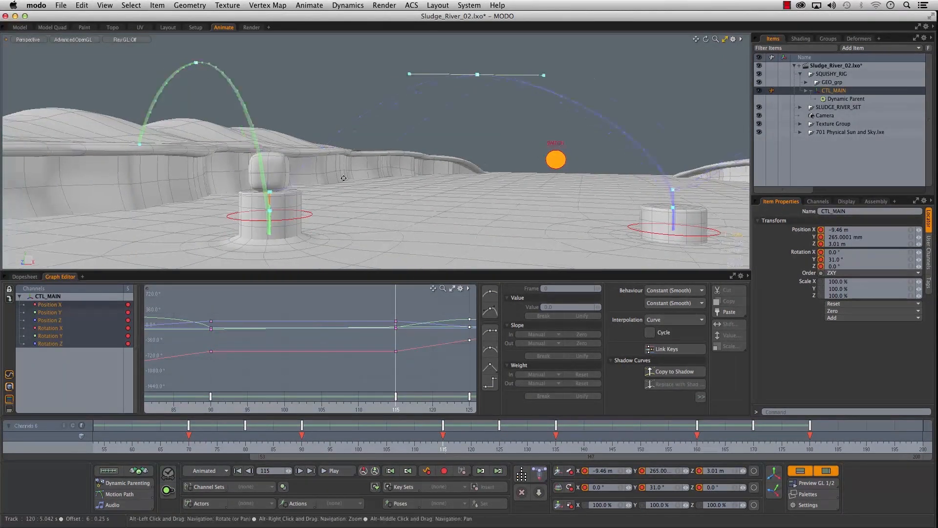
{"action": "left_click_drag", "start_coordinate": [378, 188], "coordinate": [411, 184], "text": "alt"}
{"action": "right_click_drag", "start_coordinate": [411, 184], "coordinate": [343, 182], "text": "alt"}
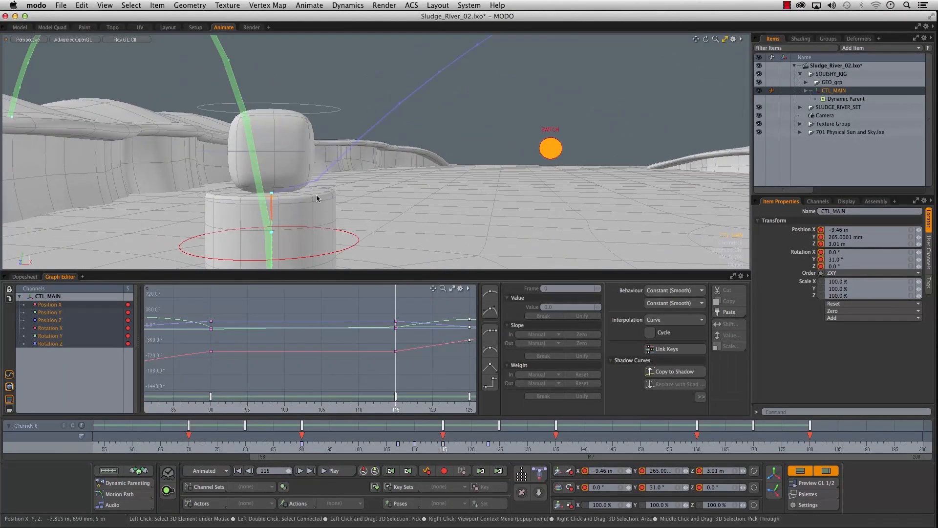
{"action": "left_click", "coordinate": [462, 450]}
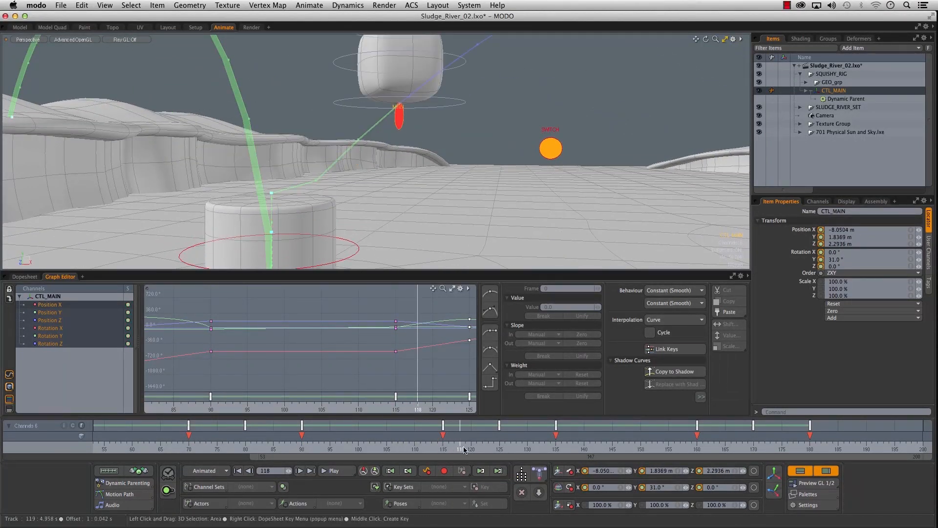
{"action": "left_click_drag", "start_coordinate": [293, 203], "coordinate": [356, 181], "text": "alt"}
{"action": "right_click_drag", "start_coordinate": [356, 181], "coordinate": [312, 181], "text": "alt"}
{"action": "middle_click_drag", "start_coordinate": [396, 165], "coordinate": [406, 190], "text": "alt"}
{"action": "right_click_drag", "start_coordinate": [421, 196], "coordinate": [406, 199], "text": "alt"}
{"action": "middle_click_drag", "start_coordinate": [414, 201], "coordinate": [388, 176], "text": "alt"}
{"action": "left_click_drag", "start_coordinate": [392, 175], "coordinate": [387, 116]}
- Examine CTL_MAIN's animation curves and its descent toward the second pillar around frame 131
{"action": "middle_click_drag", "start_coordinate": [384, 338], "coordinate": [279, 356], "text": "alt"}
{"action": "right_click_drag", "start_coordinate": [294, 350], "coordinate": [304, 322], "text": "alt"}
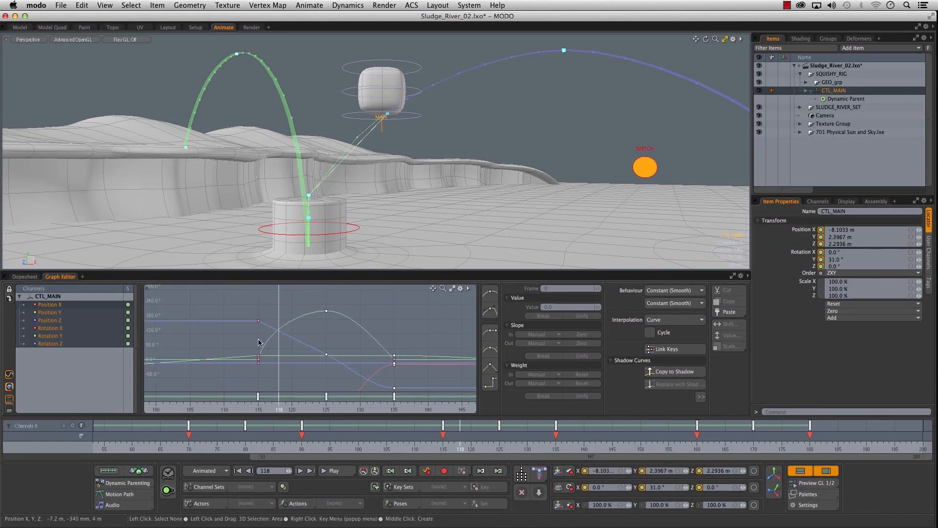
{"action": "middle_click_drag", "start_coordinate": [473, 312], "coordinate": [355, 312], "text": "alt"}
{"action": "right_click_drag", "start_coordinate": [567, 174], "coordinate": [541, 164], "text": "alt"}
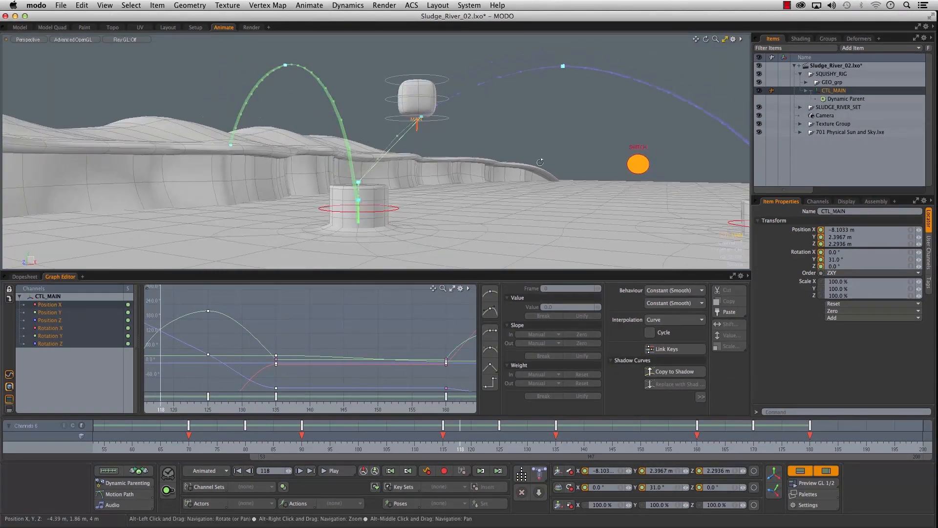
{"action": "middle_click_drag", "start_coordinate": [541, 165], "coordinate": [388, 158], "text": "alt"}
{"action": "left_click_drag", "start_coordinate": [388, 159], "coordinate": [367, 157], "text": "alt"}
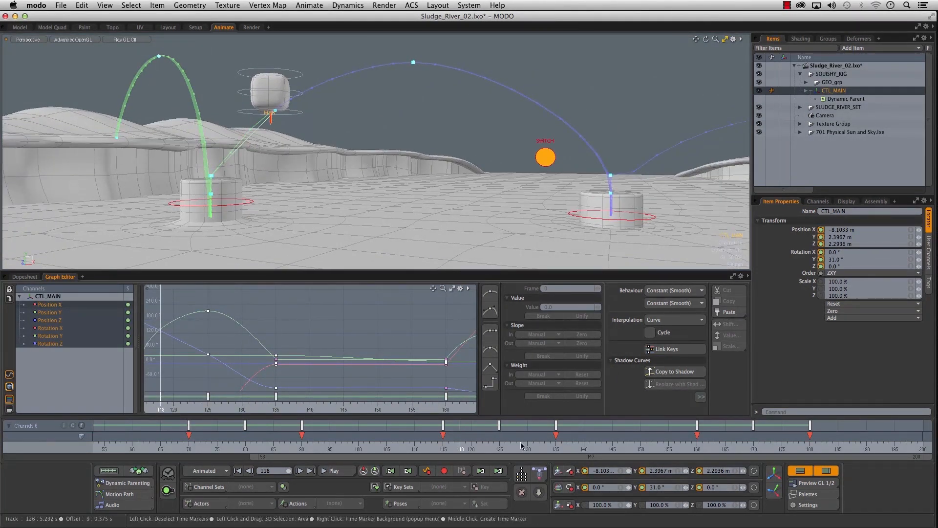
{"action": "left_click_drag", "start_coordinate": [460, 448], "coordinate": [560, 438]}
{"action": "left_click_drag", "start_coordinate": [661, 169], "coordinate": [484, 157], "text": "alt"}
{"action": "right_click_drag", "start_coordinate": [484, 157], "coordinate": [532, 157], "text": "alt"}
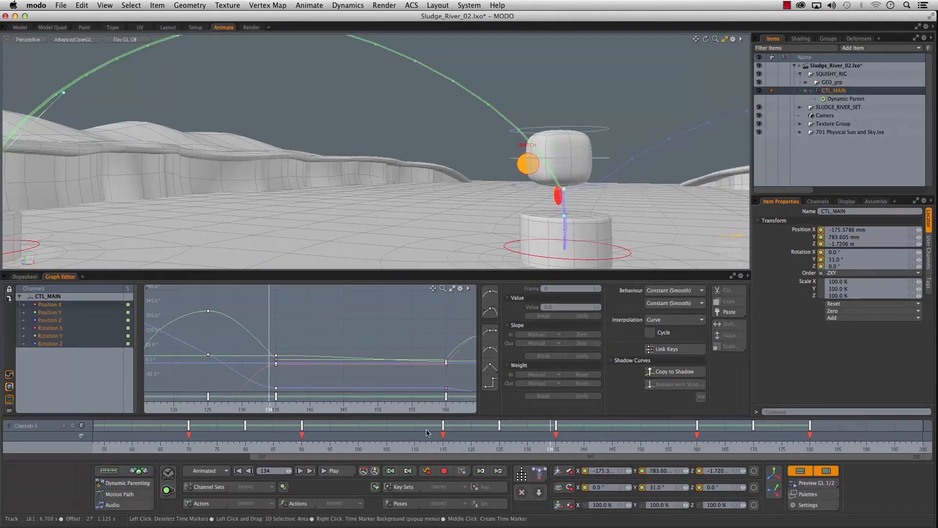
{"action": "left_click_drag", "start_coordinate": [539, 445], "coordinate": [533, 448]}
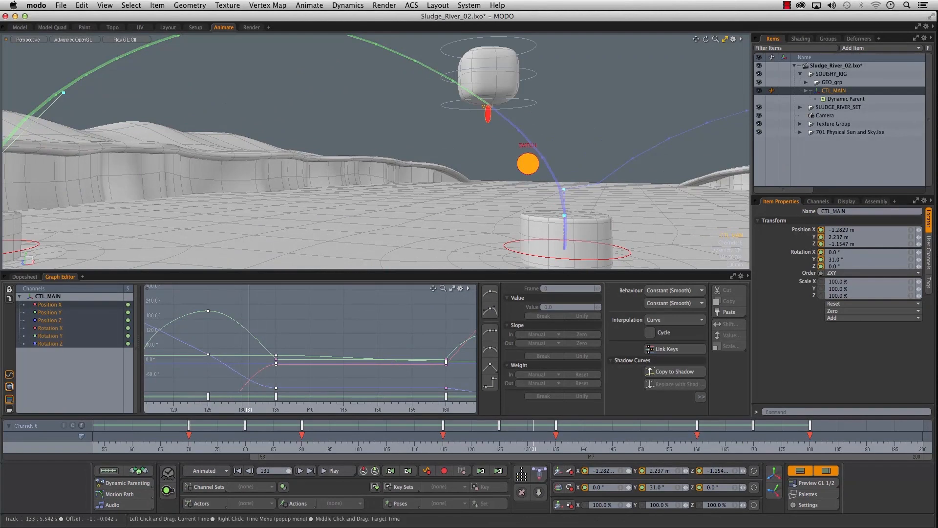
- Pull up the incoming tangent of the frame 135 key to round CTL_MAIN's descent onto the second pillar
{"action": "left_click", "coordinate": [564, 215]}
{"action": "left_click", "coordinate": [488, 116]}
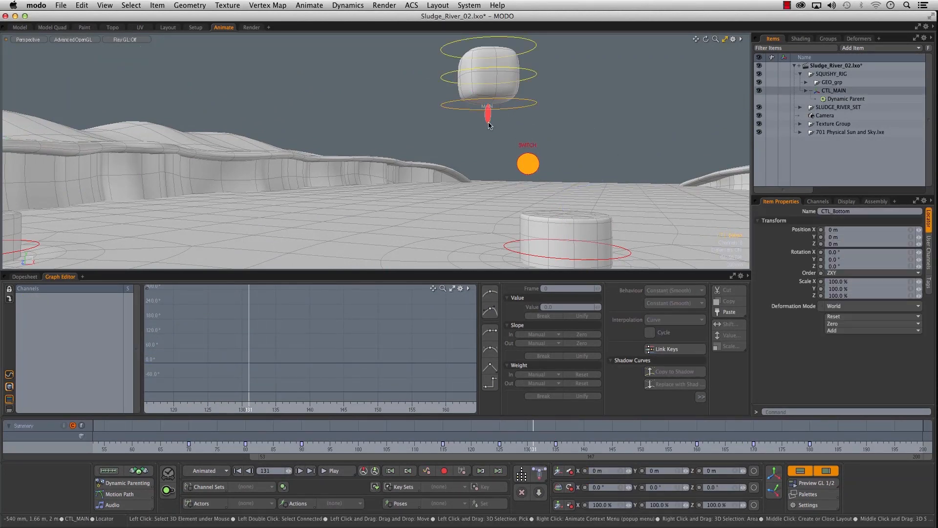
{"action": "left_click", "coordinate": [562, 216]}
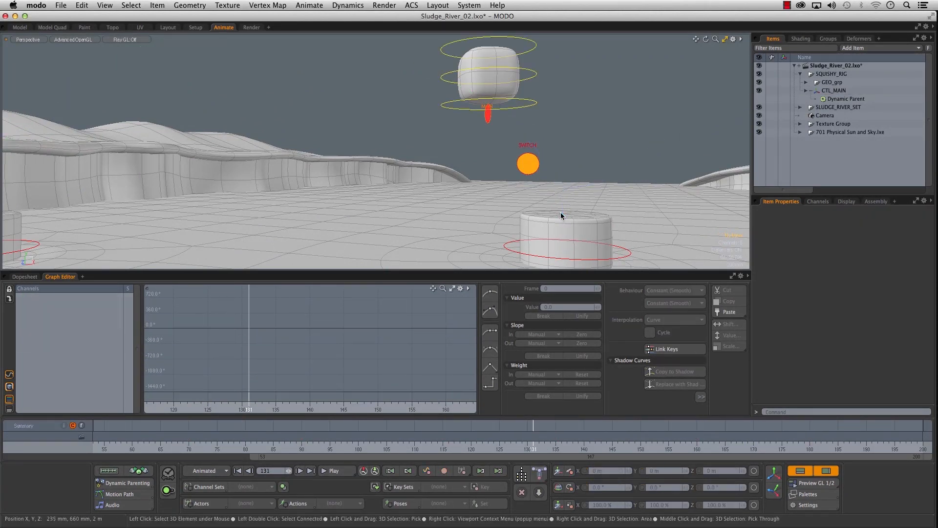
{"action": "left_click", "coordinate": [489, 116]}
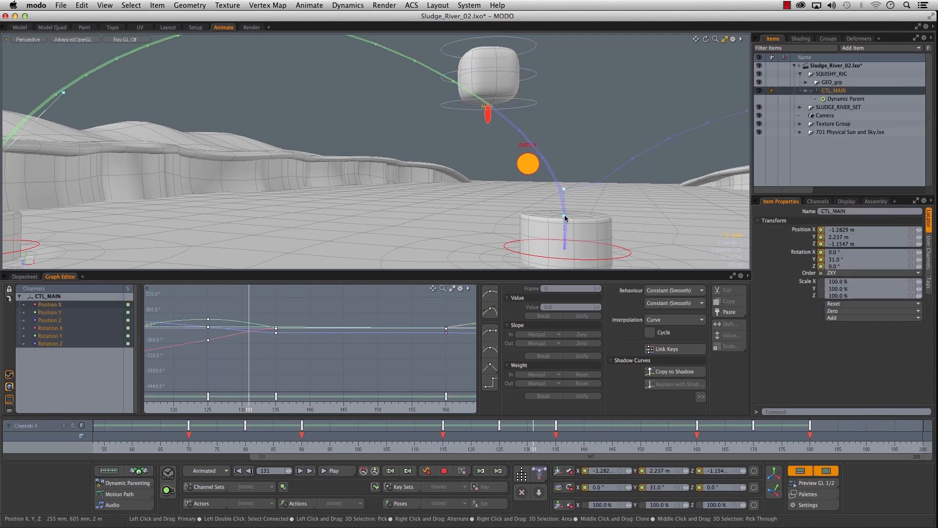
{"action": "key", "text": "super+z"}
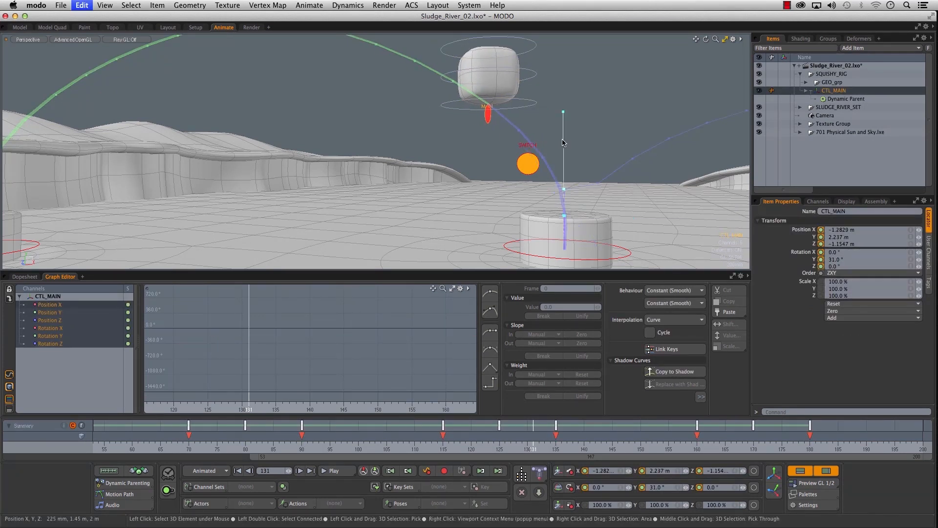
{"action": "left_click_drag", "start_coordinate": [563, 114], "coordinate": [563, 86]}
{"action": "mouse_move", "coordinate": [581, 118]}
{"action": "left_mouse_down", "text": "ctrl+alt"}
{"action": "mouse_move", "coordinate": [558, 119]}
{"action": "mouse_move", "coordinate": [553, 150]}
{"action": "mouse_move", "coordinate": [564, 115]}
{"action": "left_mouse_up", "text": "ctrl+alt"}
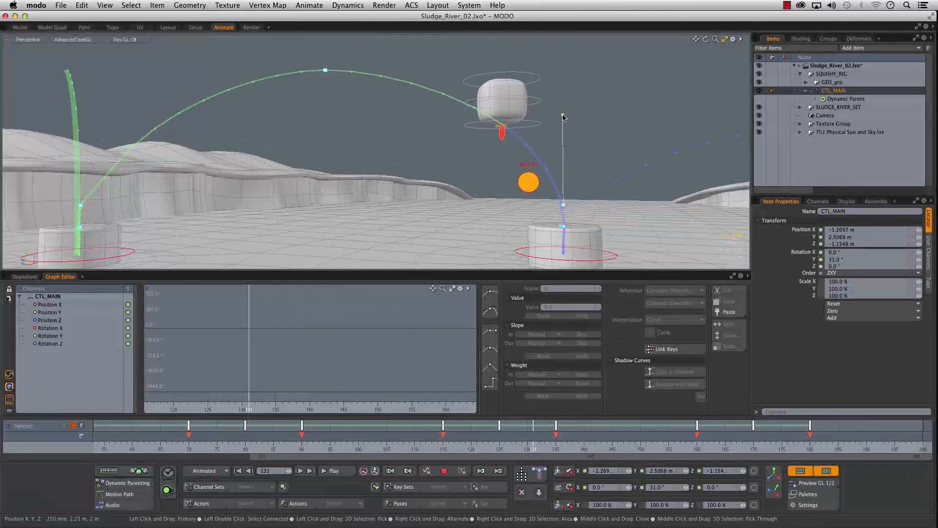
{"action": "left_click_drag", "start_coordinate": [380, 128], "coordinate": [440, 115], "text": "alt+shift"}
{"action": "left_click_drag", "start_coordinate": [300, 111], "coordinate": [315, 96], "text": "alt+shift"}
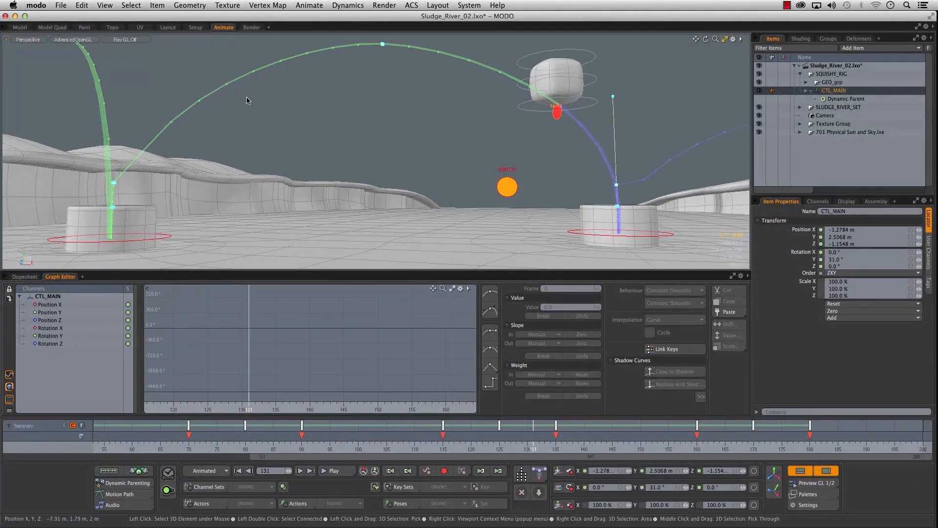
{"action": "left_click_drag", "start_coordinate": [151, 184], "coordinate": [286, 118], "text": "alt"}
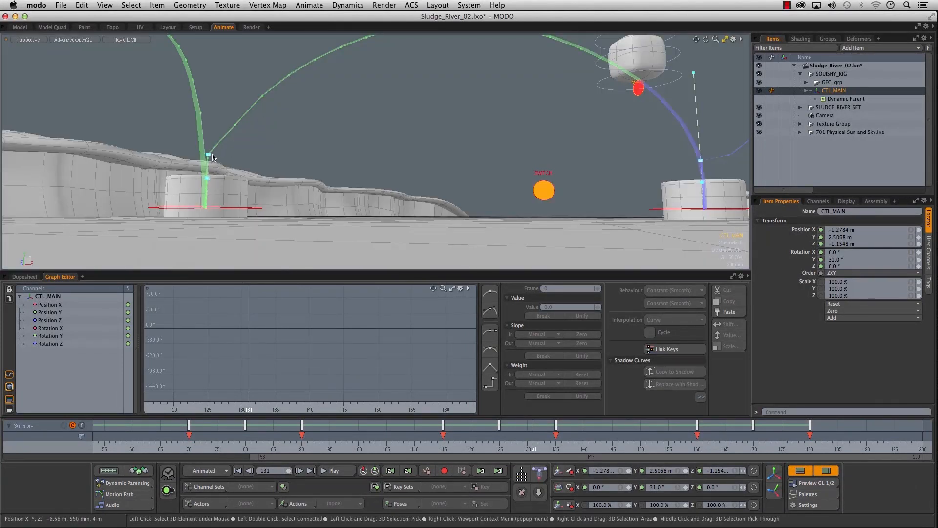
{"action": "left_click_drag", "start_coordinate": [290, 72], "coordinate": [246, 117], "text": "alt+shift"}
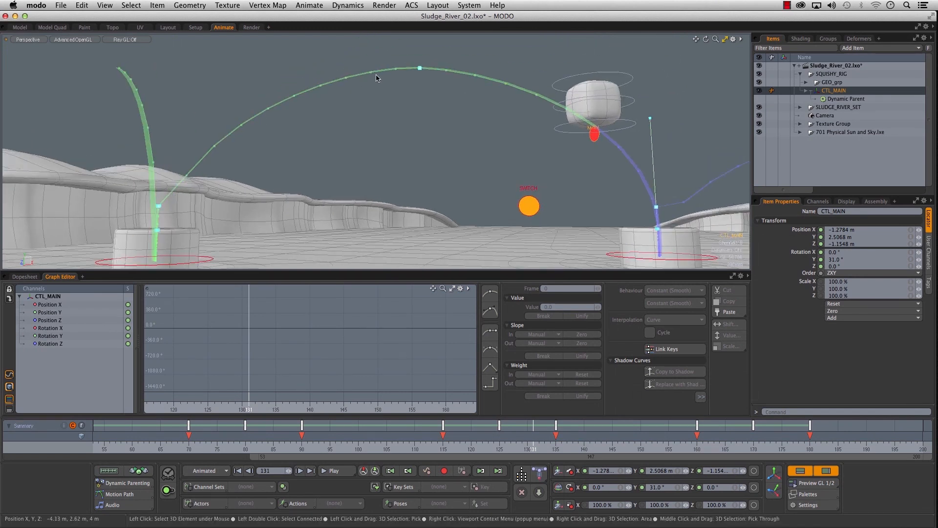
{"action": "left_click", "coordinate": [576, 187]}
- Raise CTL_MAIN's frame 170 key to about 3.98 m in Y and lengthen its tangent handles to widen the final arc
{"action": "left_click_drag", "start_coordinate": [519, 162], "coordinate": [210, 121], "text": "alt"}
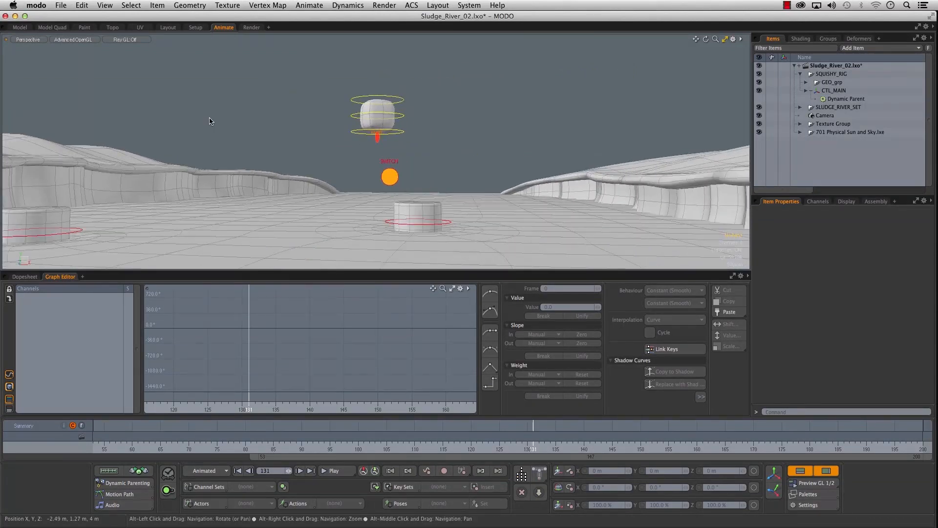
{"action": "left_click_drag", "start_coordinate": [315, 451], "coordinate": [754, 450]}
{"action": "left_click_drag", "start_coordinate": [594, 164], "coordinate": [515, 184], "text": "alt"}
{"action": "left_click", "coordinate": [512, 155]}
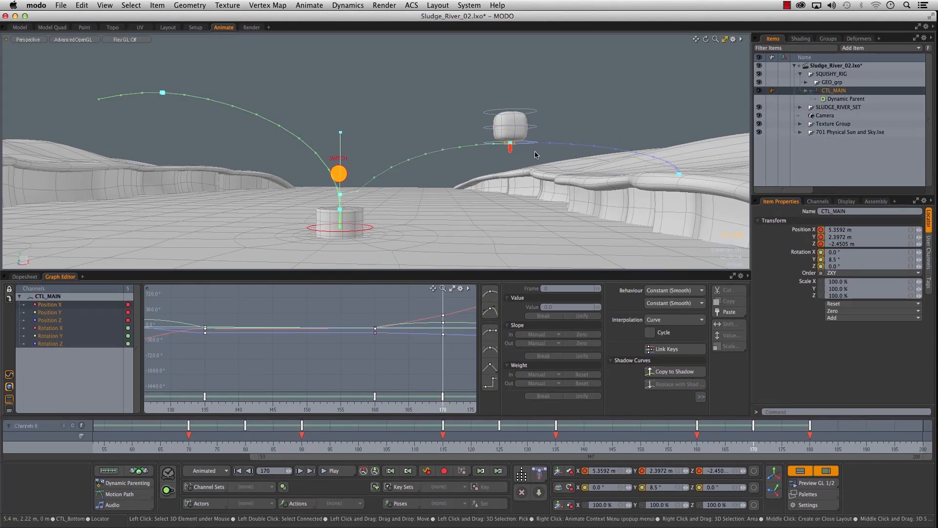
{"action": "left_click_drag", "start_coordinate": [507, 146], "coordinate": [517, 91]}
{"action": "left_click_drag", "start_coordinate": [517, 108], "coordinate": [462, 111], "text": "alt"}
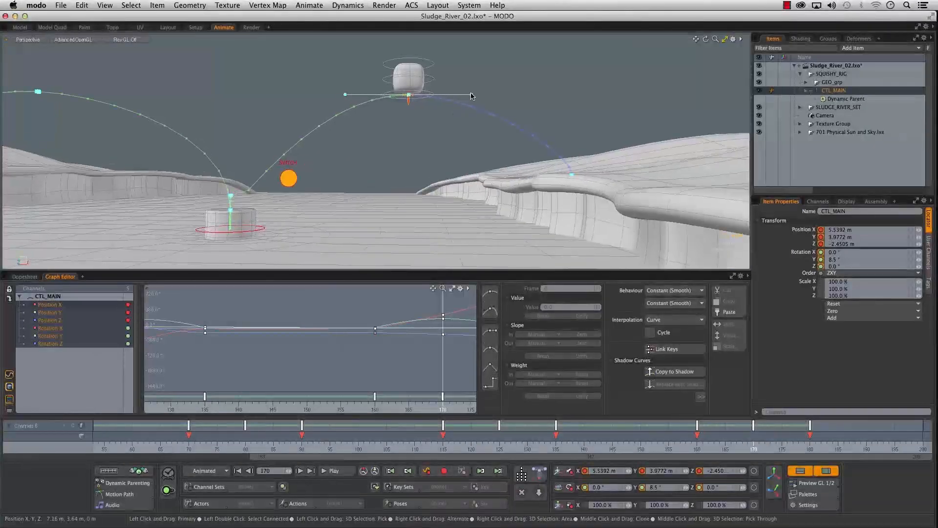
{"action": "left_click_drag", "start_coordinate": [486, 95], "coordinate": [504, 92]}
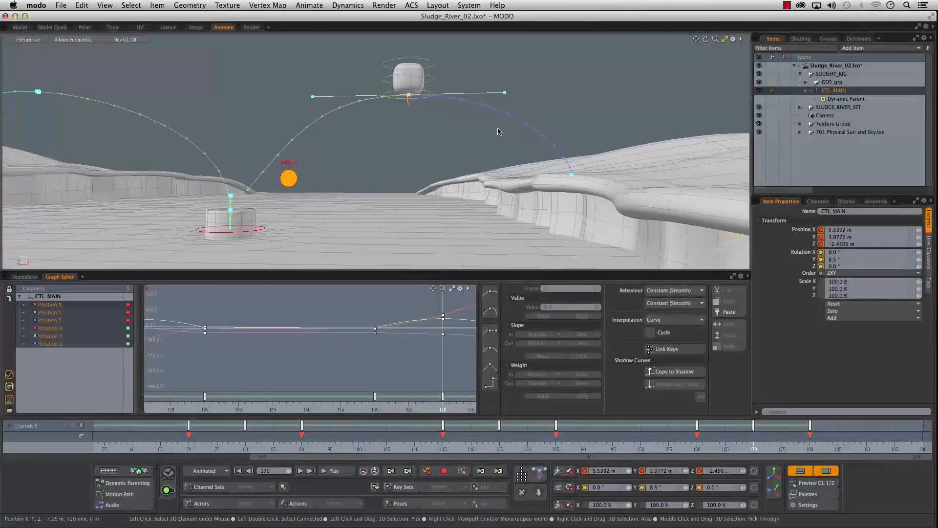
- Fit CTL_MAIN's Position Y curve in the graph and slightly shorten the tangent handles of the frame 170 key
{"action": "left_click", "coordinate": [67, 307]}
{"action": "left_click", "coordinate": [56, 312]}
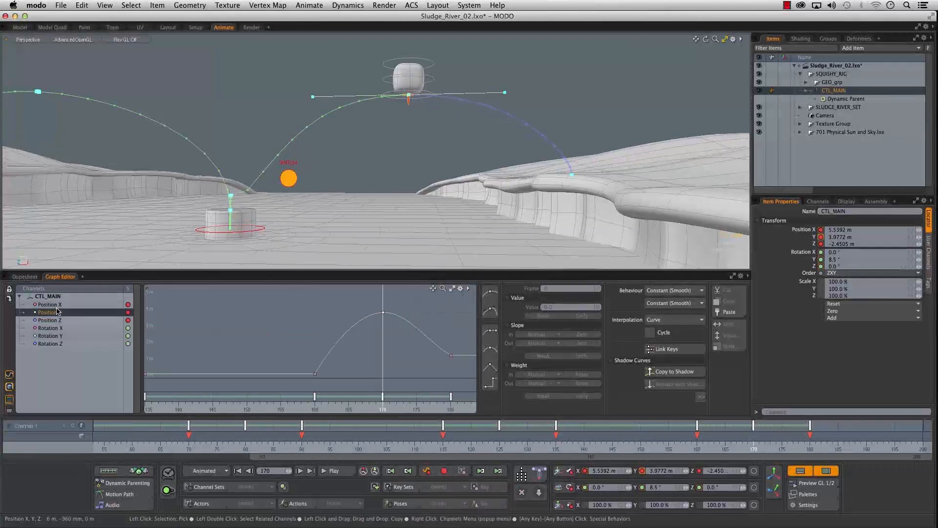
{"action": "key", "text": "a"}
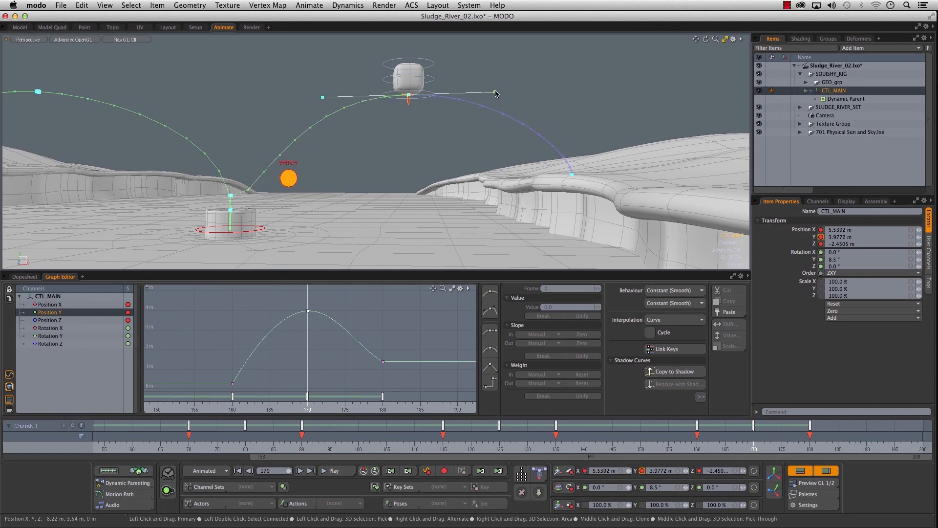
{"action": "left_click", "coordinate": [333, 149]}
{"action": "left_click_drag", "start_coordinate": [333, 149], "coordinate": [383, 178], "text": "alt+shift"}
{"action": "left_click", "coordinate": [454, 97]}
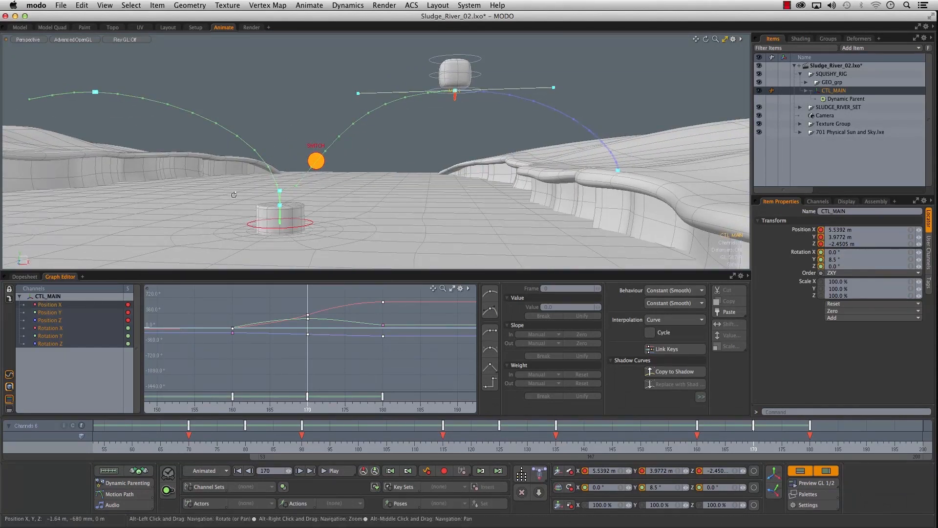
- Pull up the outgoing tangent of the frame 160 key to steepen CTL_MAIN's takeoff from the second pillar
{"action": "left_click_drag", "start_coordinate": [283, 192], "coordinate": [317, 195], "text": "alt+shift"}
{"action": "scroll", "coordinate": [317, 195], "scroll_direction": "up", "scroll_amount": 4}
{"action": "left_click", "coordinate": [310, 193]}
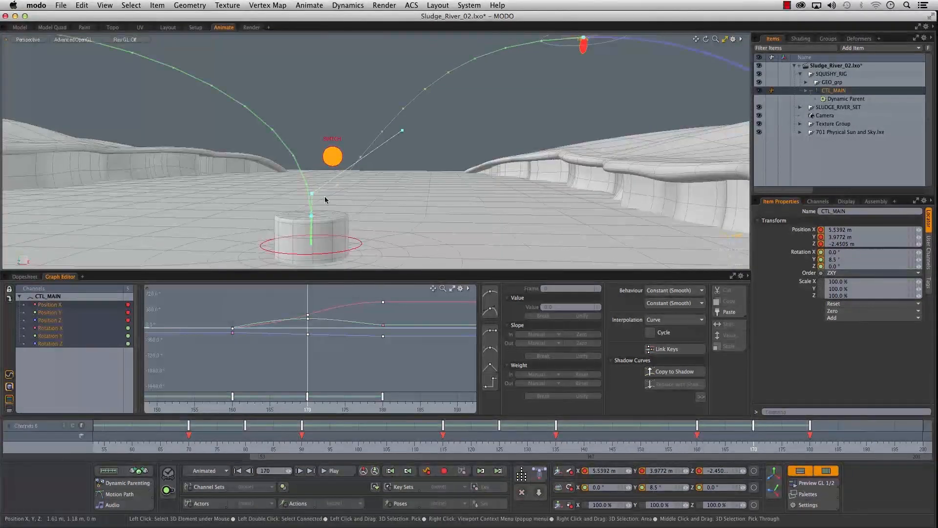
{"action": "left_click_drag", "start_coordinate": [400, 137], "coordinate": [403, 129]}
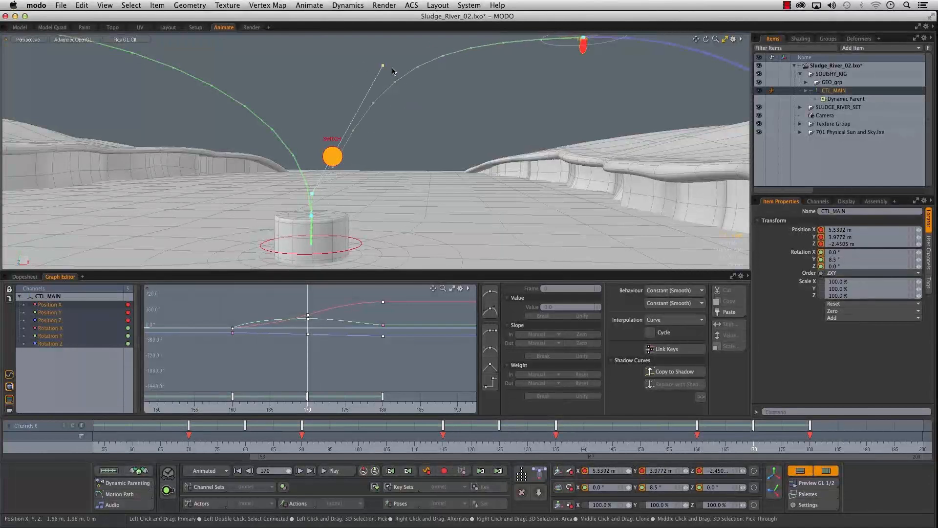
- Move CTL_MAIN's frame 170 key to about 5.66 m in X and 4.17 m in Y and level its tangent handles
{"action": "left_click_drag", "start_coordinate": [352, 88], "coordinate": [318, 160], "text": "alt"}
{"action": "left_click_drag", "start_coordinate": [434, 63], "coordinate": [578, 116]}
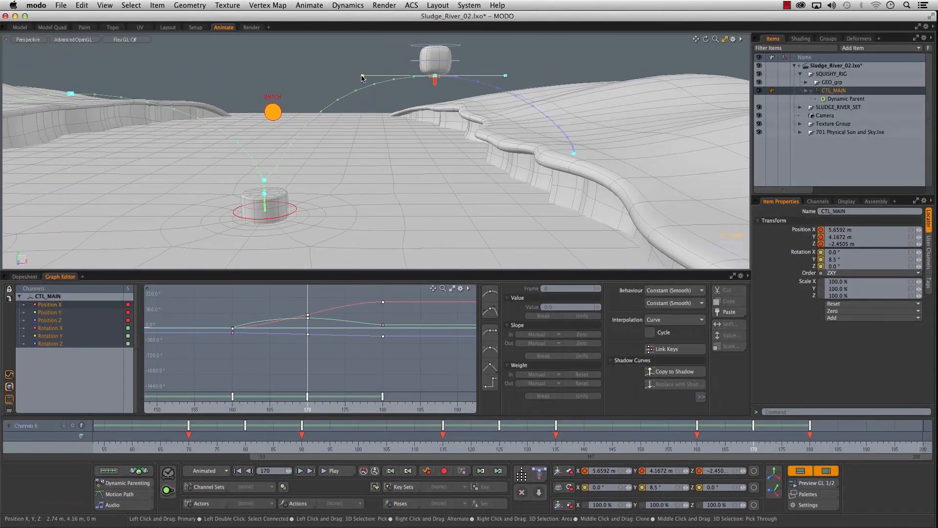
{"action": "left_click_drag", "start_coordinate": [354, 80], "coordinate": [438, 95], "text": "alt"}
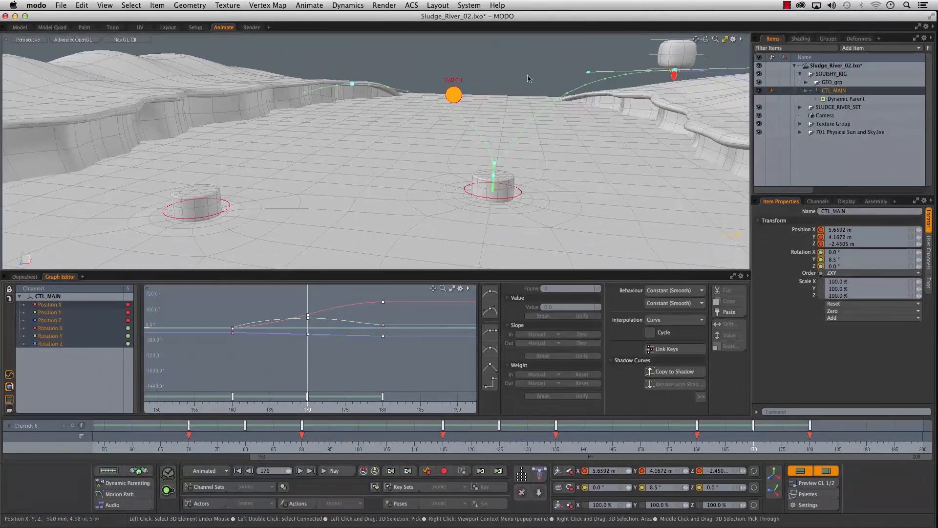
- Show the full time range from frame 0 and scrub through the jumps to review CTL_MAIN's complete motion path
{"action": "scroll", "coordinate": [528, 78], "scroll_direction": "down", "scroll_amount": 5}
{"action": "left_click_drag", "start_coordinate": [528, 78], "coordinate": [557, 90], "text": "alt"}
{"action": "left_click", "coordinate": [104, 445]}
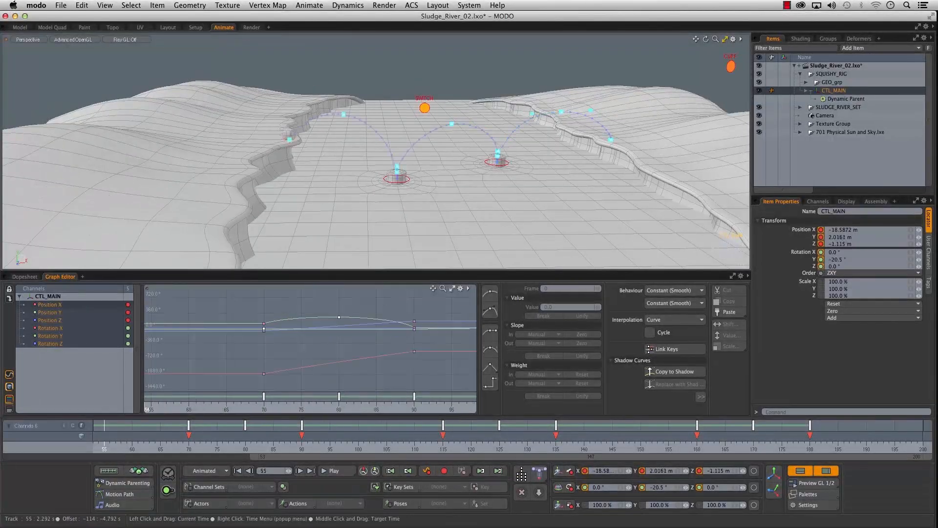
{"action": "left_click_drag", "start_coordinate": [255, 456], "coordinate": [6, 457]}
{"action": "left_click_drag", "start_coordinate": [109, 445], "coordinate": [150, 448]}
{"action": "left_click_drag", "start_coordinate": [430, 195], "coordinate": [378, 200], "text": "alt"}
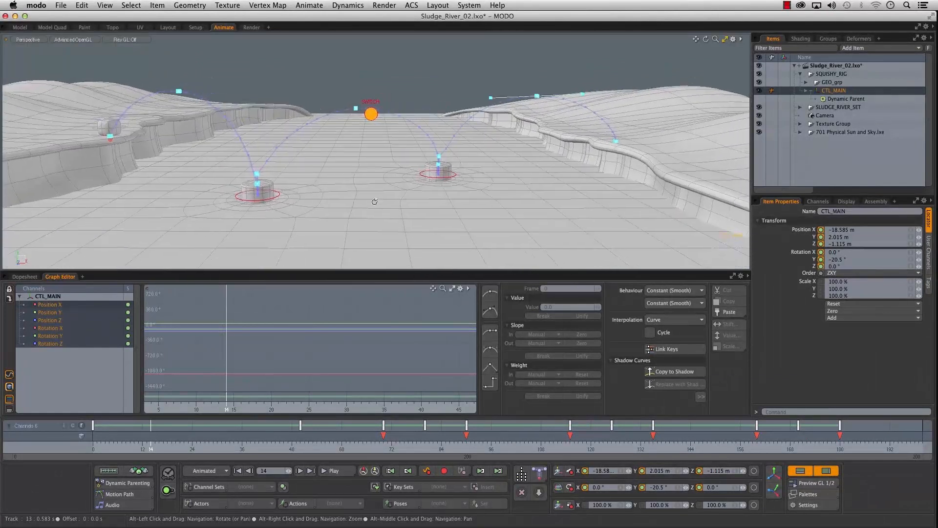
{"action": "left_click_drag", "start_coordinate": [143, 447], "coordinate": [117, 447]}
{"action": "left_click_drag", "start_coordinate": [342, 448], "coordinate": [786, 447]}
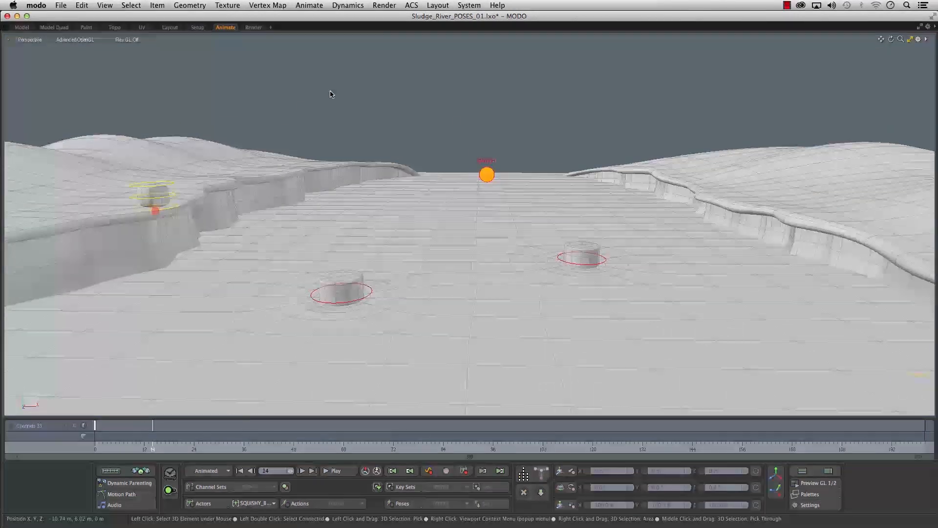
- In the Sludge_River_POSES_01 scene, turn on the SQUISHY_BOX_V2 material in the Shader Tree to display the box in blue
{"action": "left_click_drag", "start_coordinate": [341, 220], "coordinate": [323, 215], "text": "alt+shift"}
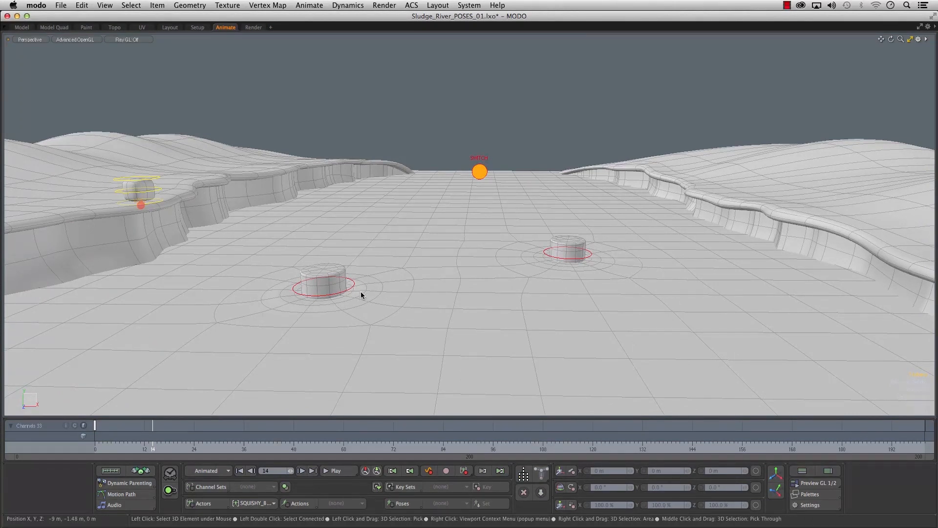
{"action": "left_click", "coordinate": [828, 471]}
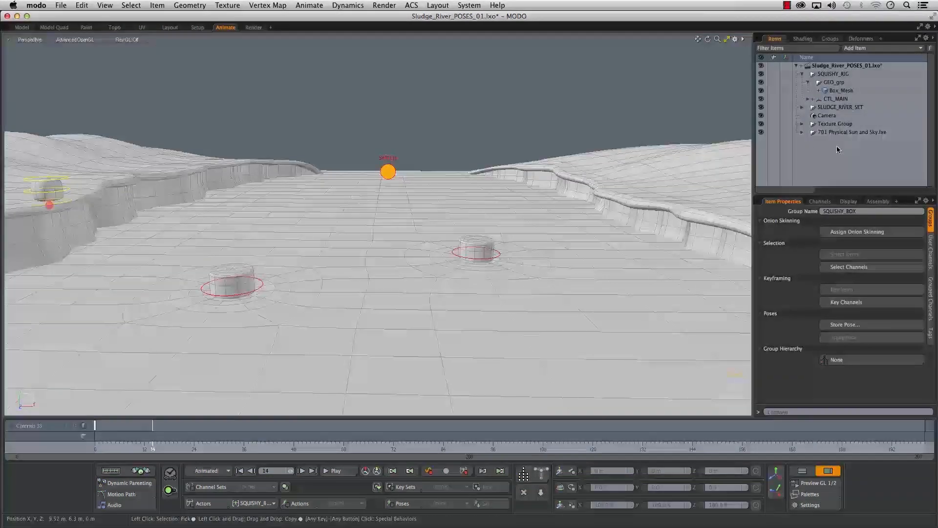
{"action": "left_click", "coordinate": [803, 39]}
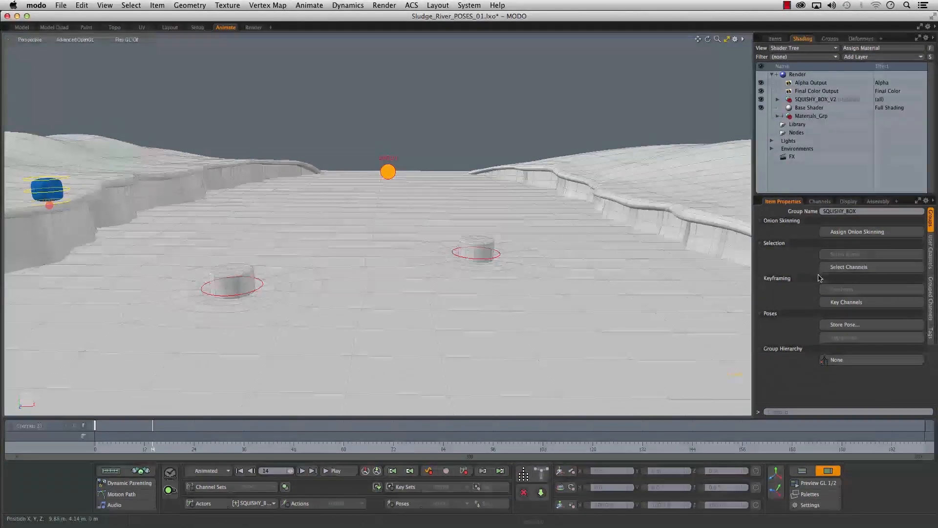
{"action": "left_click", "coordinate": [828, 471]}
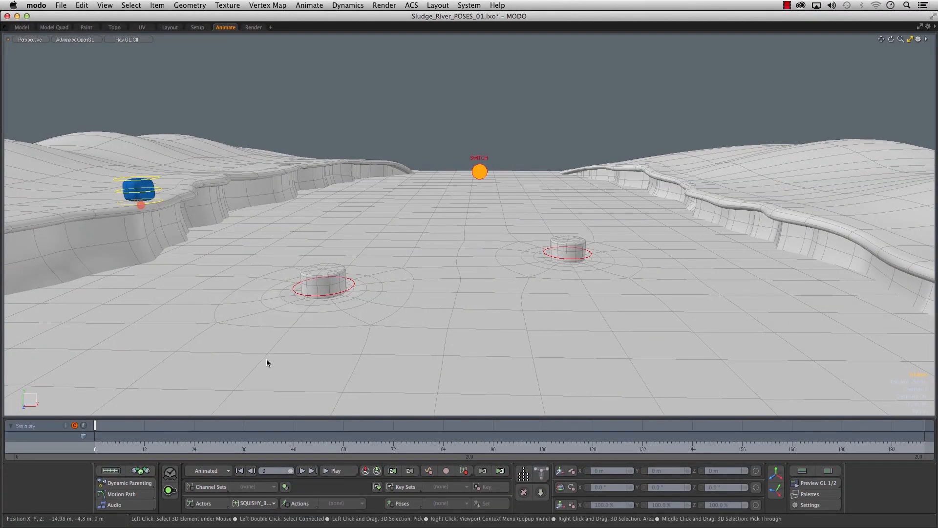
- Key all channels of the squishy box actor at frame 0 and check them in the Graph Editor
{"action": "left_click", "coordinate": [465, 473]}
{"action": "left_click", "coordinate": [802, 471]}
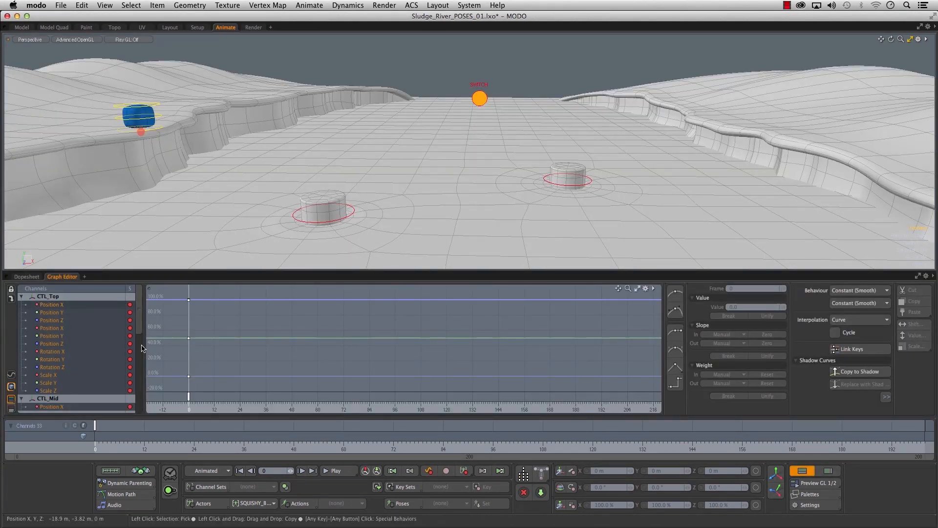
{"action": "mouse_move", "coordinate": [141, 310]}
{"action": "left_mouse_down"}
{"action": "mouse_move", "coordinate": [141, 387]}
{"action": "mouse_move", "coordinate": [142, 303]}
{"action": "left_mouse_up"}
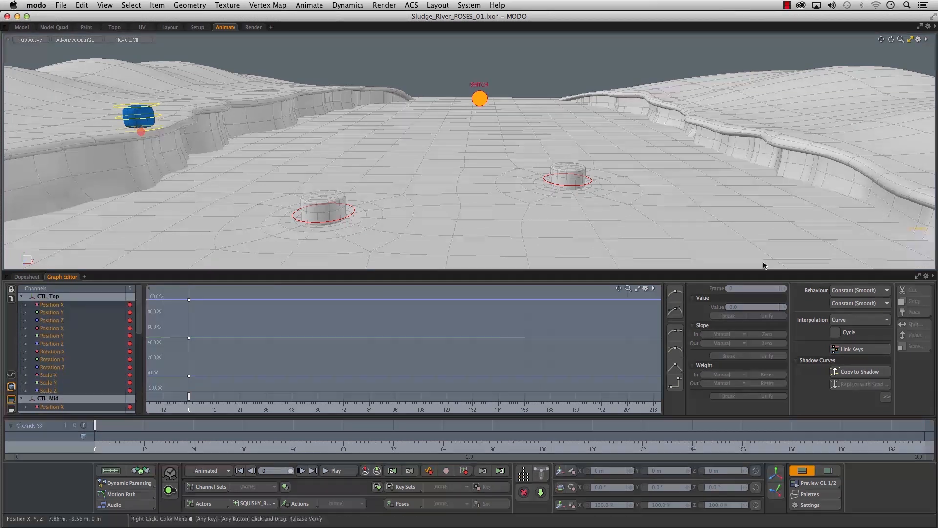
{"action": "left_click", "coordinate": [802, 472]}
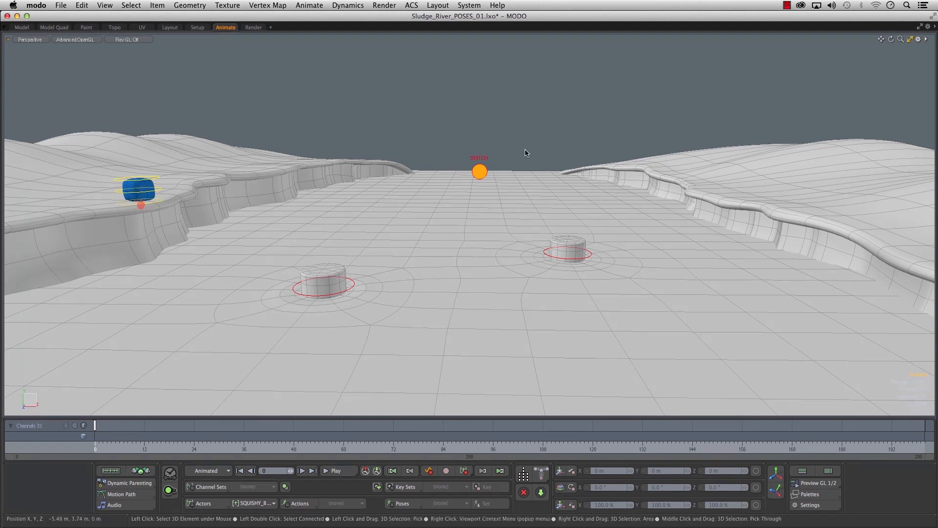
{"action": "left_click", "coordinate": [807, 477]}
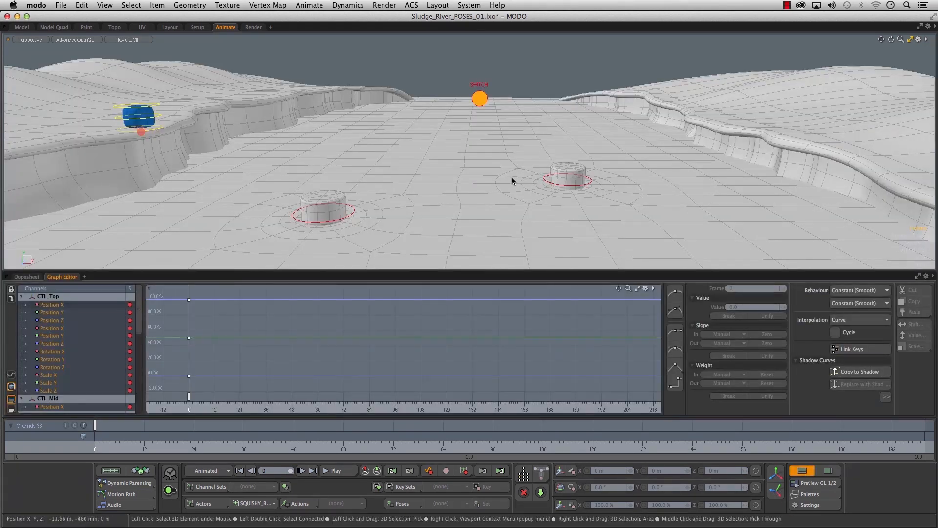
- Add a time marker from frame 90 to 115 for the box's rest on the first pillar
{"action": "middle_click_drag", "start_coordinate": [257, 161], "coordinate": [356, 167], "text": "alt"}
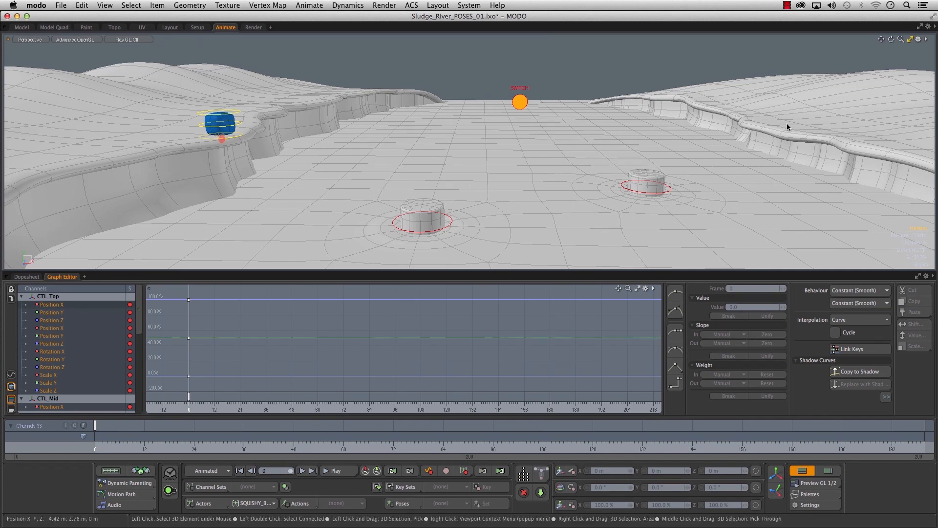
{"action": "mouse_move", "coordinate": [324, 168]}
{"action": "left_mouse_down", "text": "alt"}
{"action": "mouse_move", "coordinate": [315, 157]}
{"action": "mouse_move", "coordinate": [371, 181]}
{"action": "mouse_move", "coordinate": [329, 180]}
{"action": "left_mouse_up", "text": "alt"}
{"action": "right_click_drag", "start_coordinate": [328, 179], "coordinate": [438, 175], "text": "alt"}
{"action": "middle_click_drag", "start_coordinate": [323, 174], "coordinate": [409, 233], "text": "alt"}
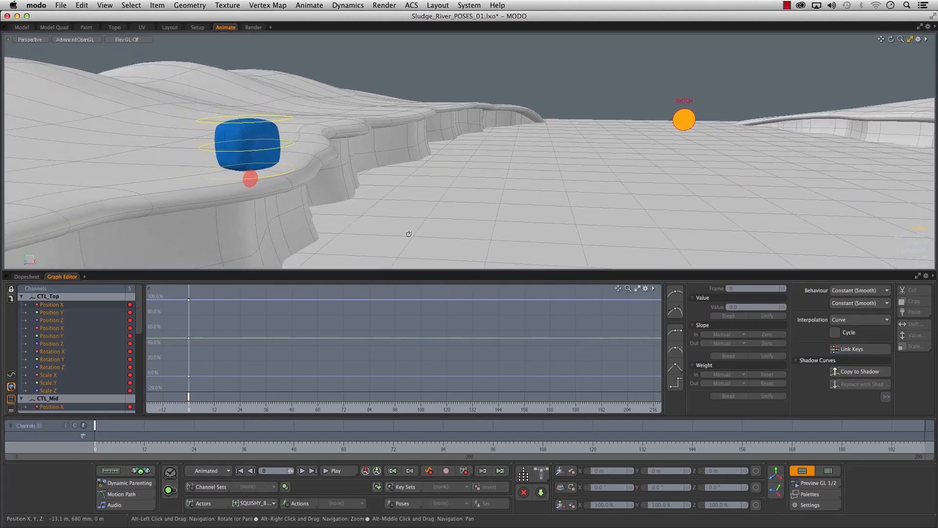
{"action": "left_click_drag", "start_coordinate": [248, 444], "coordinate": [373, 444]}
{"action": "right_click_drag", "start_coordinate": [547, 144], "coordinate": [492, 140], "text": "alt"}
{"action": "middle_click_drag", "start_coordinate": [492, 140], "coordinate": [376, 142], "text": "alt"}
{"action": "right_click_drag", "start_coordinate": [455, 164], "coordinate": [419, 176], "text": "alt"}
{"action": "left_click_drag", "start_coordinate": [376, 455], "coordinate": [468, 446]}
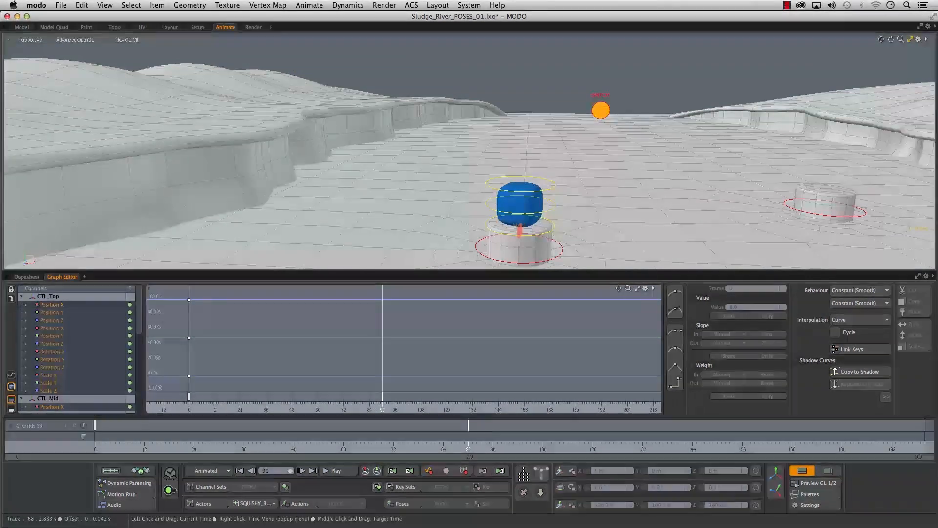
{"action": "left_click_drag", "start_coordinate": [489, 230], "coordinate": [297, 147], "text": "alt"}
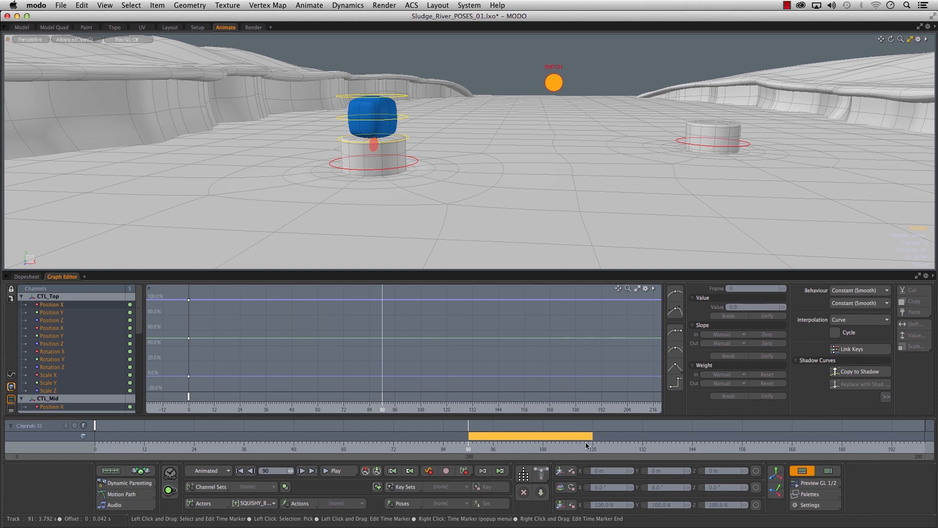
{"action": "mouse_move", "coordinate": [469, 450]}
{"action": "left_mouse_down"}
{"action": "mouse_move", "coordinate": [585, 450]}
{"action": "mouse_move", "coordinate": [454, 450]}
{"action": "mouse_move", "coordinate": [571, 450]}
{"action": "left_mouse_up"}
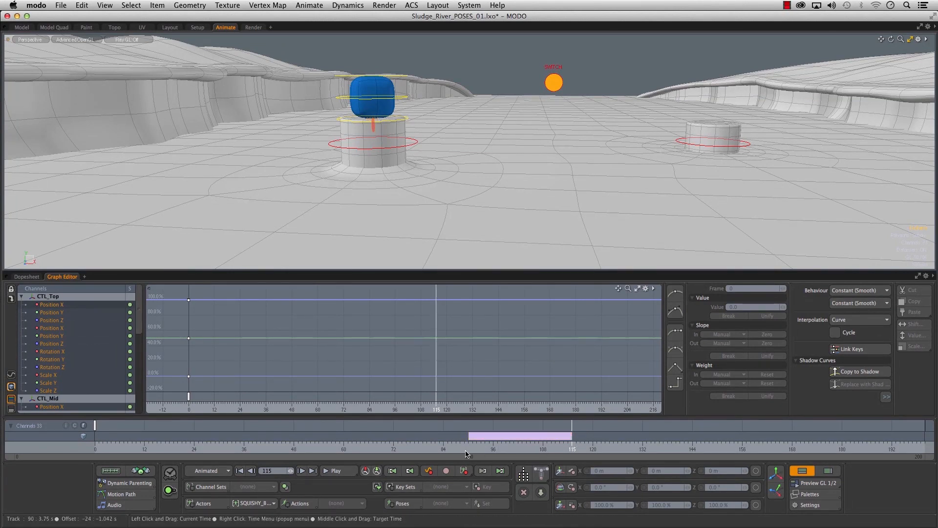
- Add a time marker from frame 135 to 160 for the box's rest on the second pillar
{"action": "left_click_drag", "start_coordinate": [9, 457], "coordinate": [252, 457]}
{"action": "left_click_drag", "start_coordinate": [457, 447], "coordinate": [558, 447]}
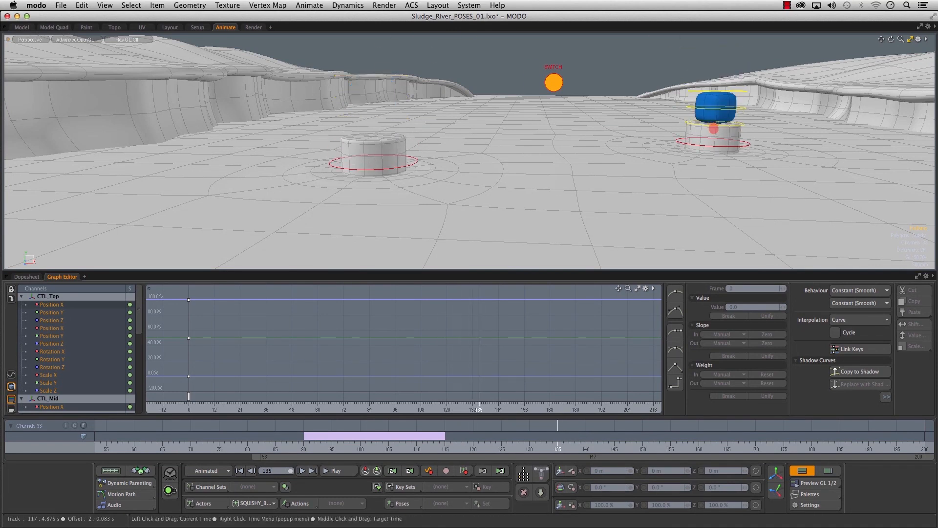
{"action": "middle_click", "coordinate": [558, 439]}
{"action": "left_click_drag", "start_coordinate": [558, 446], "coordinate": [699, 446]}
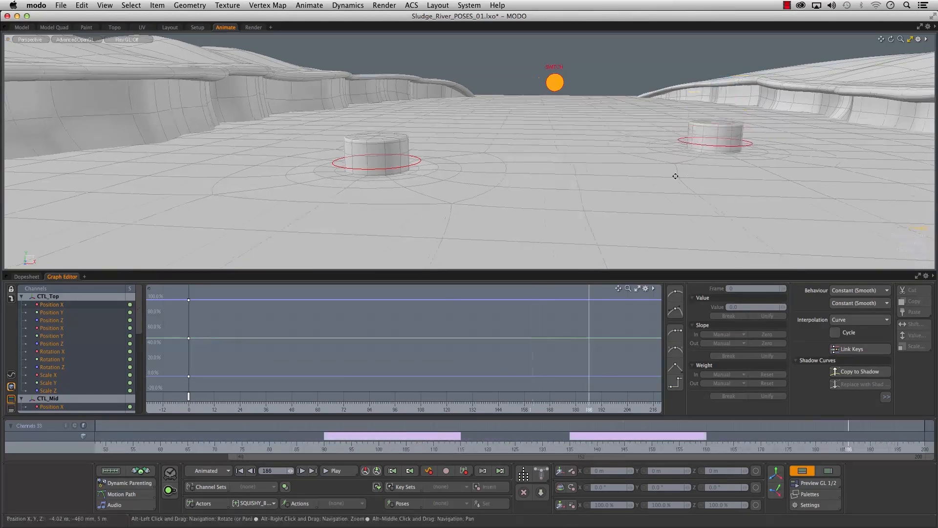
- Add a time marker from frame 180 to 200 for the box's landing on the far bank and restore the full time range
{"action": "left_click_drag", "start_coordinate": [676, 176], "coordinate": [358, 181], "text": "alt+shift"}
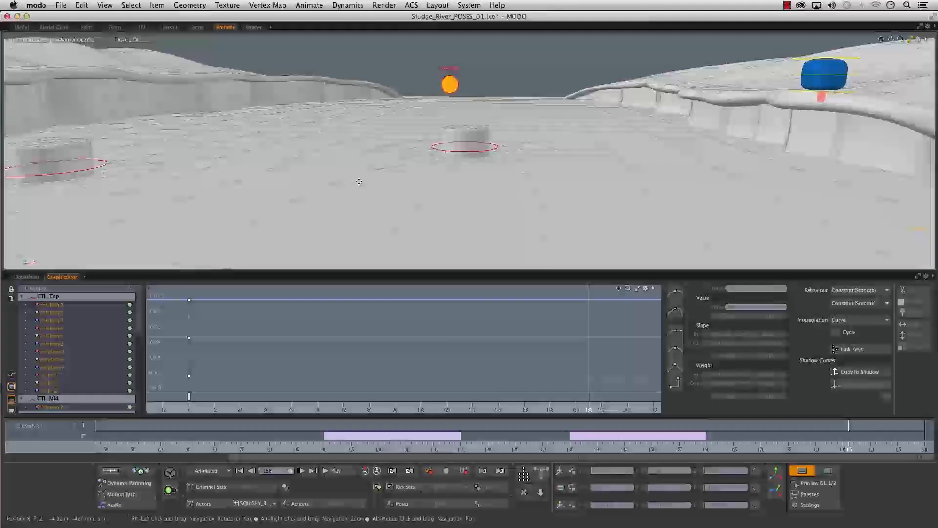
{"action": "left_click_drag", "start_coordinate": [777, 445], "coordinate": [816, 444]}
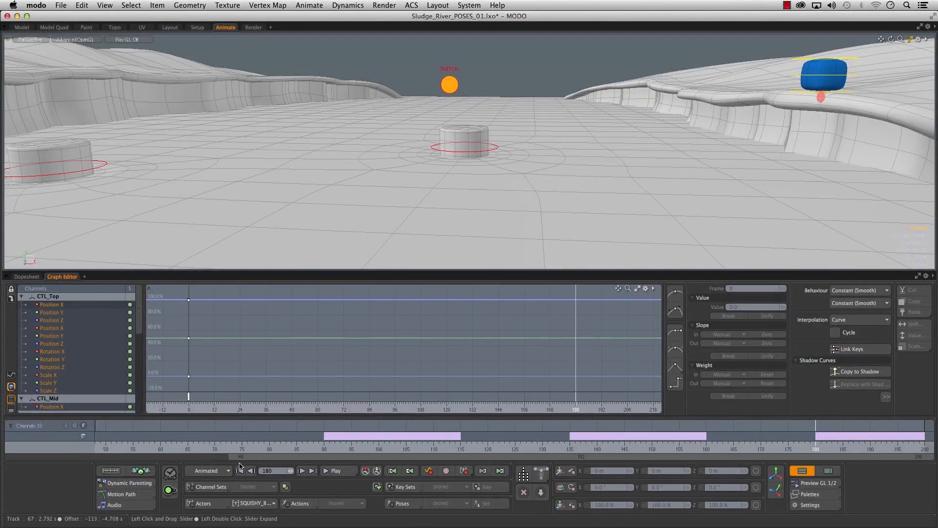
{"action": "left_click_drag", "start_coordinate": [239, 464], "coordinate": [10, 458]}
- Key all channels of the squishy box actor at frame 70, just before it leaves the near bank
{"action": "scroll", "coordinate": [688, 177], "scroll_direction": "down", "scroll_amount": 3}
{"action": "left_click_drag", "start_coordinate": [691, 168], "coordinate": [588, 212], "text": "alt+shift"}
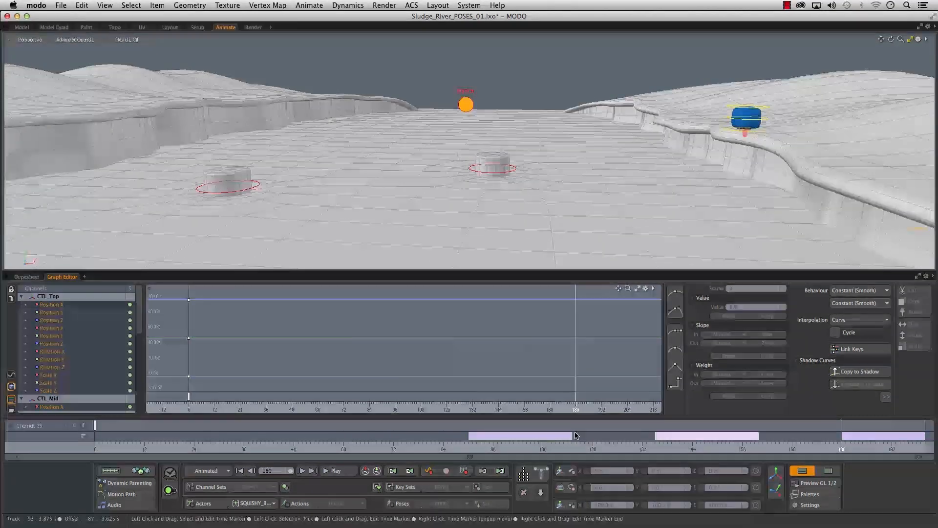
{"action": "left_click", "coordinate": [95, 425]}
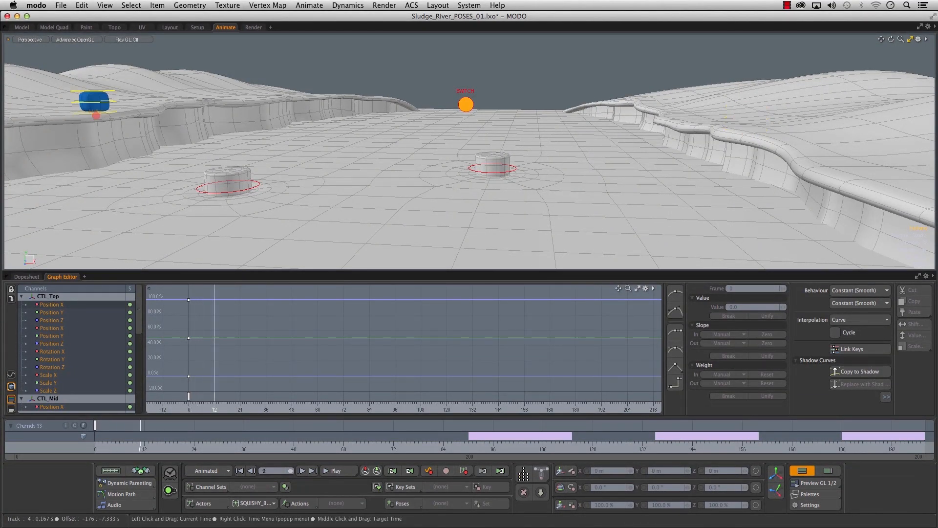
{"action": "left_click_drag", "start_coordinate": [315, 425], "coordinate": [294, 425]}
{"action": "left_click_drag", "start_coordinate": [202, 167], "coordinate": [388, 147], "text": "alt"}
{"action": "left_click_drag", "start_coordinate": [320, 172], "coordinate": [427, 234], "text": "alt"}
{"action": "left_click_drag", "start_coordinate": [211, 440], "coordinate": [385, 440]}
{"action": "left_click_drag", "start_coordinate": [430, 205], "coordinate": [463, 183], "text": "alt"}
{"action": "mouse_move", "coordinate": [382, 440]}
{"action": "left_mouse_down"}
{"action": "mouse_move", "coordinate": [393, 440]}
{"action": "mouse_move", "coordinate": [385, 439]}
{"action": "left_mouse_up"}
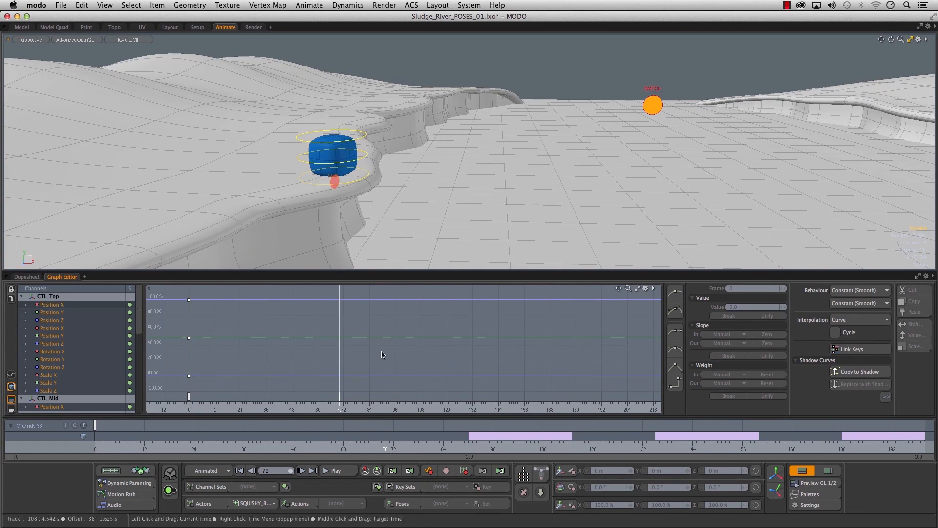
{"action": "left_click_drag", "start_coordinate": [337, 169], "coordinate": [341, 198], "text": "alt"}
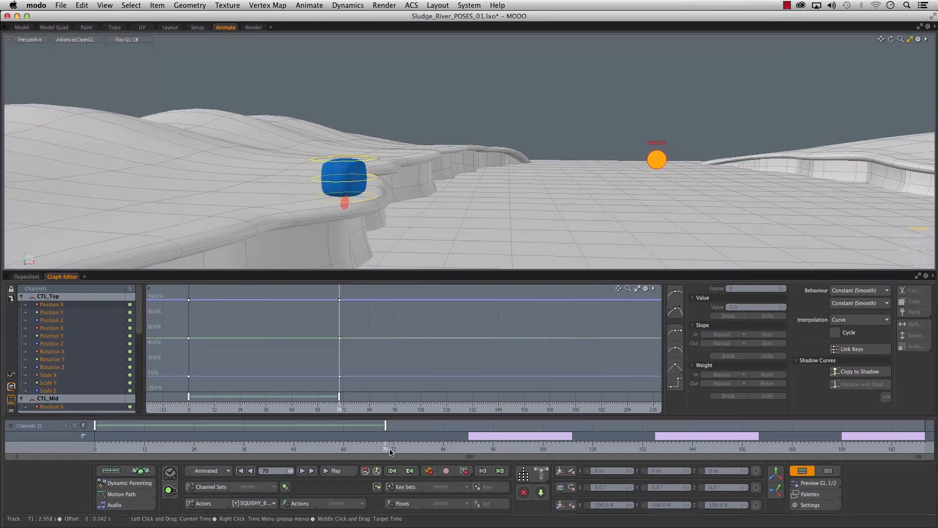
- Narrow the timeline range around the first takeoff and compare the box between frames 70 and 71
{"action": "left_click_drag", "start_coordinate": [385, 449], "coordinate": [389, 450]}
{"action": "left_click_drag", "start_coordinate": [40, 456], "coordinate": [537, 457]}
{"action": "left_click_drag", "start_coordinate": [734, 456], "coordinate": [376, 456]}
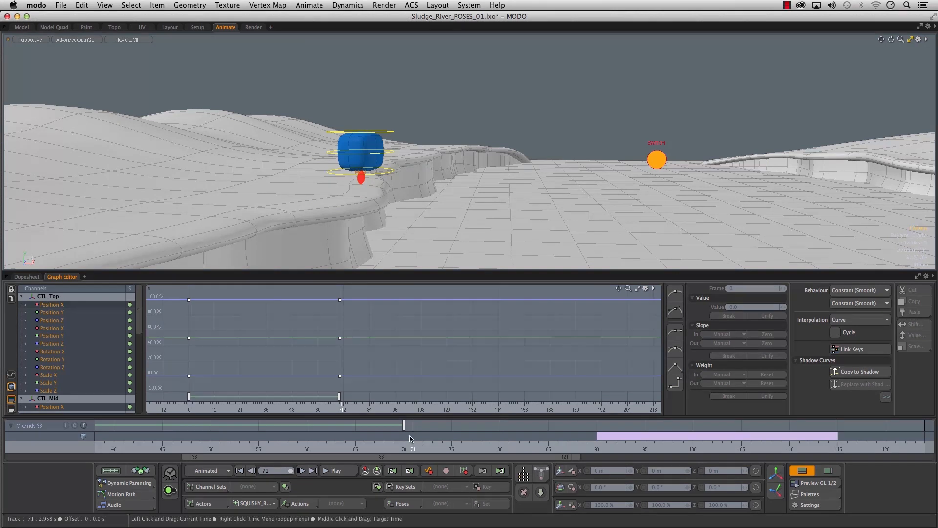
{"action": "left_click_drag", "start_coordinate": [333, 210], "coordinate": [393, 196], "text": "alt"}
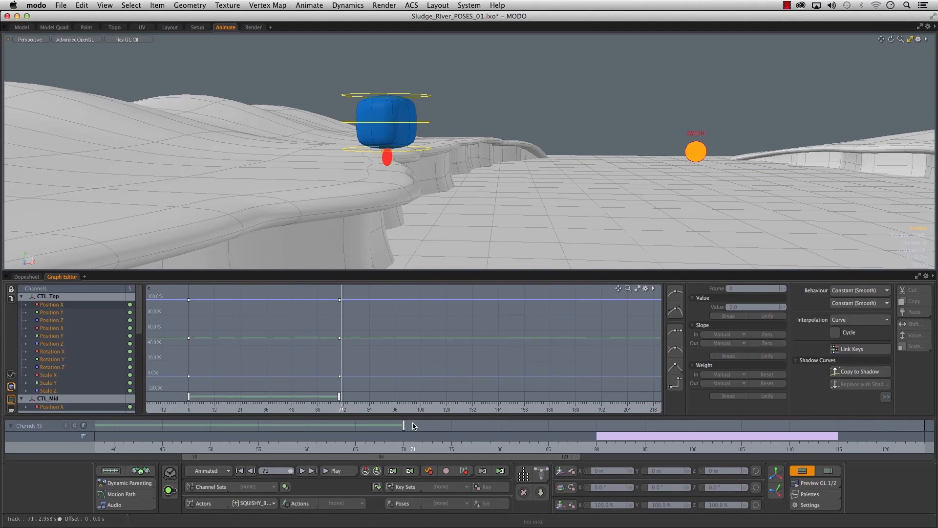
{"action": "left_click_drag", "start_coordinate": [413, 451], "coordinate": [404, 450]}
{"action": "key", "text": "Right"}
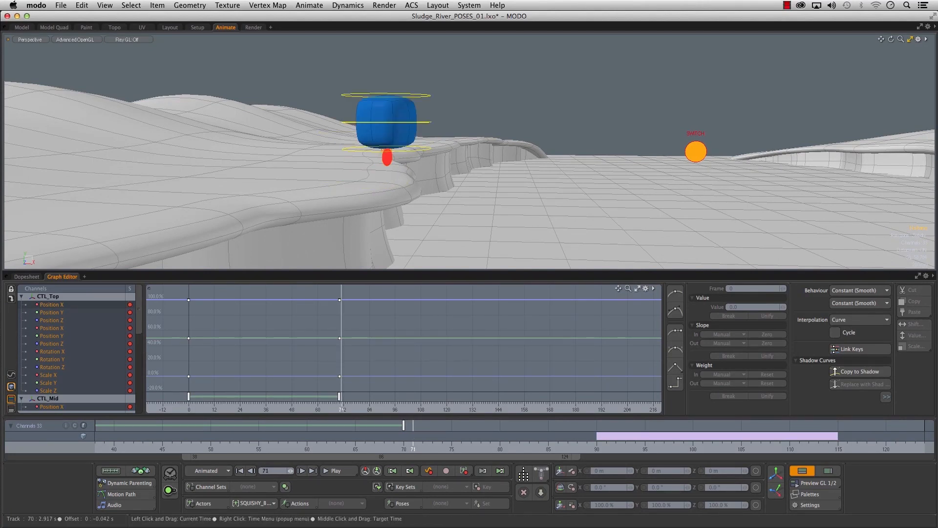
- At frame 71, move CTL_Bottom back down onto the bank, about -431 mm X and -690 mm Y, and CTL_Top to about 618 mm X, 690 mm Y
{"action": "left_click_drag", "start_coordinate": [480, 218], "coordinate": [411, 191], "text": "alt"}
{"action": "left_click", "coordinate": [379, 165]}
{"action": "key", "text": "shift+a"}
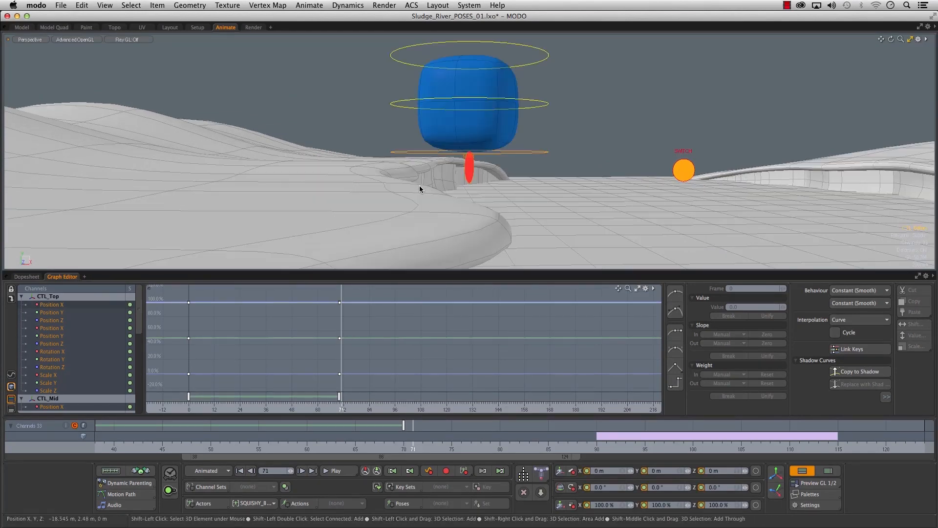
{"action": "right_click_drag", "start_coordinate": [484, 200], "coordinate": [444, 210], "text": "alt"}
{"action": "left_click_drag", "start_coordinate": [444, 210], "coordinate": [444, 206], "text": "alt"}
{"action": "key", "text": "w"}
{"action": "mouse_move", "coordinate": [473, 170]}
{"action": "left_mouse_down"}
{"action": "mouse_move", "coordinate": [445, 220]}
{"action": "mouse_move", "coordinate": [485, 173]}
{"action": "left_mouse_up"}
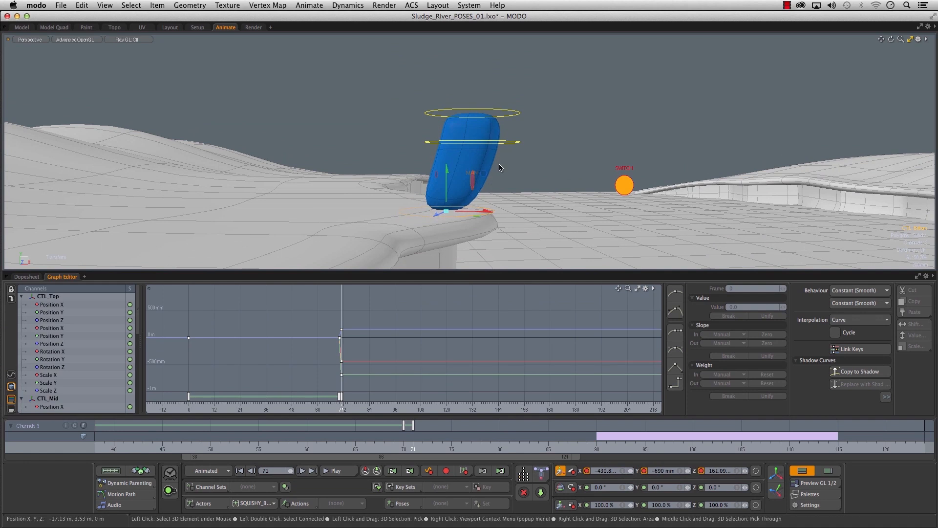
{"action": "left_click", "coordinate": [516, 114]}
{"action": "left_click_drag", "start_coordinate": [472, 113], "coordinate": [510, 74]}
- Tilt CTL_Mid toward the river to follow the body's lean and scale it down to thin the box's waist
{"action": "left_click", "coordinate": [506, 143]}
{"action": "key", "text": "e"}
{"action": "left_click_drag", "start_coordinate": [514, 114], "coordinate": [440, 145]}
{"action": "key", "text": "r"}
- Rotate CTL_Top to -22° on Z and scale it uniformly to 118%
{"action": "left_click", "coordinate": [547, 82]}
{"action": "key", "text": "e"}
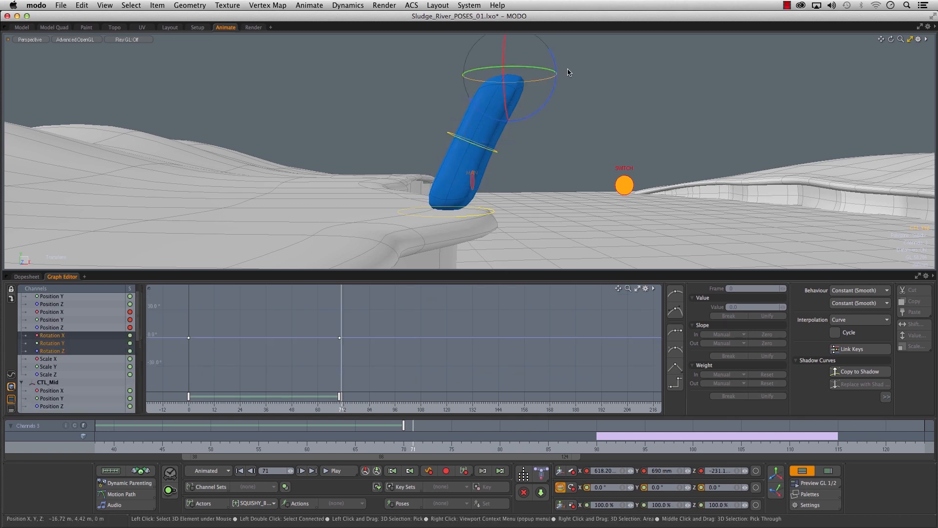
{"action": "left_click_drag", "start_coordinate": [557, 73], "coordinate": [521, 78]}
{"action": "key", "text": "r"}
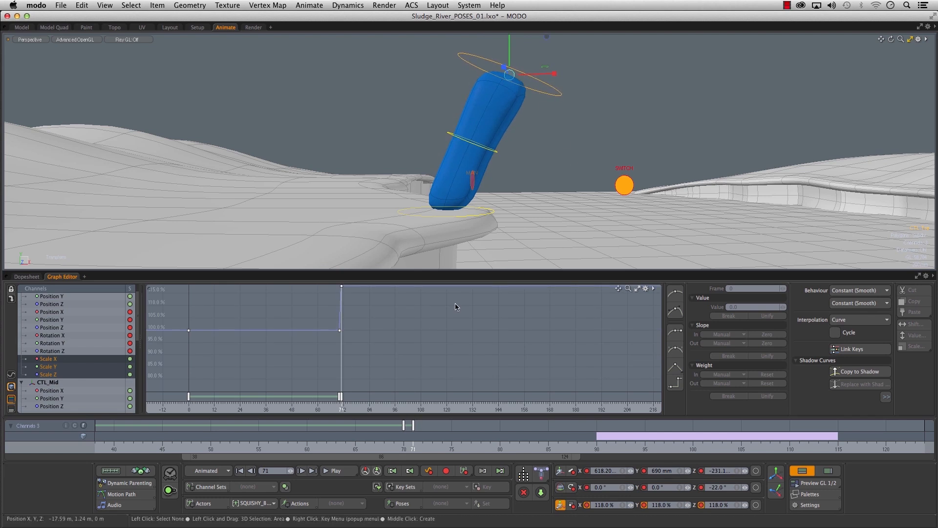
- Key all channels of the squishy box actor at frame 71 to store the stretched takeoff pose
{"action": "left_click", "coordinate": [465, 472]}
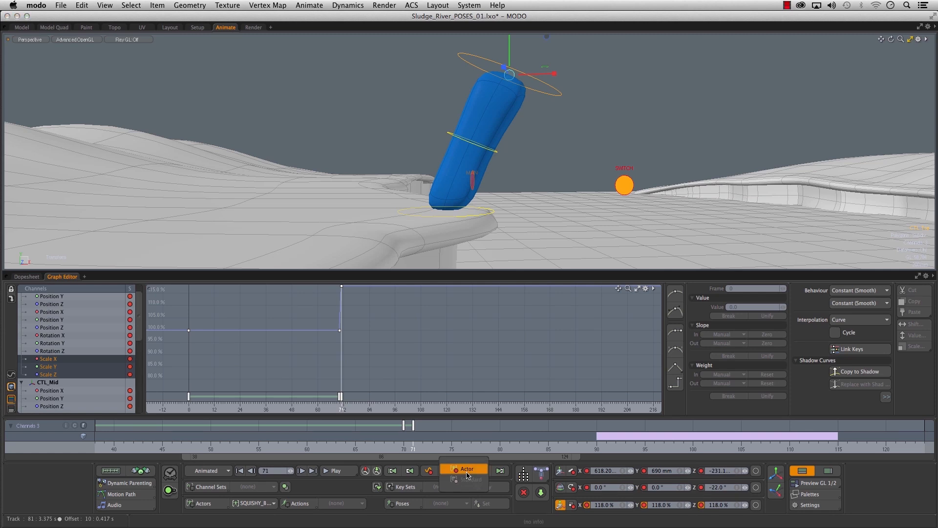
{"action": "mouse_move", "coordinate": [139, 323]}
{"action": "left_mouse_down"}
{"action": "mouse_move", "coordinate": [140, 337]}
{"action": "mouse_move", "coordinate": [141, 313]}
{"action": "left_mouse_up"}
{"action": "left_click_drag", "start_coordinate": [440, 162], "coordinate": [447, 165], "text": "alt"}
{"action": "right_click_drag", "start_coordinate": [446, 165], "coordinate": [427, 173], "text": "alt"}
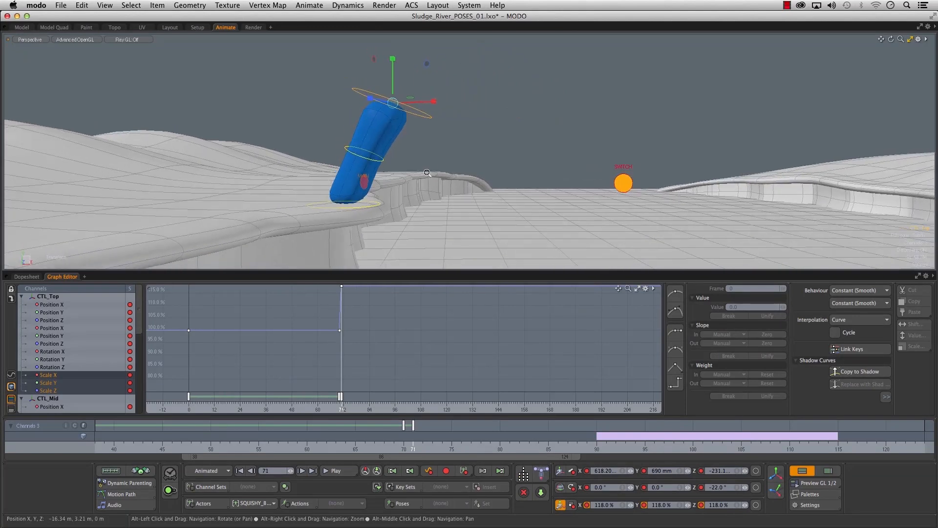
- Copy the unstretched pose from frame 70 to frame 90 by keying the whole actor for the first pillar landing
{"action": "mouse_move", "coordinate": [372, 446]}
{"action": "left_mouse_down"}
{"action": "mouse_move", "coordinate": [359, 446]}
{"action": "mouse_move", "coordinate": [558, 446]}
{"action": "left_mouse_up"}
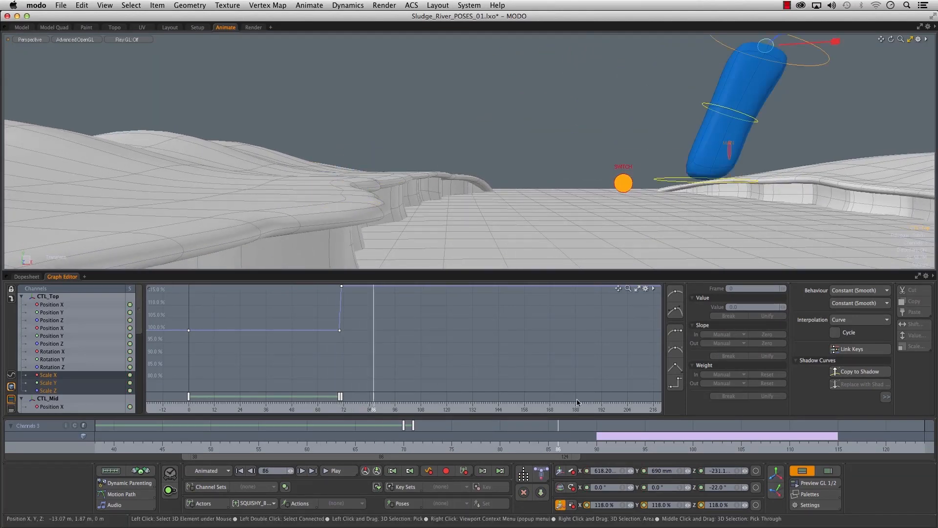
{"action": "middle_click_drag", "start_coordinate": [562, 124], "coordinate": [530, 111], "text": "alt"}
{"action": "right_click_drag", "start_coordinate": [530, 110], "coordinate": [472, 134], "text": "alt"}
{"action": "left_click_drag", "start_coordinate": [472, 134], "coordinate": [452, 150], "text": "alt"}
{"action": "left_click_drag", "start_coordinate": [558, 446], "coordinate": [597, 446]}
{"action": "left_click", "coordinate": [406, 450]}
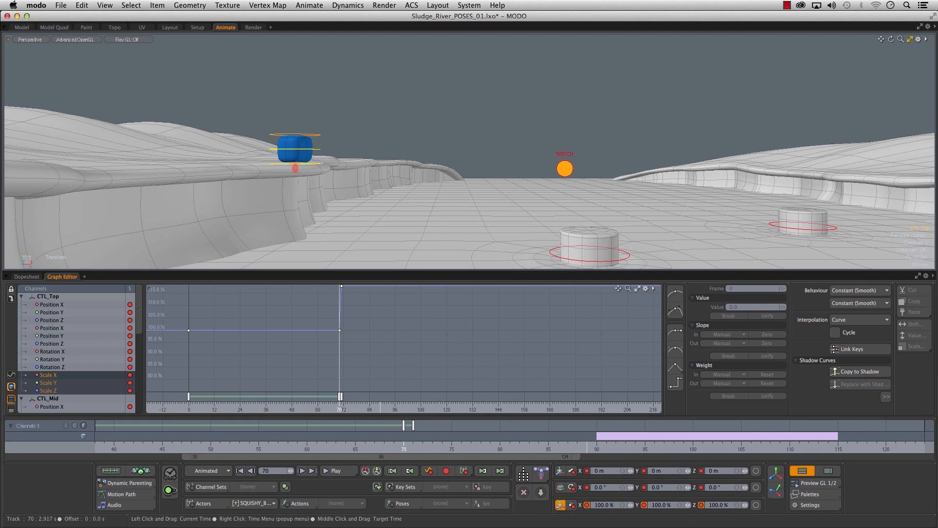
{"action": "left_click", "coordinate": [464, 472]}
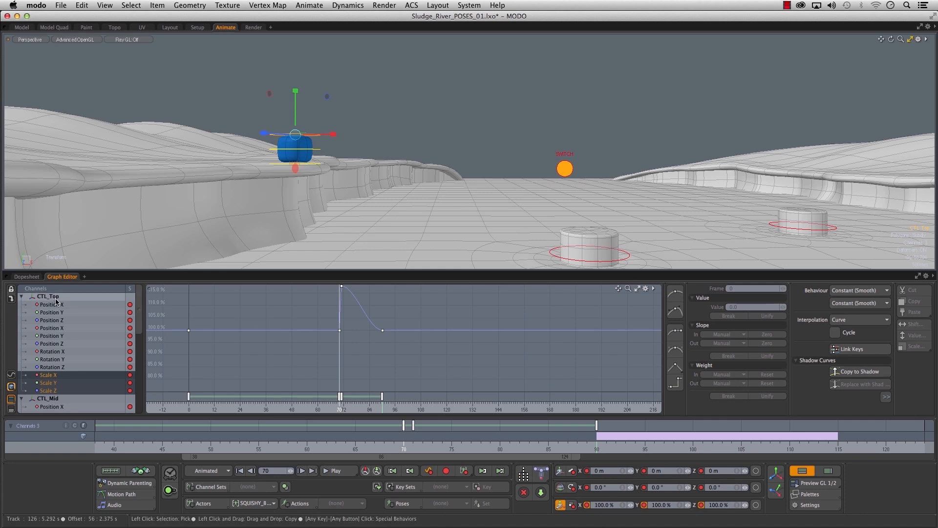
- Display the curves of all CTL_Top, CTL_Mid and CTL_Bottom channels and frame the keys between 70 and 90
{"action": "left_click_drag", "start_coordinate": [141, 306], "coordinate": [146, 351]}
{"action": "left_click", "coordinate": [73, 408], "text": "shift"}
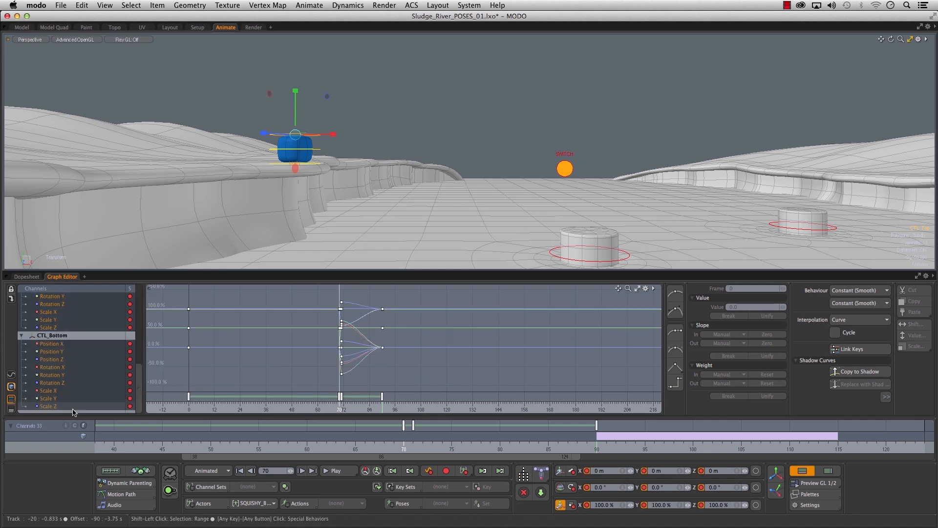
{"action": "right_click_drag", "start_coordinate": [302, 321], "coordinate": [306, 342], "text": "alt"}
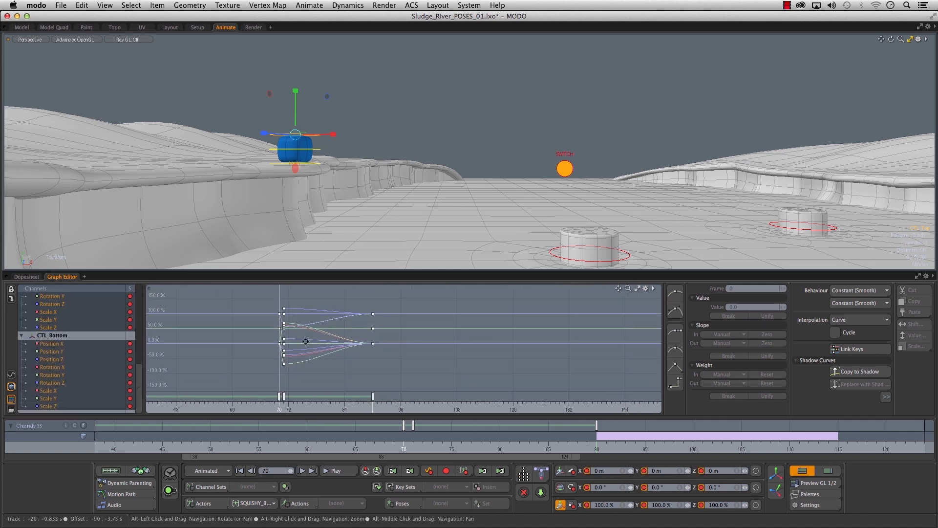
- Step back and forth through the first jump to examine how the stretched pose relaxes before the pillar landing
{"action": "key", "text": "Right"}
{"action": "key", "text": "Right"}
{"action": "key", "text": "Right"}
{"action": "key", "text": "Right"}
{"action": "key", "text": "Right"}
{"action": "key", "text": "Right"}
{"action": "key", "text": "Right"}
{"action": "key", "text": "Right"}
{"action": "key", "text": "Right"}
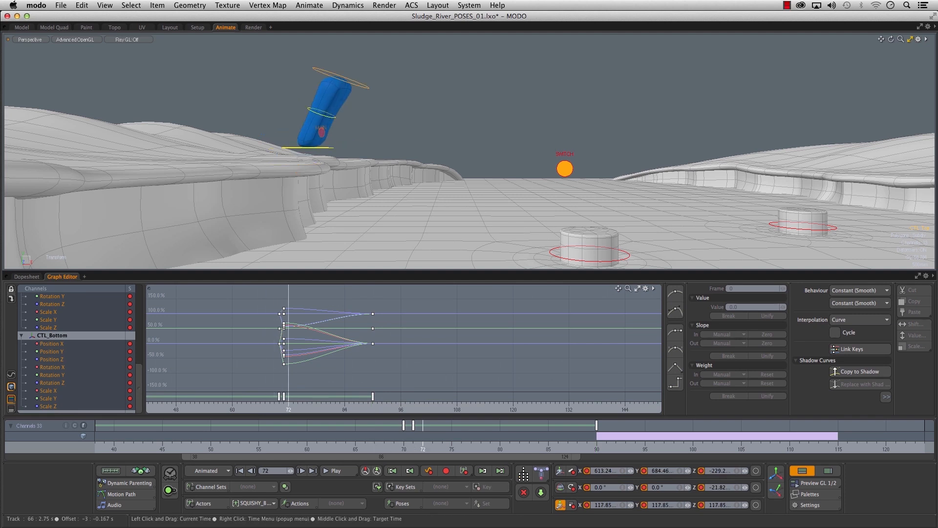
{"action": "key", "text": "Right"}
{"action": "key", "text": "Right"}
{"action": "key", "text": "Right"}
{"action": "key", "text": "Right"}
{"action": "key", "text": "Left"}
{"action": "key", "text": "Left"}
{"action": "key", "text": "Left"}
{"action": "key", "text": "Left"}
{"action": "key", "text": "Left"}
{"action": "key", "text": "Left"}
{"action": "key", "text": "Left"}
{"action": "key", "text": "Left"}
{"action": "key", "text": "Left"}
{"action": "key", "text": "Left"}
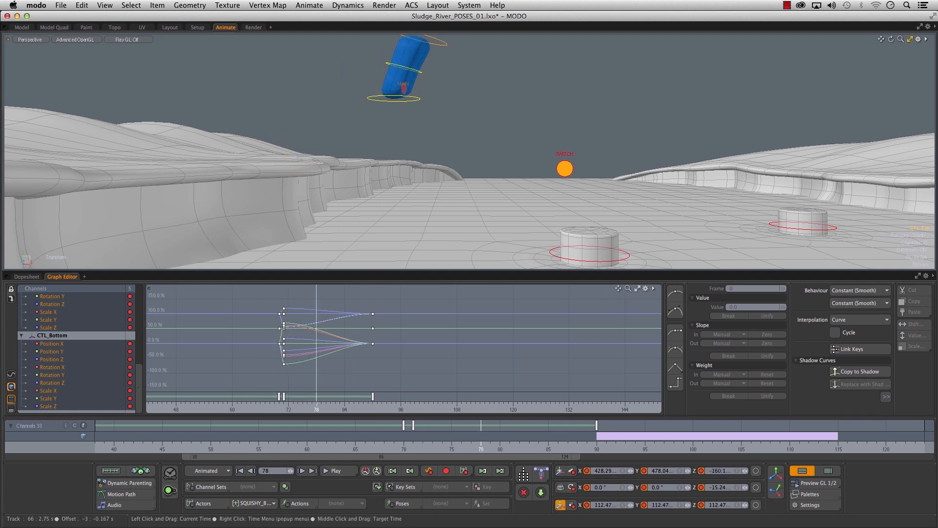
{"action": "key", "text": "Right"}
{"action": "key", "text": "Right"}
{"action": "key", "text": "Right"}
{"action": "key", "text": "Right"}
{"action": "key", "text": "Right"}
{"action": "key", "text": "Right"}
{"action": "key", "text": "Right"}
{"action": "key", "text": "Right"}
{"action": "key", "text": "Right"}
{"action": "key", "text": "Right"}
{"action": "key", "text": "Right"}
{"action": "key", "text": "Right"}
{"action": "key", "text": "Right"}
{"action": "key", "text": "Right"}
{"action": "key", "text": "Right"}
{"action": "key", "text": "Right"}
{"action": "key", "text": "Right"}
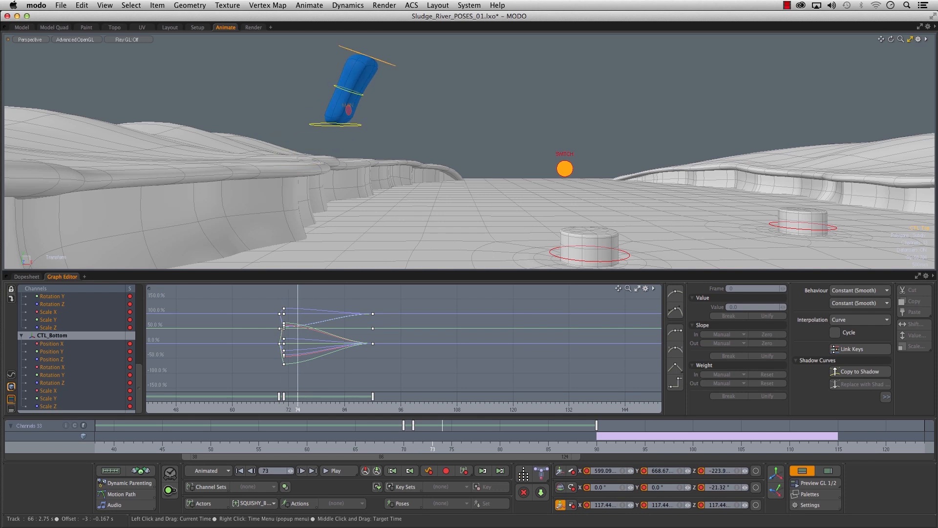
{"action": "key", "text": "Right"}
{"action": "key", "text": "Right"}
{"action": "key", "text": "Right"}
{"action": "key", "text": "Right"}
{"action": "key", "text": "Right"}
{"action": "key", "text": "Right"}
{"action": "key", "text": "Right"}
{"action": "key", "text": "Right"}
{"action": "key", "text": "Right"}
{"action": "key", "text": "Right"}
{"action": "key", "text": "Right"}
{"action": "key", "text": "Right"}
{"action": "key", "text": "Right"}
{"action": "key", "text": "Right"}
{"action": "key", "text": "Right"}
{"action": "key", "text": "Right"}
{"action": "key", "text": "Right"}
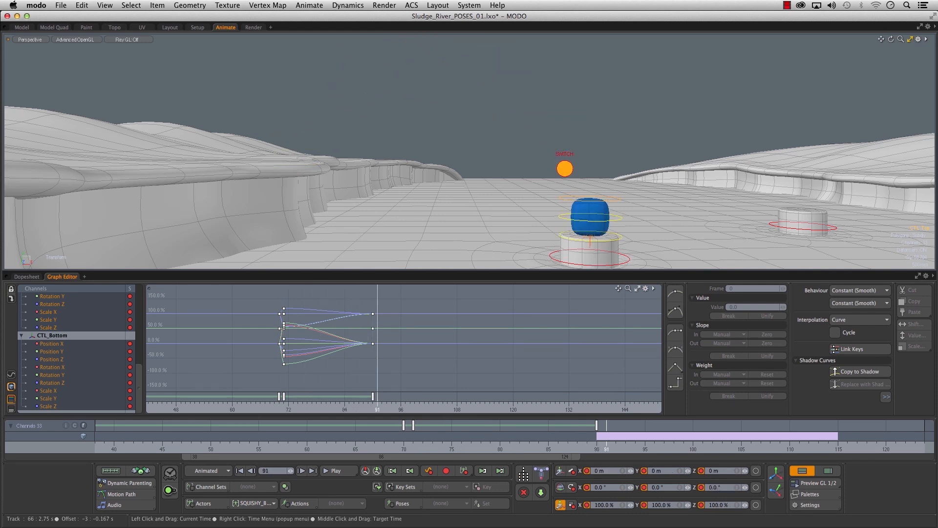
{"action": "key", "text": "Left"}
{"action": "key", "text": "Left"}
{"action": "key", "text": "Left"}
{"action": "key", "text": "Left"}
{"action": "key", "text": "Left"}
{"action": "key", "text": "Left"}
{"action": "key", "text": "Left"}
{"action": "key", "text": "Left"}
{"action": "key", "text": "Left"}
{"action": "key", "text": "Left"}
{"action": "key", "text": "Left"}
{"action": "key", "text": "Left"}
{"action": "key", "text": "Left"}
{"action": "key", "text": "Left"}
{"action": "key", "text": "Left"}
{"action": "key", "text": "Left"}
{"action": "key", "text": "Left"}
{"action": "key", "text": "Left"}
{"action": "key", "text": "Left"}
{"action": "key", "text": "Left"}
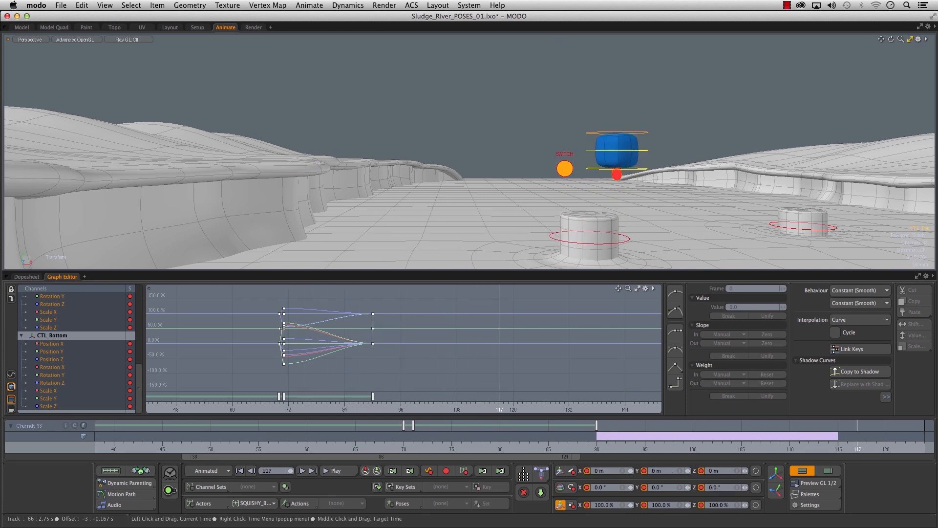
- Go back to the takeoff at frame 70 and step forward to frame 79 to examine the box's rise
{"action": "left_click_drag", "start_coordinate": [538, 447], "coordinate": [404, 448]}
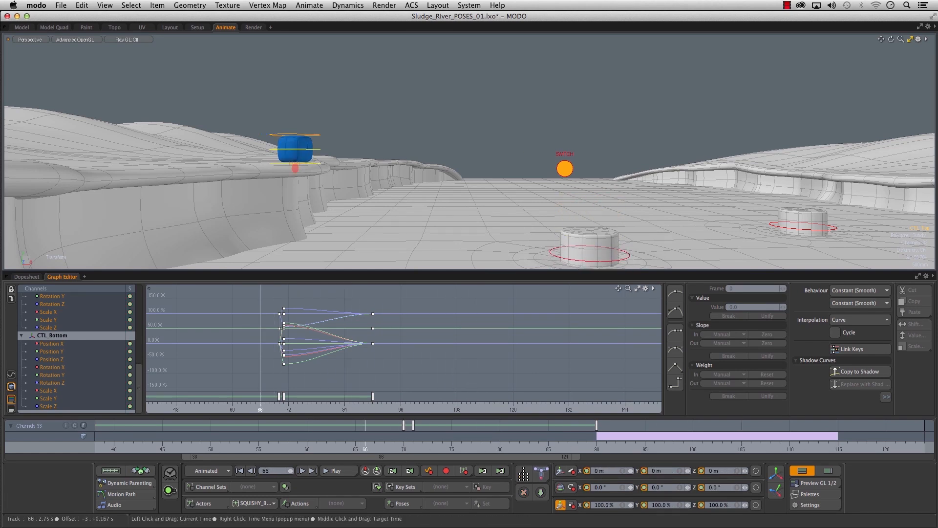
{"action": "key", "text": "Right"}
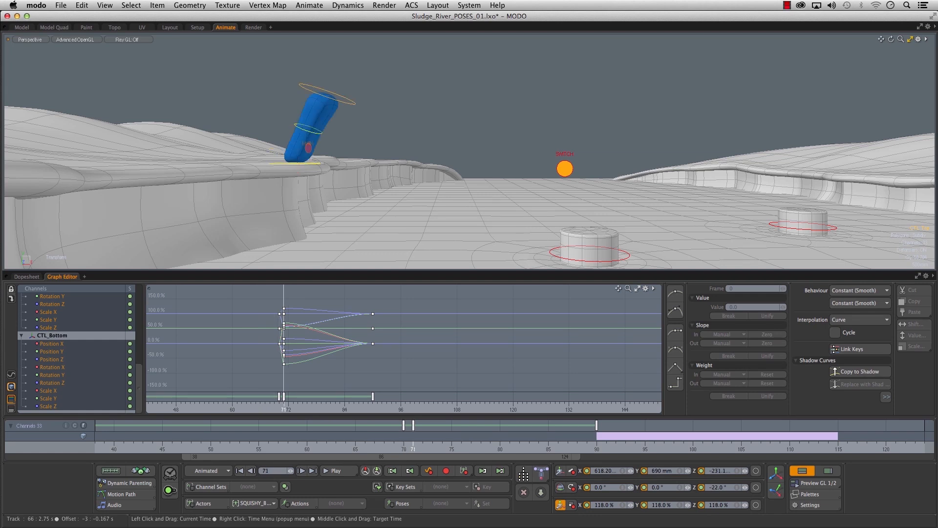
{"action": "key", "text": "Right"}
{"action": "key", "text": "Right"}
{"action": "key", "text": "Right"}
{"action": "key", "text": "Right"}
{"action": "key", "text": "Right"}
{"action": "key", "text": "Right"}
{"action": "key", "text": "Right"}
{"action": "key", "text": "Right"}
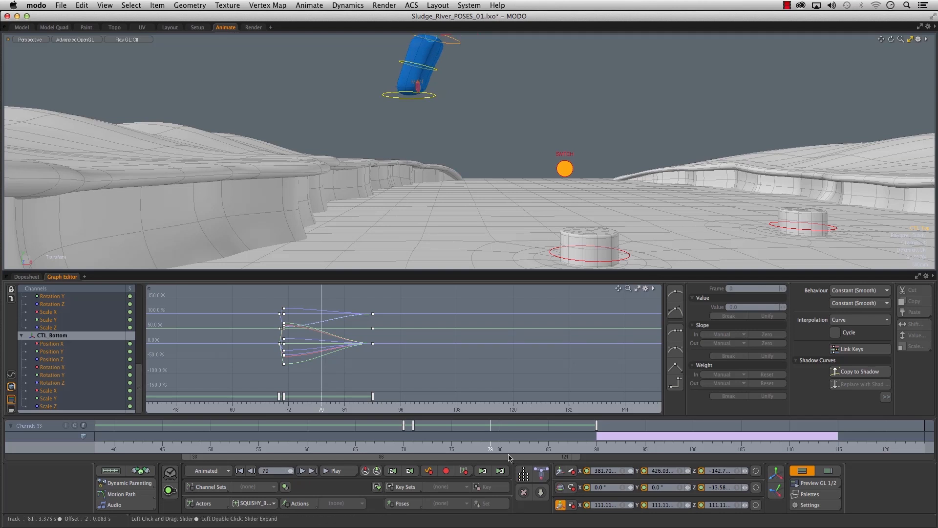
- At frame 80, swing CTL_Bottom forward to about 690 mm X and -692 mm Y and rotate it to 31.5° on Z
{"action": "left_click", "coordinate": [499, 451]}
{"action": "middle_click_drag", "start_coordinate": [440, 122], "coordinate": [426, 167], "text": "alt"}
{"action": "right_click_drag", "start_coordinate": [427, 166], "coordinate": [426, 168], "text": "alt"}
{"action": "middle_click_drag", "start_coordinate": [427, 168], "coordinate": [438, 163], "text": "alt"}
{"action": "mouse_move", "coordinate": [439, 164]}
{"action": "left_mouse_down", "text": "alt"}
{"action": "mouse_move", "coordinate": [428, 162]}
{"action": "mouse_move", "coordinate": [453, 164]}
{"action": "left_mouse_up", "text": "alt"}
{"action": "left_click", "coordinate": [451, 161]}
{"action": "key", "text": "w"}
{"action": "key", "text": "e"}
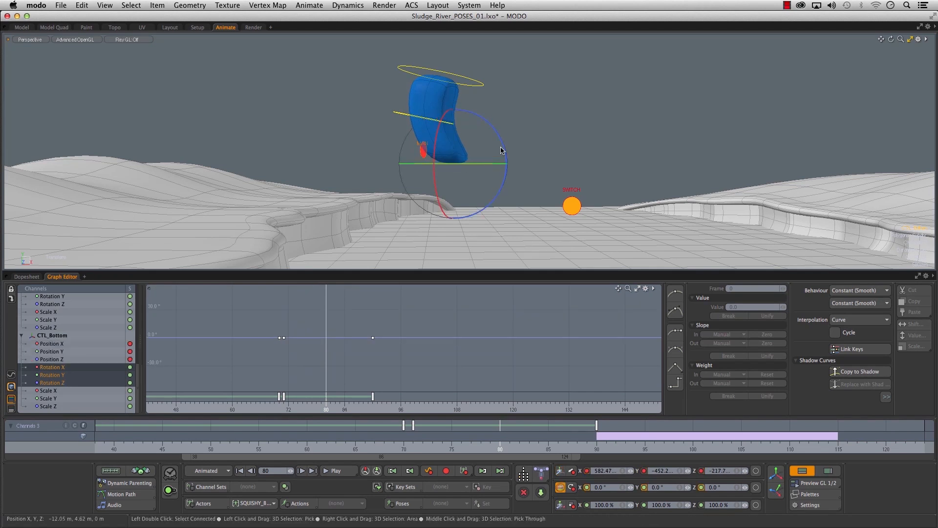
{"action": "left_click_drag", "start_coordinate": [499, 140], "coordinate": [543, 152]}
{"action": "key", "text": "w"}
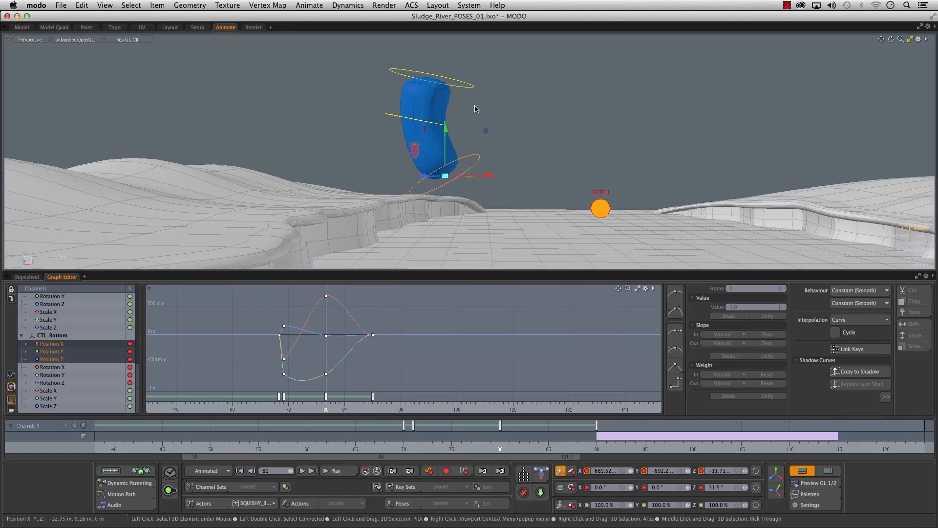
- Offset CTL_Mid backward to bow the body at frame 80 and align CTL_Top with it in the head-on view
{"action": "left_click_drag", "start_coordinate": [427, 117], "coordinate": [416, 122], "text": "alt"}
{"action": "left_click", "coordinate": [414, 123]}
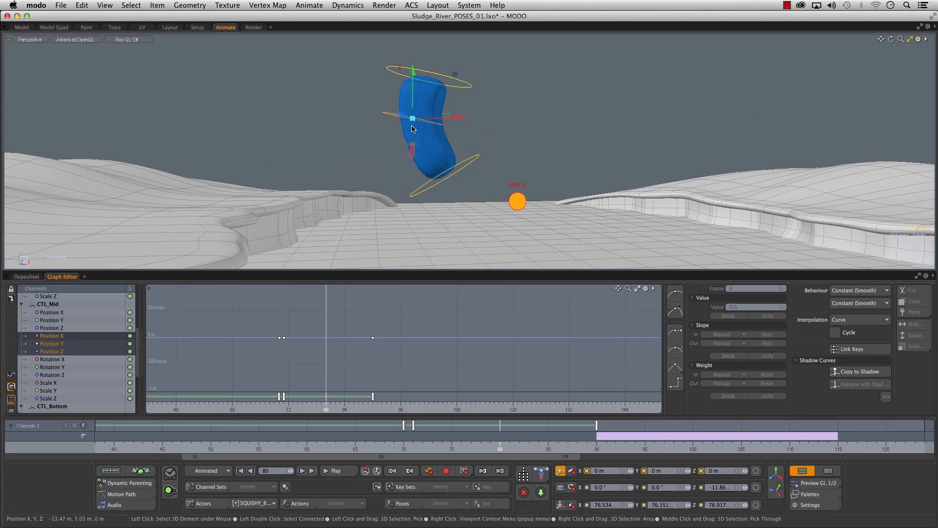
{"action": "left_click_drag", "start_coordinate": [491, 136], "coordinate": [411, 130], "text": "alt"}
{"action": "left_click", "coordinate": [443, 76]}
{"action": "left_click_drag", "start_coordinate": [409, 72], "coordinate": [404, 72]}
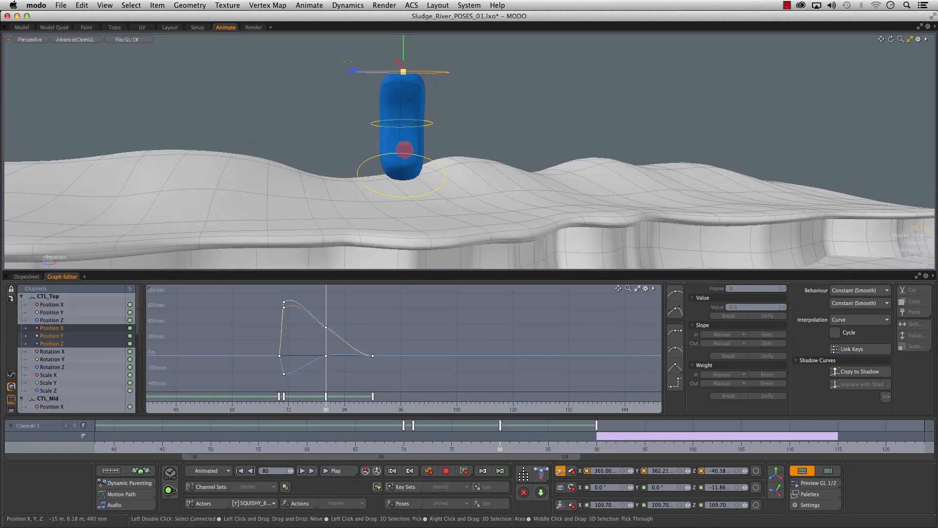
- Move CTL_Bottom to about 914 mm X, -622 mm Y and -96 mm Z, and key the whole actor at frame 80
{"action": "left_click_drag", "start_coordinate": [391, 125], "coordinate": [458, 124], "text": "alt"}
{"action": "left_click", "coordinate": [442, 159]}
{"action": "left_click_drag", "start_coordinate": [446, 182], "coordinate": [437, 184], "text": "alt"}
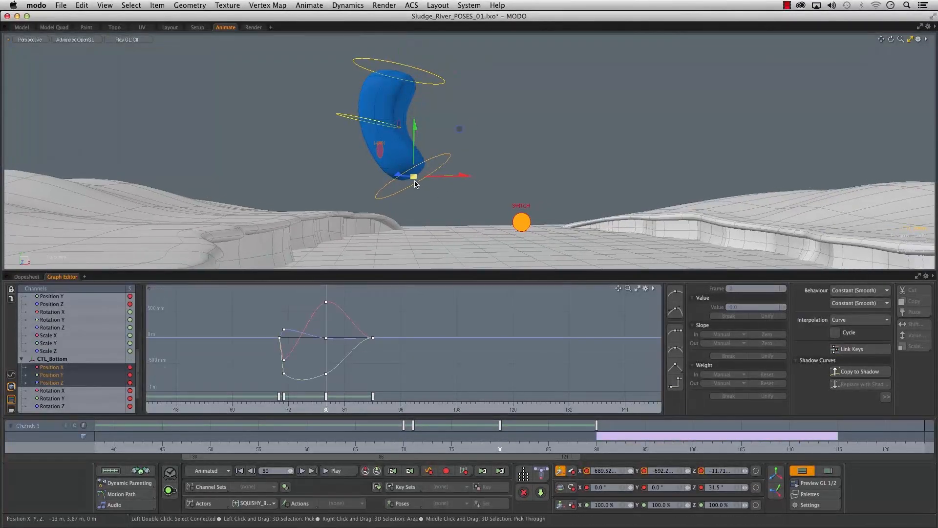
{"action": "left_click_drag", "start_coordinate": [459, 130], "coordinate": [472, 125]}
{"action": "left_click_drag", "start_coordinate": [518, 177], "coordinate": [404, 138], "text": "alt"}
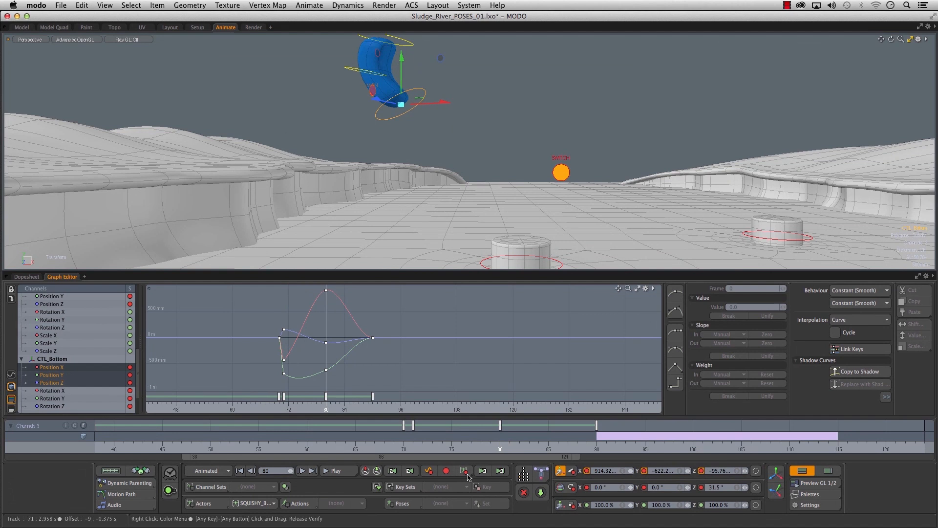
- Scrub the first jump from takeoff to the landing at frame 90 to examine the mid-air bend
{"action": "left_click", "coordinate": [415, 452]}
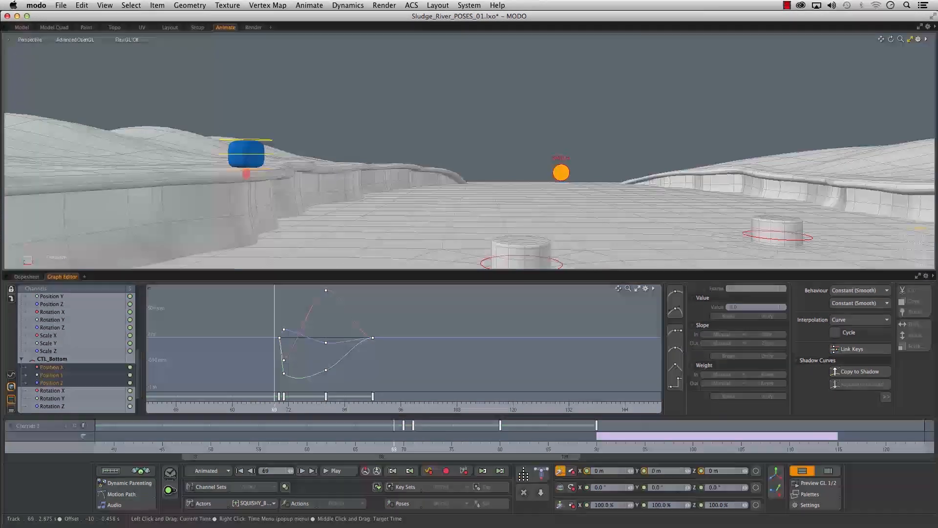
{"action": "left_click", "coordinate": [502, 452]}
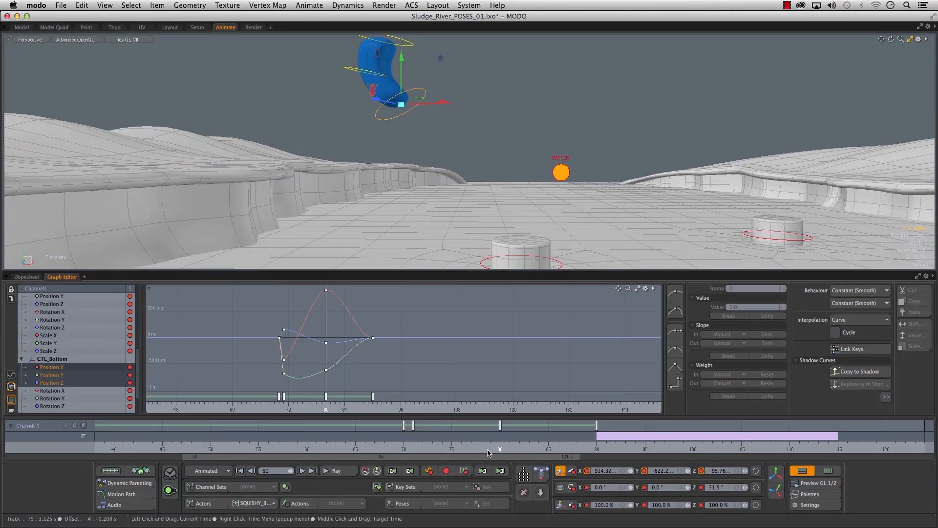
{"action": "left_click_drag", "start_coordinate": [418, 451], "coordinate": [606, 450]}
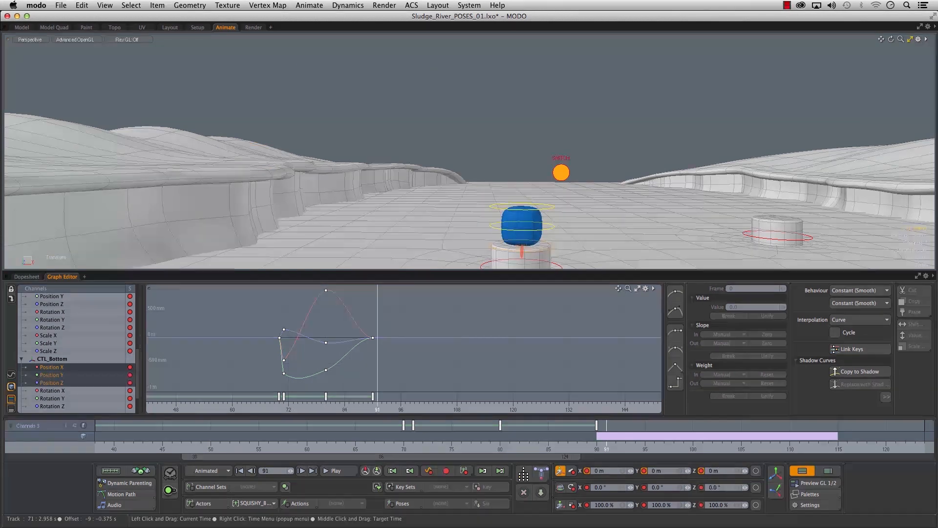
{"action": "left_click", "coordinate": [592, 445]}
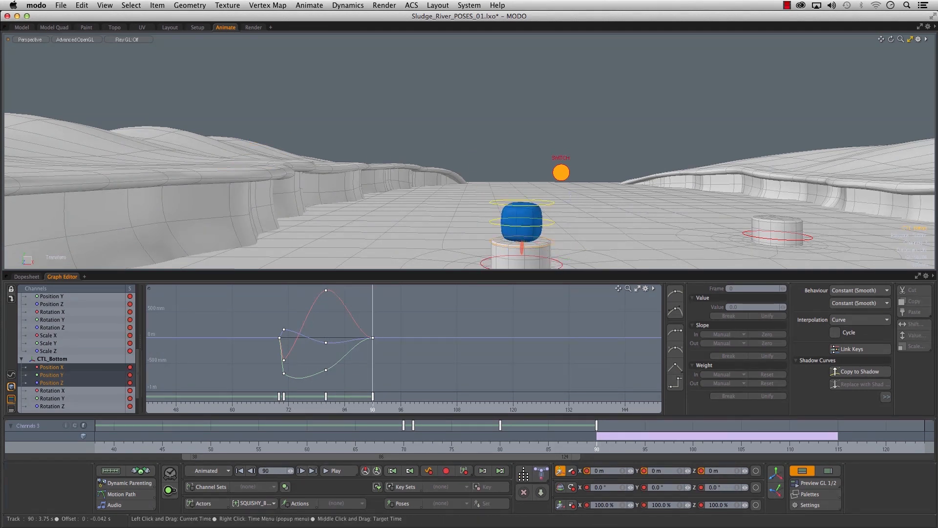
- At frame 89, one frame before landing, move CTL_Bottom down to the first pillar's top and scale it uniformly to 45%
{"action": "key", "text": "Left"}
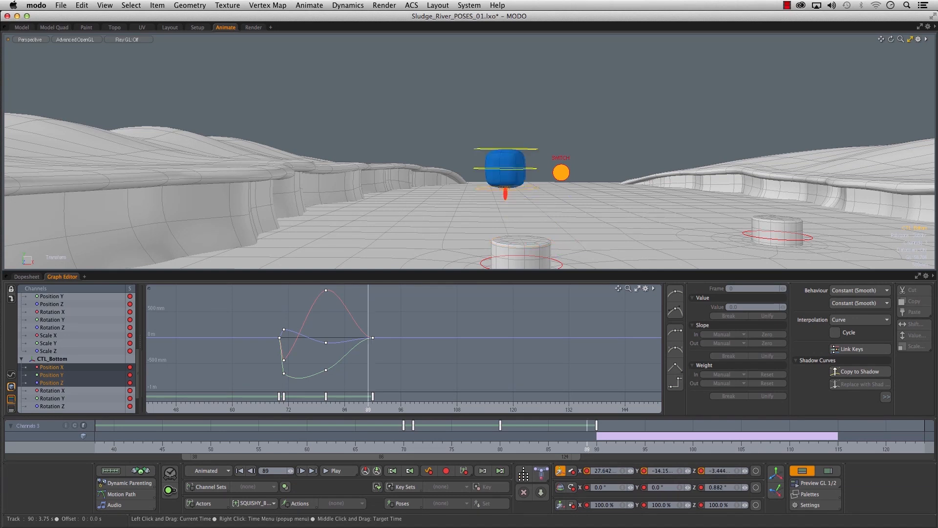
{"action": "key", "text": "Right"}
{"action": "key", "text": "Left"}
{"action": "left_click_drag", "start_coordinate": [532, 210], "coordinate": [459, 152], "text": "alt"}
{"action": "left_click_drag", "start_coordinate": [455, 108], "coordinate": [477, 177]}
{"action": "key", "text": "r"}
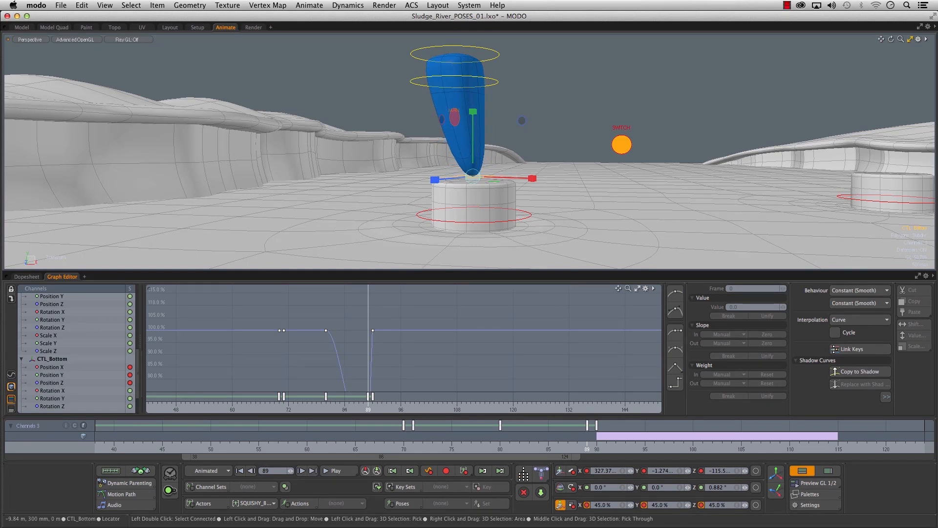
- Lower CTL_Mid to about 217 mm X, -663 mm Y and 26 mm Z at frame 89, lining it up between CTL_Top and CTL_Bottom
{"action": "left_click_drag", "start_coordinate": [398, 80], "coordinate": [457, 144], "text": "alt+shift"}
{"action": "left_click", "coordinate": [420, 123]}
{"action": "key", "text": "w"}
{"action": "left_click_drag", "start_coordinate": [524, 143], "coordinate": [362, 167], "text": "alt"}
{"action": "left_click", "coordinate": [455, 220]}
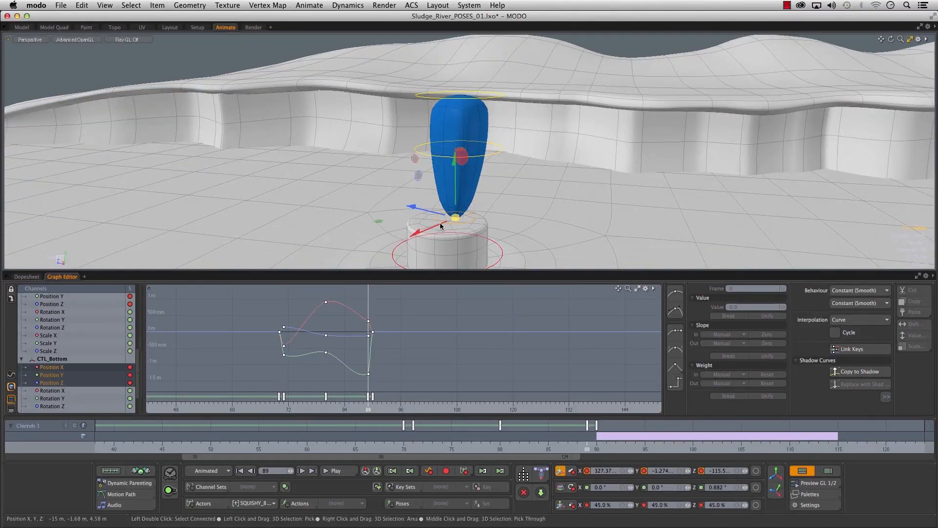
{"action": "left_click_drag", "start_coordinate": [446, 225], "coordinate": [498, 224], "text": "alt"}
{"action": "left_click", "coordinate": [434, 155]}
{"action": "left_click_drag", "start_coordinate": [552, 182], "coordinate": [387, 184], "text": "alt"}
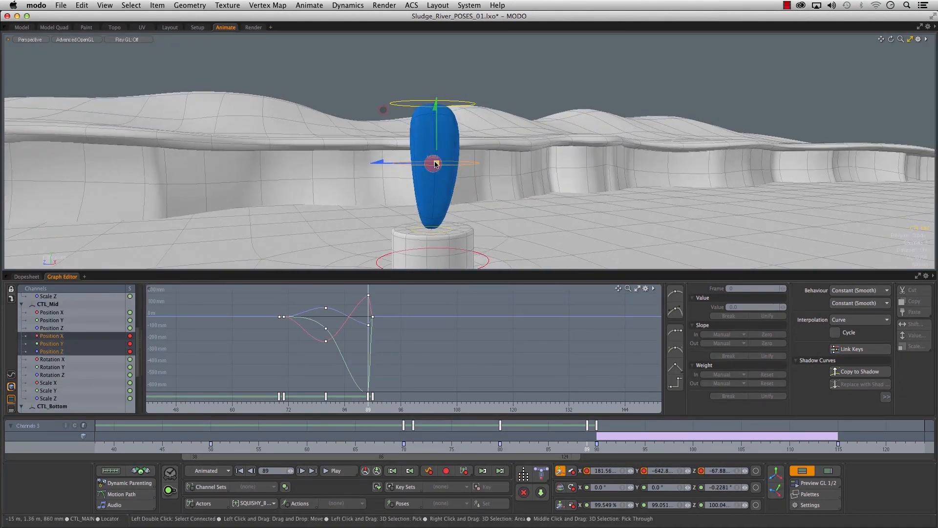
{"action": "left_click_drag", "start_coordinate": [432, 163], "coordinate": [504, 163], "text": "alt"}
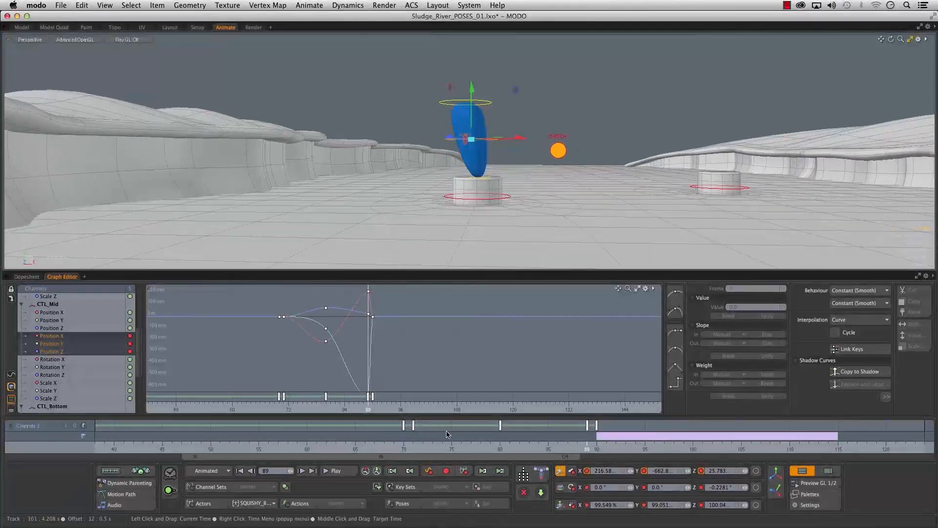
{"action": "left_click_drag", "start_coordinate": [361, 450], "coordinate": [664, 449]}
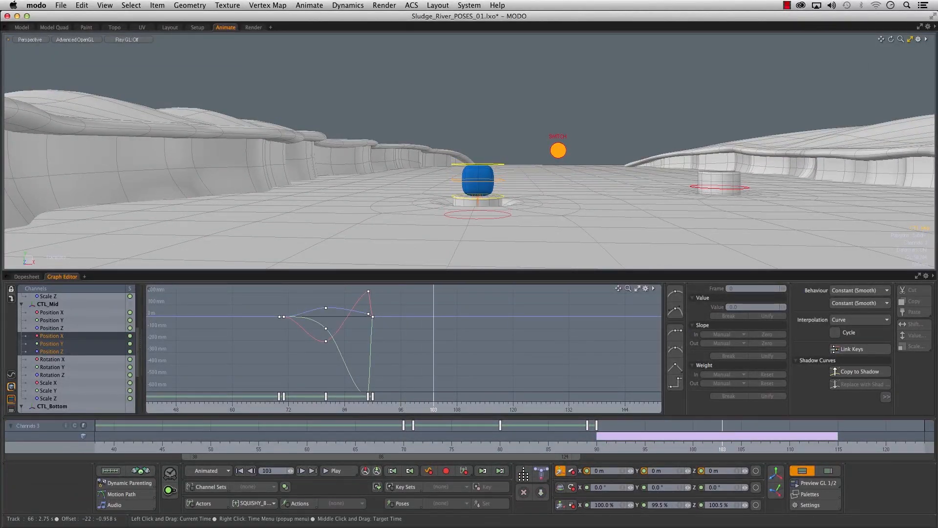
- At frame 104, lower CTL_Mid and bring CTL_Top down to about -560 mm Y, squashing the box onto the first pillar
{"action": "left_click_drag", "start_coordinate": [611, 198], "coordinate": [498, 185], "text": "alt+shift"}
{"action": "scroll", "coordinate": [498, 186], "scroll_direction": "up", "scroll_amount": 2}
{"action": "left_click_drag", "start_coordinate": [570, 448], "coordinate": [702, 448]}
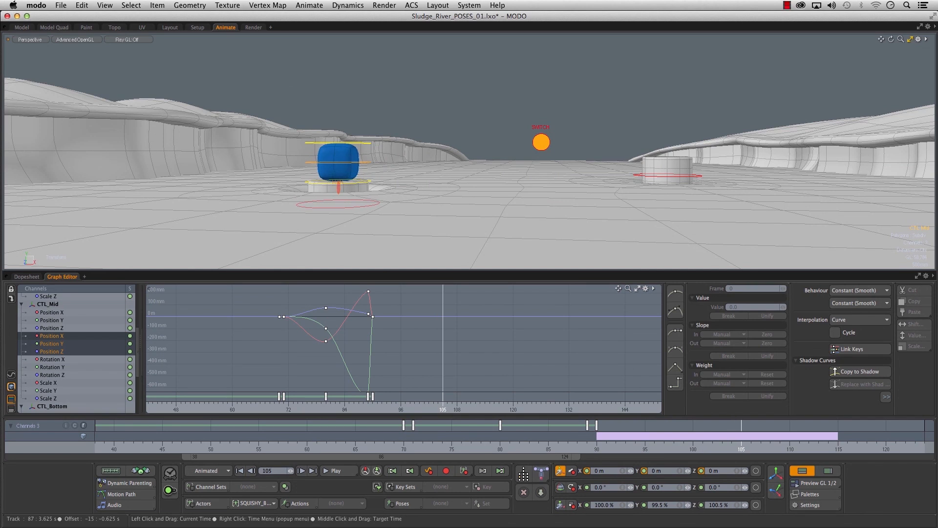
{"action": "left_click_drag", "start_coordinate": [741, 448], "coordinate": [732, 448]}
{"action": "middle_click_drag", "start_coordinate": [389, 159], "coordinate": [471, 101], "text": "alt"}
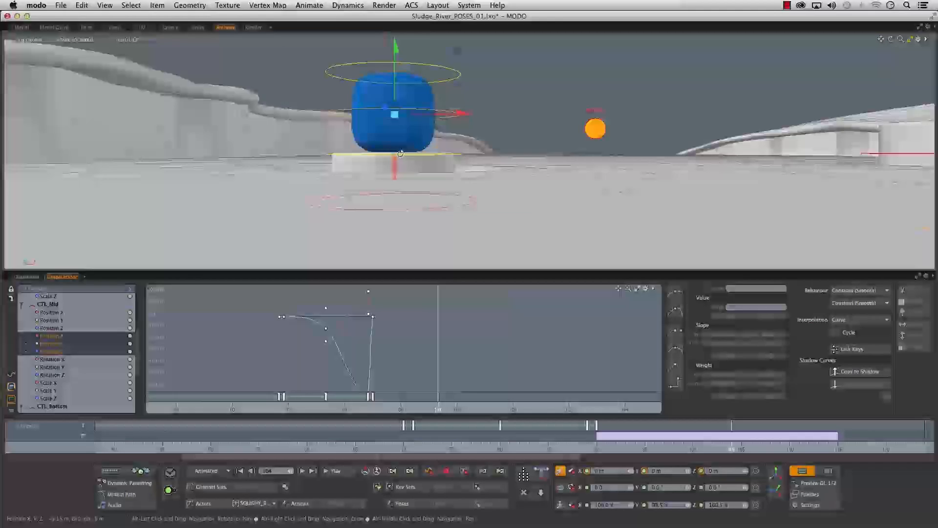
{"action": "middle_click_drag", "start_coordinate": [374, 95], "coordinate": [346, 123], "text": "alt"}
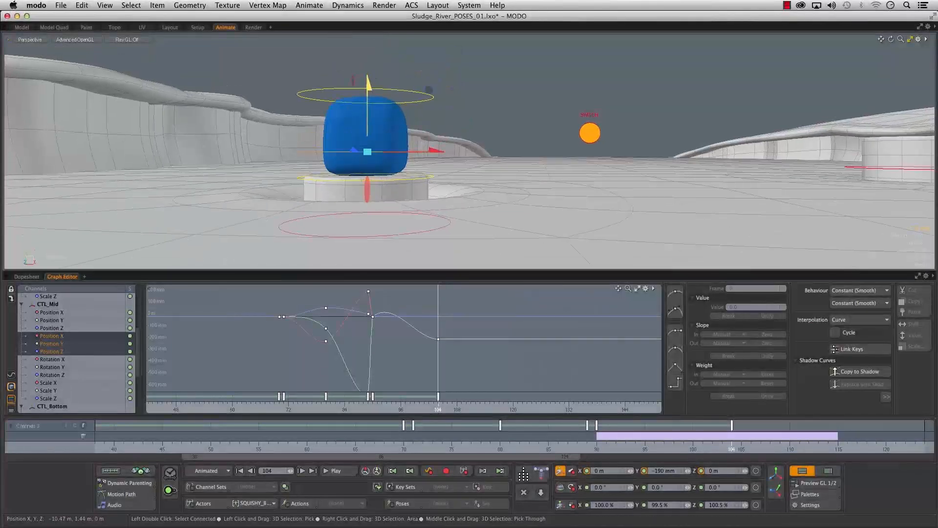
{"action": "left_click", "coordinate": [367, 77]}
{"action": "left_click_drag", "start_coordinate": [370, 39], "coordinate": [370, 84]}
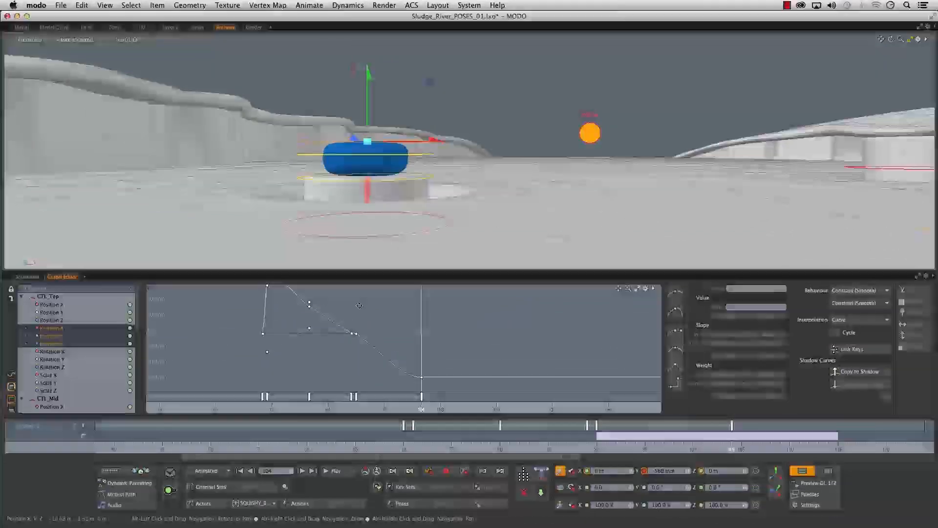
- Scale CTL_Mid uniformly to about 197%, lower it to -280 mm Y, and key the whole actor at frame 104
{"action": "left_click", "coordinate": [408, 157]}
{"action": "key", "text": "r"}
{"action": "left_click_drag", "start_coordinate": [372, 156], "coordinate": [426, 156]}
{"action": "key", "text": "w"}
{"action": "left_click_drag", "start_coordinate": [368, 82], "coordinate": [369, 90]}
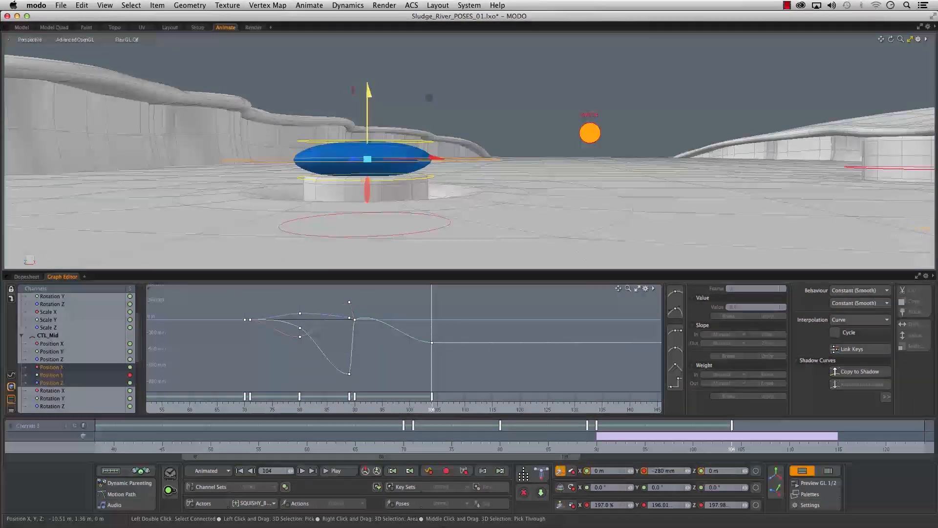
{"action": "left_click", "coordinate": [466, 475]}
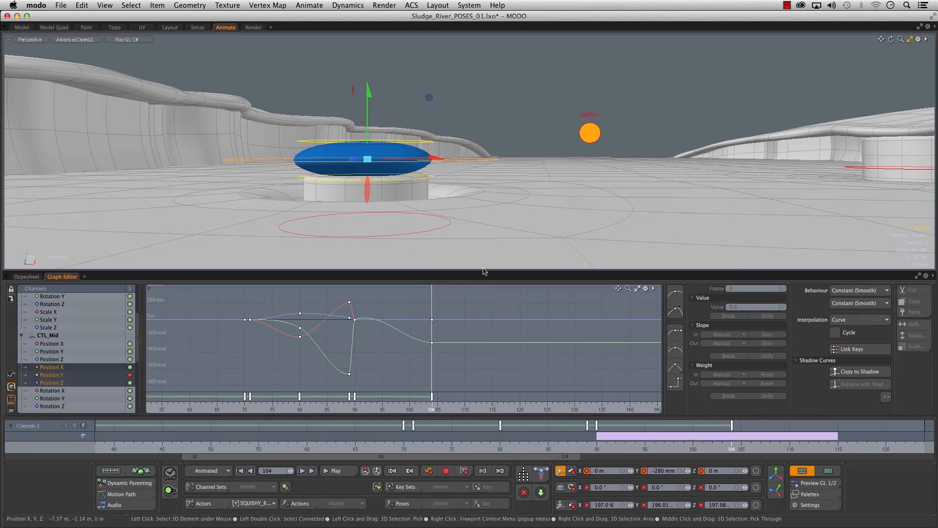
- Key the actor at frame 115, the end of the first pillar contact, using the rest pose copied from frame 70
{"action": "scroll", "coordinate": [507, 191], "scroll_direction": "down", "scroll_amount": 5}
{"action": "scroll", "coordinate": [506, 202], "scroll_direction": "up", "scroll_amount": 1}
{"action": "left_click_drag", "start_coordinate": [394, 442], "coordinate": [886, 441]}
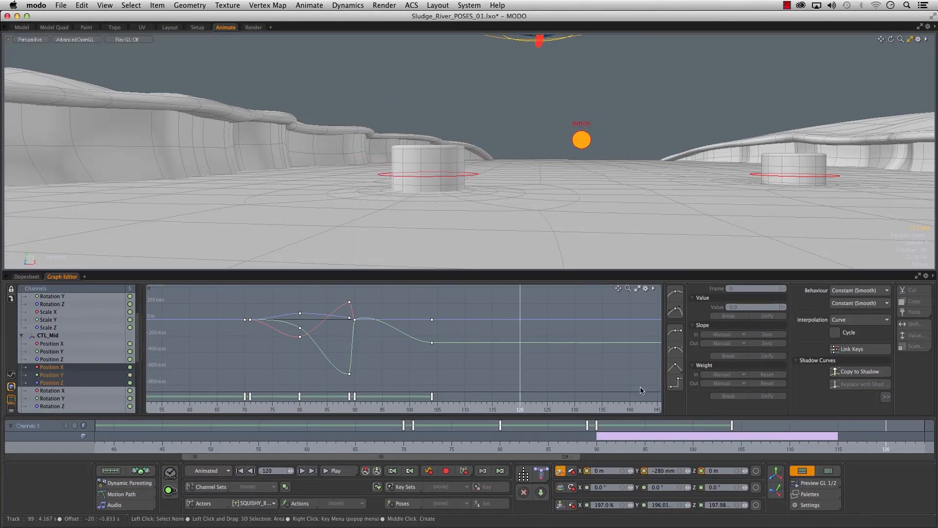
{"action": "left_click", "coordinate": [588, 450]}
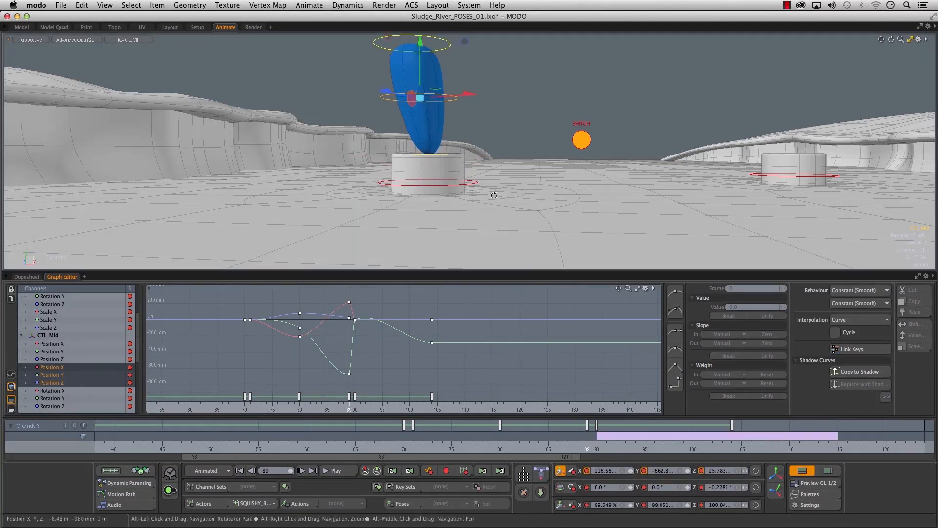
{"action": "left_click_drag", "start_coordinate": [494, 195], "coordinate": [446, 209], "text": "alt"}
{"action": "left_click_drag", "start_coordinate": [596, 450], "coordinate": [838, 449]}
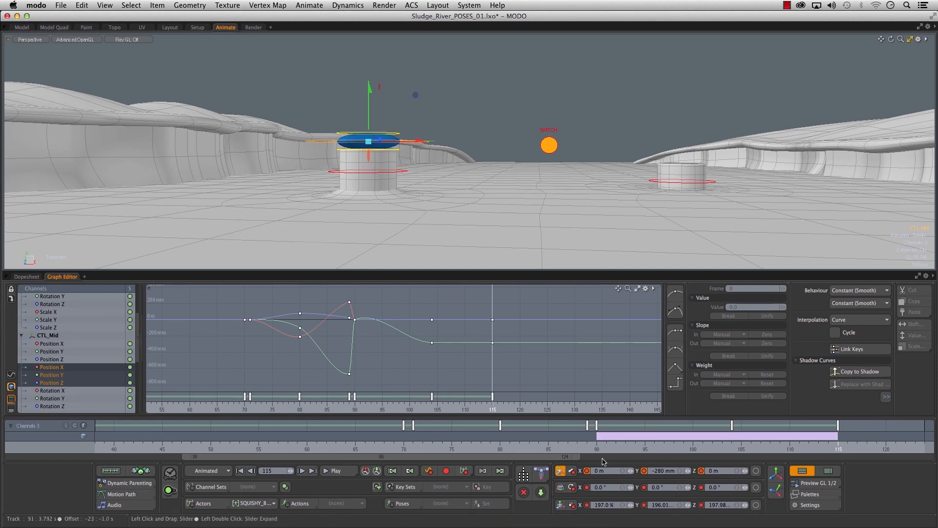
{"action": "left_click", "coordinate": [587, 448]}
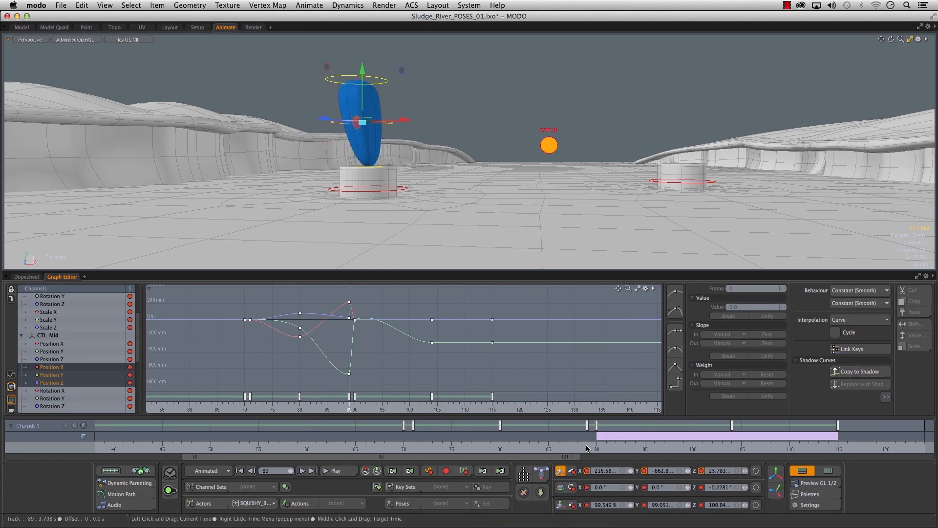
{"action": "left_click", "coordinate": [504, 448]}
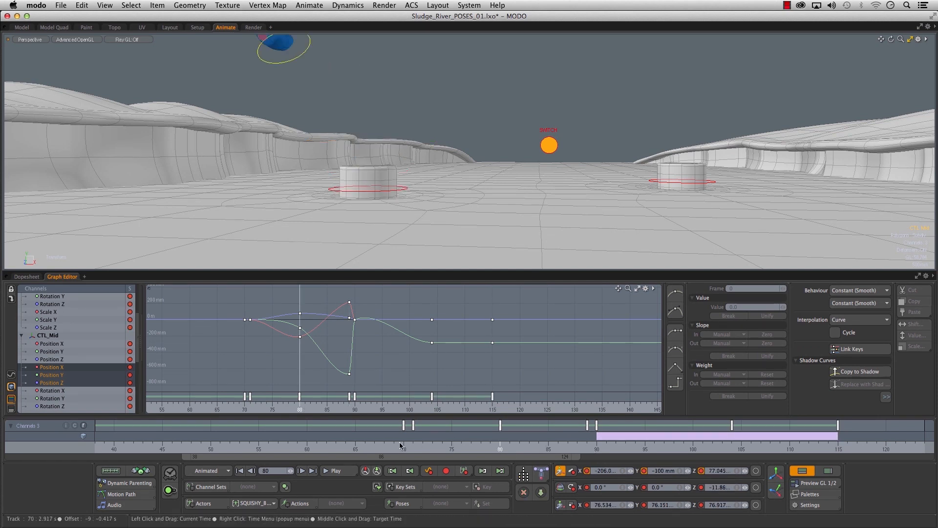
{"action": "left_click", "coordinate": [402, 446]}
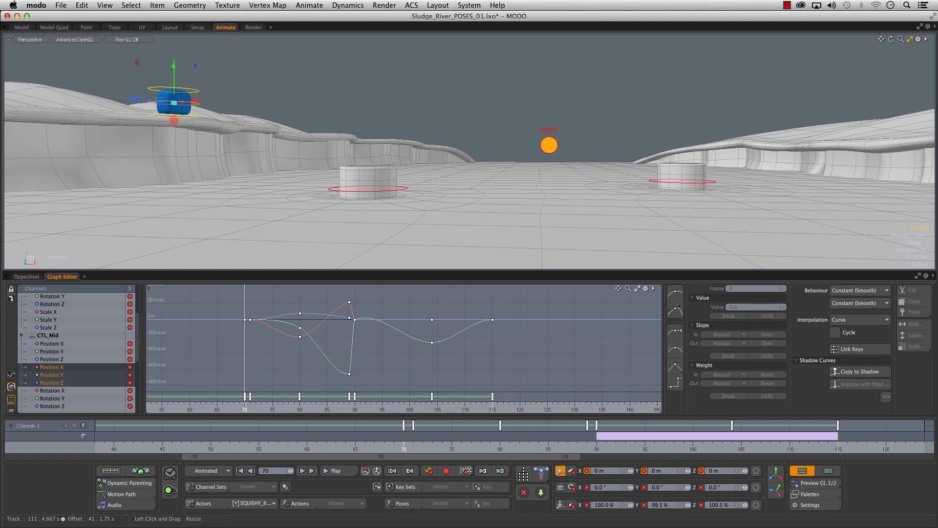
- Select all channels from CTL_Top to CTL_Bottom and shift the squash pose's keys from frame 104 to frame 94
{"action": "left_click_drag", "start_coordinate": [342, 140], "coordinate": [315, 143], "text": "alt"}
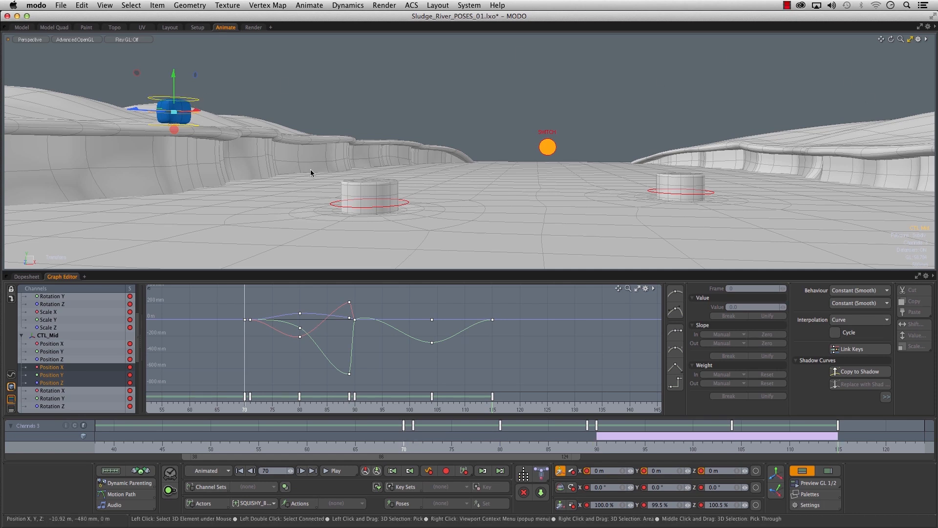
{"action": "left_click_drag", "start_coordinate": [394, 445], "coordinate": [723, 445]}
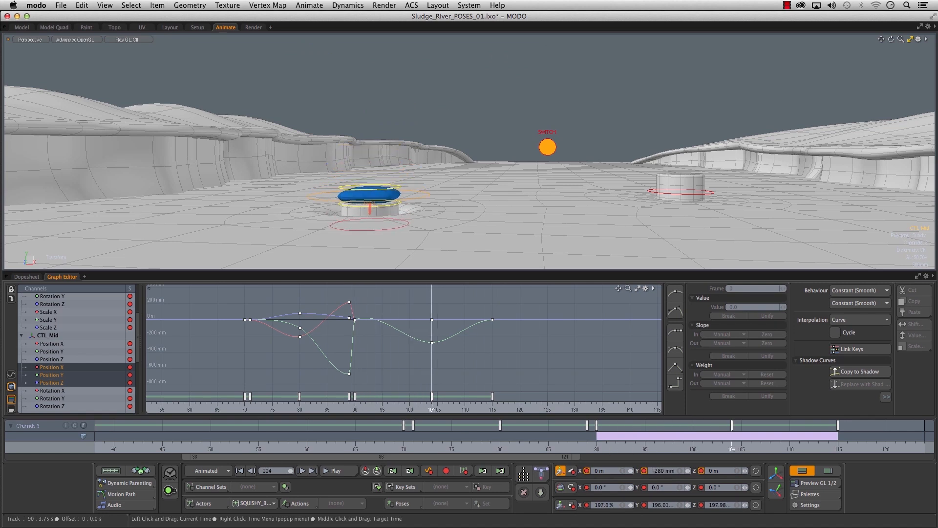
{"action": "left_click_drag", "start_coordinate": [622, 455], "coordinate": [646, 454]}
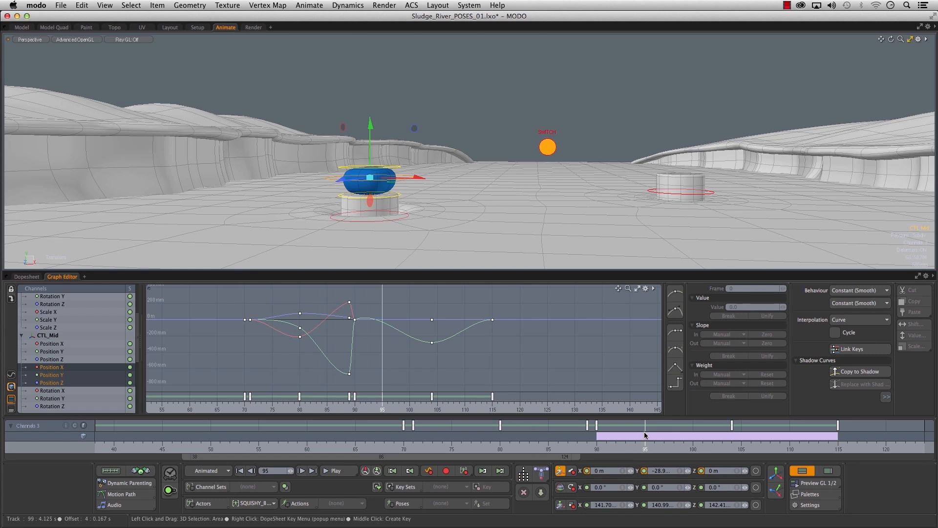
{"action": "left_click_drag", "start_coordinate": [139, 348], "coordinate": [160, 284]}
{"action": "left_click", "coordinate": [81, 406]}
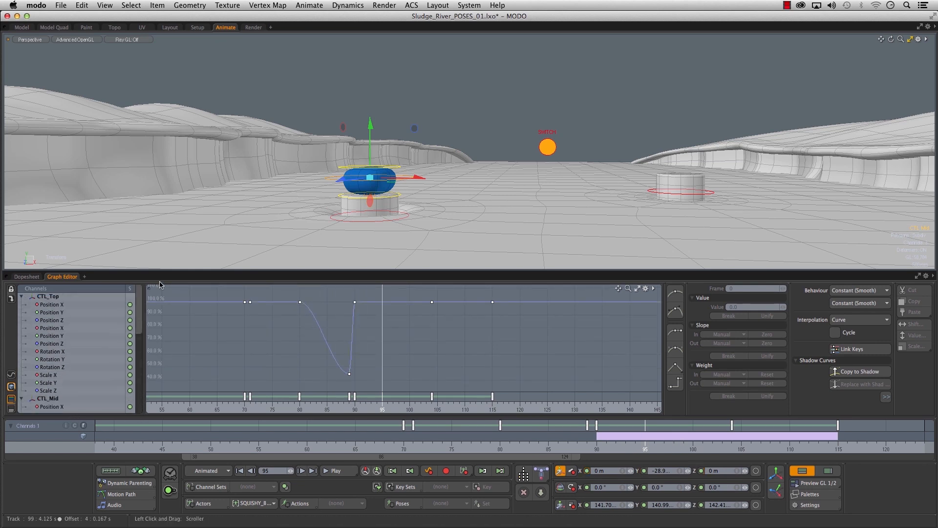
{"action": "left_click", "coordinate": [62, 306], "text": "shift"}
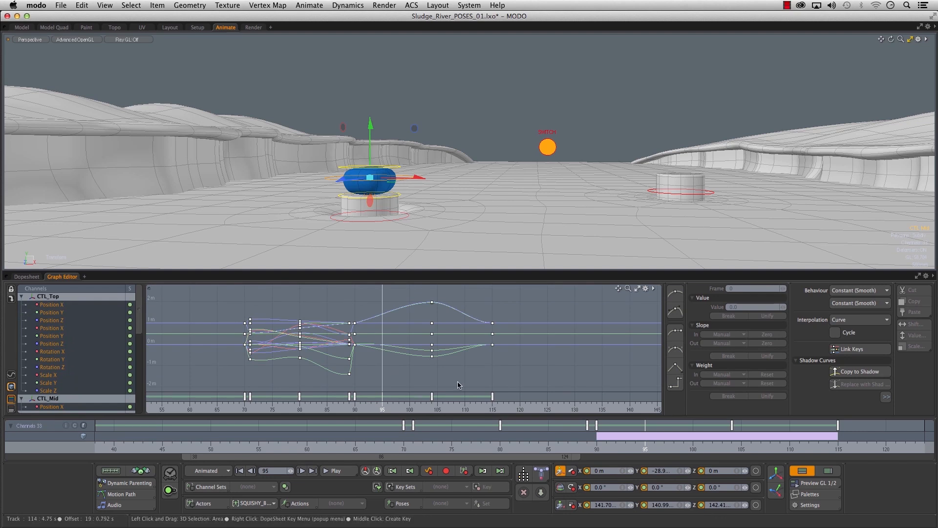
{"action": "mouse_move", "coordinate": [489, 453]}
{"action": "left_mouse_down"}
{"action": "mouse_move", "coordinate": [742, 453]}
{"action": "mouse_move", "coordinate": [732, 454]}
{"action": "left_mouse_up"}
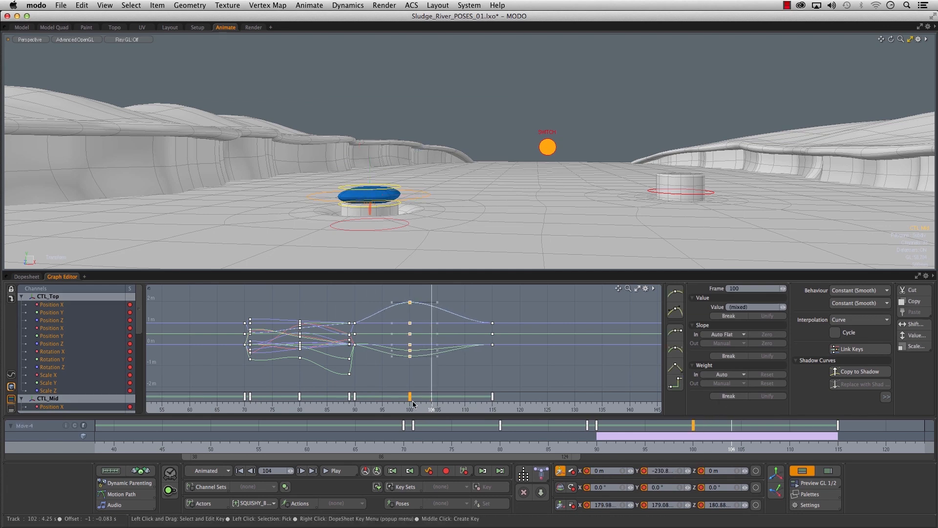
{"action": "left_click_drag", "start_coordinate": [386, 405], "coordinate": [382, 406]}
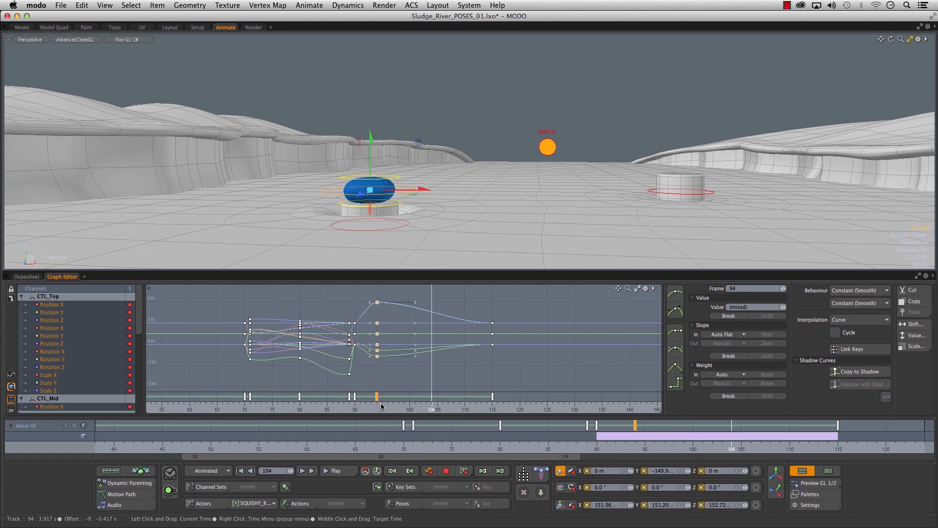
- Copy the squash pose from frame 94 to frame 110 so the box holds flat on the pillar
{"action": "left_click_drag", "start_coordinate": [368, 454], "coordinate": [838, 445]}
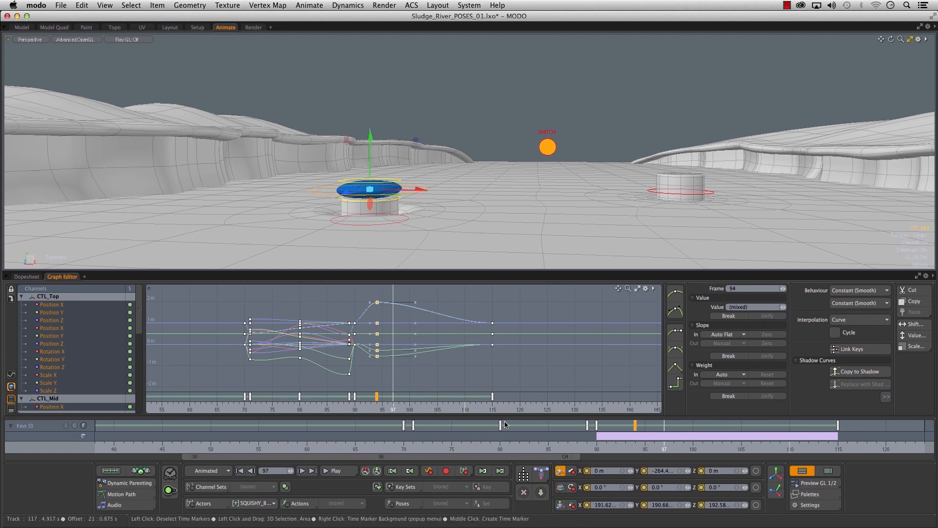
{"action": "left_click", "coordinate": [467, 470]}
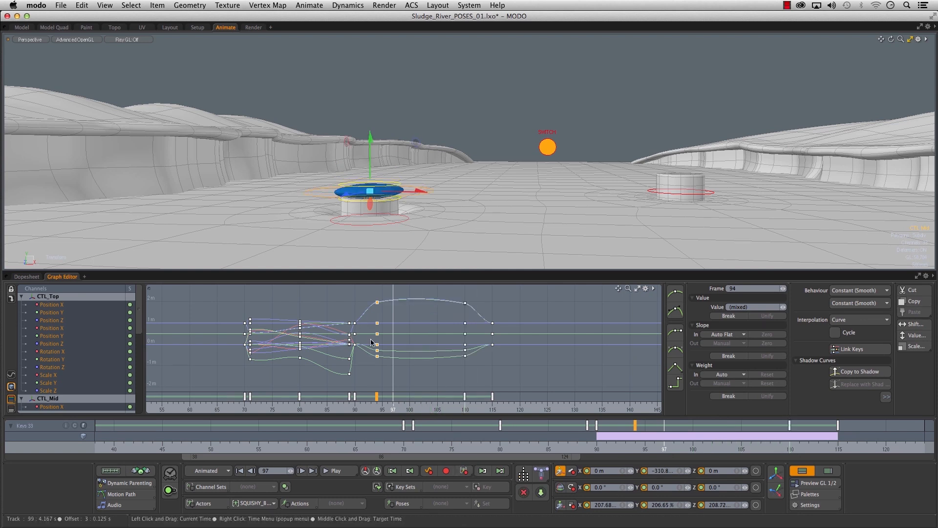
{"action": "left_click", "coordinate": [327, 410]}
{"action": "key", "text": "Up"}
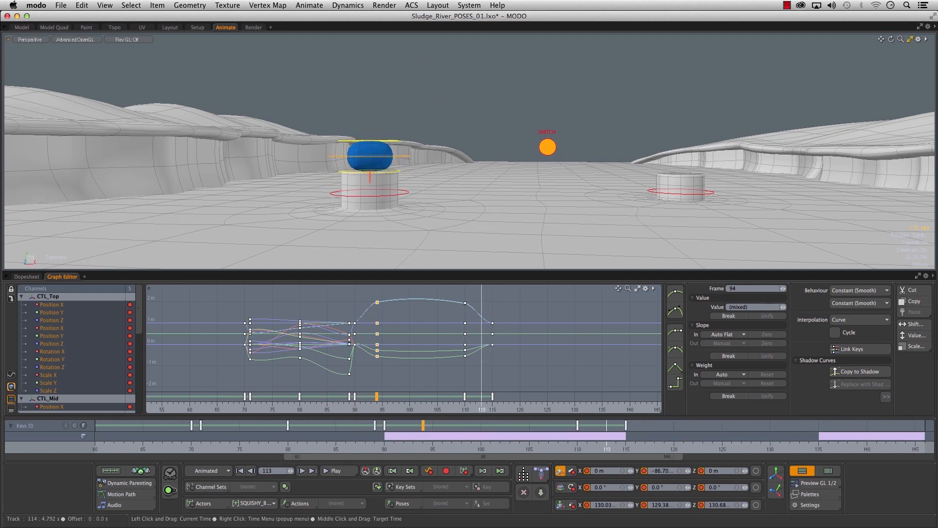
- At frame 116, one frame after the pillar contact ends, lower CTL_Bottom onto the pillar's top and scale it down
{"action": "mouse_move", "coordinate": [635, 448]}
{"action": "left_mouse_down"}
{"action": "mouse_move", "coordinate": [626, 448]}
{"action": "mouse_move", "coordinate": [636, 448]}
{"action": "left_mouse_up"}
{"action": "middle_click_drag", "start_coordinate": [435, 162], "coordinate": [402, 162], "text": "alt"}
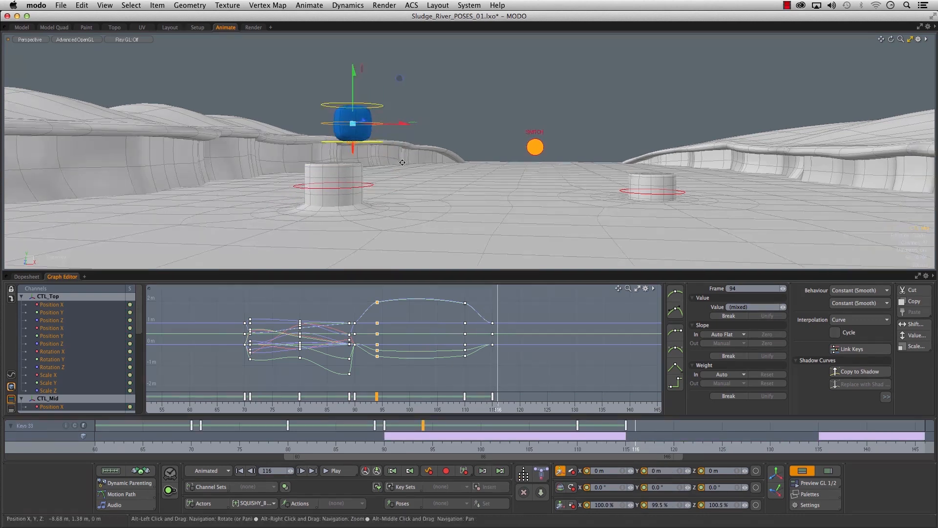
{"action": "left_click_drag", "start_coordinate": [402, 162], "coordinate": [362, 184], "text": "alt"}
{"action": "right_click_drag", "start_coordinate": [362, 184], "coordinate": [398, 161], "text": "alt"}
{"action": "left_click_drag", "start_coordinate": [398, 162], "coordinate": [361, 163], "text": "alt"}
{"action": "right_click_drag", "start_coordinate": [360, 163], "coordinate": [337, 161], "text": "alt"}
{"action": "mouse_move", "coordinate": [337, 162]}
{"action": "left_mouse_down", "text": "alt"}
{"action": "mouse_move", "coordinate": [318, 158]}
{"action": "mouse_move", "coordinate": [321, 168]}
{"action": "mouse_move", "coordinate": [344, 145]}
{"action": "left_mouse_up", "text": "alt"}
{"action": "left_click", "coordinate": [372, 148]}
{"action": "key", "text": "r"}
- Scale CTL_Top to 103% and move it to about 1.108 m X, 920 mm Y and -291 mm Z at frame 116
{"action": "left_click", "coordinate": [350, 107]}
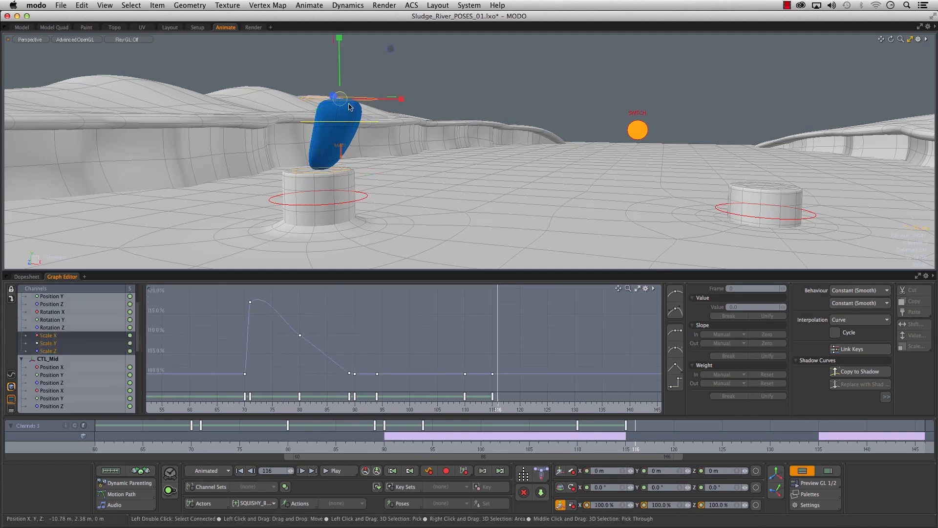
{"action": "key", "text": "w"}
{"action": "left_click_drag", "start_coordinate": [344, 100], "coordinate": [366, 156]}
{"action": "left_click", "coordinate": [420, 121]}
{"action": "left_click", "coordinate": [382, 105]}
{"action": "left_click_drag", "start_coordinate": [344, 101], "coordinate": [379, 99]}
{"action": "mouse_move", "coordinate": [332, 168]}
{"action": "left_mouse_down", "text": "alt"}
{"action": "mouse_move", "coordinate": [372, 160]}
{"action": "mouse_move", "coordinate": [337, 155]}
{"action": "left_mouse_up", "text": "alt"}
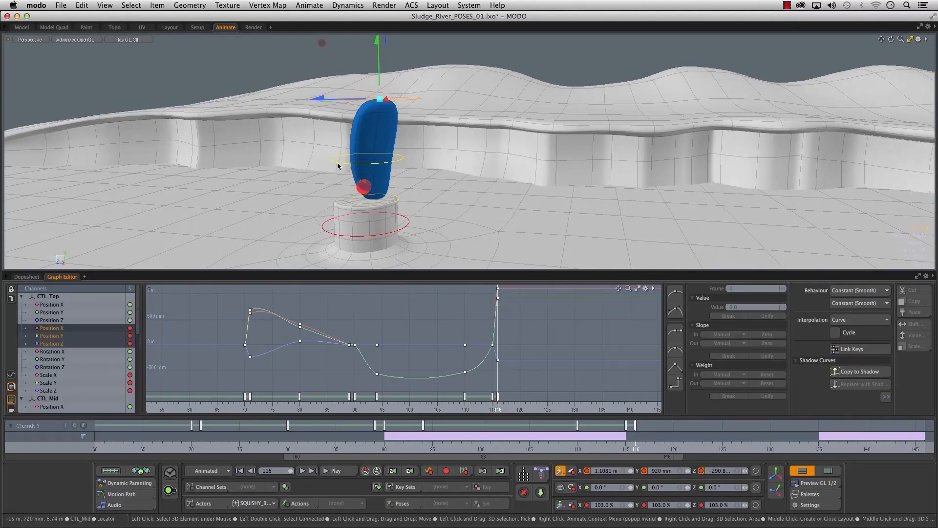
- Rotate CTL_Mid to -31.5° in Z and move it to about 17 mm X, 420 mm Y and -340 mm Z
{"action": "left_click", "coordinate": [375, 166]}
{"action": "left_click_drag", "start_coordinate": [376, 157], "coordinate": [374, 158]}
{"action": "left_click_drag", "start_coordinate": [374, 158], "coordinate": [494, 160], "text": "alt"}
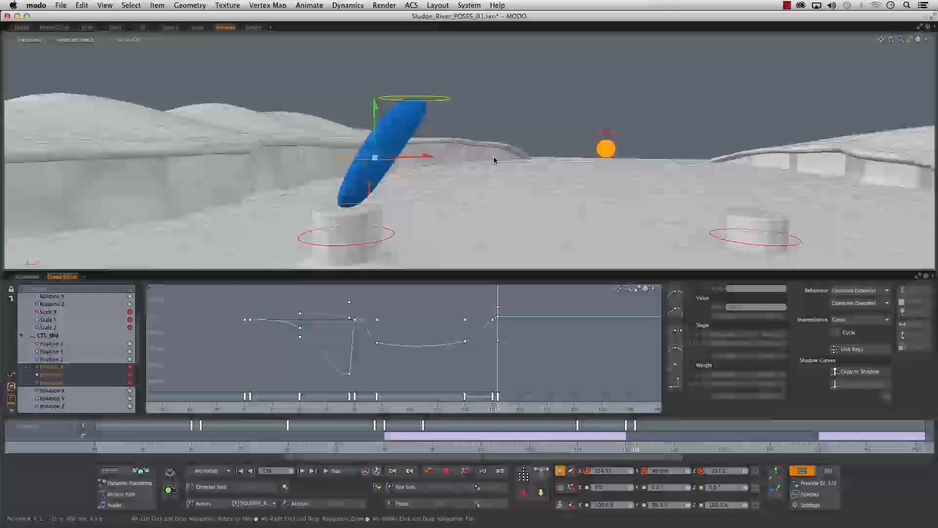
{"action": "key", "text": "e"}
{"action": "left_click_drag", "start_coordinate": [346, 108], "coordinate": [367, 98]}
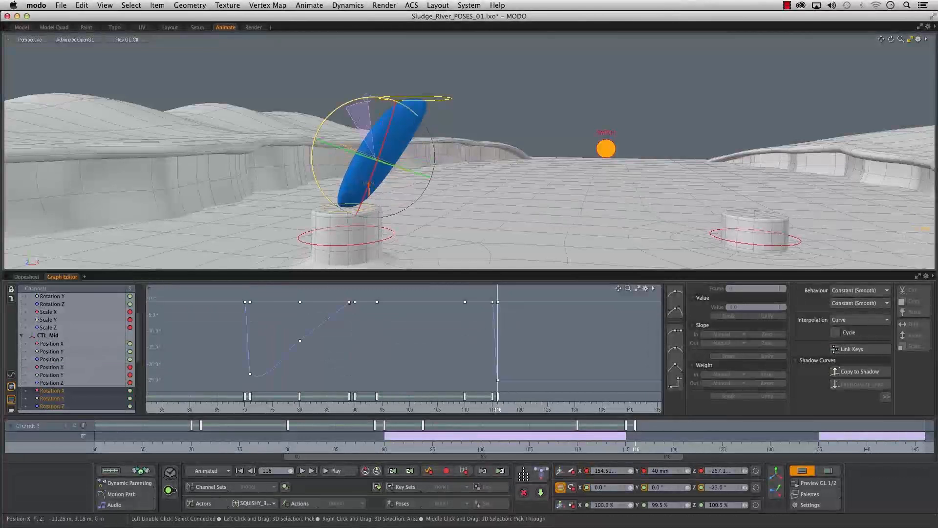
{"action": "key", "text": "w"}
{"action": "left_click_drag", "start_coordinate": [371, 153], "coordinate": [369, 145]}
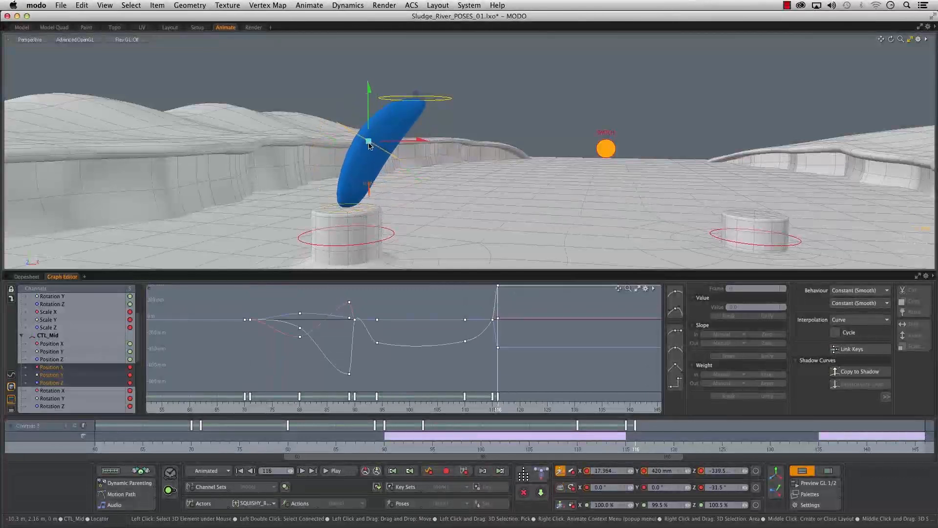
- Rotate CTL_Top to -25° in Z and move it to about 1.057 m X, 1.02 m Y and -322 mm Z
{"action": "left_click", "coordinate": [449, 102]}
{"action": "key", "text": "e"}
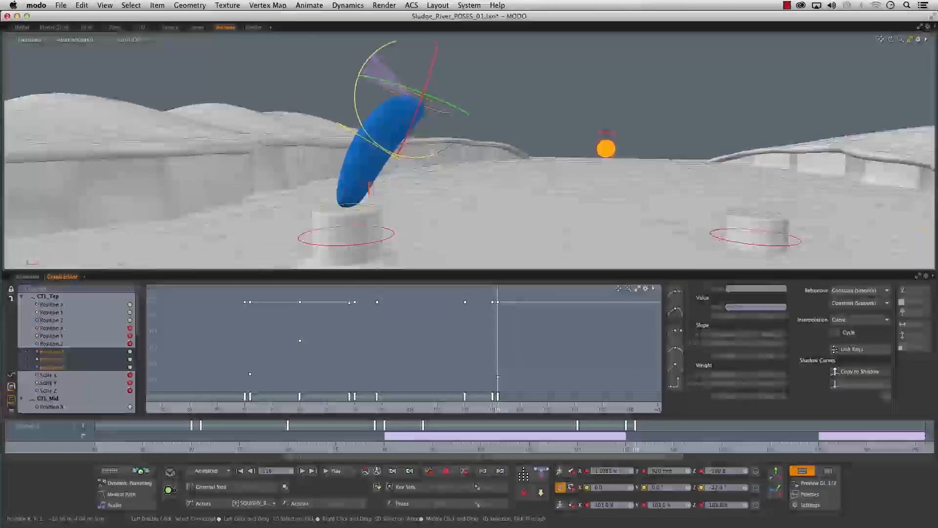
{"action": "key", "text": "w"}
{"action": "left_click_drag", "start_coordinate": [381, 67], "coordinate": [364, 67], "text": "alt"}
{"action": "left_click_drag", "start_coordinate": [415, 98], "coordinate": [381, 93]}
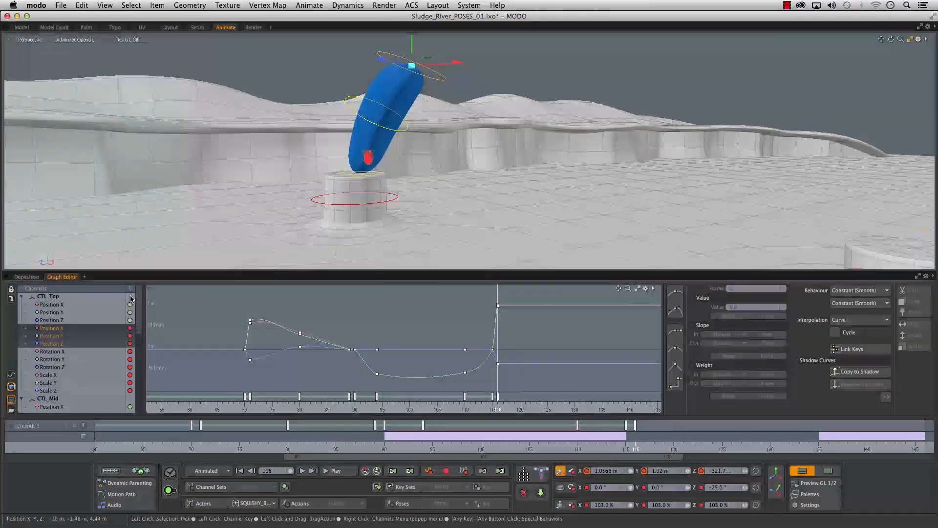
{"action": "left_click_drag", "start_coordinate": [137, 320], "coordinate": [147, 337]}
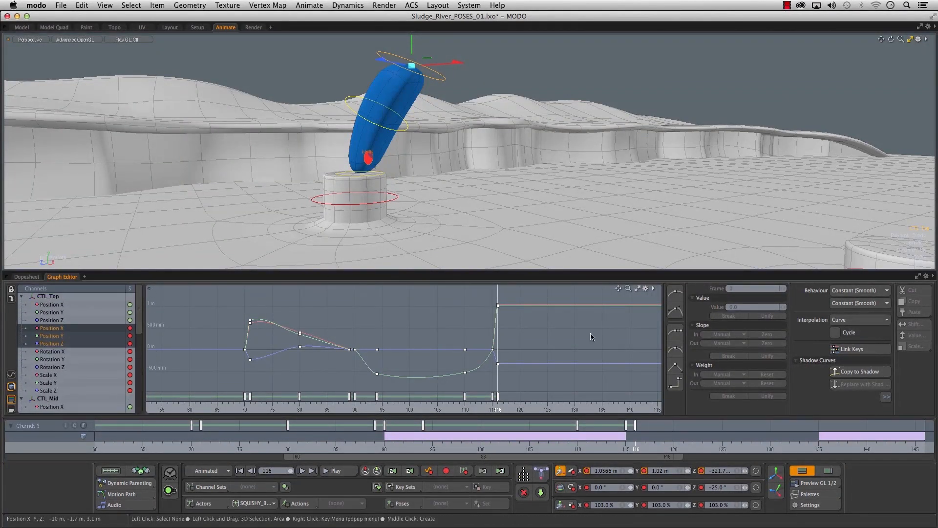
- Step and scrub from the first landing through the second takeoff to examine the squash and stretch timing
{"action": "key", "text": "q"}
{"action": "left_click", "coordinate": [623, 445]}
{"action": "key", "text": "Right"}
{"action": "key", "text": "Left"}
{"action": "key", "text": "Right"}
{"action": "key", "text": "Left"}
{"action": "key", "text": "Left"}
{"action": "key", "text": "Left"}
{"action": "left_click_drag", "start_coordinate": [603, 151], "coordinate": [528, 207], "text": "alt"}
{"action": "left_click_drag", "start_coordinate": [376, 457], "coordinate": [645, 449]}
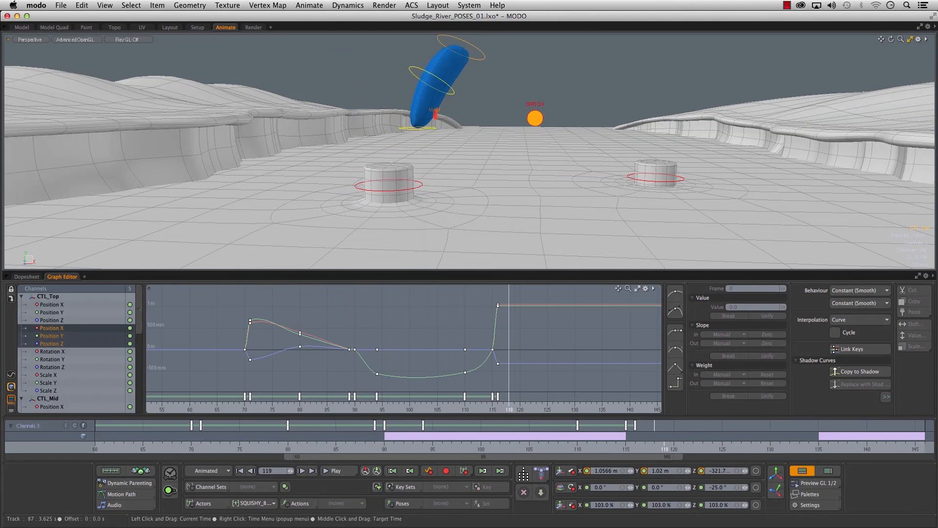
- Copy the actor's bent mid-air pose from frame 80 to frame 125, the middle of the second jump
{"action": "left_click_drag", "start_coordinate": [558, 449], "coordinate": [722, 448]}
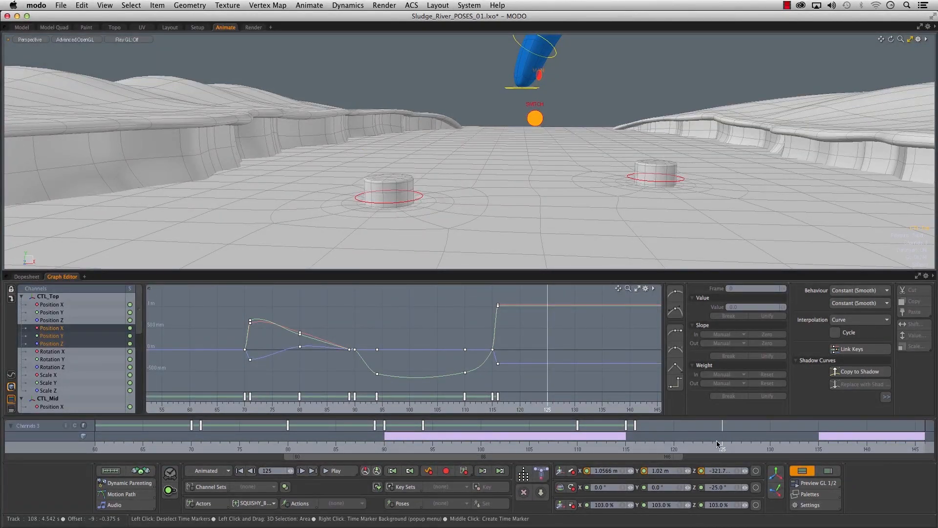
{"action": "left_click_drag", "start_coordinate": [494, 101], "coordinate": [486, 168], "text": "alt+shift"}
{"action": "left_click", "coordinate": [288, 449]}
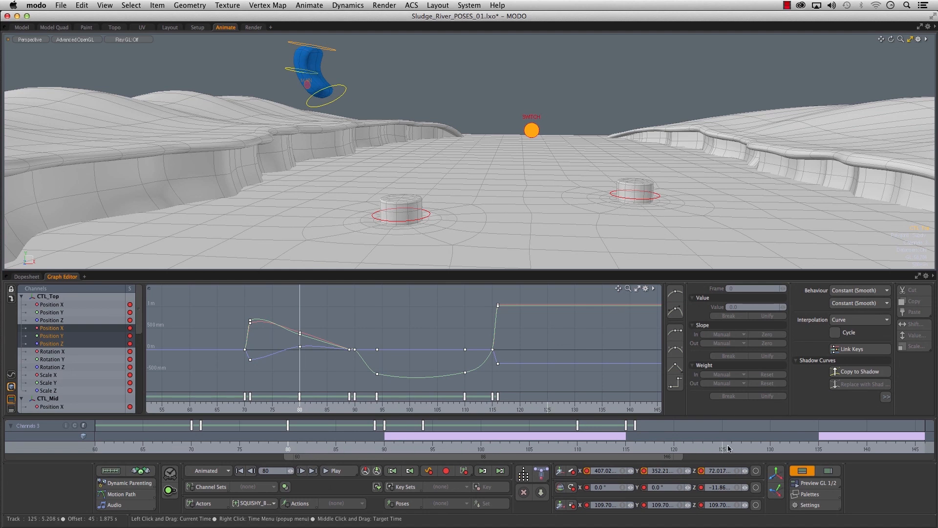
{"action": "left_click", "coordinate": [466, 473]}
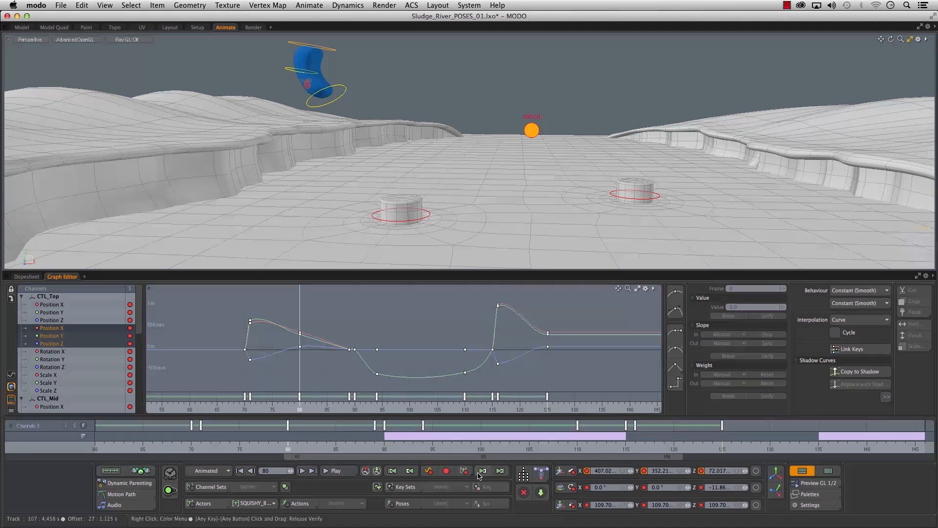
- Copy the actor's stretched pre-landing pose from frame 89 to frame 135, the end of the second jump
{"action": "left_click_drag", "start_coordinate": [384, 447], "coordinate": [722, 448]}
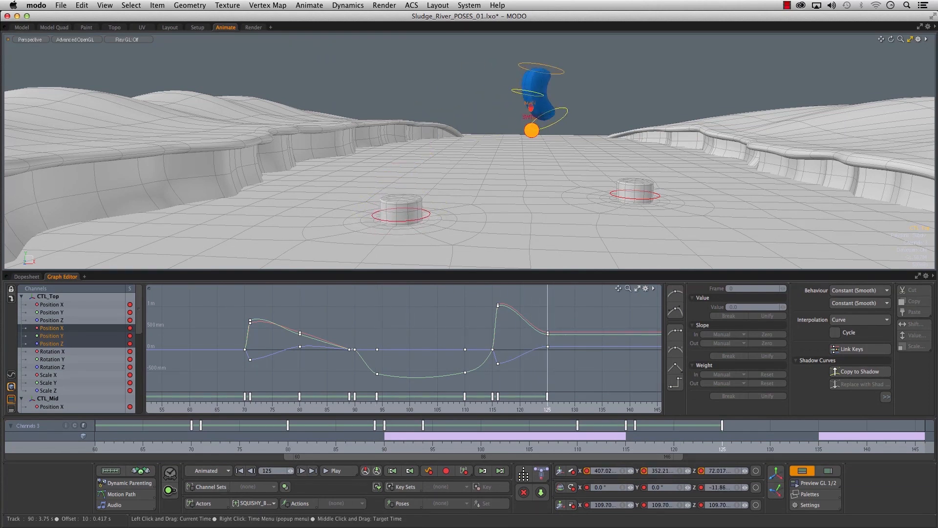
{"action": "left_click_drag", "start_coordinate": [531, 198], "coordinate": [458, 193], "text": "alt"}
{"action": "mouse_move", "coordinate": [722, 447]}
{"action": "left_mouse_down"}
{"action": "mouse_move", "coordinate": [818, 447]}
{"action": "mouse_move", "coordinate": [799, 447]}
{"action": "left_mouse_up"}
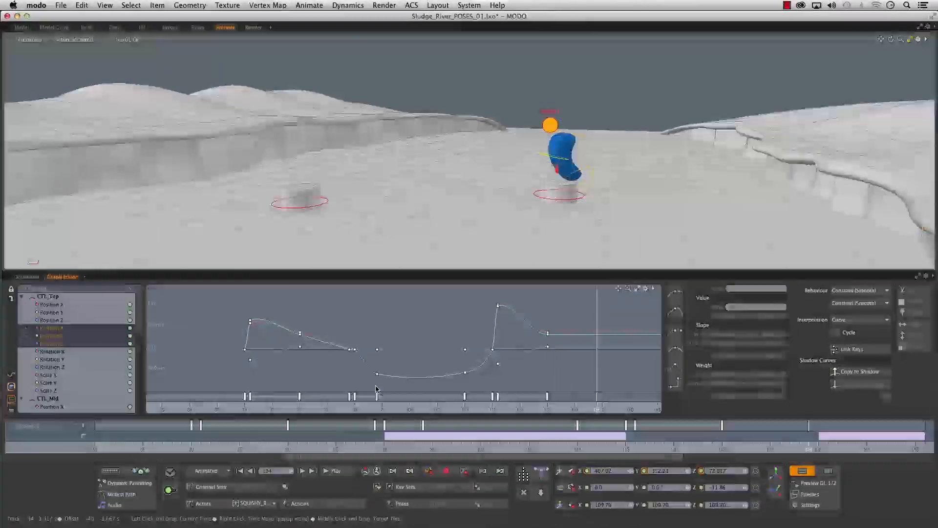
{"action": "left_click", "coordinate": [376, 453]}
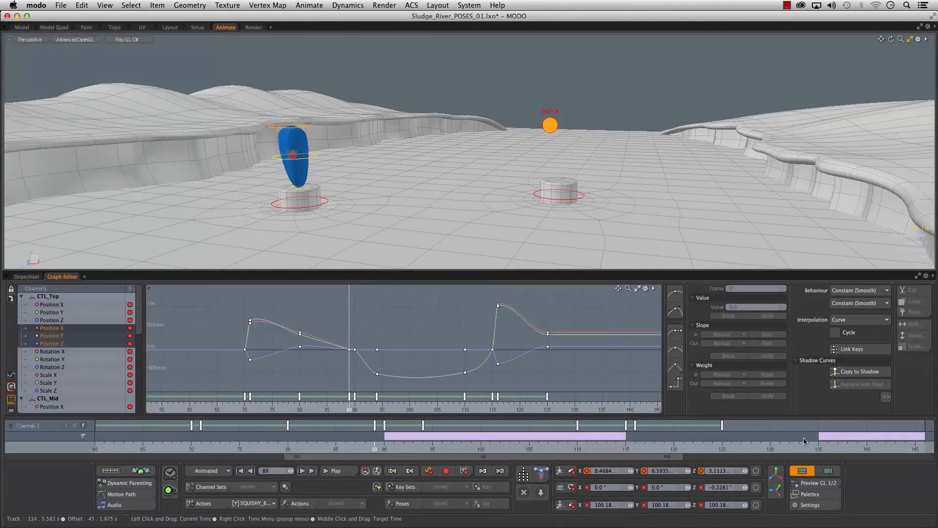
{"action": "left_click", "coordinate": [815, 448]}
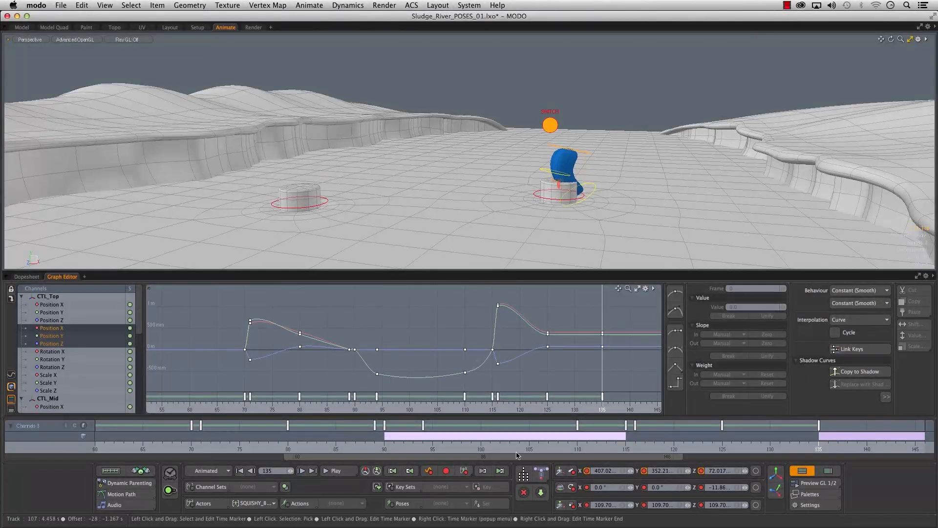
{"action": "left_click", "coordinate": [288, 450]}
{"action": "left_click", "coordinate": [376, 450]}
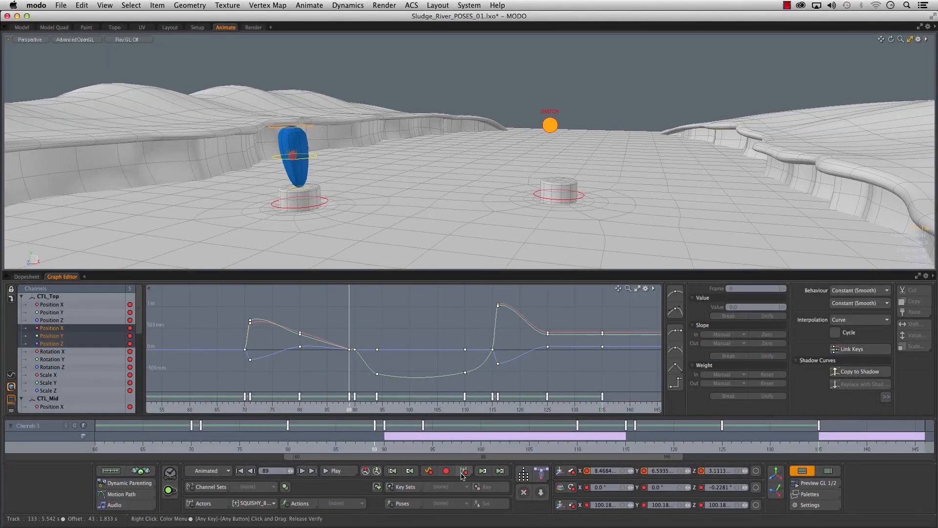
{"action": "left_click_drag", "start_coordinate": [596, 449], "coordinate": [819, 443]}
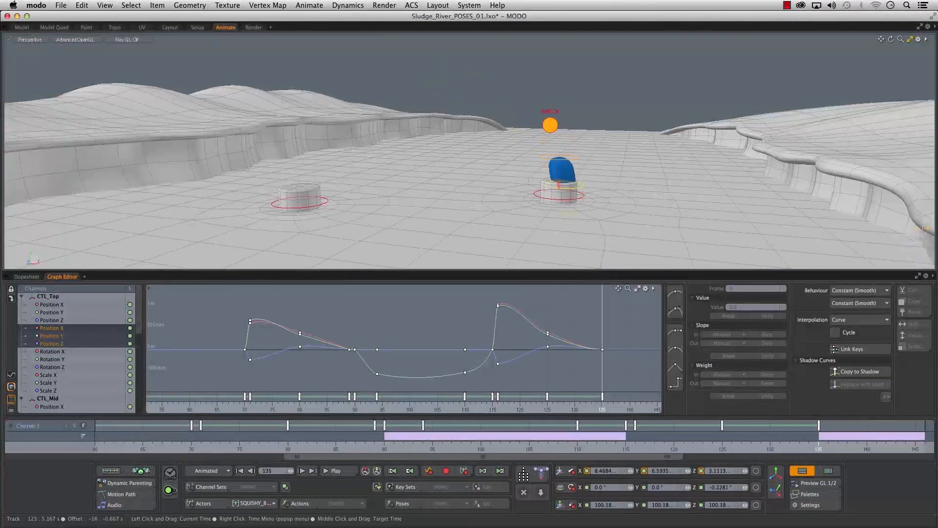
- Shift the copied pre-landing keys one frame earlier, from frame 135 to frame 134
{"action": "left_click_drag", "start_coordinate": [601, 229], "coordinate": [518, 204], "text": "alt+shift"}
{"action": "scroll", "coordinate": [490, 195], "scroll_direction": "up", "scroll_amount": 5}
{"action": "left_click_drag", "start_coordinate": [821, 435], "coordinate": [815, 433]}
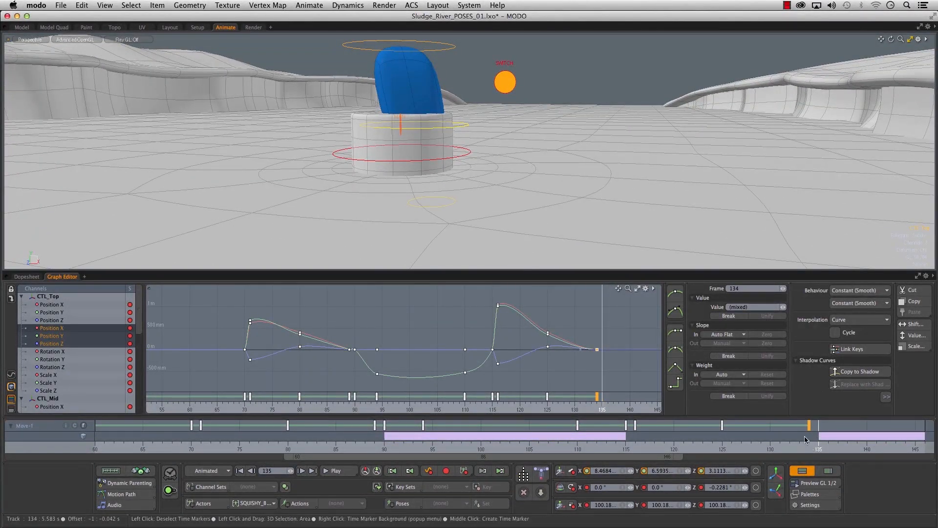
- Copy the actor's neutral pose from frame 70 to frame 135, when the box contacts the second pillar
{"action": "left_click_drag", "start_coordinate": [265, 452], "coordinate": [288, 452]}
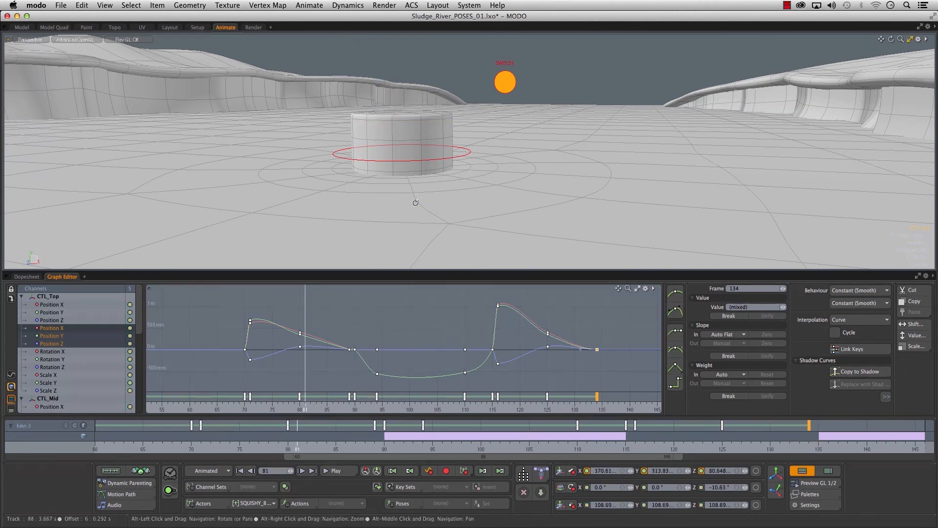
{"action": "left_click_drag", "start_coordinate": [415, 202], "coordinate": [540, 211], "text": "ctrl+alt"}
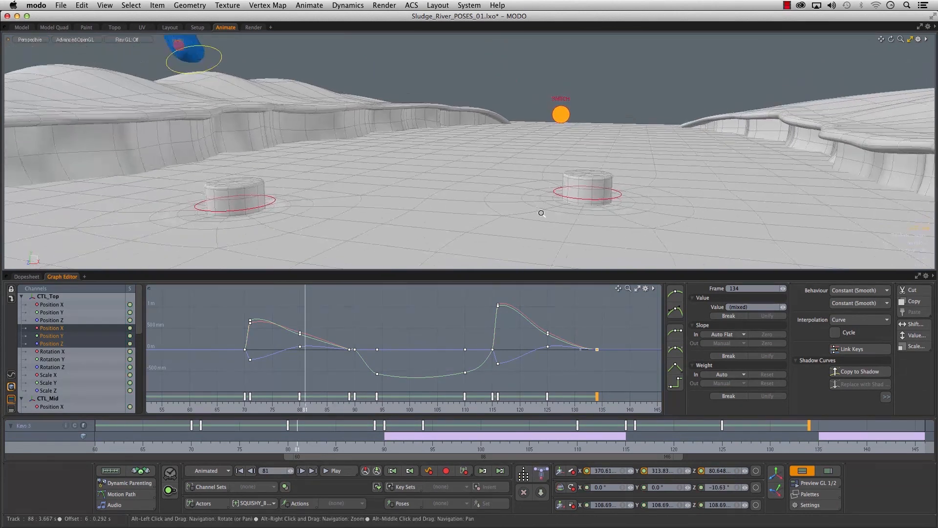
{"action": "left_click", "coordinate": [194, 447]}
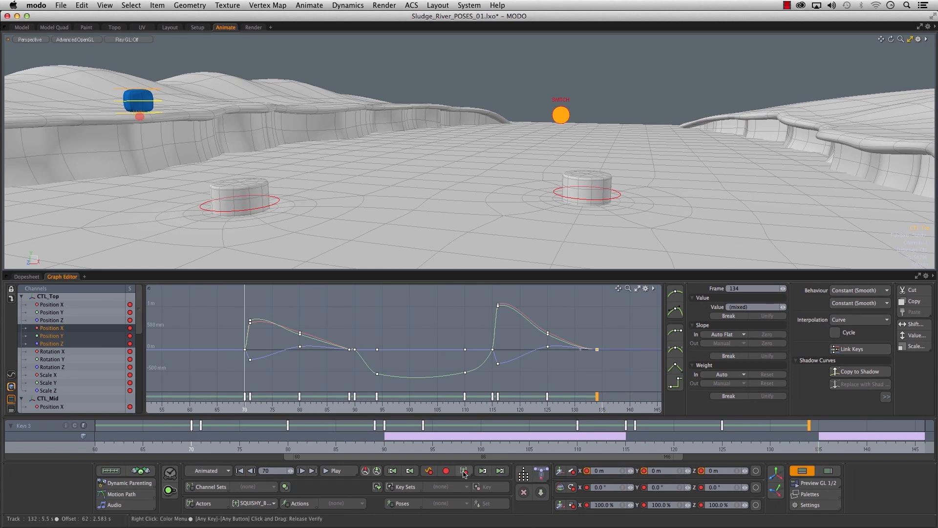
{"action": "mouse_move", "coordinate": [574, 409]}
{"action": "left_mouse_down"}
{"action": "mouse_move", "coordinate": [602, 409]}
{"action": "mouse_move", "coordinate": [558, 409]}
{"action": "mouse_move", "coordinate": [602, 408]}
{"action": "left_mouse_up"}
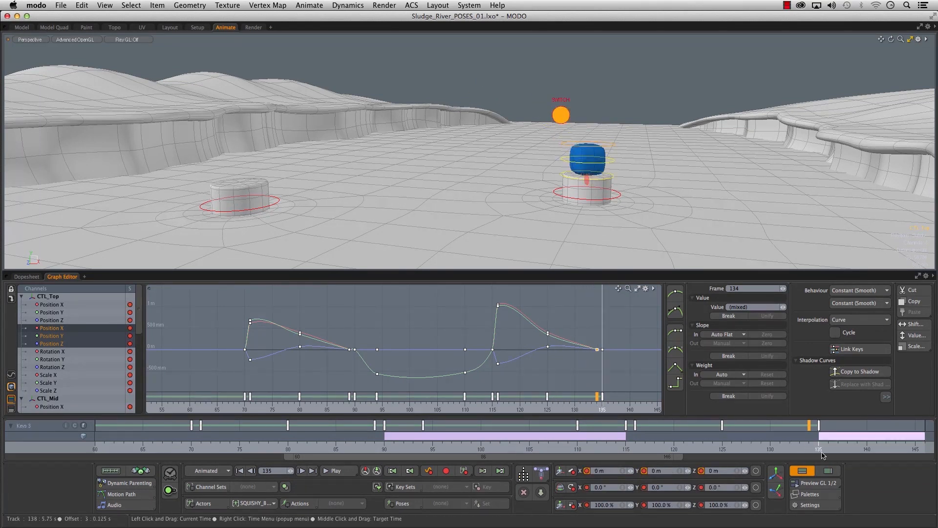
- At frame 134, lower the bottom control down to the second pillar's top and scale it narrower to taper the box
{"action": "left_click_drag", "start_coordinate": [540, 182], "coordinate": [512, 195], "text": "alt+shift"}
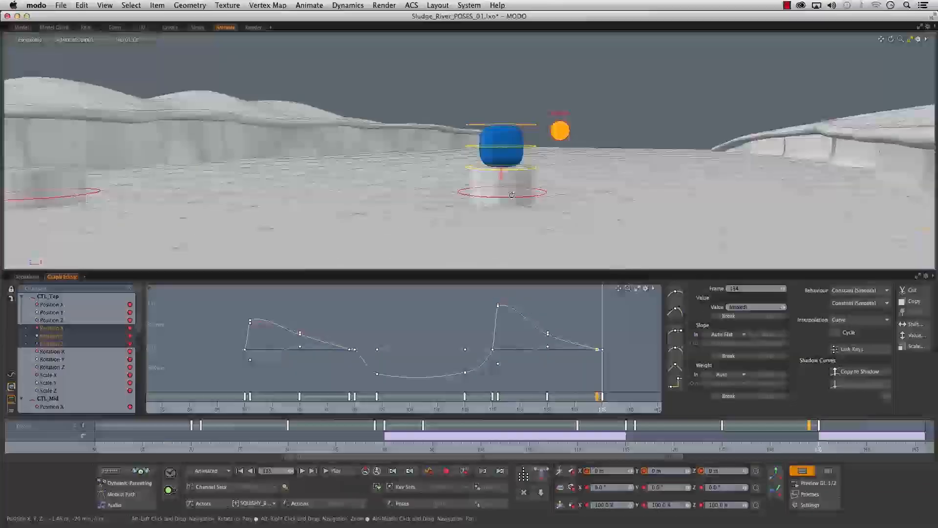
{"action": "key", "text": "Left"}
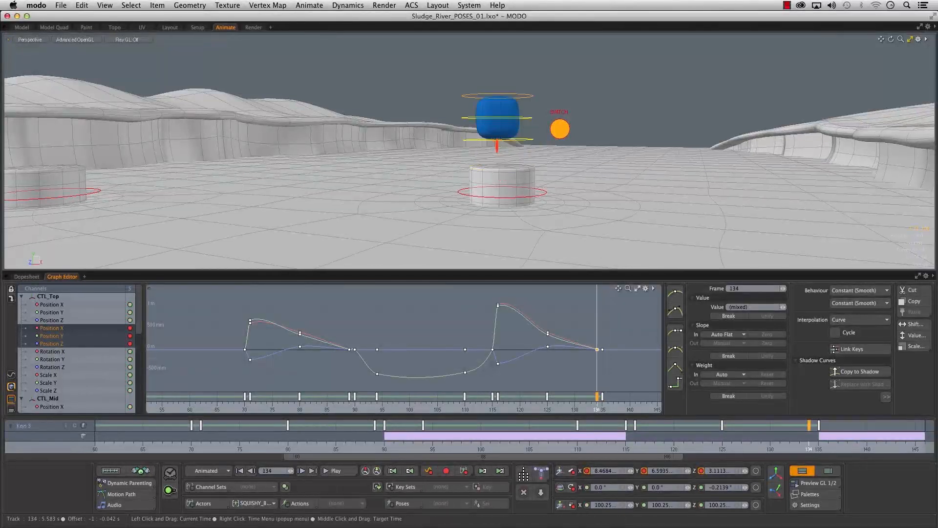
{"action": "left_click", "coordinate": [517, 140], "text": "shift"}
{"action": "mouse_move", "coordinate": [440, 184]}
{"action": "left_mouse_down", "text": "alt"}
{"action": "mouse_move", "coordinate": [227, 208]}
{"action": "mouse_move", "coordinate": [426, 184]}
{"action": "left_mouse_up", "text": "alt"}
{"action": "key", "text": "w"}
{"action": "left_click_drag", "start_coordinate": [452, 156], "coordinate": [451, 156]}
{"action": "left_click_drag", "start_coordinate": [411, 182], "coordinate": [396, 198], "text": "alt"}
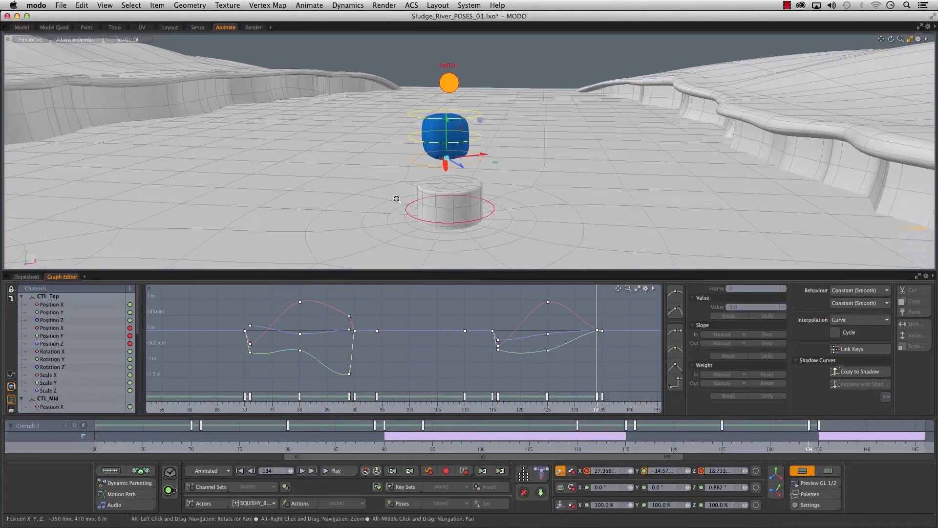
{"action": "right_click_drag", "start_coordinate": [396, 197], "coordinate": [415, 190], "text": "alt"}
{"action": "left_click_drag", "start_coordinate": [416, 190], "coordinate": [391, 176], "text": "alt"}
{"action": "left_click_drag", "start_coordinate": [443, 134], "coordinate": [423, 179]}
{"action": "key", "text": "r"}
{"action": "left_click_drag", "start_coordinate": [434, 106], "coordinate": [442, 143], "text": "alt+shift"}
- Move CTL_Top to about -651 mm X, 477 mm Y and -393 mm Z so the box leans back before landing
{"action": "left_click", "coordinate": [489, 96]}
{"action": "key", "text": "w"}
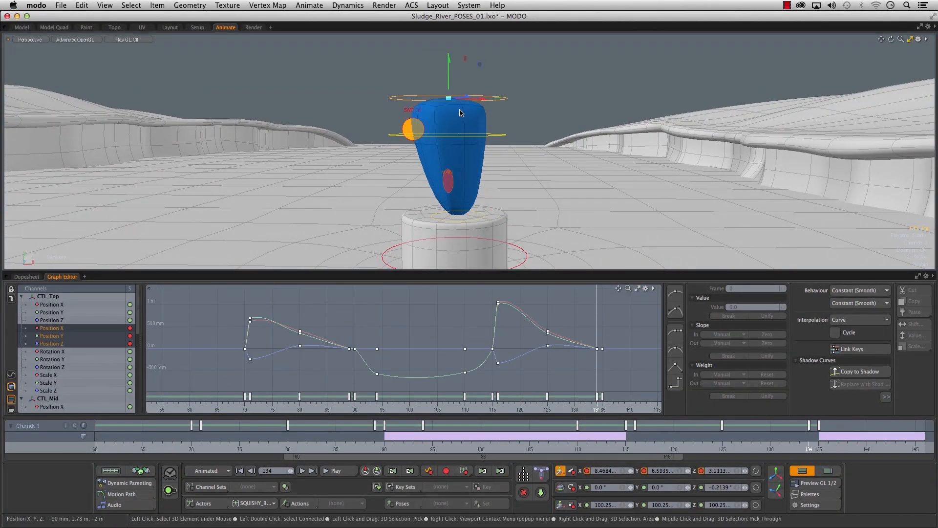
{"action": "left_click_drag", "start_coordinate": [448, 98], "coordinate": [395, 64]}
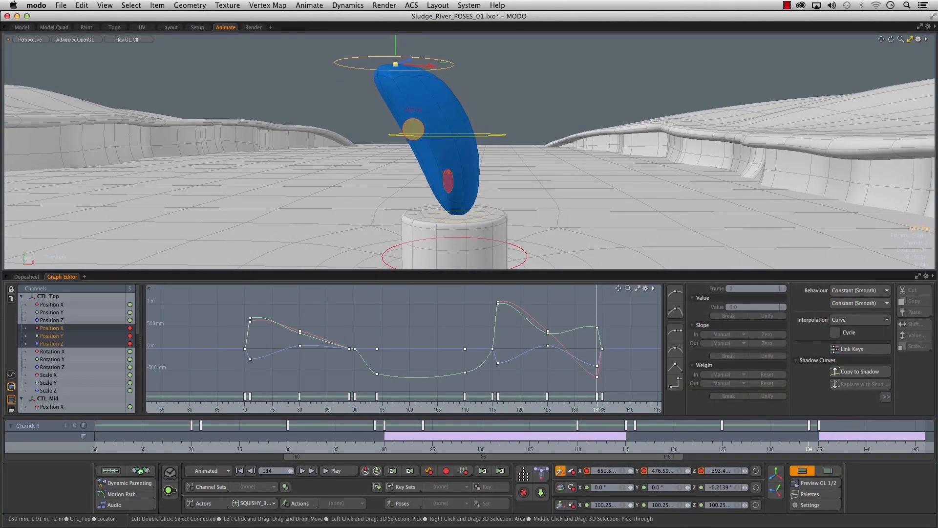
- Shift CTL_Mid toward the leaning top and rotate the pose to smooth the box's bend at frame 134
{"action": "left_click", "coordinate": [473, 136]}
{"action": "left_click_drag", "start_coordinate": [448, 135], "coordinate": [420, 128]}
{"action": "mouse_move", "coordinate": [530, 135]}
{"action": "left_mouse_down", "text": "alt"}
{"action": "mouse_move", "coordinate": [440, 134]}
{"action": "mouse_move", "coordinate": [521, 135]}
{"action": "left_mouse_up", "text": "alt"}
{"action": "right_click_drag", "start_coordinate": [521, 134], "coordinate": [423, 157], "text": "alt"}
{"action": "key", "text": "e"}
{"action": "left_click_drag", "start_coordinate": [468, 102], "coordinate": [542, 129], "text": "alt"}
{"action": "key", "text": "space"}
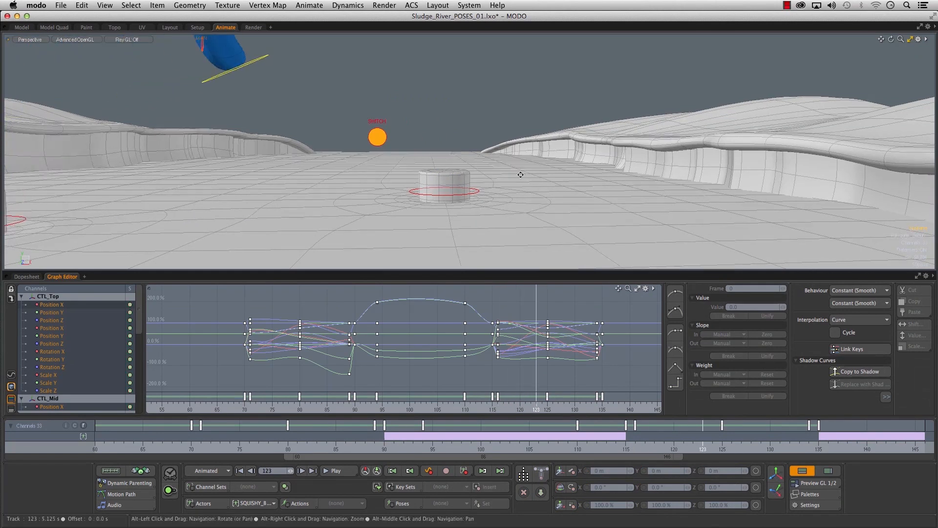
- Scrub through the second landing and both jumps to examine the timing of the keyed poses
{"action": "right_click_drag", "start_coordinate": [494, 176], "coordinate": [522, 222], "text": "alt"}
{"action": "left_click_drag", "start_coordinate": [704, 448], "coordinate": [839, 448]}
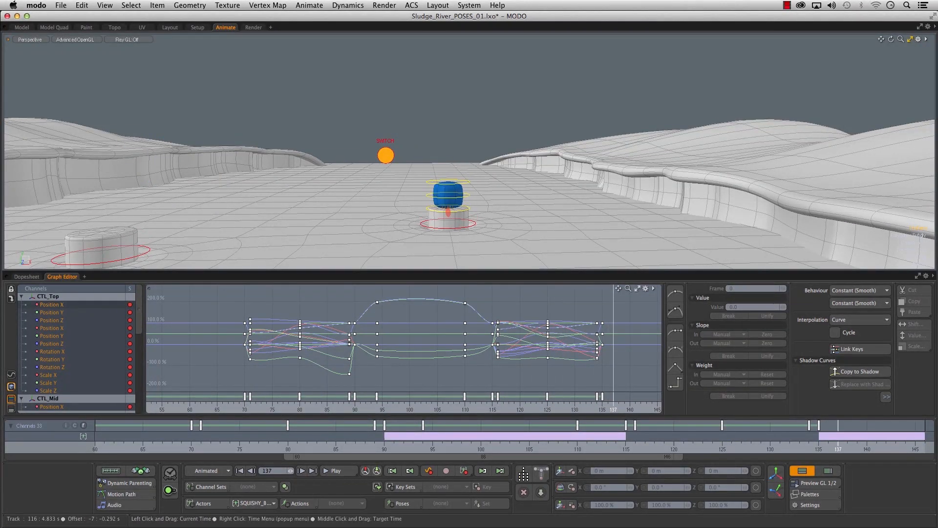
{"action": "left_click_drag", "start_coordinate": [676, 452], "coordinate": [877, 450]}
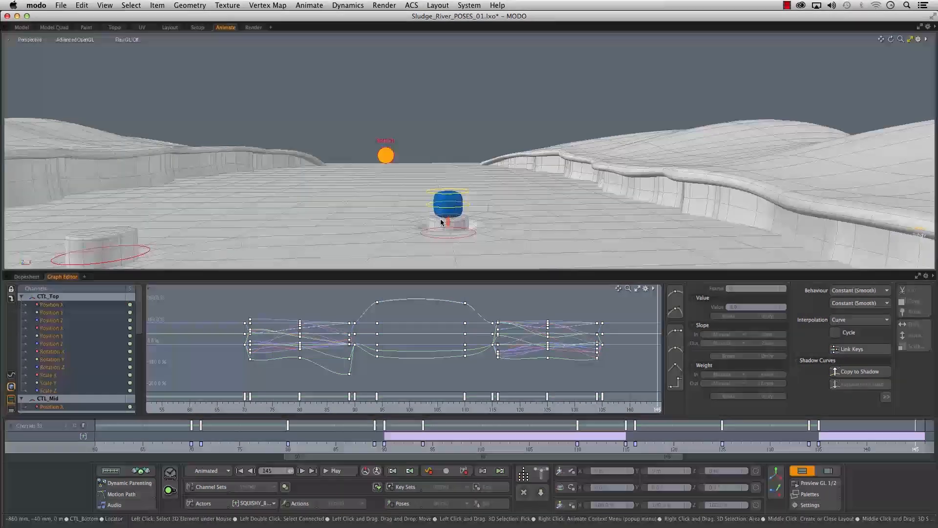
{"action": "left_click_drag", "start_coordinate": [324, 233], "coordinate": [488, 156], "text": "alt"}
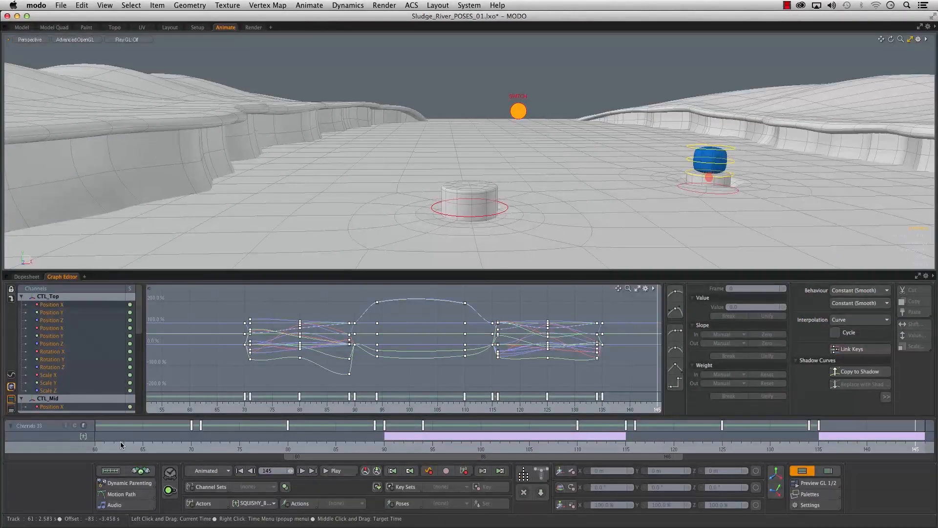
{"action": "left_click_drag", "start_coordinate": [117, 445], "coordinate": [481, 444]}
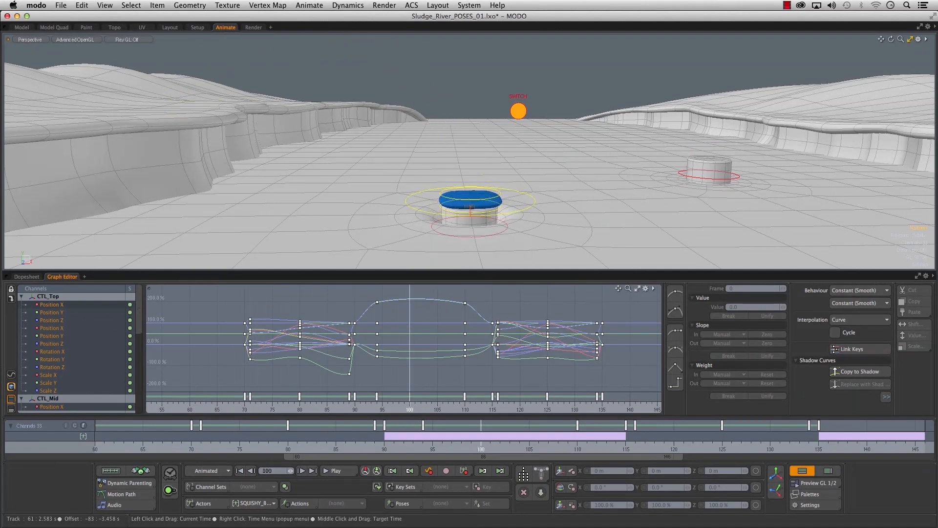
{"action": "left_click_drag", "start_coordinate": [607, 444], "coordinate": [413, 444]}
- Scrub around frames 86 to 103 from several angles to examine the box's squash and turn on the first pillar
{"action": "left_click_drag", "start_coordinate": [567, 190], "coordinate": [430, 190], "text": "alt"}
{"action": "key", "text": "shift+a"}
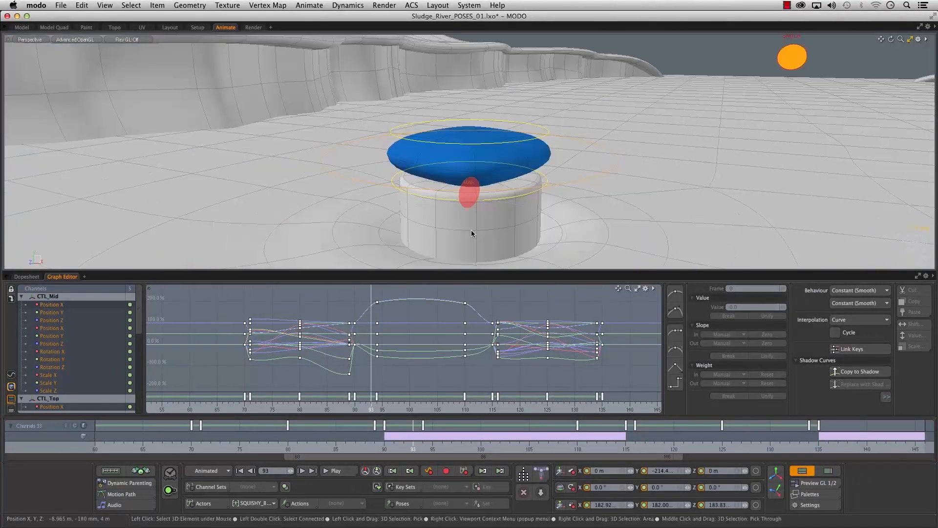
{"action": "mouse_move", "coordinate": [413, 444]}
{"action": "left_mouse_down"}
{"action": "mouse_move", "coordinate": [336, 444]}
{"action": "mouse_move", "coordinate": [413, 444]}
{"action": "left_mouse_up"}
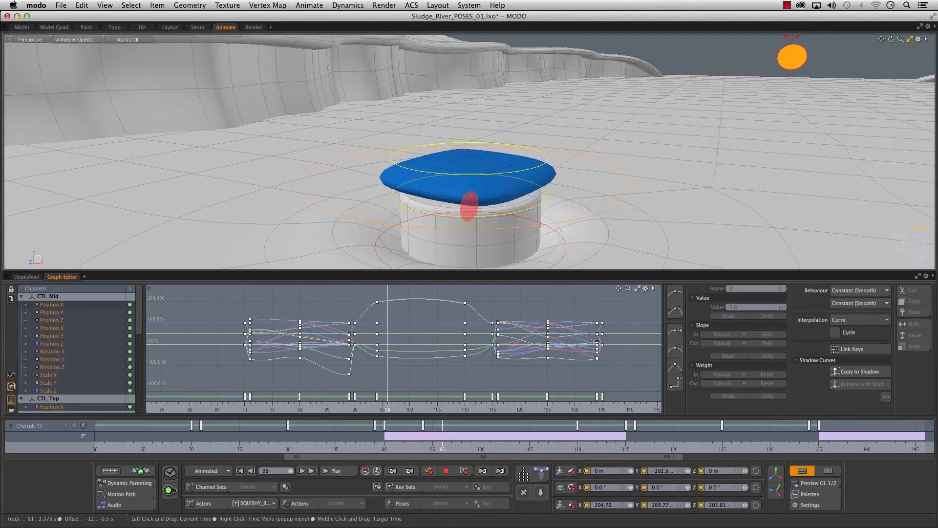
{"action": "left_click_drag", "start_coordinate": [606, 258], "coordinate": [472, 169], "text": "alt"}
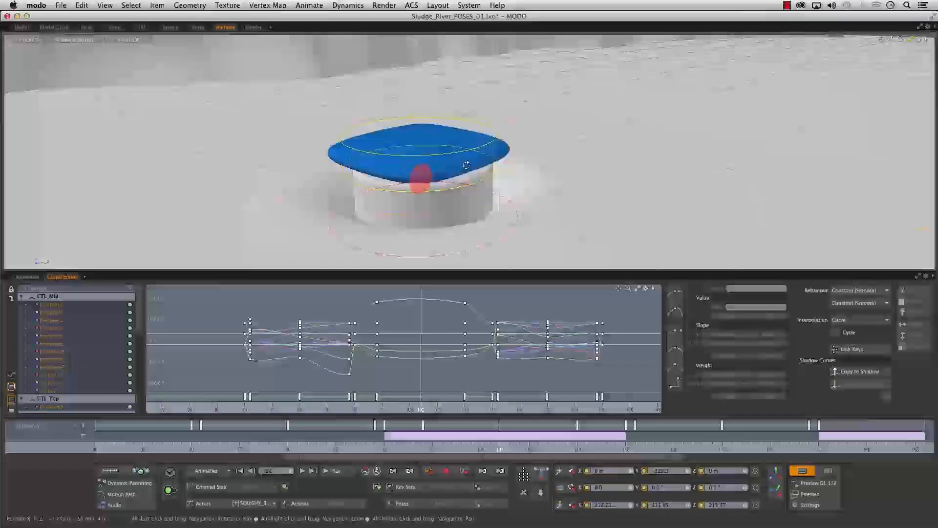
{"action": "left_click_drag", "start_coordinate": [326, 443], "coordinate": [423, 444]}
{"action": "left_click_drag", "start_coordinate": [562, 179], "coordinate": [413, 165], "text": "alt"}
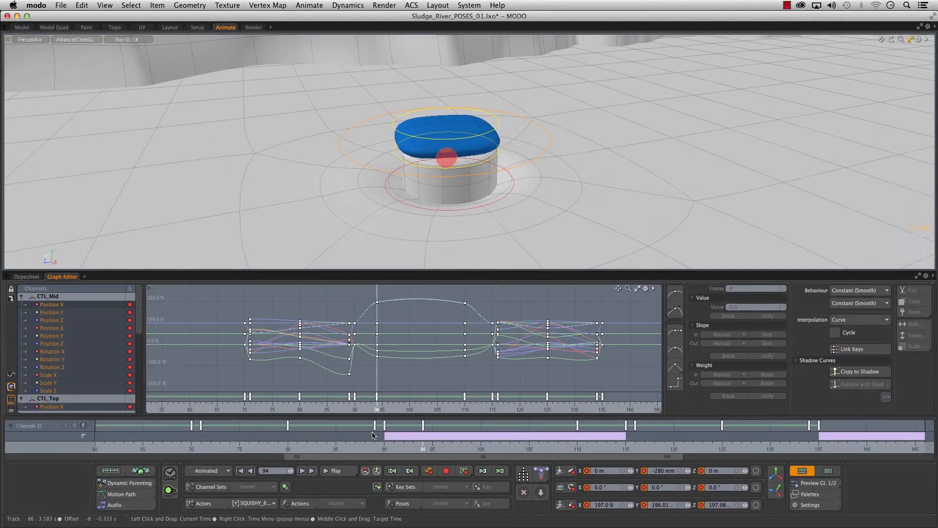
{"action": "left_click", "coordinate": [317, 444]}
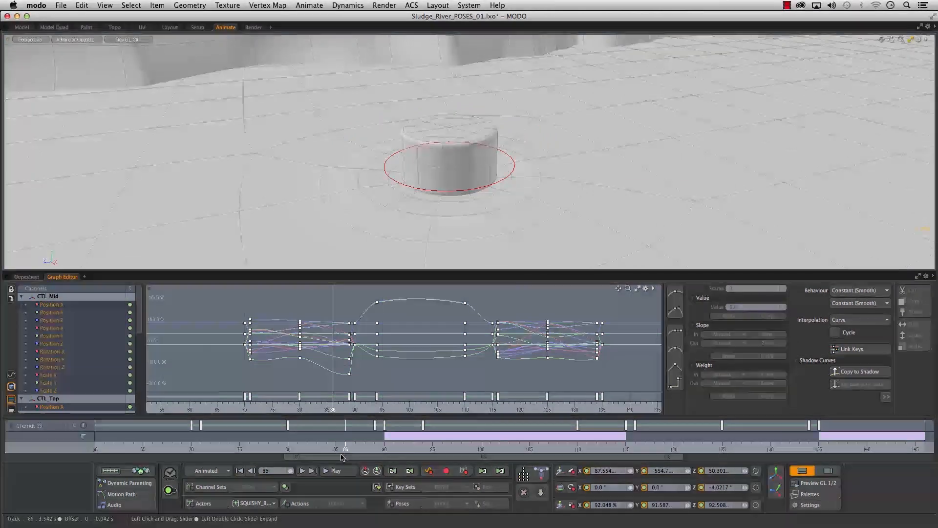
{"action": "left_click_drag", "start_coordinate": [346, 445], "coordinate": [510, 444]}
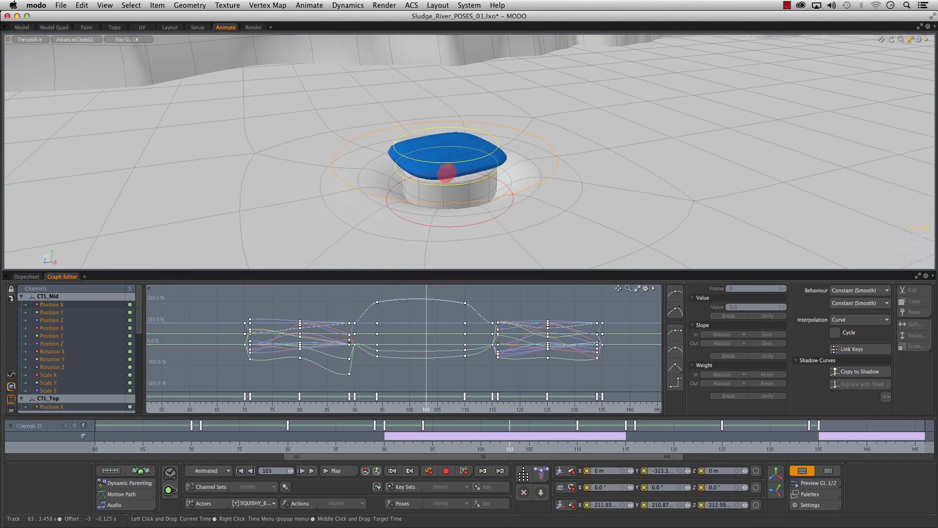
- Select the main control, CTL_MAIN, and remove its motion path display from the scene
{"action": "left_click", "coordinate": [448, 180]}
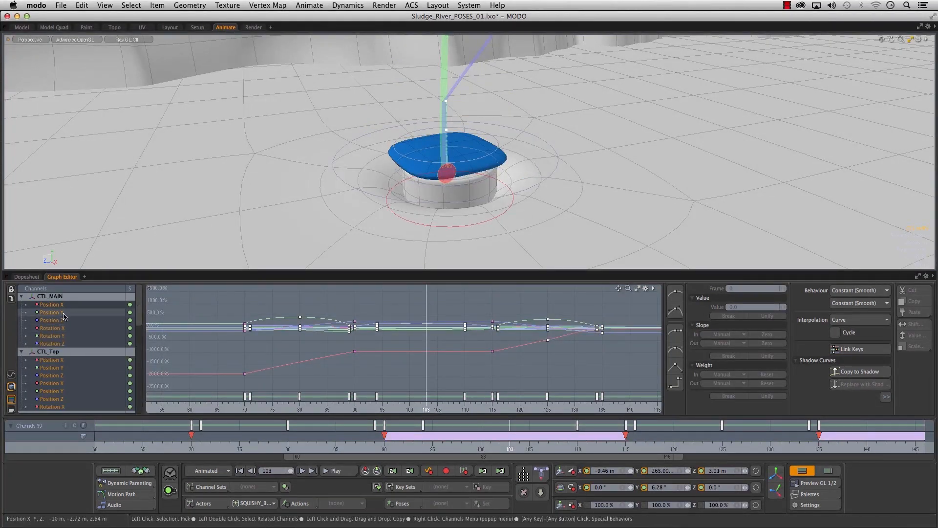
{"action": "left_click_drag", "start_coordinate": [416, 169], "coordinate": [478, 134], "text": "alt"}
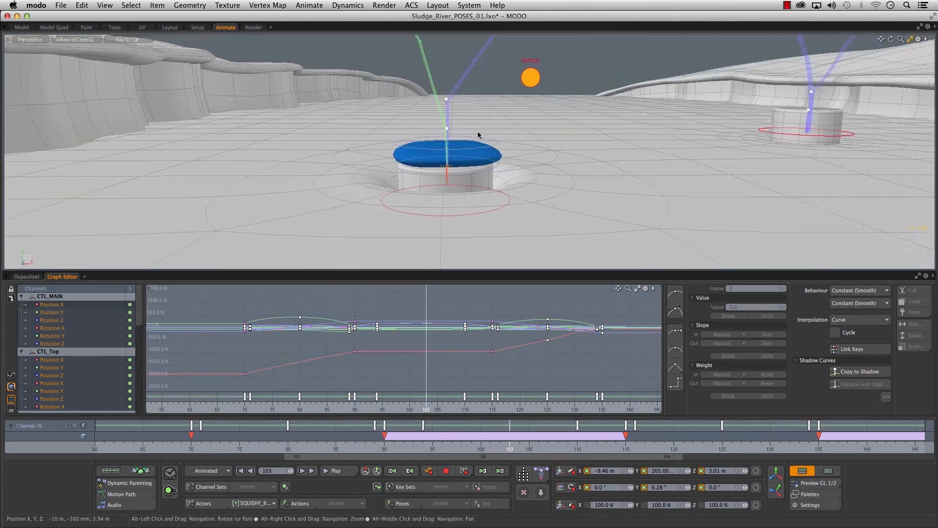
{"action": "left_click", "coordinate": [121, 495]}
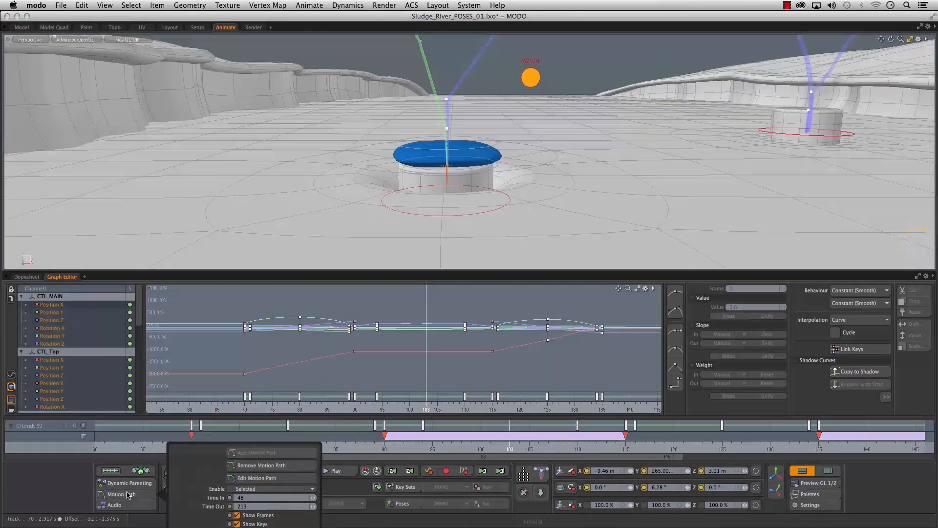
{"action": "left_click", "coordinate": [274, 466]}
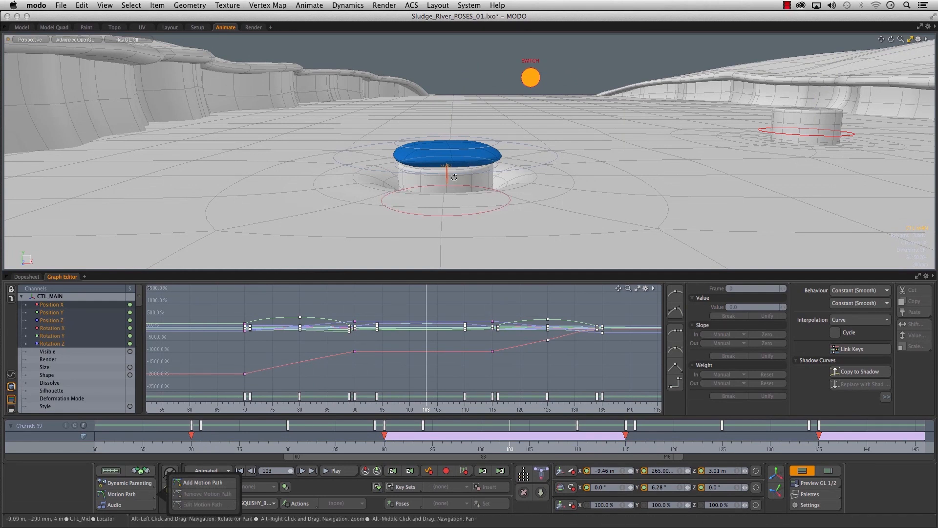
- Isolate CTL_MAIN's Position Y and Rotation Y curves and scrub to frame 112 to examine the turn on the first pillar
{"action": "left_click_drag", "start_coordinate": [379, 180], "coordinate": [465, 184], "text": "alt"}
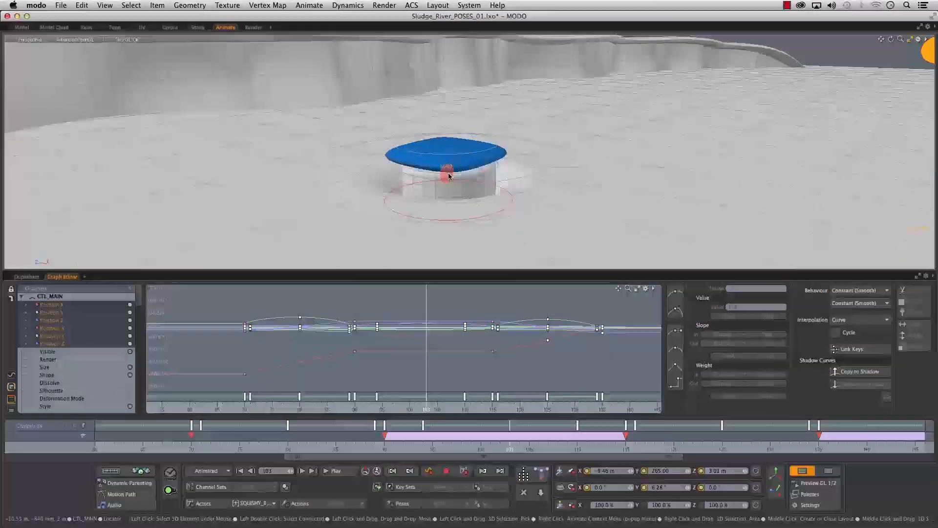
{"action": "left_click", "coordinate": [62, 312]}
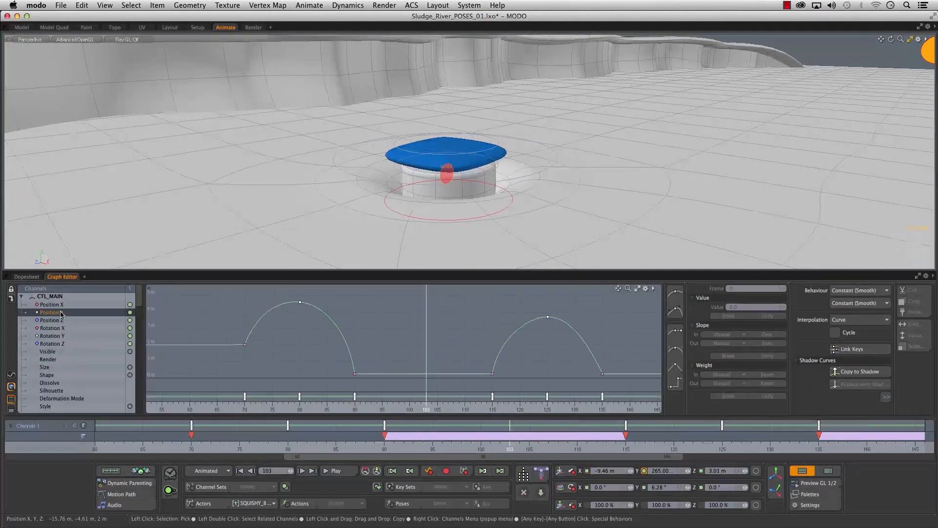
{"action": "left_click", "coordinate": [55, 337]}
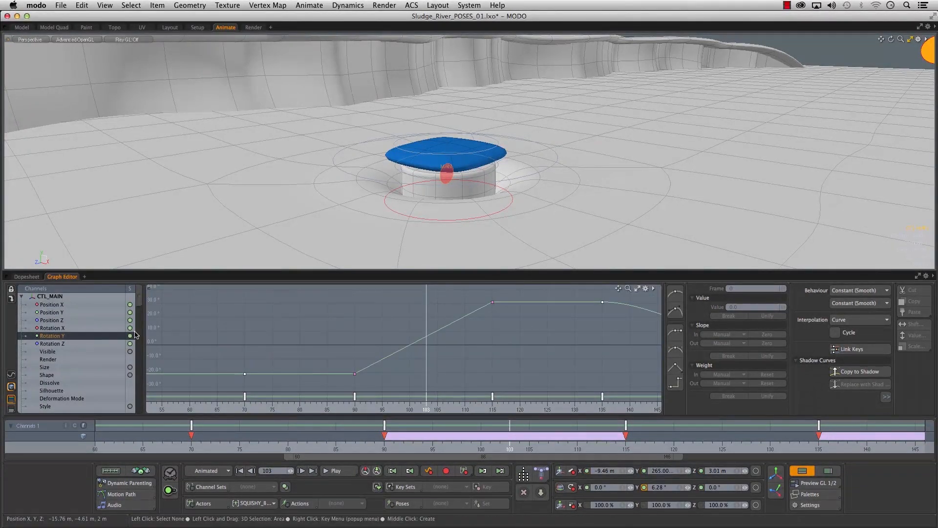
{"action": "left_click_drag", "start_coordinate": [358, 450], "coordinate": [597, 450]}
{"action": "right_click_drag", "start_coordinate": [513, 372], "coordinate": [511, 372], "text": "alt"}
{"action": "left_click_drag", "start_coordinate": [511, 372], "coordinate": [456, 357], "text": "alt"}
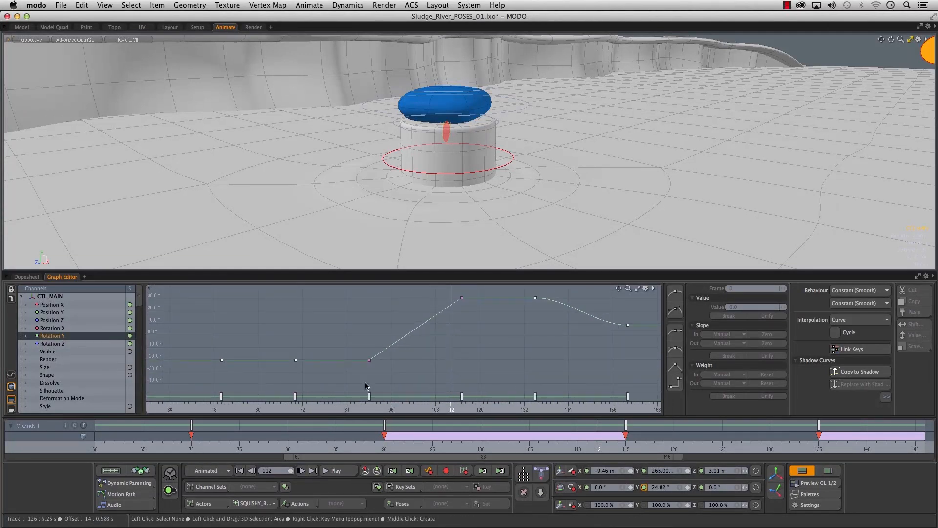
- Retime CTL_MAIN's Rotation Y keys for the turn on the first pillar to frames 101 and 107
{"action": "left_click_drag", "start_coordinate": [386, 449], "coordinate": [490, 450]}
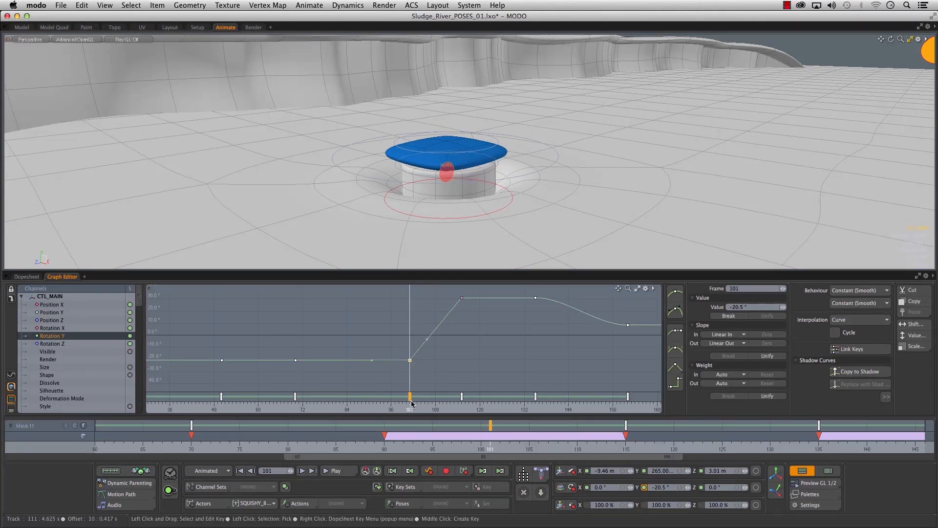
{"action": "key", "text": "Right"}
{"action": "key", "text": "Right"}
{"action": "key", "text": "Right"}
{"action": "key", "text": "Right"}
{"action": "key", "text": "Right"}
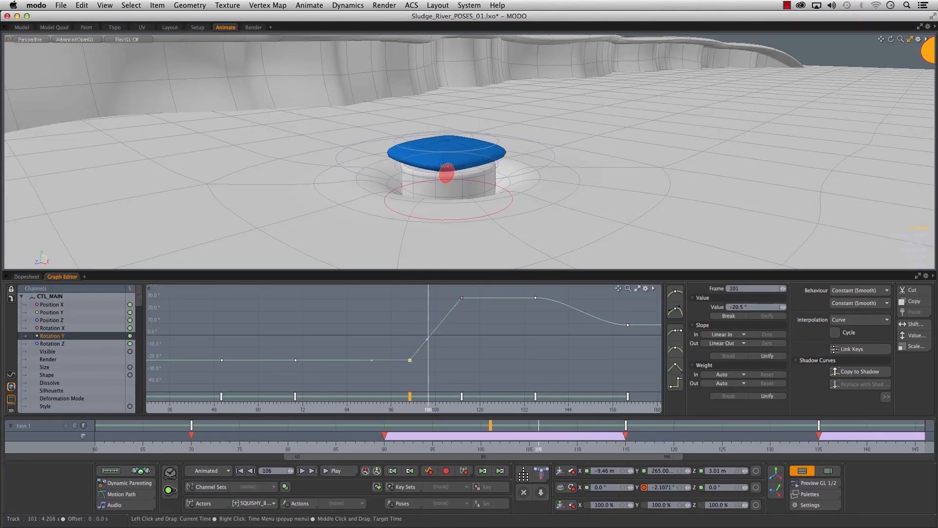
{"action": "key", "text": "Right"}
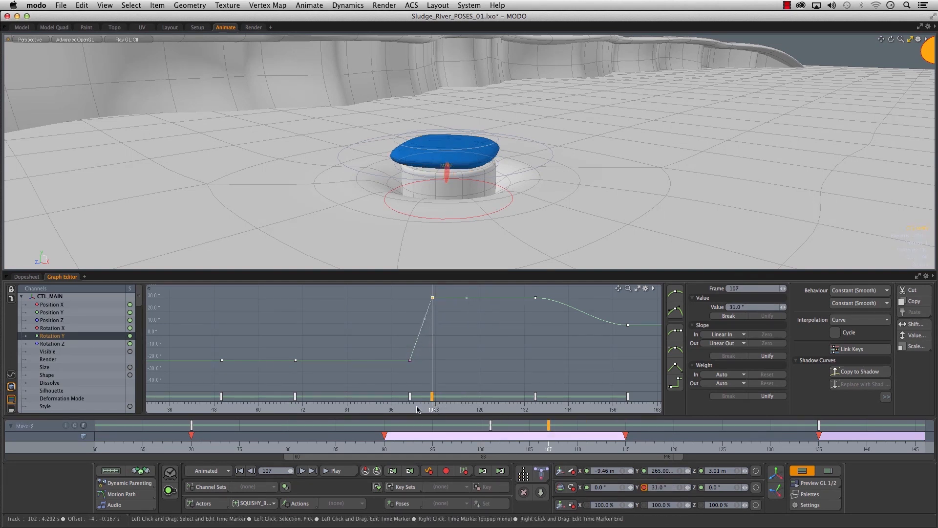
- Move CTL_MAIN's Rotation Y keys for the second turn to frames 145 and 151
{"action": "left_click", "coordinate": [393, 446]}
{"action": "left_click_drag", "start_coordinate": [393, 446], "coordinate": [727, 418]}
{"action": "scroll", "coordinate": [641, 153], "scroll_direction": "down", "scroll_amount": 3}
{"action": "left_click_drag", "start_coordinate": [641, 153], "coordinate": [488, 205], "text": "alt+shift"}
{"action": "left_click_drag", "start_coordinate": [431, 445], "coordinate": [558, 445]}
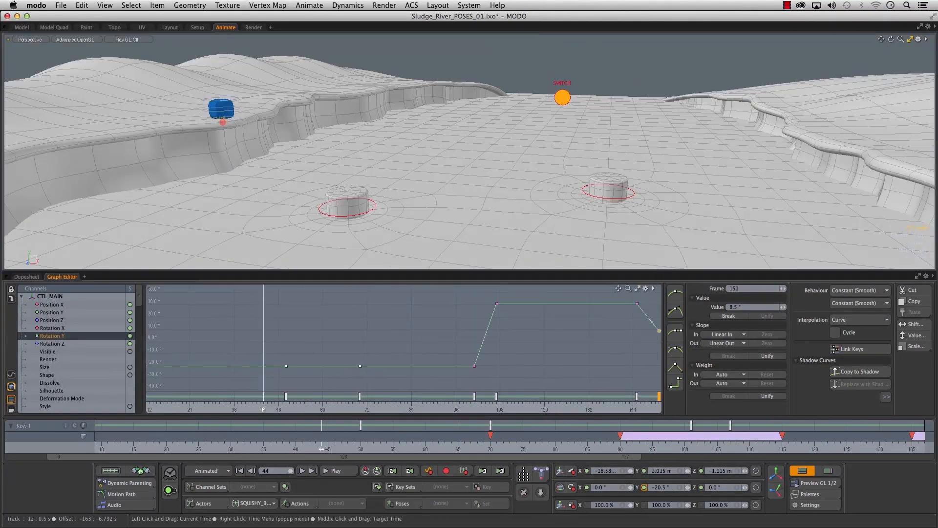
- Scrub through the wait before the first jump and select all squash controls through the box's actor at frame 65
{"action": "left_click_drag", "start_coordinate": [321, 445], "coordinate": [302, 446]}
{"action": "left_click_drag", "start_coordinate": [269, 201], "coordinate": [440, 230], "text": "alt+shift"}
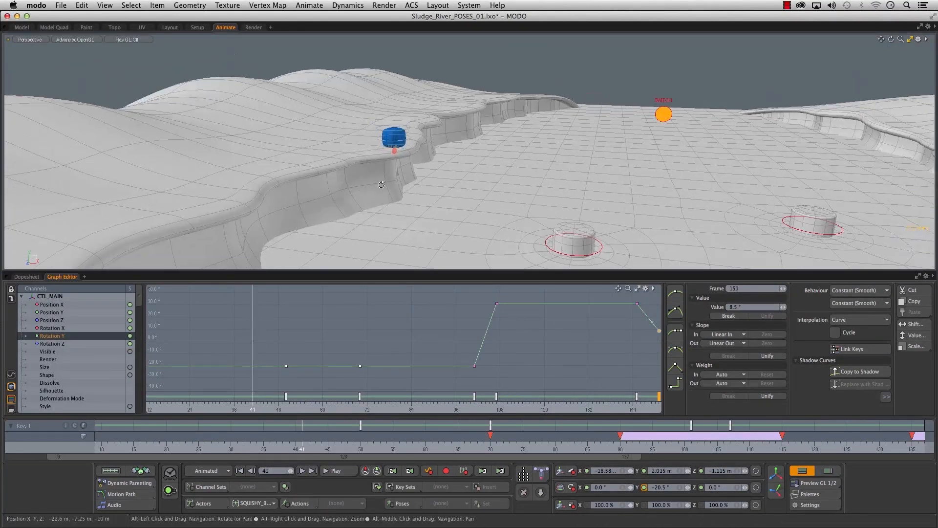
{"action": "scroll", "coordinate": [456, 180], "scroll_direction": "up", "scroll_amount": 4}
{"action": "left_click_drag", "start_coordinate": [457, 180], "coordinate": [369, 231], "text": "alt"}
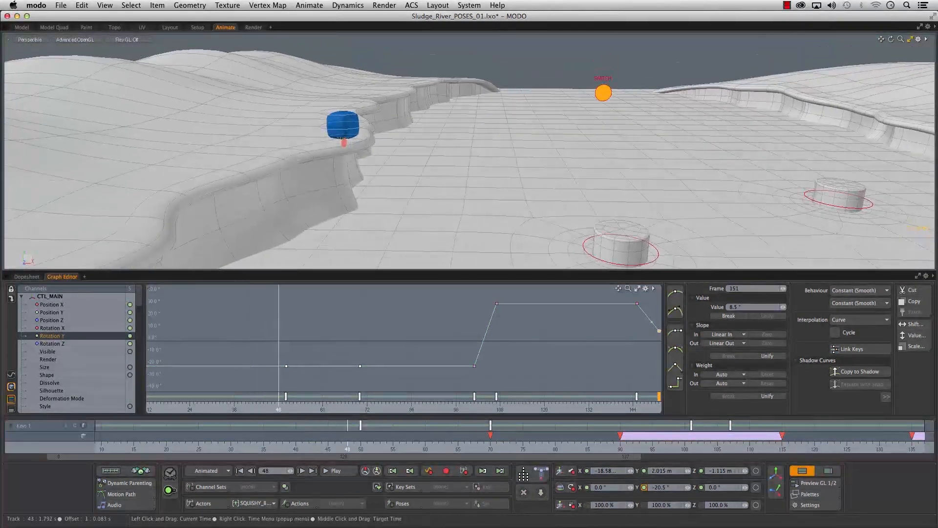
{"action": "left_click_drag", "start_coordinate": [425, 445], "coordinate": [491, 444]}
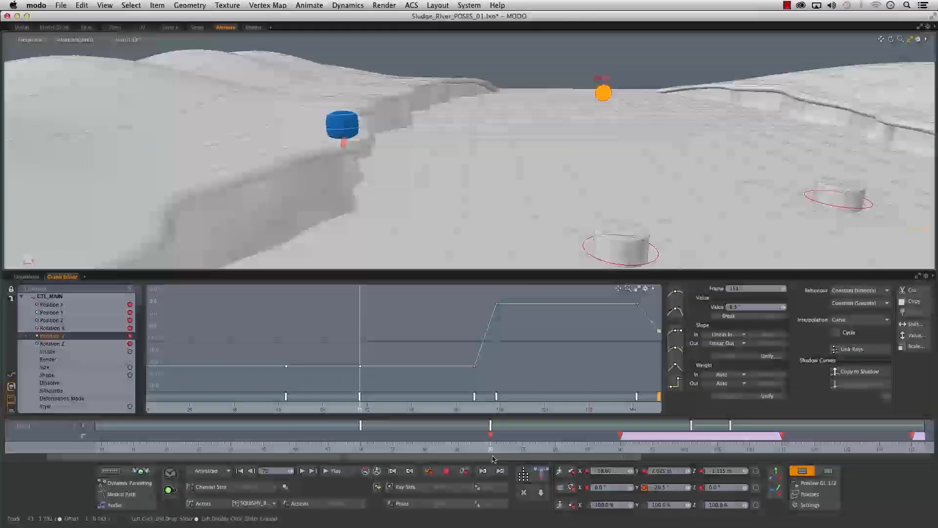
{"action": "left_click", "coordinate": [252, 504]}
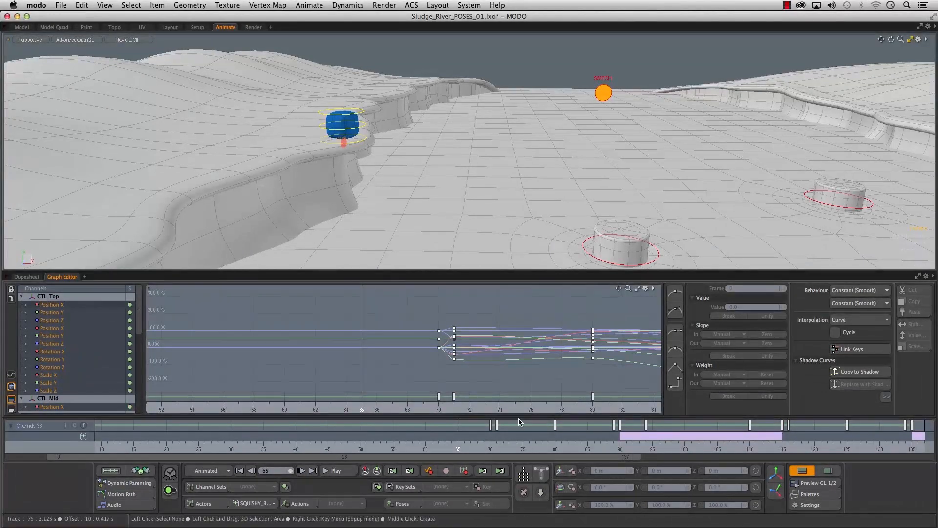
- At frame 65, lower CTL_Mid to Position Y -330 mm and scale it to about 220% in all axes
{"action": "scroll", "coordinate": [312, 164], "scroll_direction": "up", "scroll_amount": 4}
{"action": "middle_click_drag", "start_coordinate": [316, 162], "coordinate": [332, 172], "text": "alt"}
{"action": "left_click_drag", "start_coordinate": [310, 169], "coordinate": [315, 215], "text": "alt"}
{"action": "left_click", "coordinate": [364, 133]}
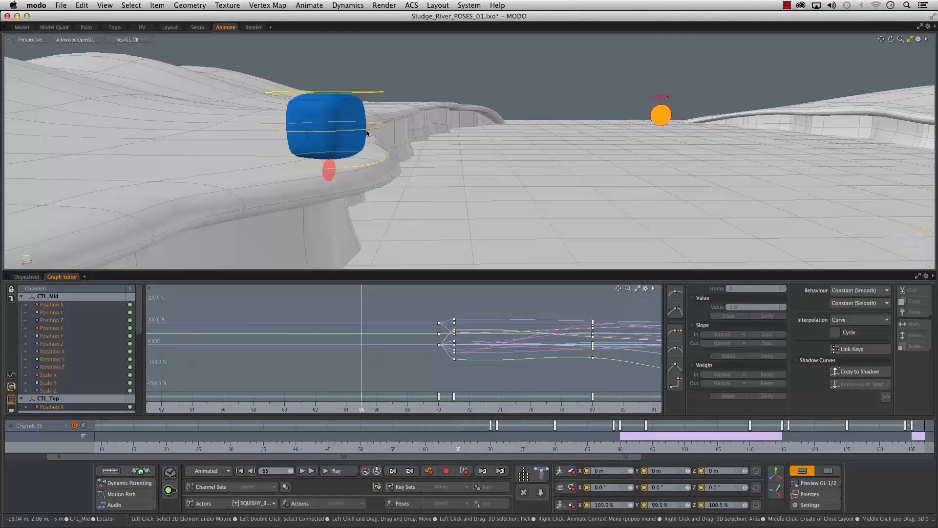
{"action": "left_click_drag", "start_coordinate": [327, 70], "coordinate": [326, 92]}
{"action": "key", "text": "r"}
{"action": "left_click_drag", "start_coordinate": [326, 148], "coordinate": [391, 148]}
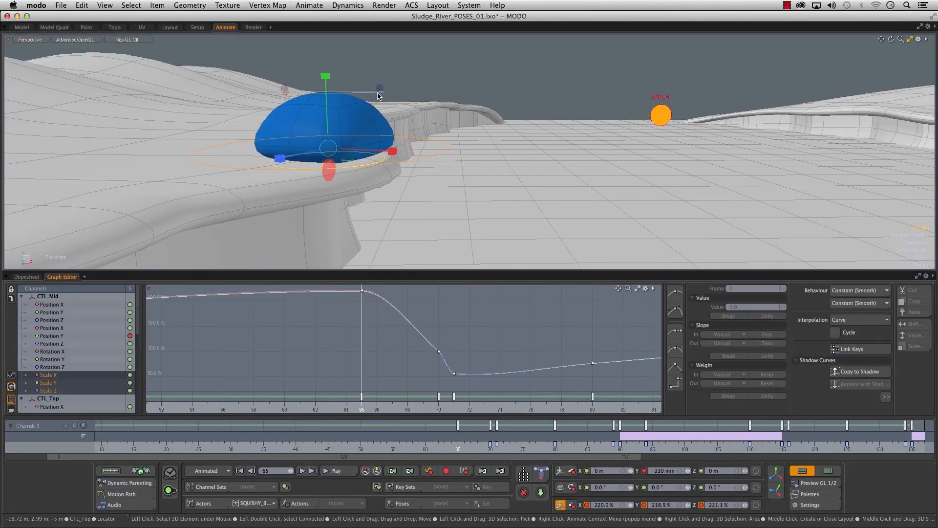
- Lower CTL_Top at frame 65 to flatten the box into a low squash pose at the bank edge
{"action": "left_click", "coordinate": [361, 93]}
{"action": "key", "text": "w"}
{"action": "left_click_drag", "start_coordinate": [335, 47], "coordinate": [308, 84], "text": "alt+shift"}
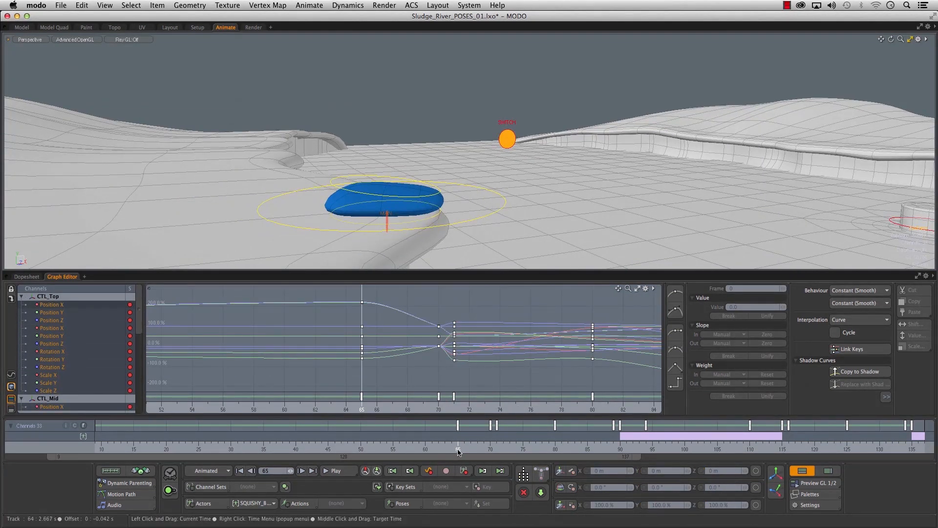
- Delete the rest-pose keys of all squash controls at frame 70, just before takeoff
{"action": "left_click_drag", "start_coordinate": [451, 446], "coordinate": [492, 457]}
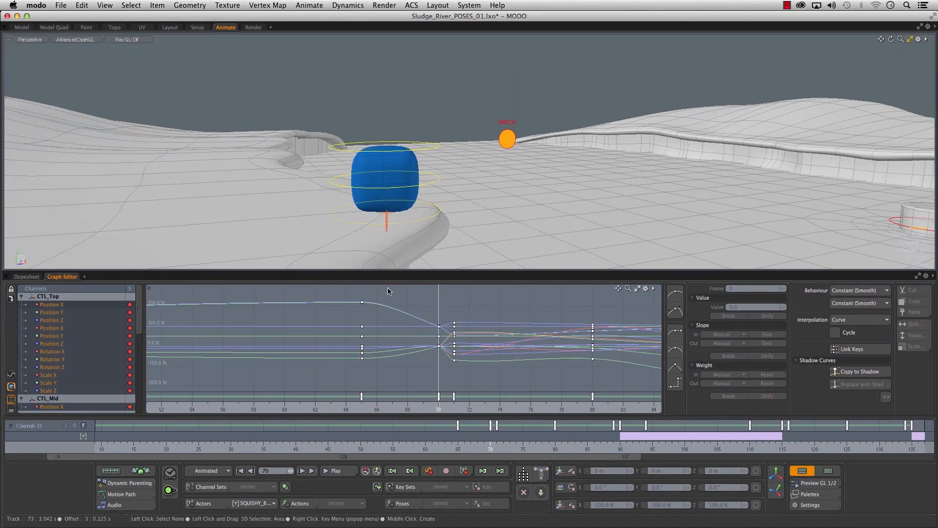
{"action": "left_click_drag", "start_coordinate": [446, 370], "coordinate": [447, 370]}
{"action": "mouse_move", "coordinate": [419, 367]}
{"action": "right_mouse_down", "text": "alt"}
{"action": "mouse_move", "coordinate": [339, 379]}
{"action": "mouse_move", "coordinate": [396, 372]}
{"action": "mouse_move", "coordinate": [167, 370]}
{"action": "mouse_move", "coordinate": [433, 362]}
{"action": "right_mouse_up", "text": "alt"}
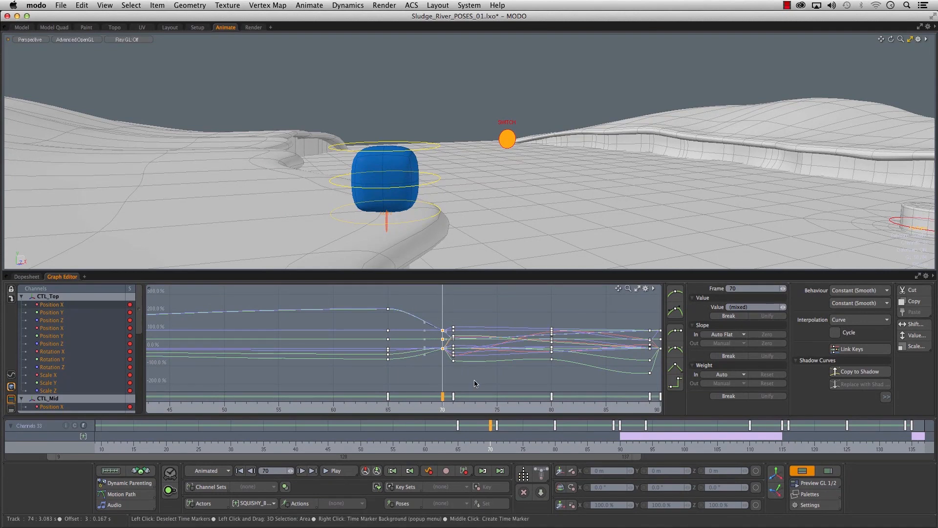
{"action": "left_click_drag", "start_coordinate": [432, 446], "coordinate": [490, 446]}
{"action": "left_click_drag", "start_coordinate": [423, 308], "coordinate": [457, 393]}
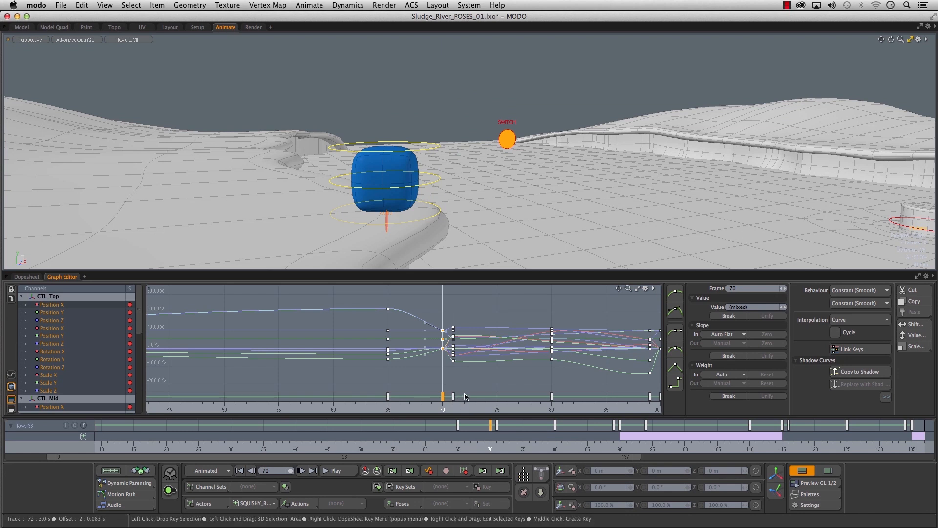
{"action": "key", "text": "Delete"}
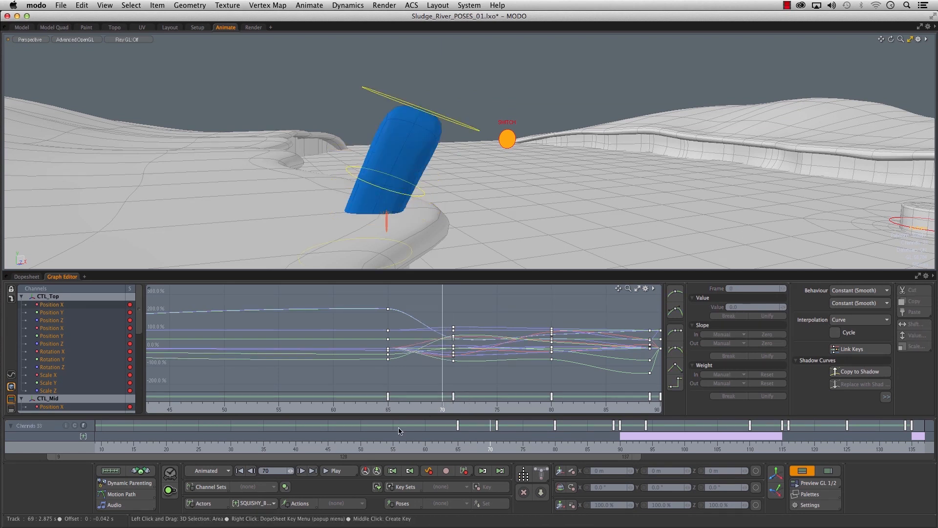
- Retime the anticipation squash keys from frame 65 to frame 70, directly before the stretched takeoff pose
{"action": "left_click", "coordinate": [388, 397]}
{"action": "left_click_drag", "start_coordinate": [390, 399], "coordinate": [415, 404]}
{"action": "key", "text": "Left"}
{"action": "key", "text": "Right"}
{"action": "key", "text": "Right"}
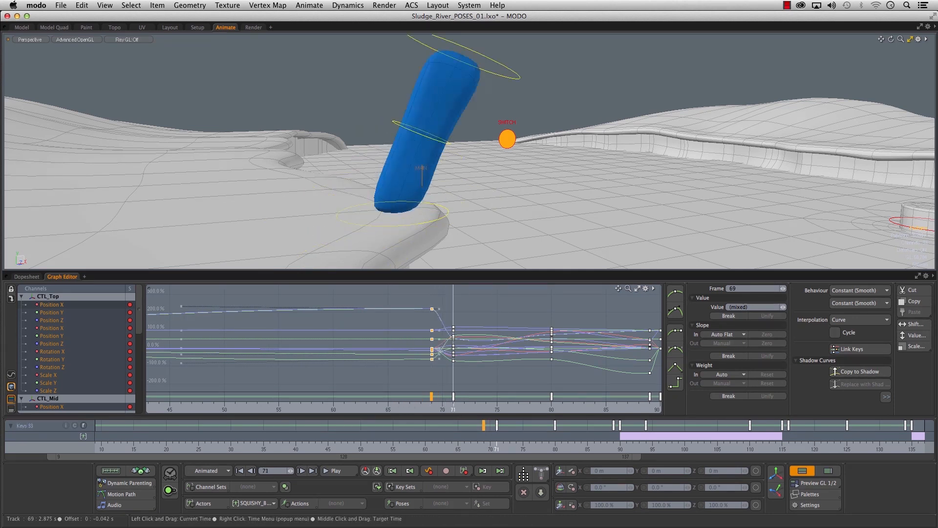
{"action": "left_click_drag", "start_coordinate": [430, 229], "coordinate": [518, 137], "text": "alt"}
{"action": "key", "text": "Left"}
{"action": "key", "text": "Right"}
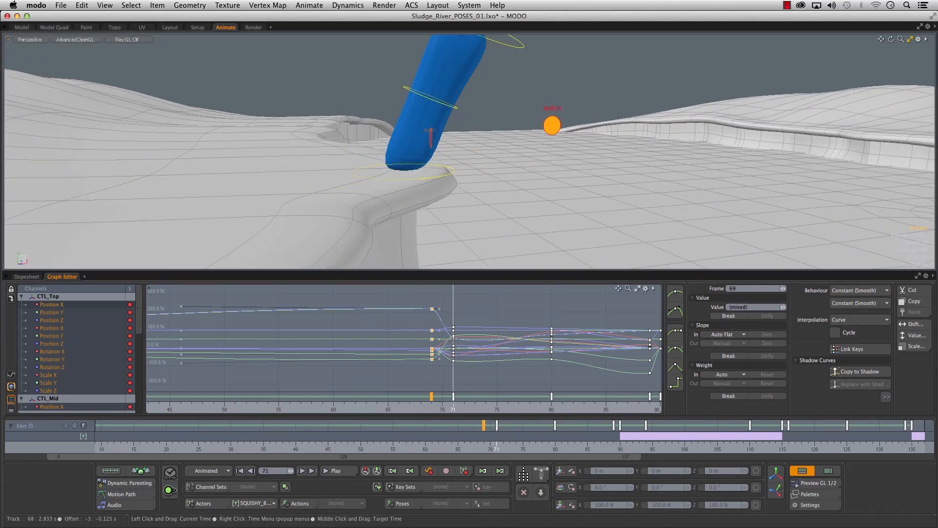
{"action": "key", "text": "Left"}
{"action": "left_click_drag", "start_coordinate": [362, 228], "coordinate": [387, 234], "text": "alt"}
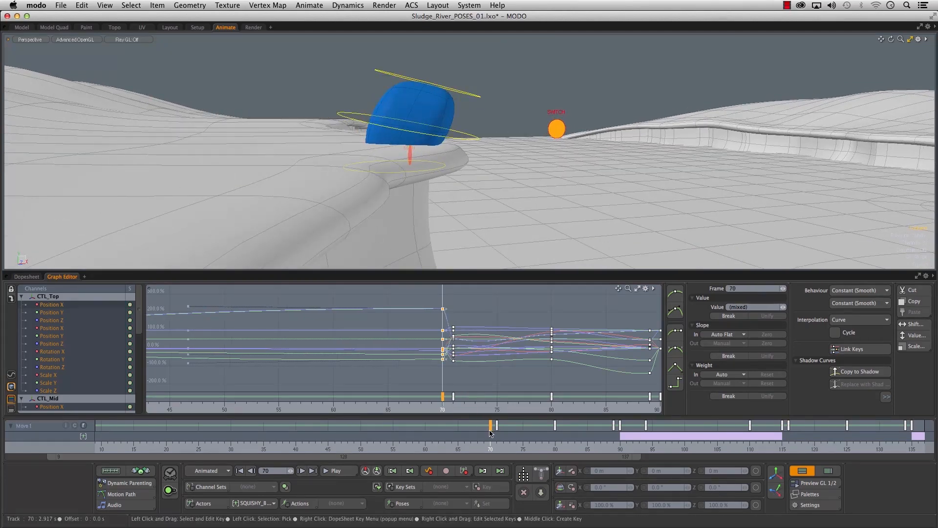
- At frame 76, rotate CTL_Bottom to about -31.7° in Z and move it back so the box's base trails in mid-air
{"action": "left_click_drag", "start_coordinate": [478, 451], "coordinate": [493, 452]}
{"action": "scroll", "coordinate": [506, 200], "scroll_direction": "down", "scroll_amount": 3}
{"action": "left_click_drag", "start_coordinate": [506, 199], "coordinate": [402, 205], "text": "alt+shift"}
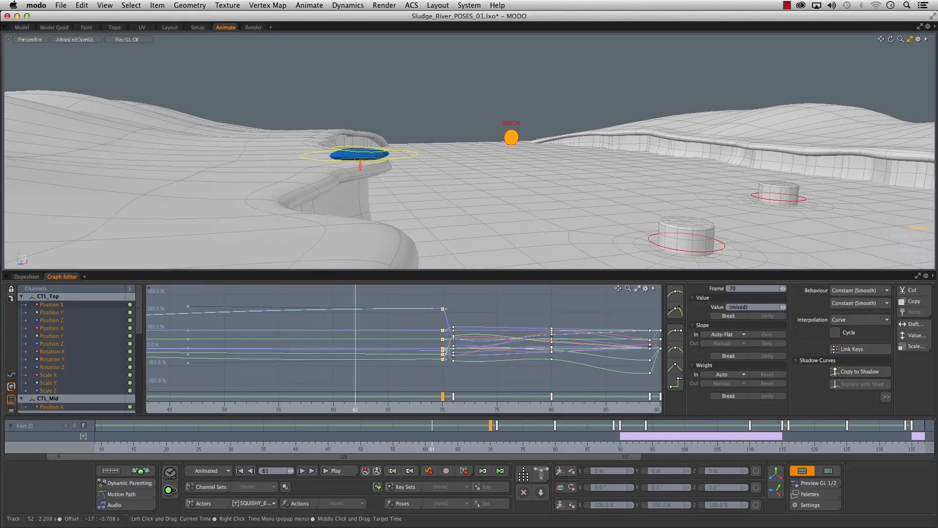
{"action": "left_click_drag", "start_coordinate": [484, 447], "coordinate": [529, 447]}
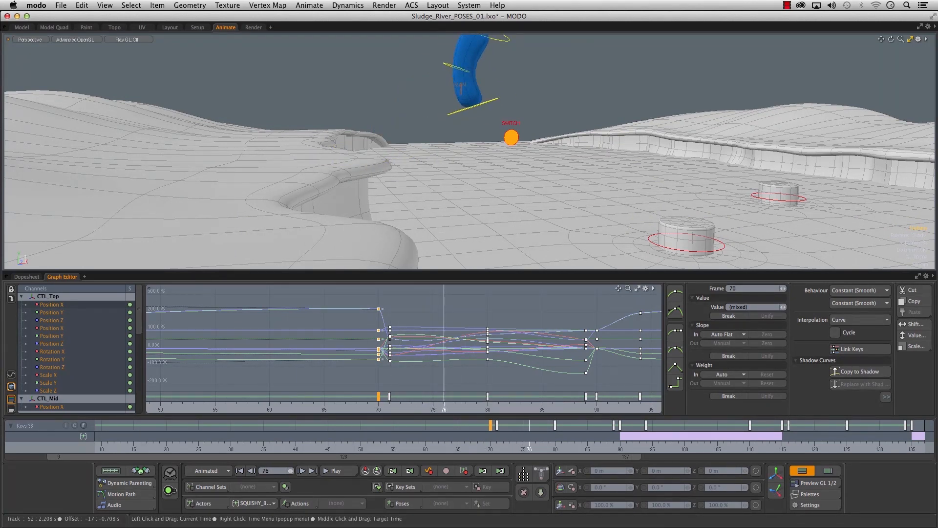
{"action": "left_click", "coordinate": [489, 102]}
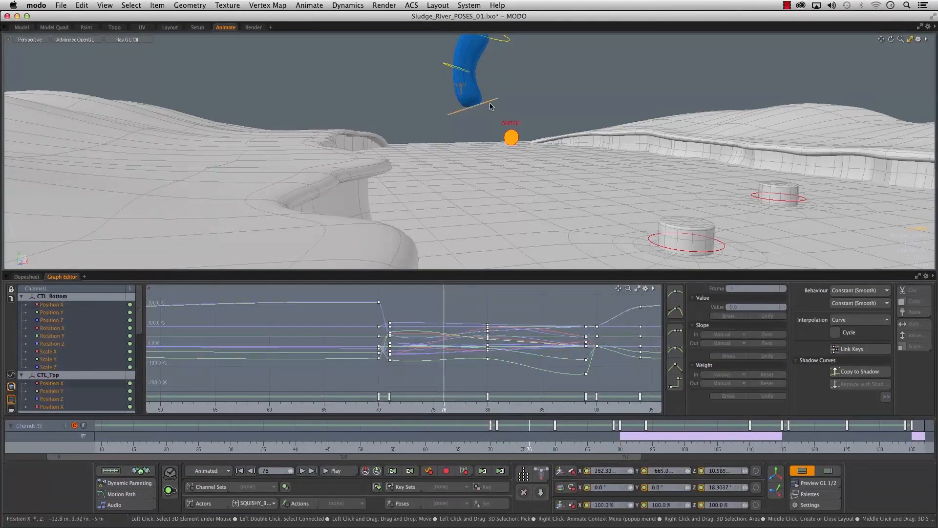
{"action": "key", "text": "w"}
{"action": "left_click_drag", "start_coordinate": [464, 141], "coordinate": [412, 140], "text": "alt+shift"}
{"action": "key", "text": "e"}
{"action": "left_click_drag", "start_coordinate": [450, 92], "coordinate": [400, 138]}
{"action": "key", "text": "w"}
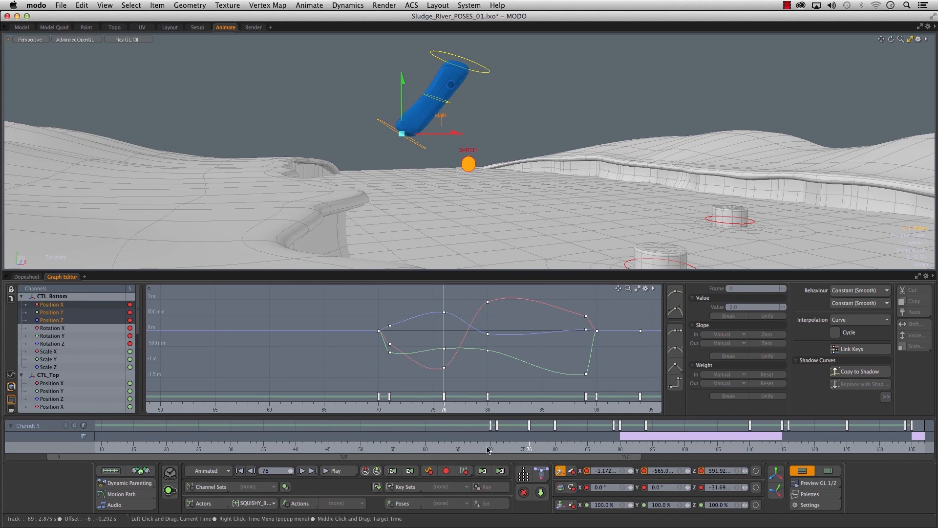
- Scrub to frame 61, reselect all squash controls and show their curves from frame 0 onward in the graph
{"action": "mouse_move", "coordinate": [439, 451]}
{"action": "left_mouse_down"}
{"action": "mouse_move", "coordinate": [685, 451]}
{"action": "mouse_move", "coordinate": [439, 451]}
{"action": "left_mouse_up"}
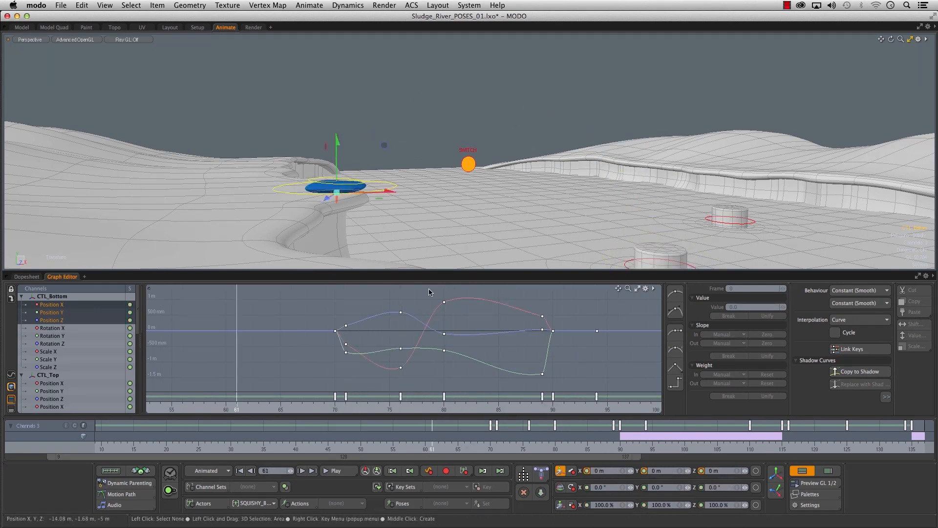
{"action": "left_click_drag", "start_coordinate": [391, 211], "coordinate": [484, 198], "text": "alt"}
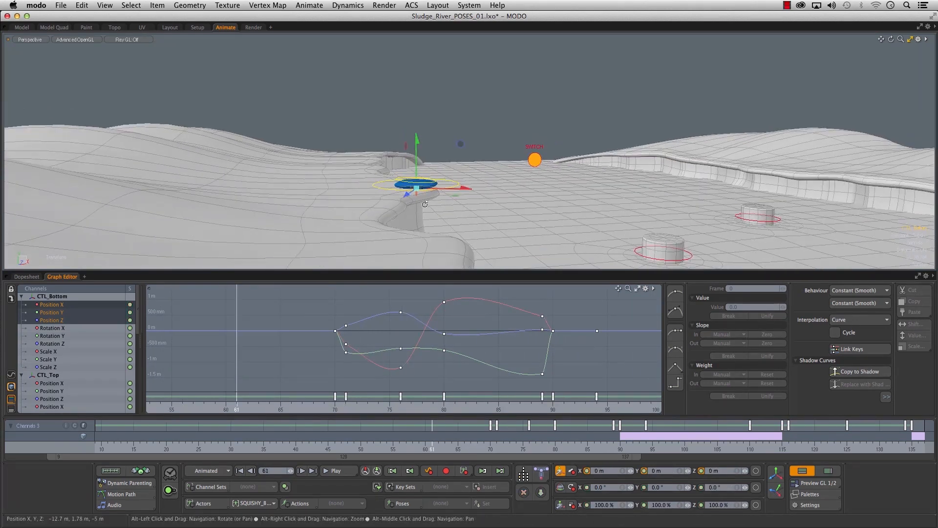
{"action": "left_click_drag", "start_coordinate": [214, 456], "coordinate": [171, 456]}
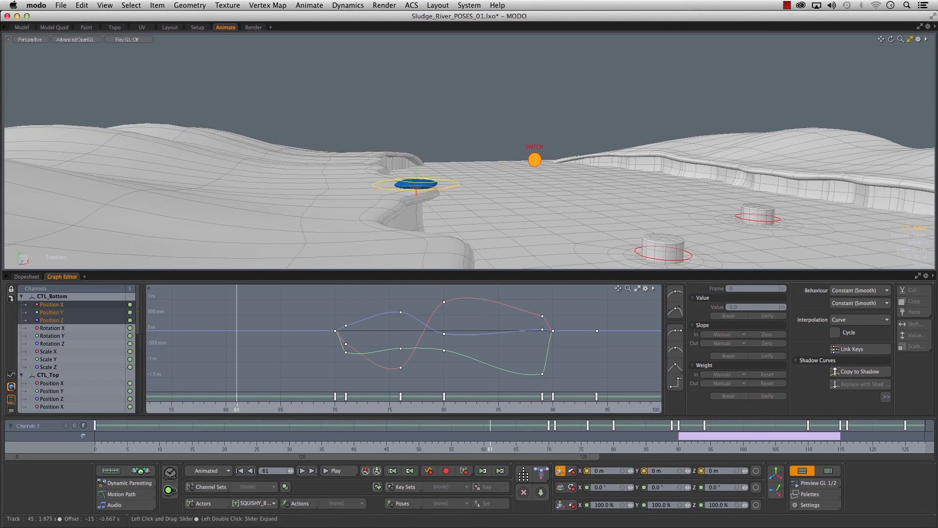
{"action": "left_click", "coordinate": [430, 95]}
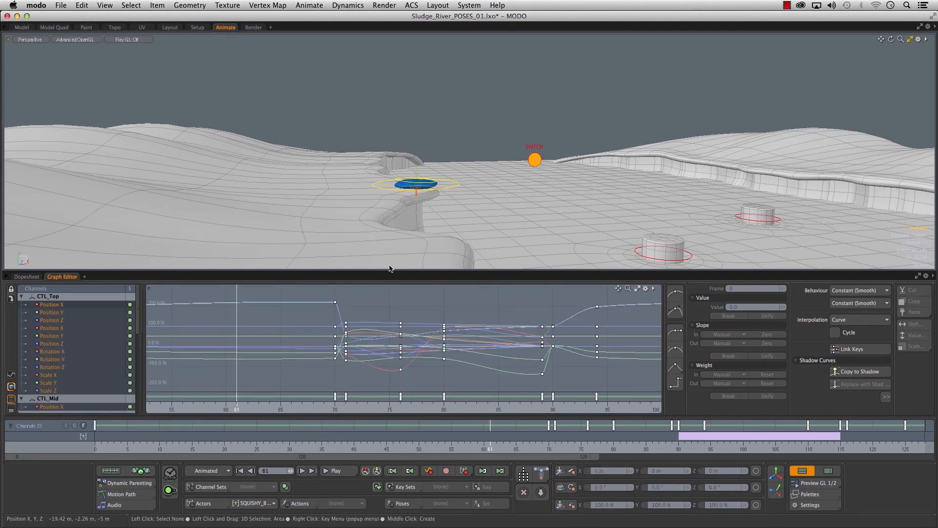
{"action": "right_click_drag", "start_coordinate": [361, 368], "coordinate": [303, 362], "text": "alt"}
{"action": "left_click_drag", "start_coordinate": [304, 362], "coordinate": [515, 362], "text": "alt"}
{"action": "right_click_drag", "start_coordinate": [515, 362], "coordinate": [383, 363], "text": "alt"}
{"action": "left_click_drag", "start_coordinate": [386, 362], "coordinate": [376, 370], "text": "alt"}
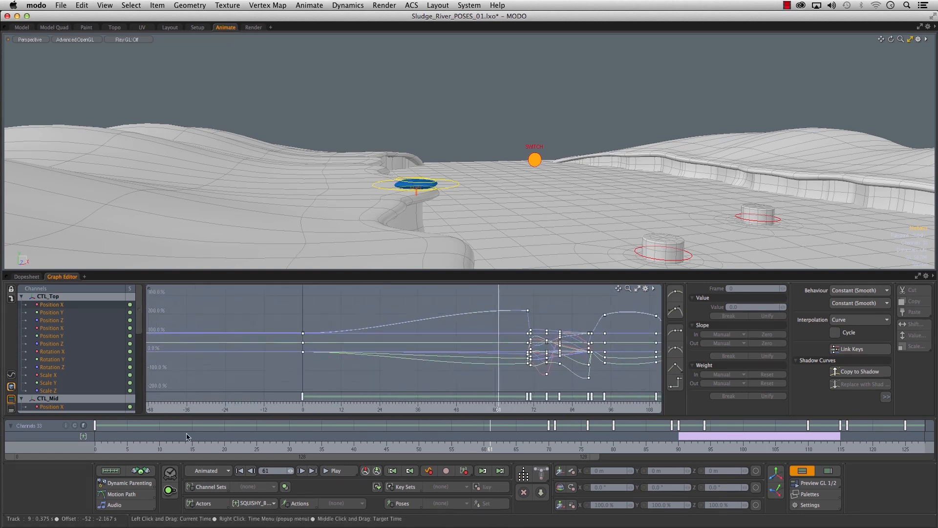
- Key the box's rest pose on all squash controls at frame 39
{"action": "left_click_drag", "start_coordinate": [134, 438], "coordinate": [121, 438]}
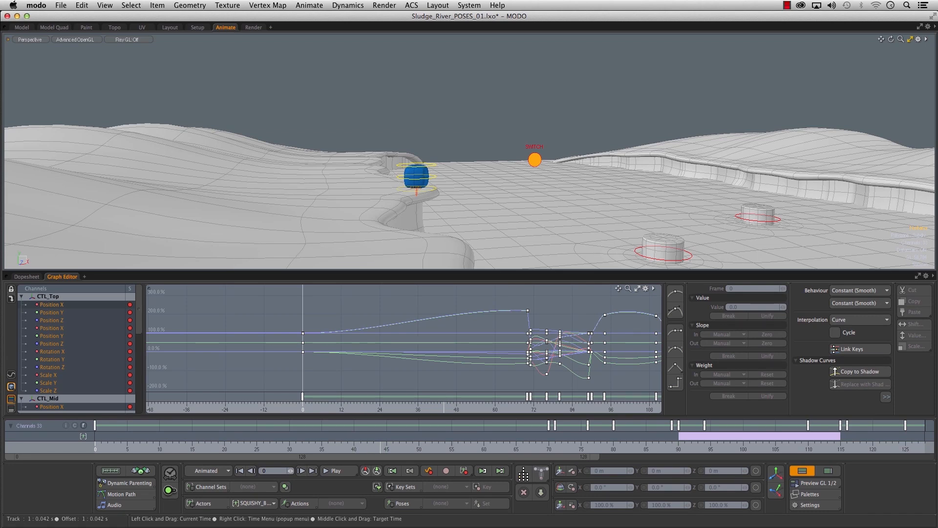
{"action": "left_click", "coordinate": [465, 472]}
{"action": "left_click_drag", "start_coordinate": [408, 338], "coordinate": [287, 342], "text": "alt"}
{"action": "left_click", "coordinate": [406, 407]}
- Check the build-up to the takeoff squash and retime the rest-pose keys from frame 39 to frame 45
{"action": "left_click_drag", "start_coordinate": [466, 188], "coordinate": [441, 184], "text": "alt"}
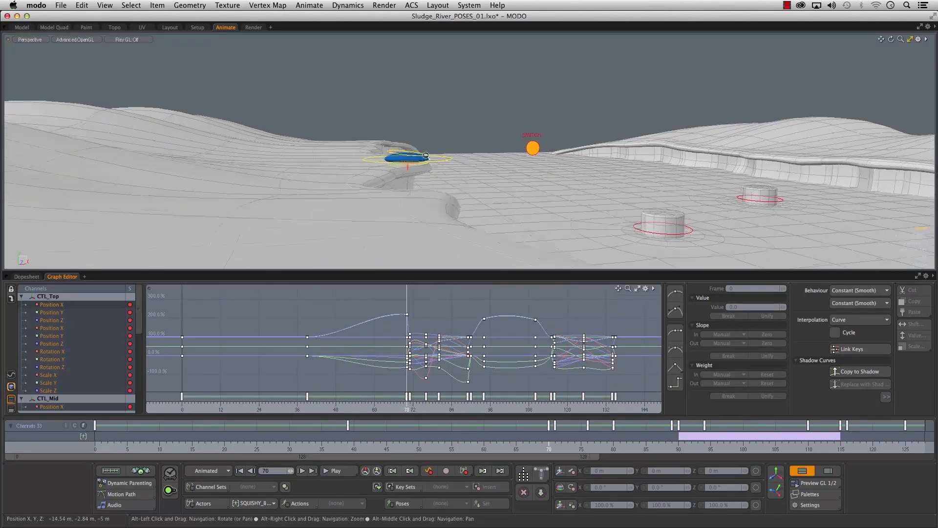
{"action": "scroll", "coordinate": [464, 162], "scroll_direction": "up", "scroll_amount": 2}
{"action": "left_click", "coordinate": [372, 407]}
{"action": "left_click", "coordinate": [348, 454]}
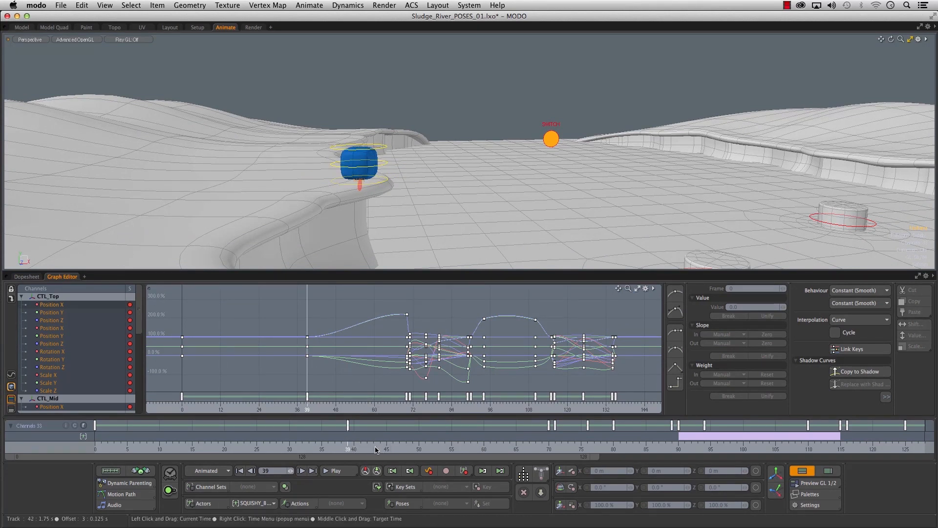
{"action": "left_click", "coordinate": [348, 427]}
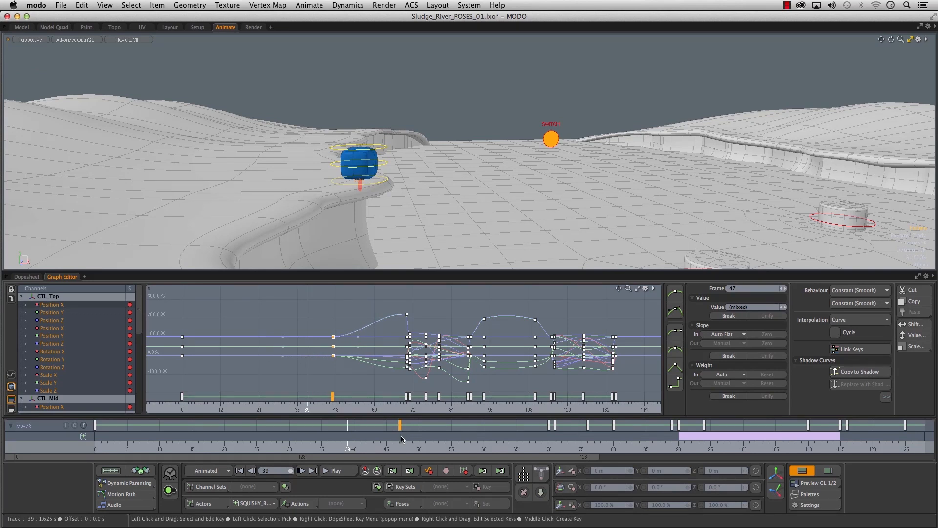
{"action": "left_click_drag", "start_coordinate": [401, 439], "coordinate": [387, 439]}
- At frame 56, raise CTL_Top to stretch the box upward before its takeoff squash
{"action": "left_click", "coordinate": [458, 441]}
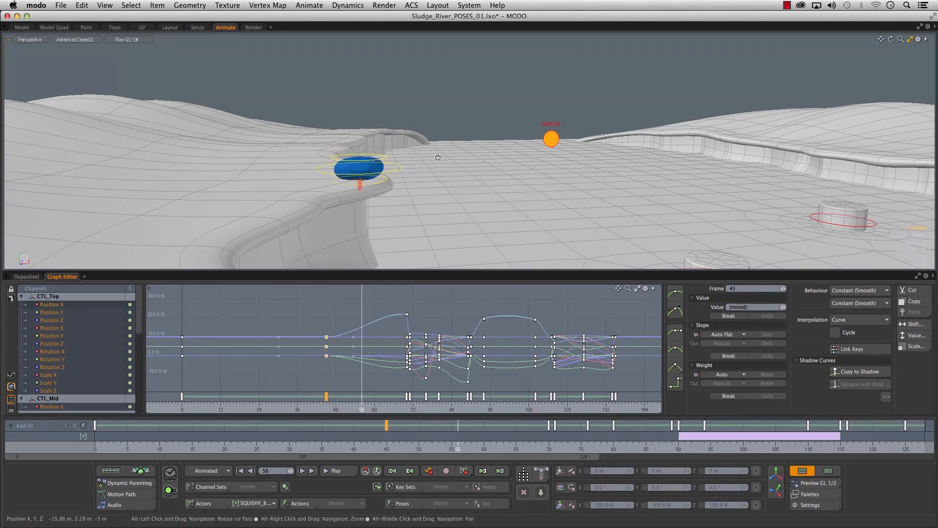
{"action": "scroll", "coordinate": [432, 146], "scroll_direction": "up", "scroll_amount": 3}
{"action": "left_click_drag", "start_coordinate": [432, 147], "coordinate": [457, 242], "text": "alt"}
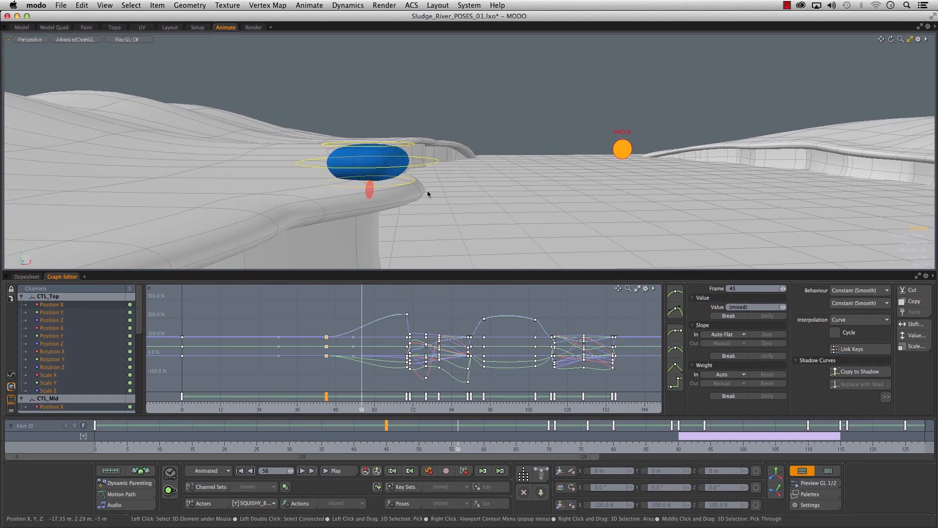
{"action": "left_click", "coordinate": [400, 151]}
{"action": "left_click_drag", "start_coordinate": [400, 151], "coordinate": [381, 82], "text": "alt+shift"}
{"action": "key", "text": "w"}
- Raise CTL_Mid to about 695 mm in Y at frame 56 and shift it to about -500 mm in X and 5 mm in Z
{"action": "left_click", "coordinate": [346, 190]}
{"action": "left_click_drag", "start_coordinate": [410, 178], "coordinate": [327, 154]}
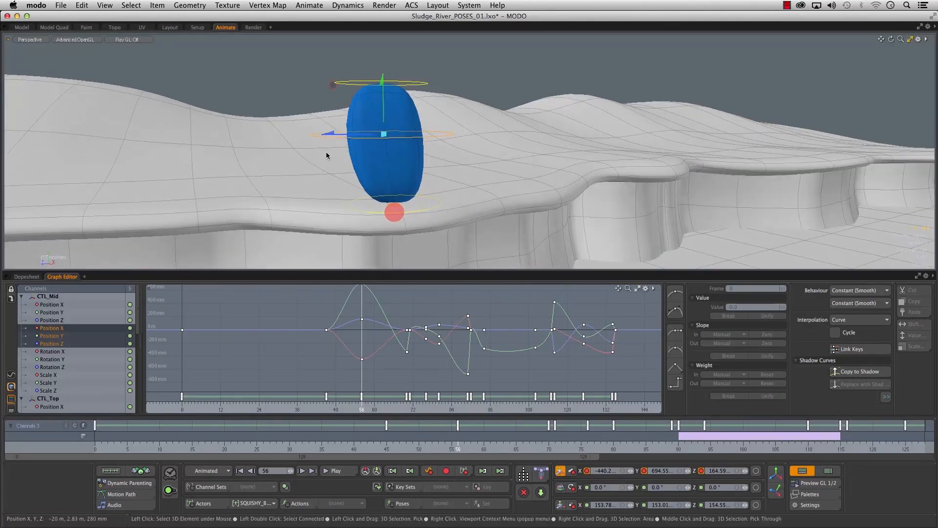
{"action": "left_click_drag", "start_coordinate": [385, 135], "coordinate": [393, 133]}
{"action": "left_click_drag", "start_coordinate": [338, 113], "coordinate": [342, 144], "text": "alt+shift"}
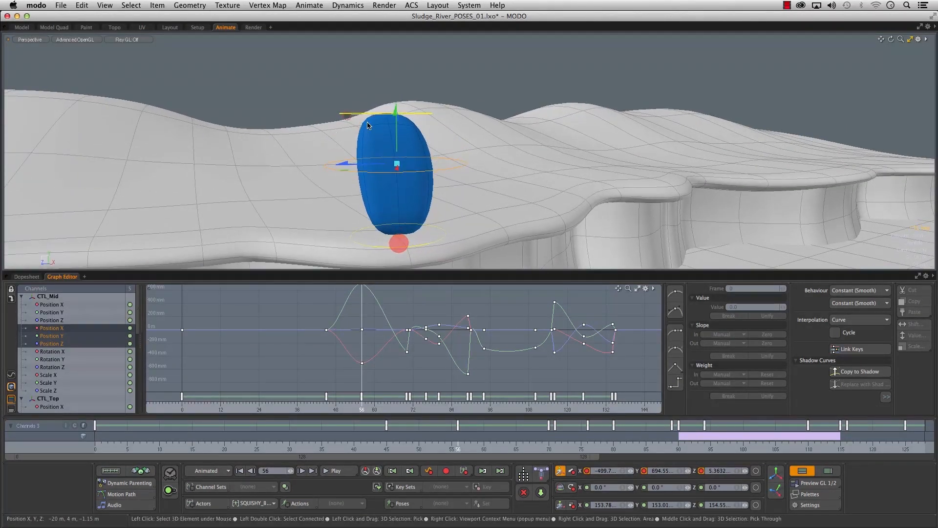
- At frame 56, shift CTL_Top to about -535 mm in X, 1.44 m in Y and 83 mm in Z, then key all squash controls
{"action": "left_click", "coordinate": [369, 118]}
{"action": "left_click_drag", "start_coordinate": [387, 113], "coordinate": [503, 101]}
{"action": "left_click_drag", "start_coordinate": [392, 95], "coordinate": [390, 101]}
{"action": "left_click_drag", "start_coordinate": [483, 234], "coordinate": [478, 194], "text": "alt+shift"}
{"action": "left_click", "coordinate": [558, 105]}
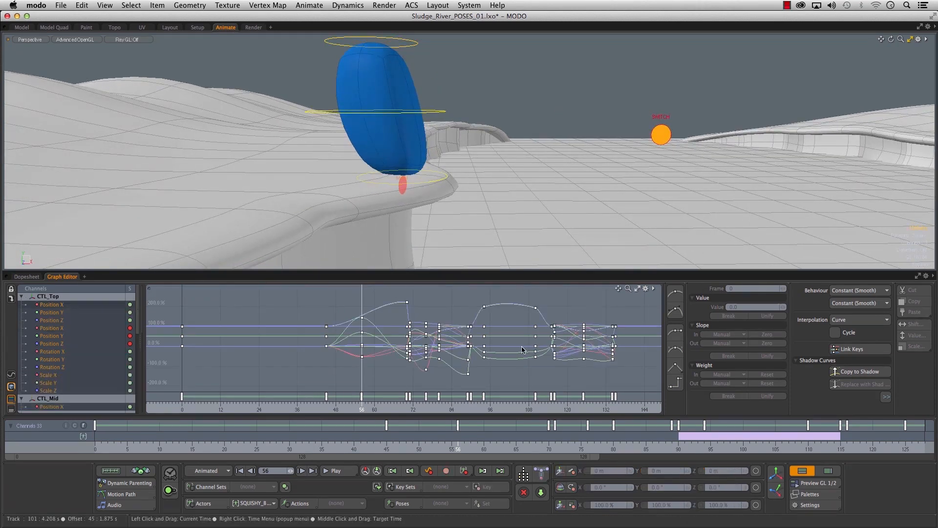
{"action": "left_click", "coordinate": [463, 472]}
{"action": "left_click", "coordinate": [470, 477]}
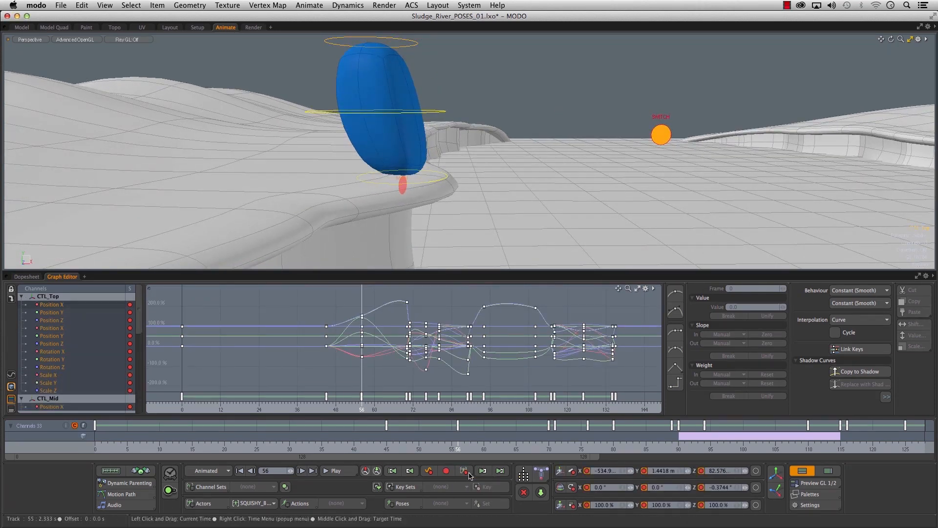
- Scrub through the box's jumps to frame 131 to check the takeoff and stretch poses across the river
{"action": "left_click_drag", "start_coordinate": [349, 445], "coordinate": [620, 446]}
{"action": "left_click_drag", "start_coordinate": [606, 165], "coordinate": [479, 208], "text": "ctrl+alt"}
{"action": "left_click_drag", "start_coordinate": [400, 445], "coordinate": [730, 445]}
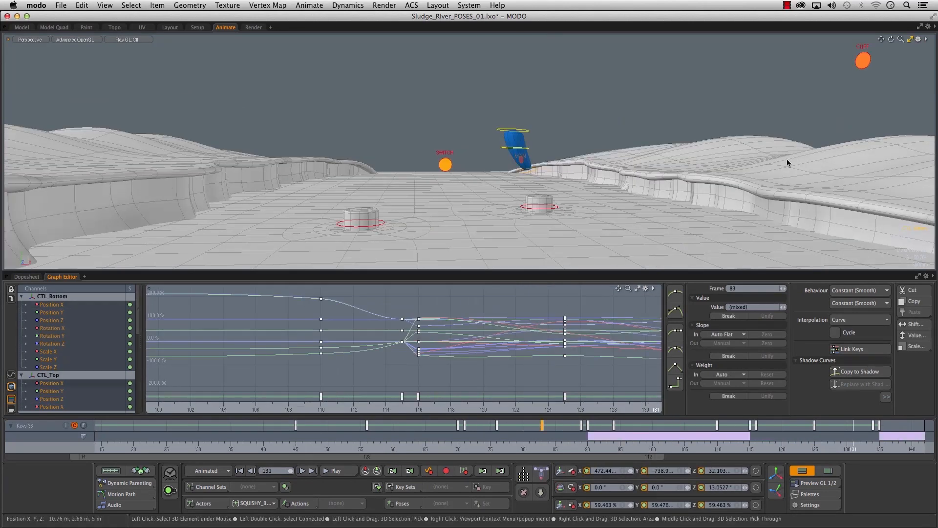
{"action": "left_click_drag", "start_coordinate": [637, 188], "coordinate": [600, 203], "text": "alt"}
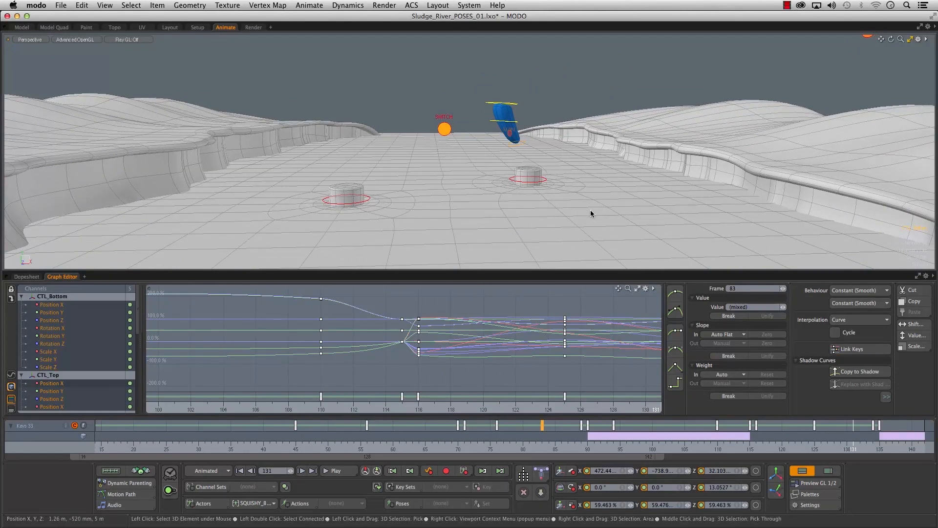
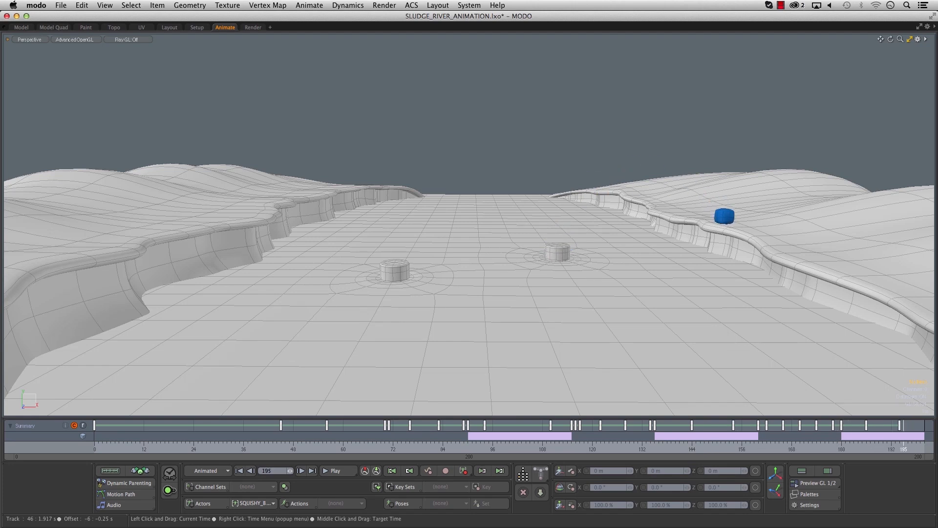
- Examine the box's poses and animation curves over the complete jump sequence in the SLUDGE_RIVER_ANIMATION scene
{"action": "left_click_drag", "start_coordinate": [717, 447], "coordinate": [335, 446]}
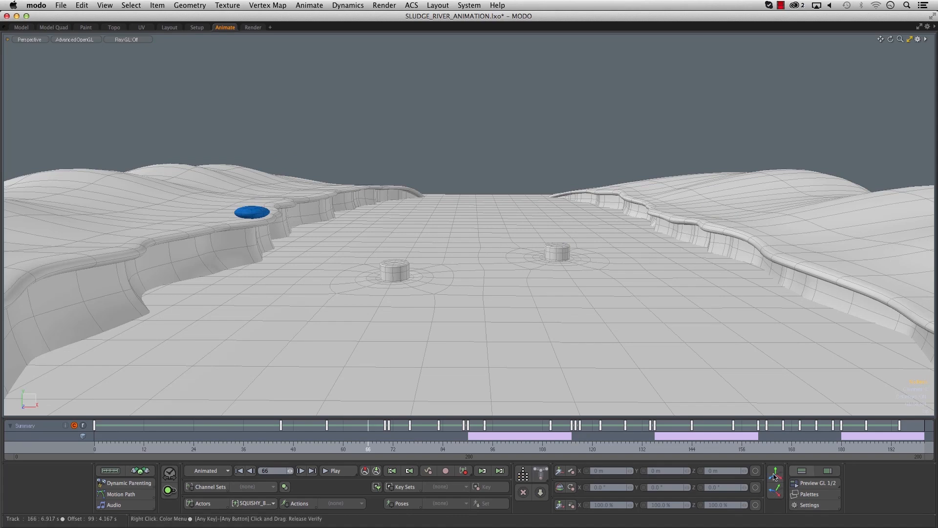
{"action": "left_click", "coordinate": [802, 471]}
{"action": "right_click_drag", "start_coordinate": [379, 330], "coordinate": [367, 328], "text": "alt"}
{"action": "left_click_drag", "start_coordinate": [416, 313], "coordinate": [372, 317], "text": "alt"}
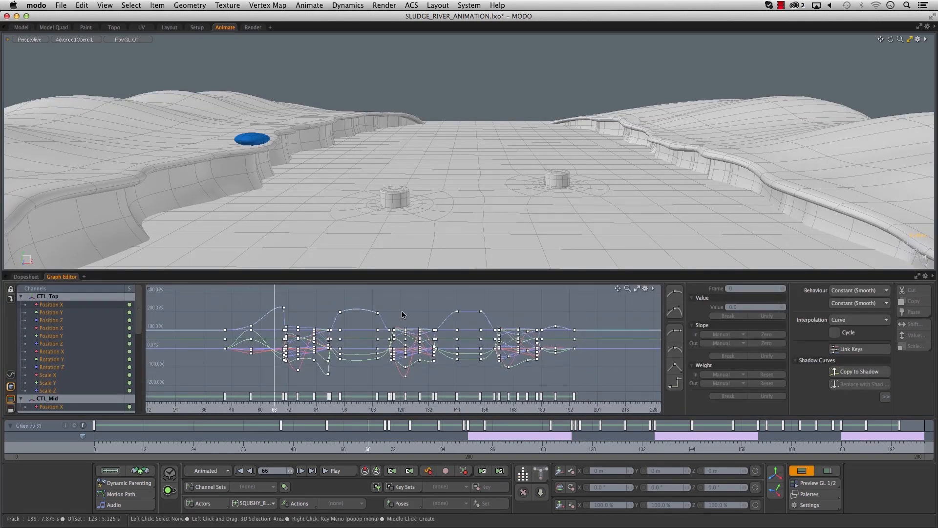
{"action": "left_click_drag", "start_coordinate": [298, 447], "coordinate": [248, 447]}
{"action": "left_click_drag", "start_coordinate": [480, 446], "coordinate": [671, 447]}
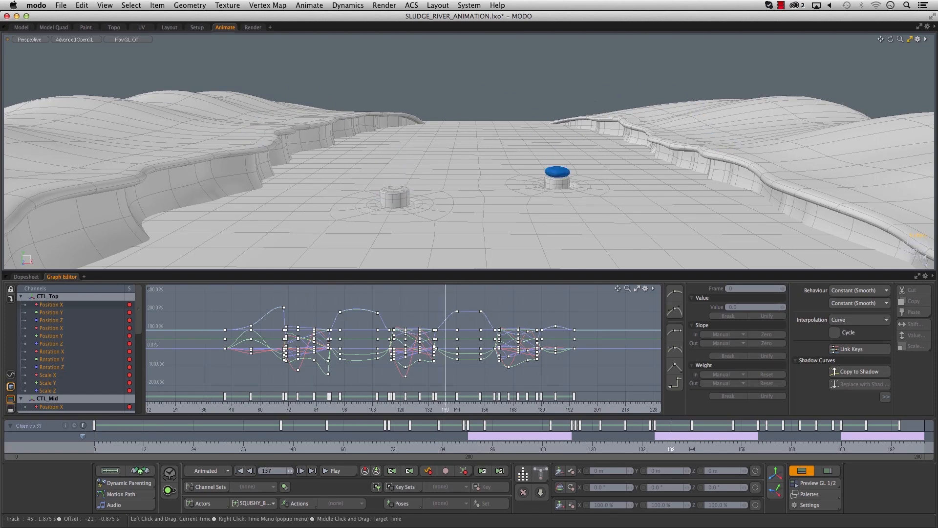
{"action": "left_click_drag", "start_coordinate": [841, 447], "coordinate": [659, 447]}
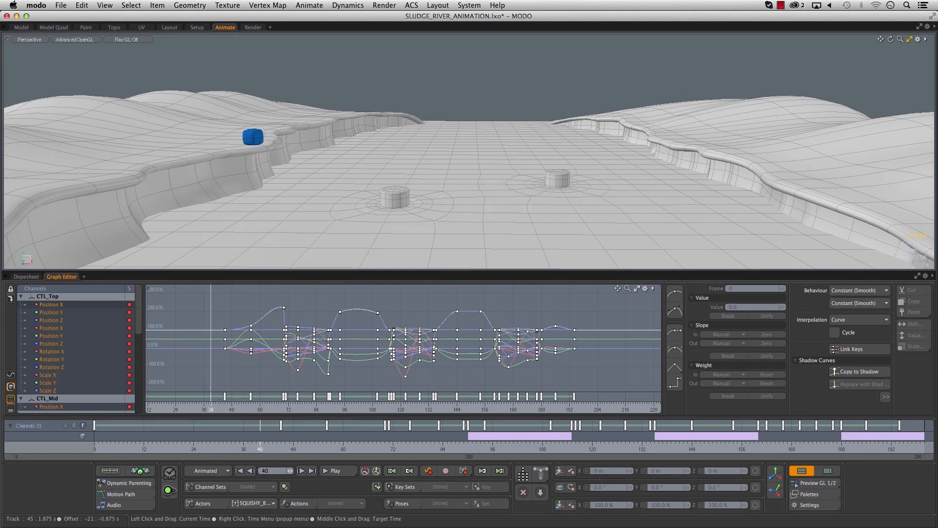
{"action": "left_click", "coordinate": [804, 472]}
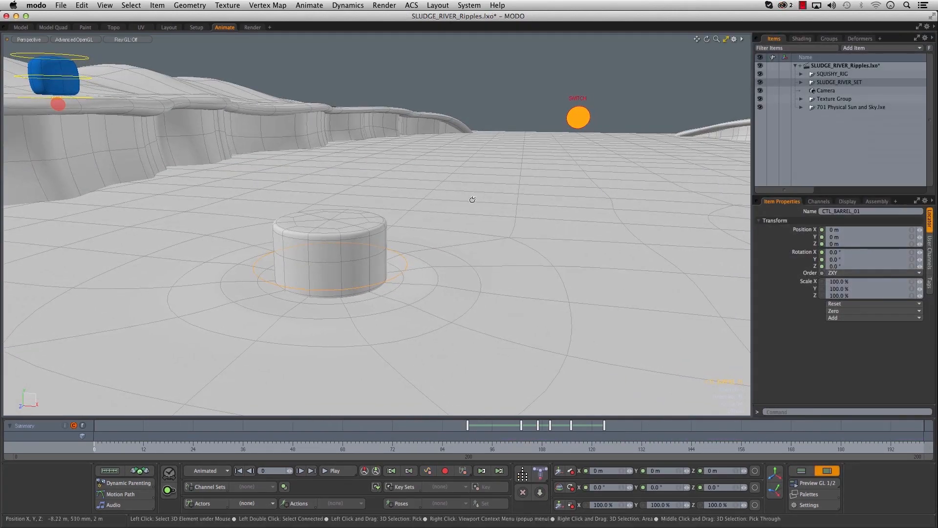
- In the SLUDGE_RIVER_Ripples scene, use the SWITCH control to show the ripple controls around the barrel
{"action": "left_click_drag", "start_coordinate": [472, 200], "coordinate": [414, 190], "text": "alt"}
{"action": "left_click", "coordinate": [581, 122]}
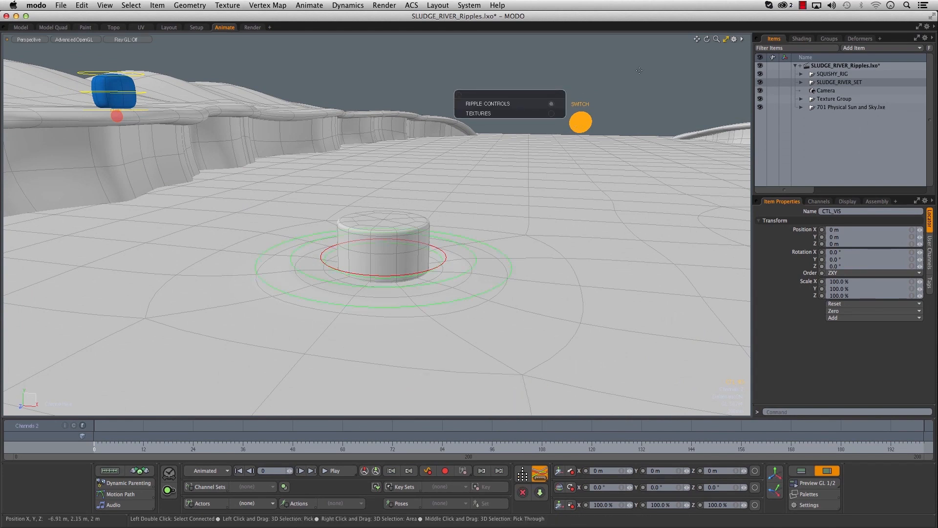
{"action": "left_click", "coordinate": [617, 86]}
{"action": "left_click_drag", "start_coordinate": [436, 226], "coordinate": [436, 214], "text": "alt"}
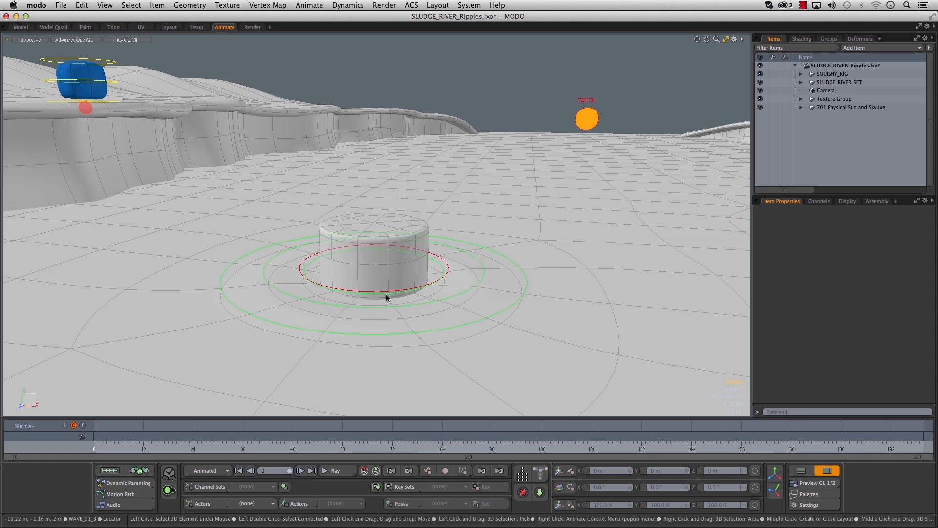
- Key the ripple control closest to the barrel, WAVE_01_B, at its 0 m rest position on frame 92
{"action": "left_click_drag", "start_coordinate": [303, 444], "coordinate": [474, 445]}
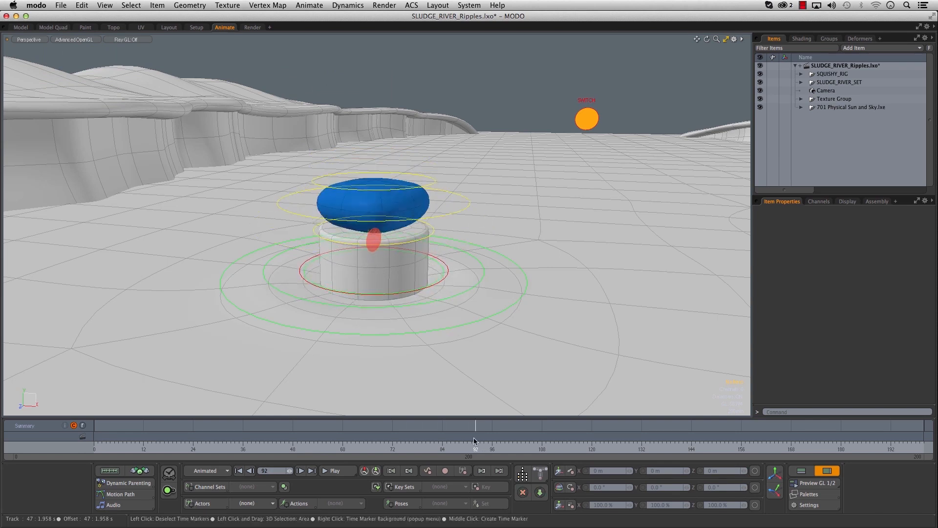
{"action": "scroll", "coordinate": [301, 291], "scroll_direction": "up", "scroll_amount": 4}
{"action": "left_click", "coordinate": [310, 259]}
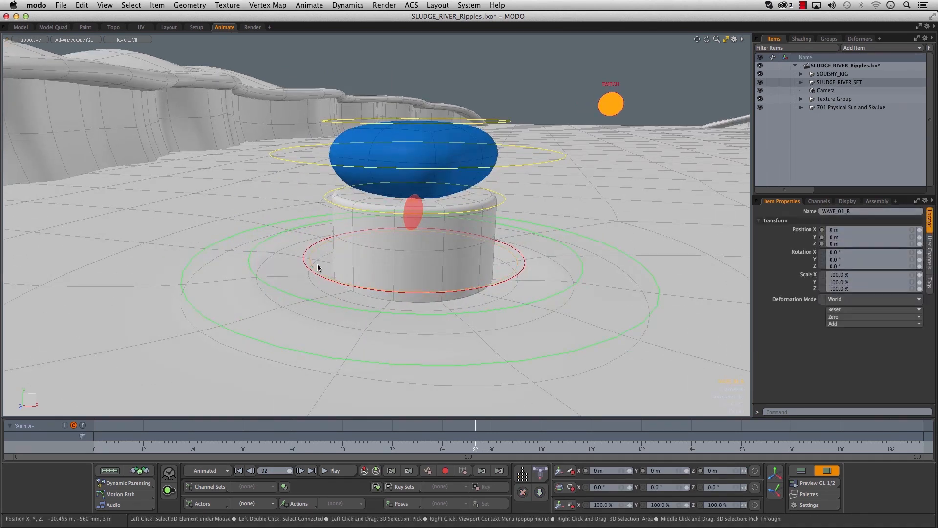
{"action": "left_click", "coordinate": [794, 472]}
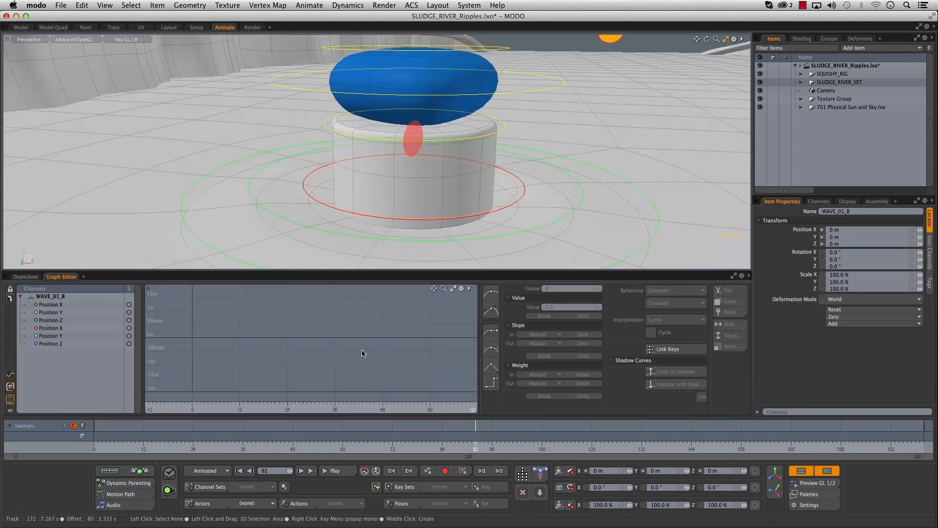
{"action": "key", "text": "k"}
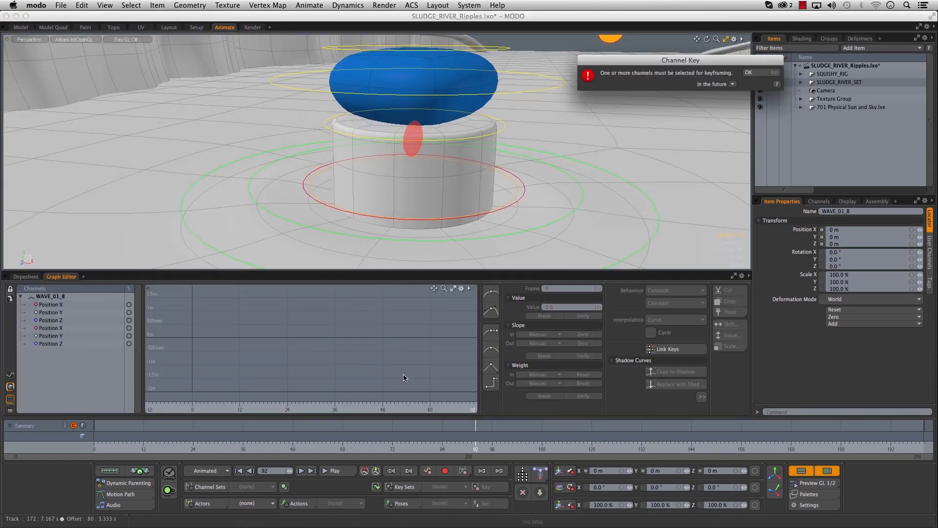
{"action": "left_click", "coordinate": [756, 74]}
{"action": "key", "text": "w"}
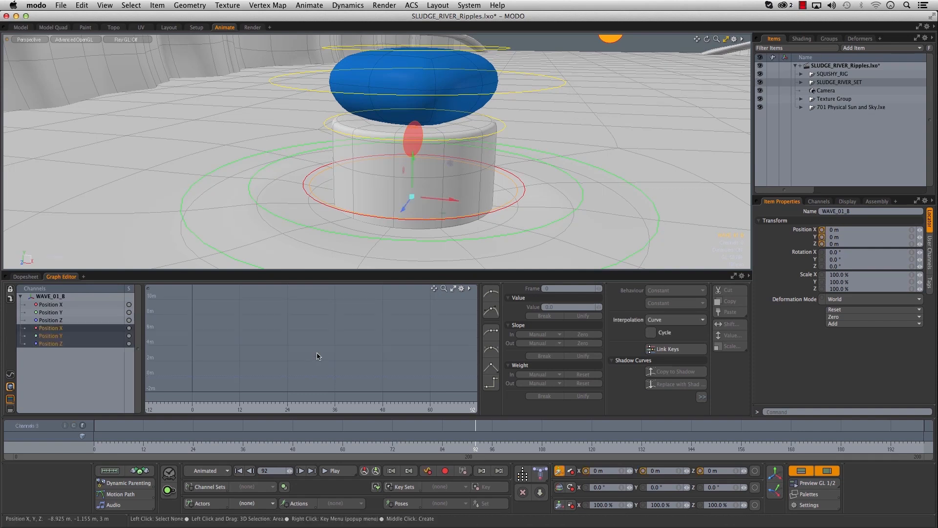
{"action": "left_click_drag", "start_coordinate": [326, 352], "coordinate": [279, 353], "text": "alt"}
{"action": "left_click_drag", "start_coordinate": [394, 354], "coordinate": [231, 353], "text": "alt"}
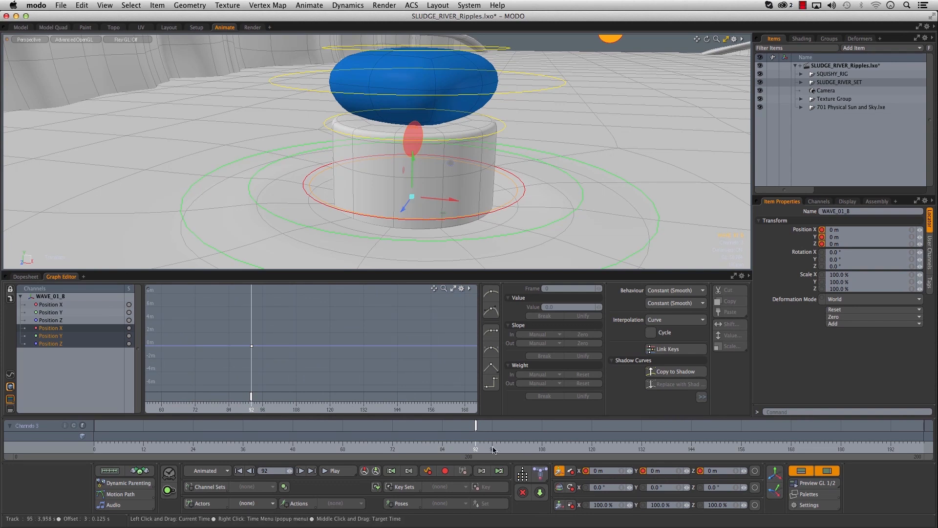
- Lower WAVE_01_B to -435 mm in Y at frame 105 and raise it to 465 mm at frame 117
{"action": "mouse_move", "coordinate": [480, 449]}
{"action": "left_mouse_down"}
{"action": "mouse_move", "coordinate": [516, 449]}
{"action": "mouse_move", "coordinate": [484, 448]}
{"action": "left_mouse_up"}
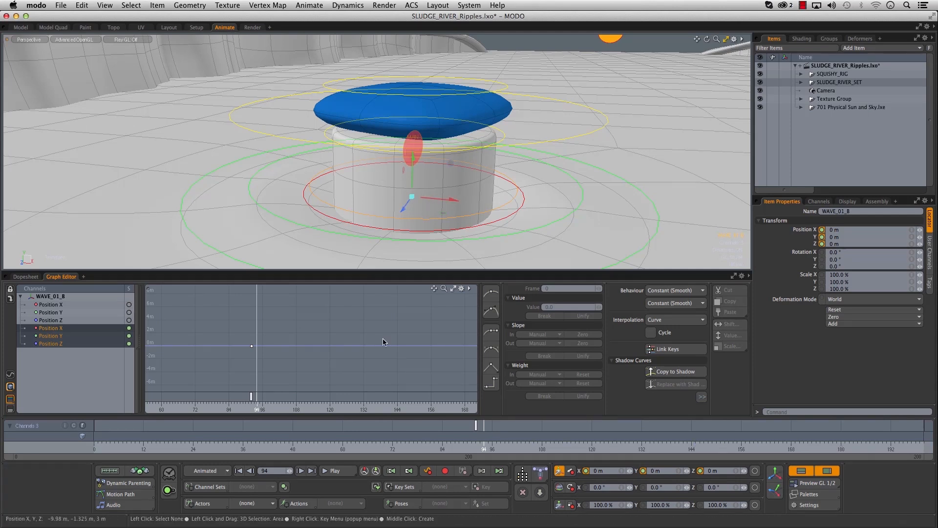
{"action": "left_click", "coordinate": [480, 447]}
{"action": "left_click_drag", "start_coordinate": [479, 446], "coordinate": [529, 447]}
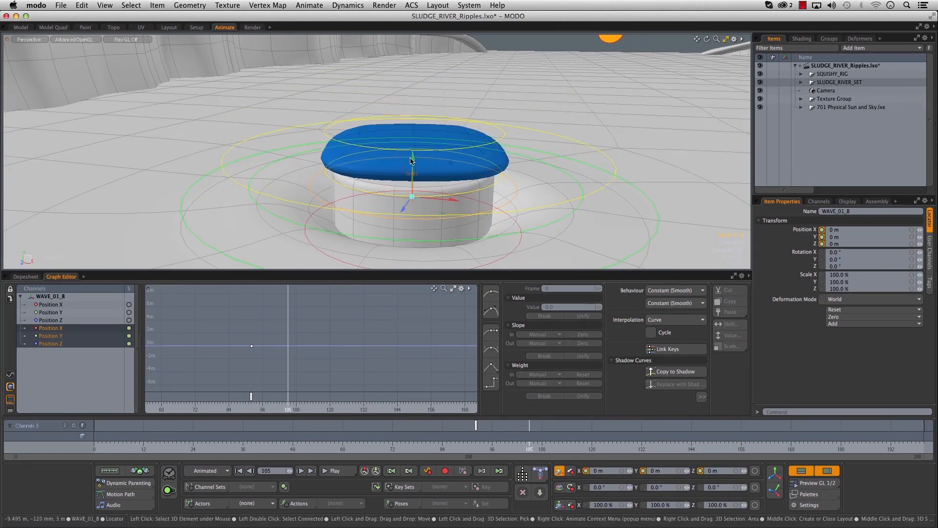
{"action": "left_click_drag", "start_coordinate": [412, 159], "coordinate": [413, 200]}
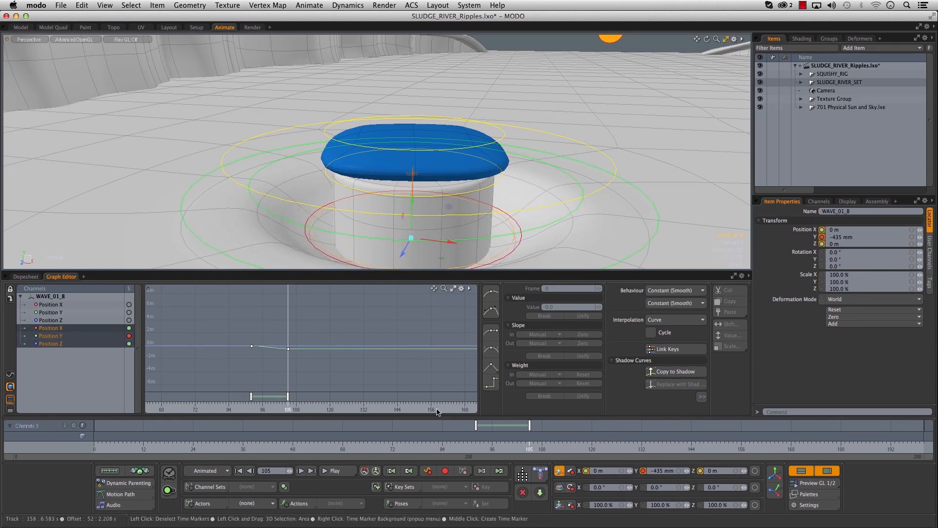
{"action": "left_click_drag", "start_coordinate": [537, 450], "coordinate": [579, 450]}
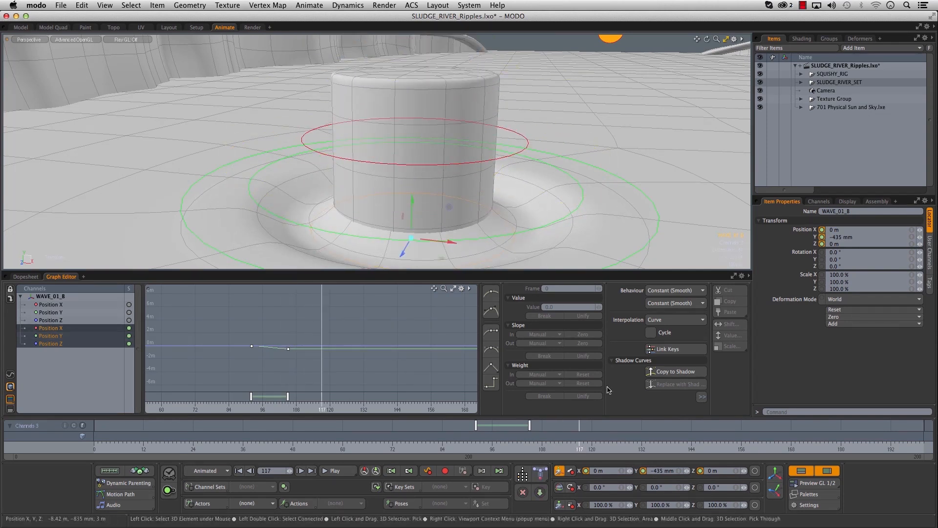
{"action": "left_click_drag", "start_coordinate": [412, 205], "coordinate": [412, 112]}
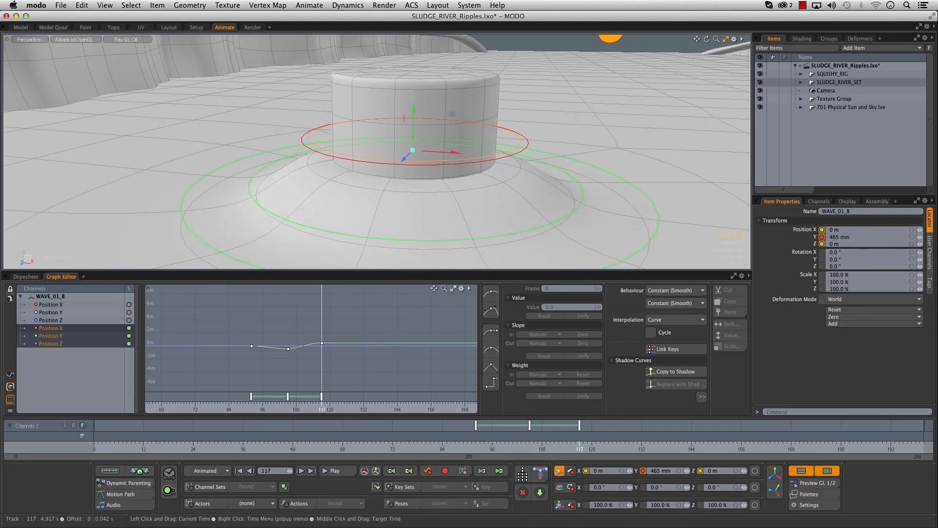
- Lower WAVE_01_B to -155 mm in Y at frame 131 and raise it to 20 mm at frame 143
{"action": "left_click_drag", "start_coordinate": [579, 450], "coordinate": [613, 450]}
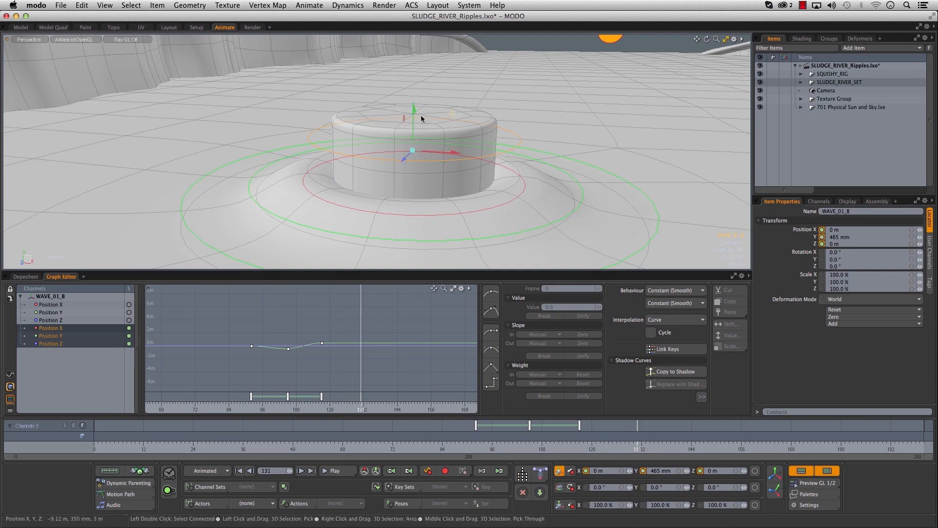
{"action": "left_click_drag", "start_coordinate": [413, 111], "coordinate": [412, 173]}
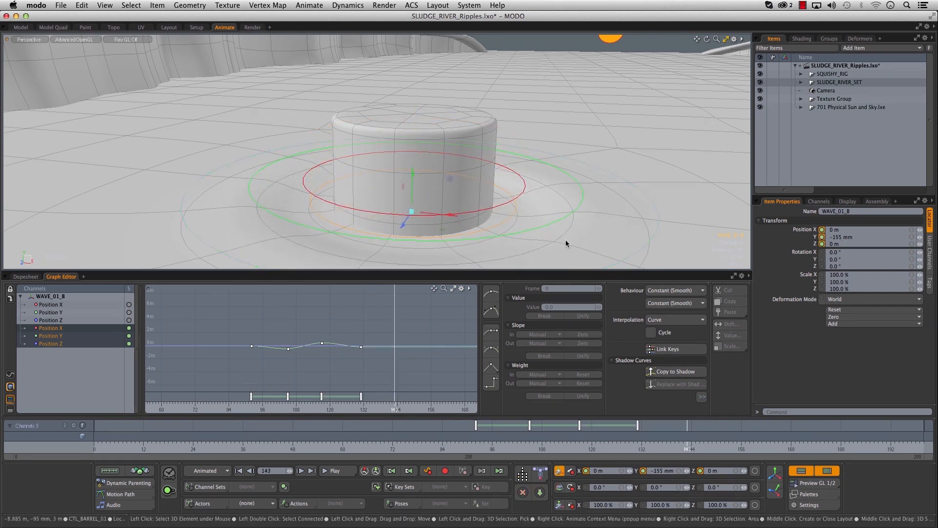
{"action": "left_click_drag", "start_coordinate": [412, 180], "coordinate": [403, 167]}
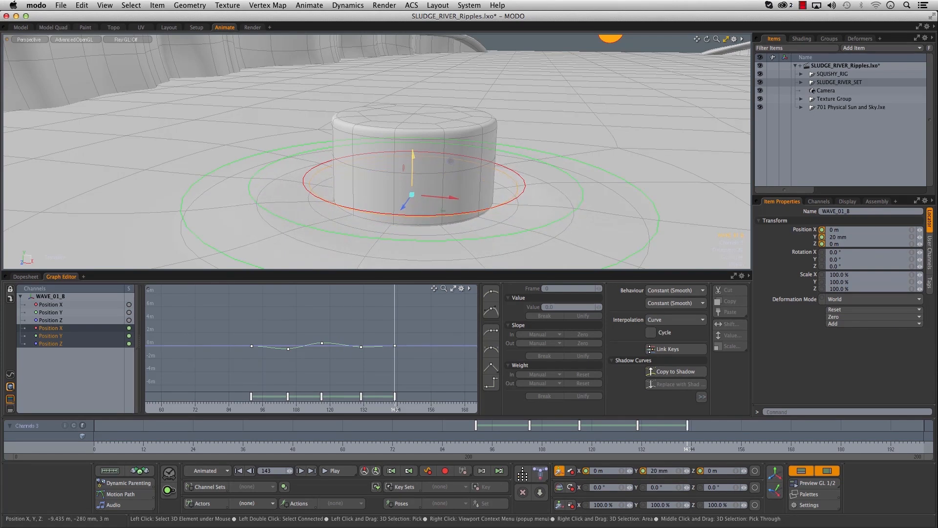
- Isolate WAVE_01_B's Position Y curve and scrub through the barrel's bobbing to check the ripple motion
{"action": "left_click", "coordinate": [47, 336]}
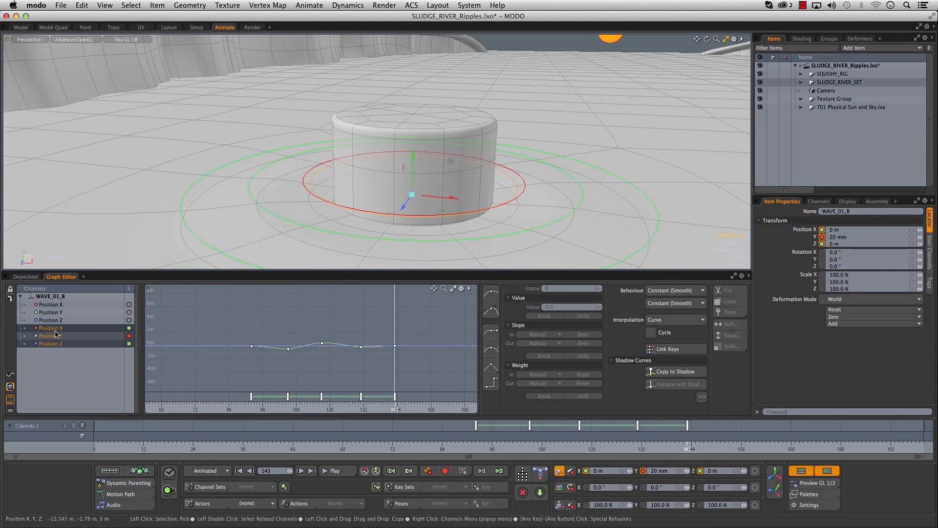
{"action": "right_click_drag", "start_coordinate": [343, 325], "coordinate": [327, 358], "text": "alt"}
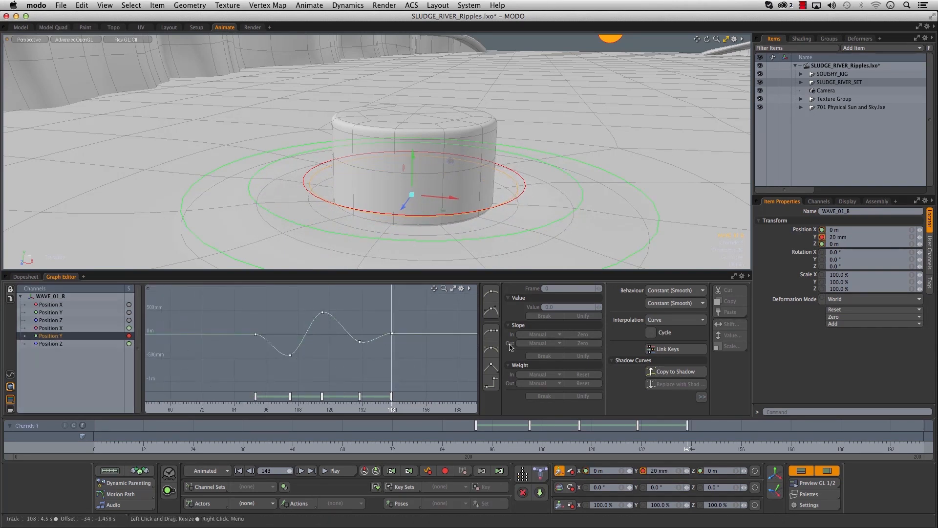
{"action": "right_click_drag", "start_coordinate": [504, 206], "coordinate": [481, 208], "text": "alt"}
{"action": "middle_click_drag", "start_coordinate": [481, 208], "coordinate": [410, 178], "text": "alt"}
{"action": "left_click_drag", "start_coordinate": [430, 441], "coordinate": [733, 442]}
{"action": "left_click_drag", "start_coordinate": [474, 447], "coordinate": [703, 444]}
{"action": "left_click_drag", "start_coordinate": [446, 444], "coordinate": [683, 444]}
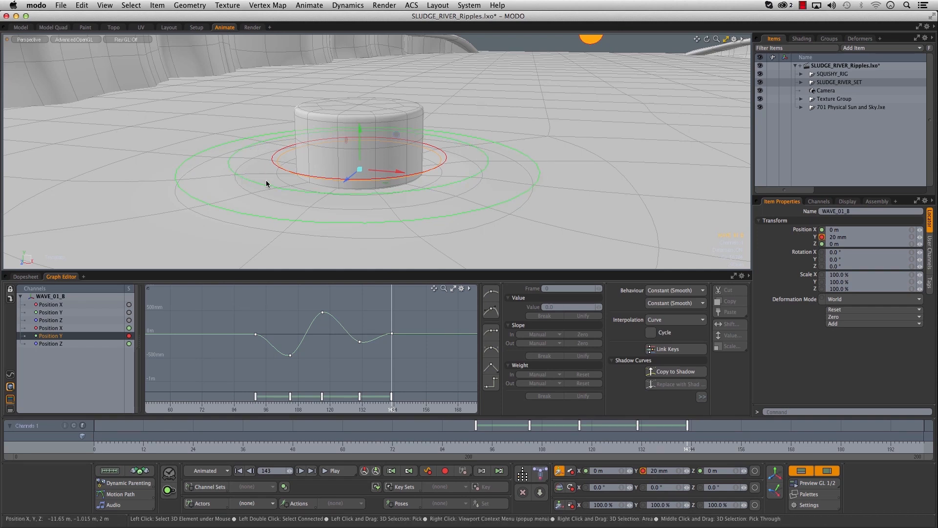
- Copy all Position Y keys of WAVE_01_B and paste them onto WAVE_01_C's Position Y from frame 92
{"action": "left_click_drag", "start_coordinate": [242, 294], "coordinate": [426, 390]}
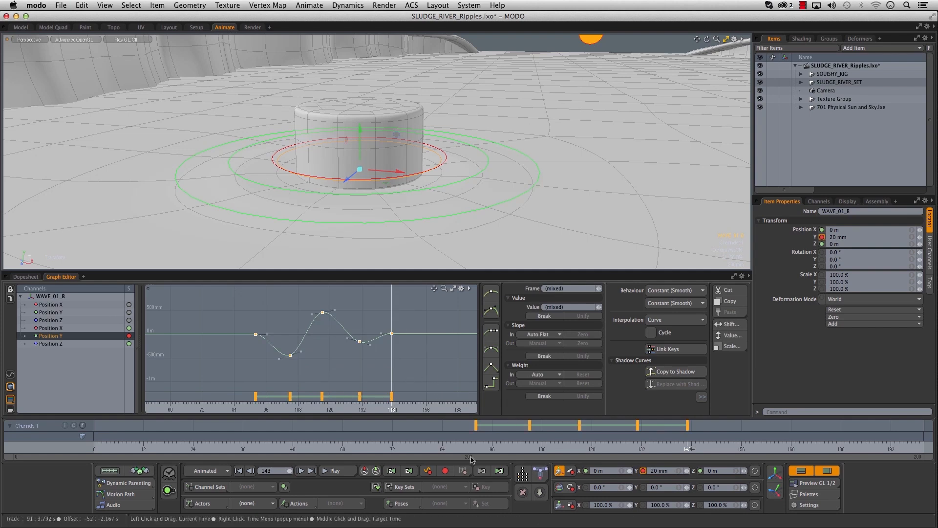
{"action": "left_click", "coordinate": [477, 450]}
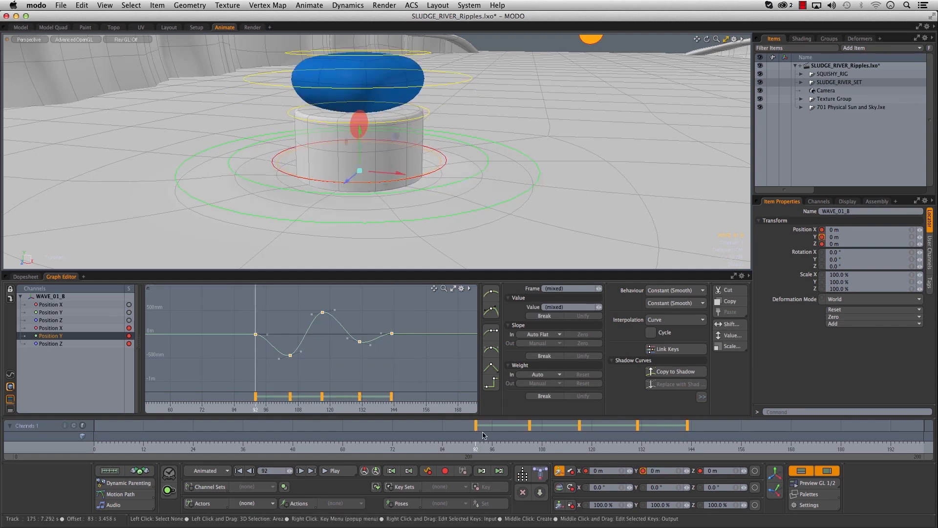
{"action": "left_click", "coordinate": [275, 190]}
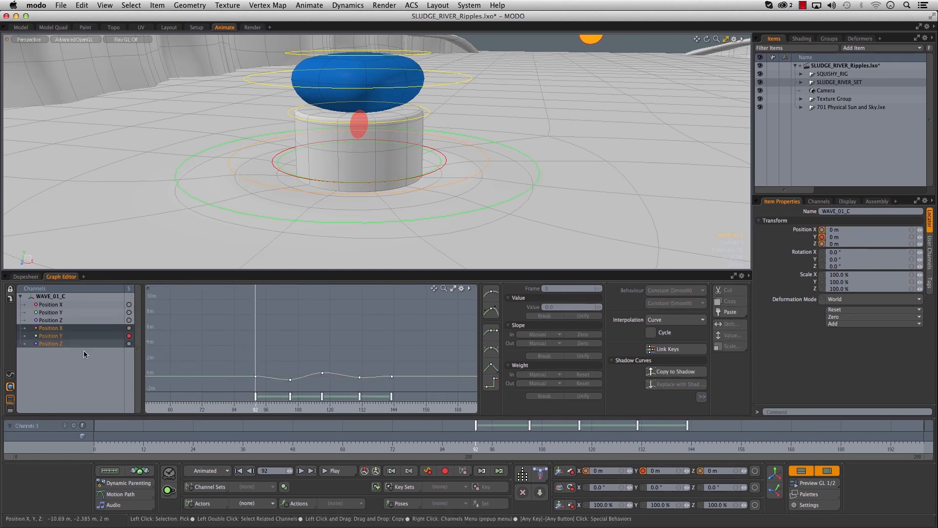
- Paste the copied ripple keys onto WAVE_01_D's Position Y from frame 92 and check the ripple up to frame 98
{"action": "left_click", "coordinate": [258, 213]}
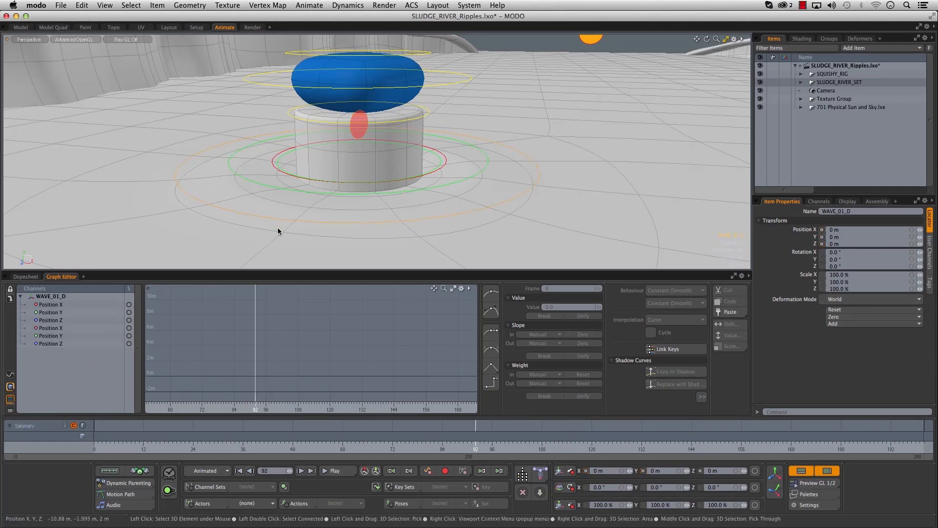
{"action": "key", "text": "w"}
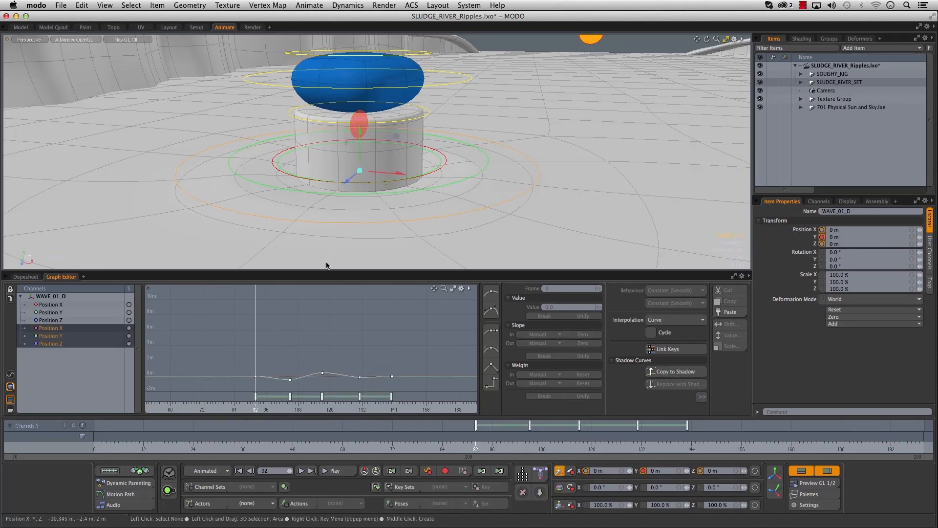
{"action": "left_click_drag", "start_coordinate": [472, 446], "coordinate": [500, 442]}
{"action": "left_click_drag", "start_coordinate": [302, 342], "coordinate": [286, 317], "text": "alt"}
{"action": "right_click_drag", "start_coordinate": [286, 317], "coordinate": [291, 314], "text": "alt"}
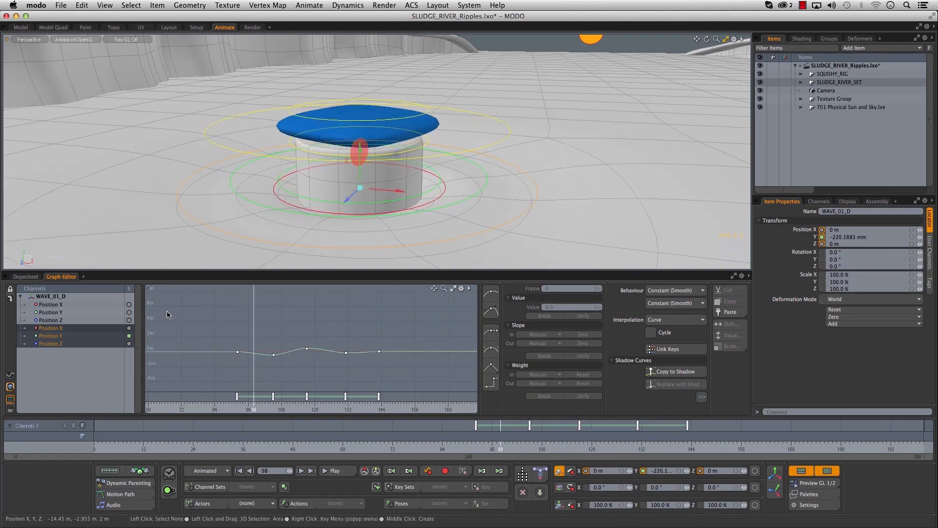
- Offset all of WAVE_01_C's Position Y keys three frames so its ripple starts at frame 95
{"action": "left_click", "coordinate": [288, 189]}
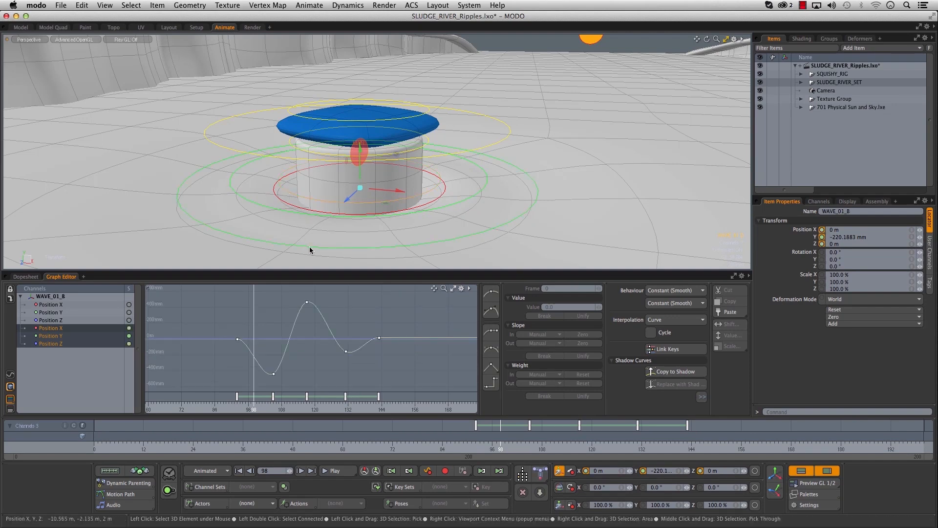
{"action": "left_click", "coordinate": [248, 203]}
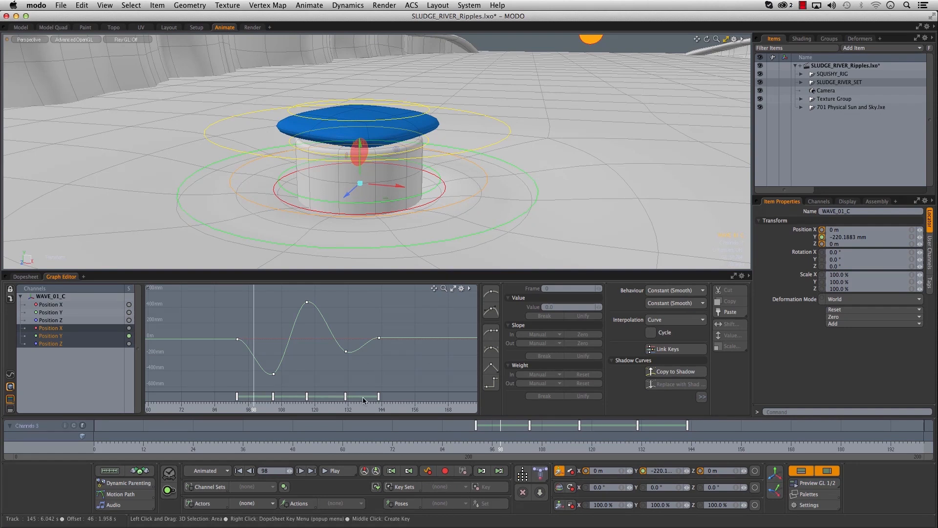
{"action": "right_click_drag", "start_coordinate": [334, 375], "coordinate": [402, 362], "text": "alt"}
{"action": "right_click_drag", "start_coordinate": [309, 364], "coordinate": [282, 371], "text": "alt"}
{"action": "left_click_drag", "start_coordinate": [282, 371], "coordinate": [351, 379], "text": "alt"}
{"action": "left_click_drag", "start_coordinate": [718, 428], "coordinate": [415, 416]}
{"action": "left_click_drag", "start_coordinate": [477, 426], "coordinate": [490, 429]}
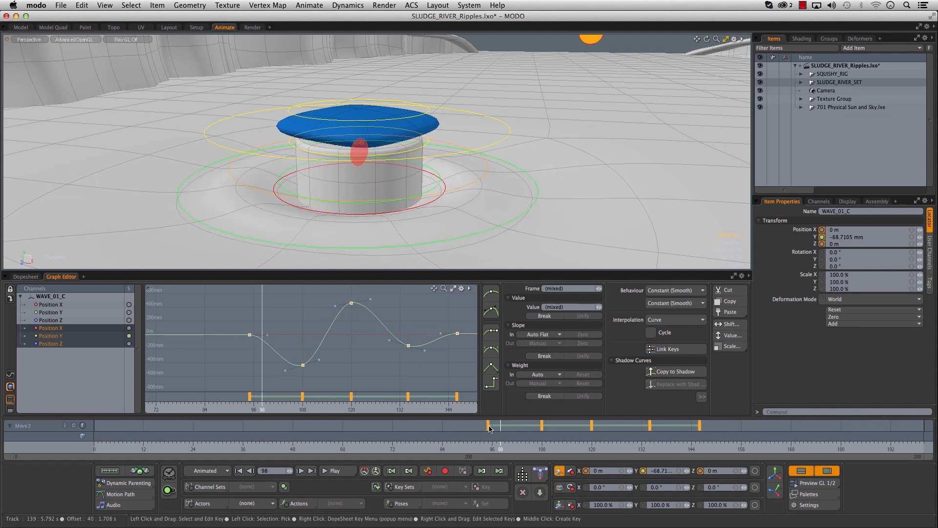
- Shift all of WAVE_01_D's Position Y keys to start at frame 98 and scrub to frame 138 to check the ripples
{"action": "left_click", "coordinate": [235, 237]}
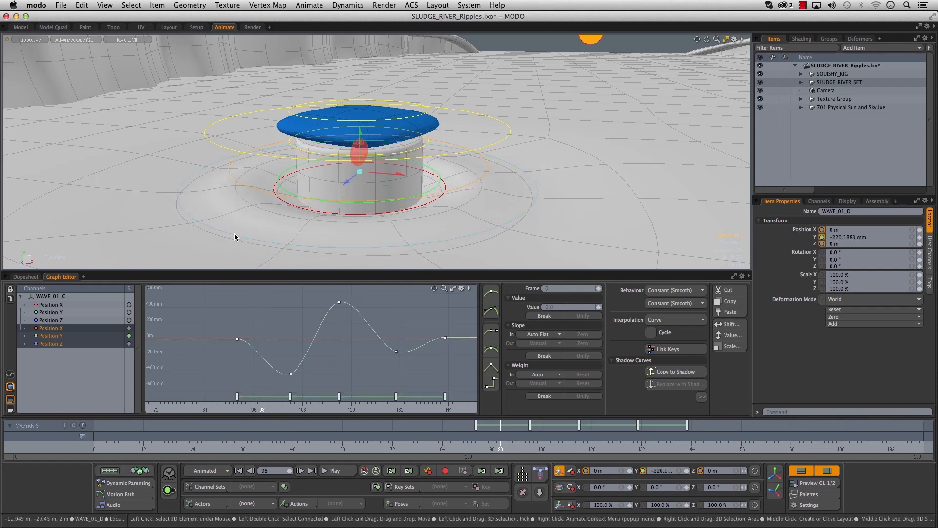
{"action": "left_click_drag", "start_coordinate": [454, 424], "coordinate": [757, 431]}
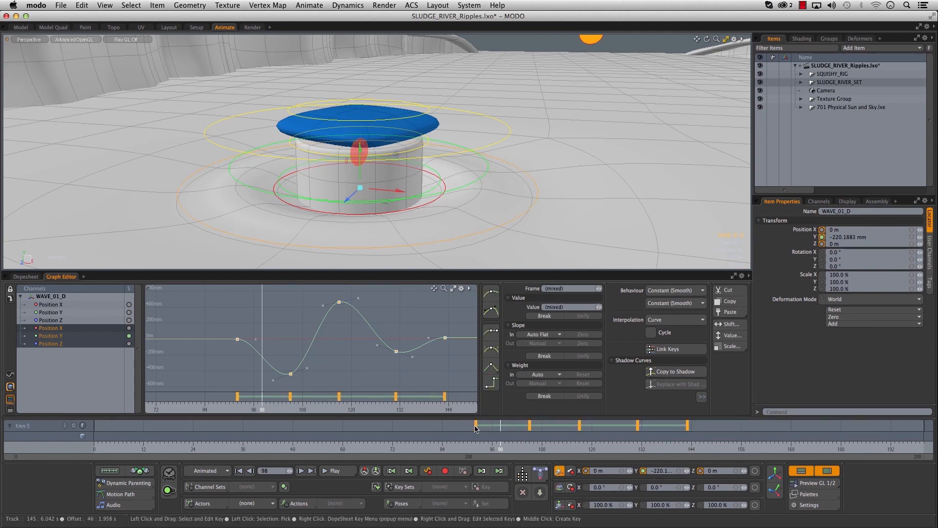
{"action": "left_click_drag", "start_coordinate": [477, 430], "coordinate": [500, 429]}
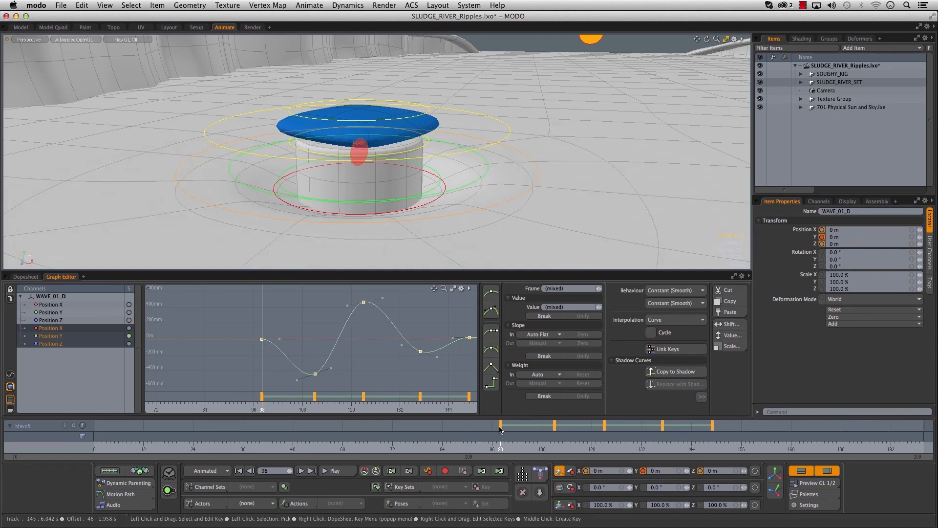
{"action": "left_click_drag", "start_coordinate": [401, 447], "coordinate": [666, 431]}
{"action": "left_click_drag", "start_coordinate": [599, 226], "coordinate": [438, 213], "text": "alt"}
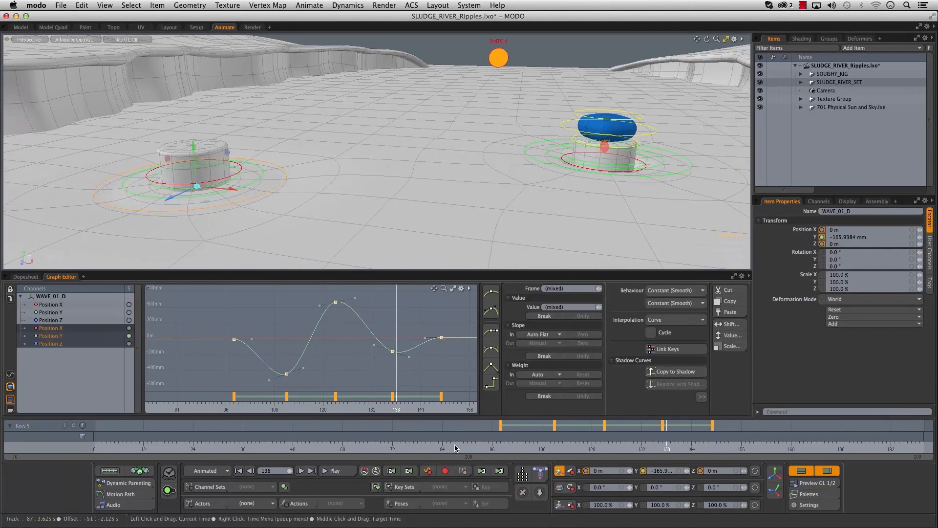
- Copy all Position Y keys of WAVE_01_B on the first barrel
{"action": "left_click", "coordinate": [471, 447]}
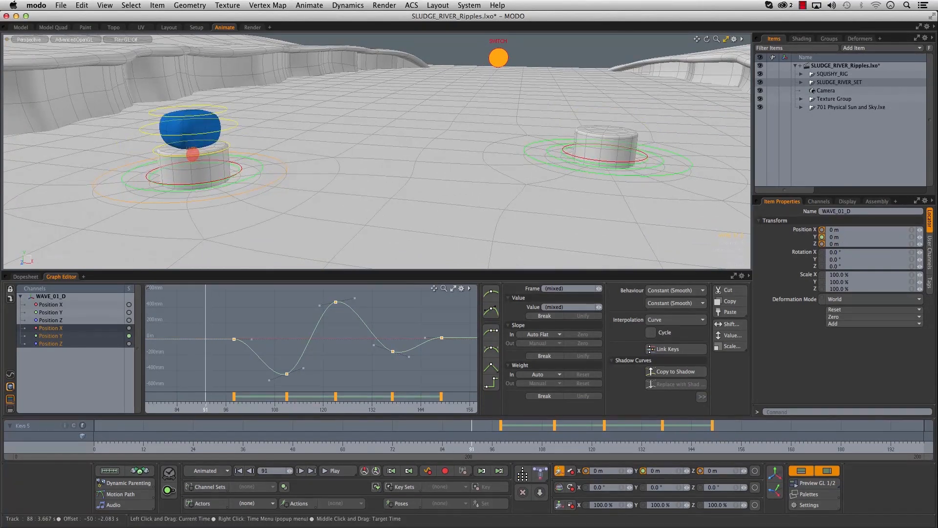
{"action": "left_click_drag", "start_coordinate": [217, 164], "coordinate": [324, 212], "text": "ctrl+alt"}
{"action": "key", "text": "q"}
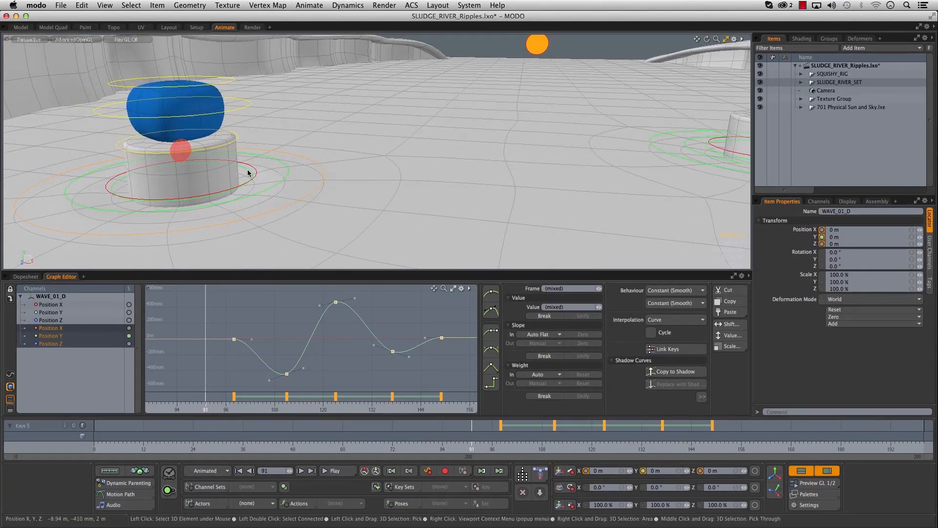
{"action": "left_click", "coordinate": [251, 171]}
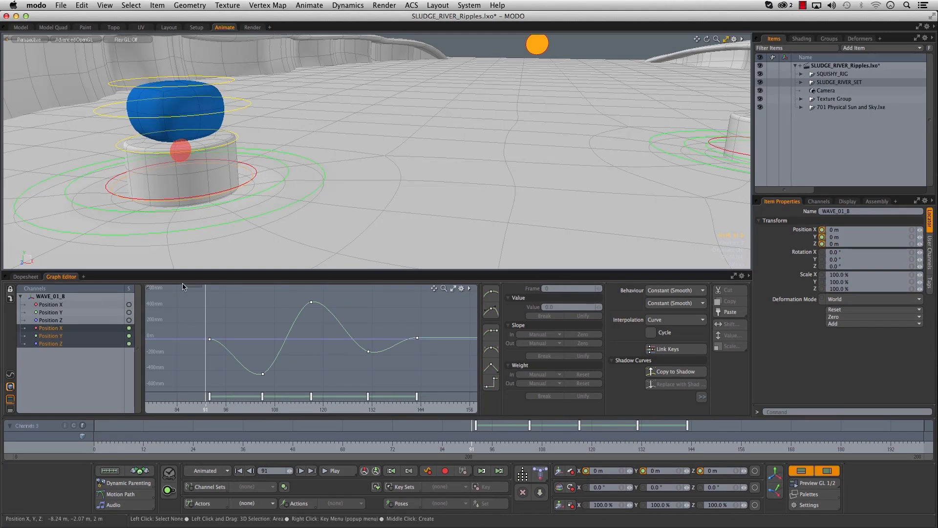
{"action": "left_click", "coordinate": [49, 335]}
{"action": "left_click_drag", "start_coordinate": [203, 291], "coordinate": [446, 390]}
- Paste the copied ripple keys onto WAVE_02_B's position channels at frame 137, when the box lands on the second barrel
{"action": "left_click_drag", "start_coordinate": [541, 215], "coordinate": [398, 204], "text": "alt"}
{"action": "left_click", "coordinate": [538, 162]}
{"action": "left_click_drag", "start_coordinate": [502, 442], "coordinate": [662, 442]}
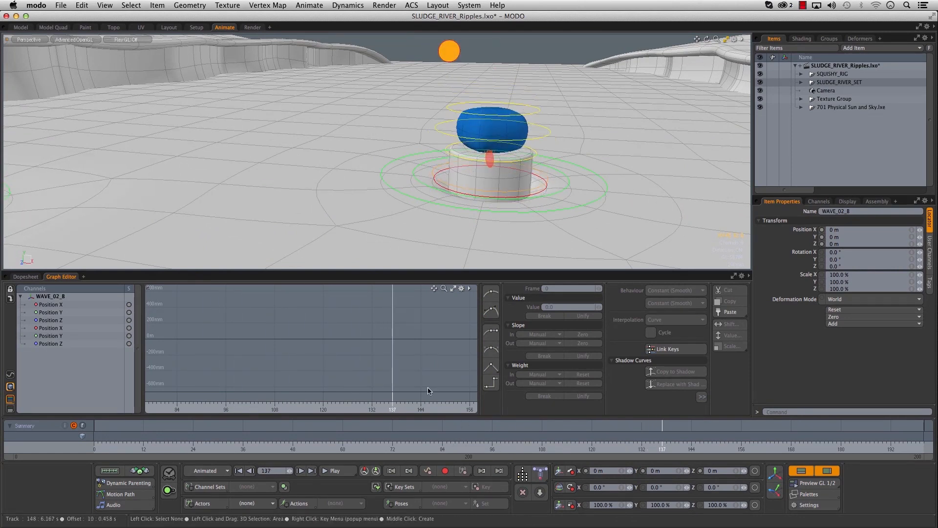
{"action": "key", "text": "w"}
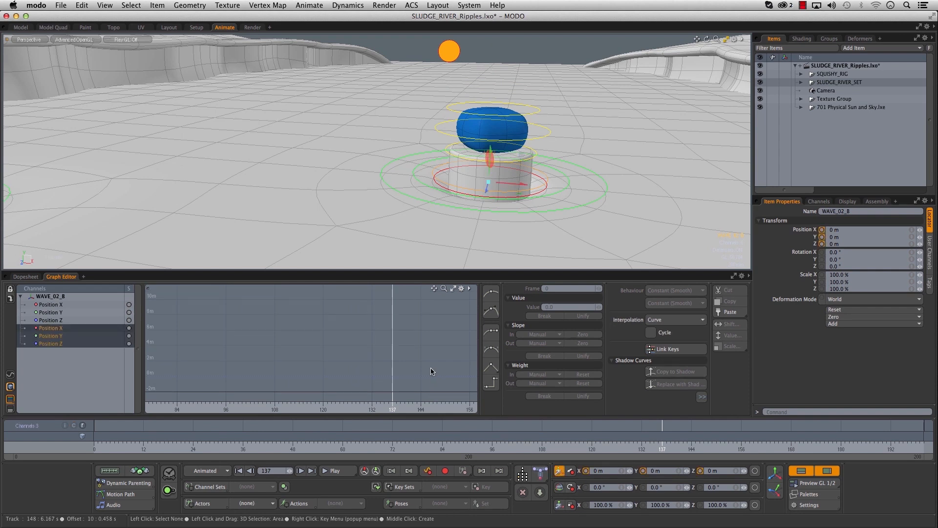
{"action": "key", "text": "super+v"}
{"action": "mouse_move", "coordinate": [421, 356]}
{"action": "left_mouse_down", "text": "alt"}
{"action": "mouse_move", "coordinate": [271, 316]}
{"action": "mouse_move", "coordinate": [259, 341]}
{"action": "left_mouse_up", "text": "alt"}
- Copy WAVE_01_C's Position Y keys and paste them onto WAVE_02_C at frame 140
{"action": "mouse_move", "coordinate": [667, 443]}
{"action": "left_mouse_down"}
{"action": "mouse_move", "coordinate": [762, 444]}
{"action": "mouse_move", "coordinate": [654, 444]}
{"action": "mouse_move", "coordinate": [675, 449]}
{"action": "left_mouse_up"}
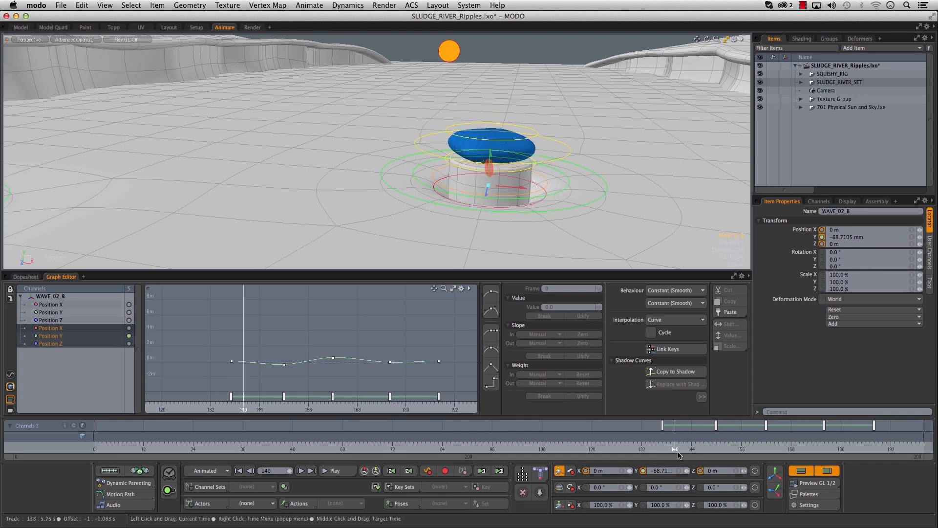
{"action": "left_click_drag", "start_coordinate": [235, 191], "coordinate": [413, 182], "text": "alt+shift"}
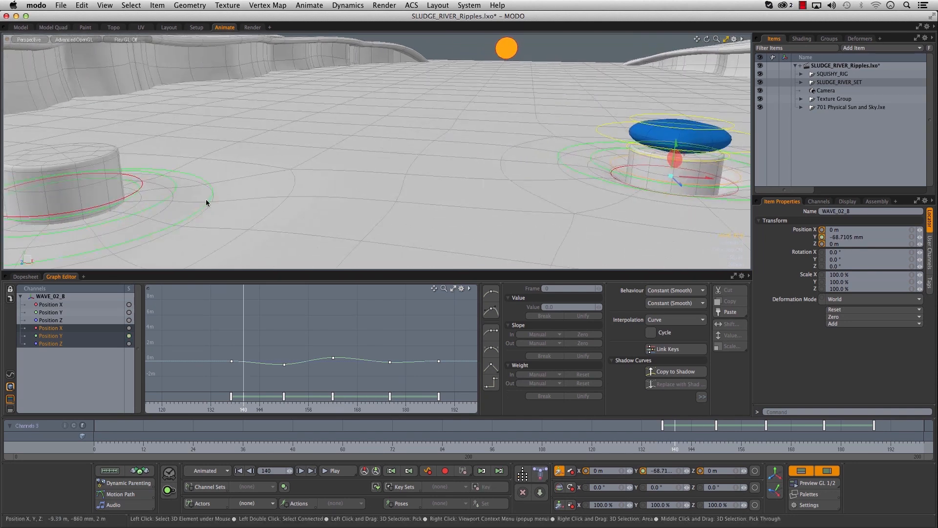
{"action": "left_click", "coordinate": [149, 217]}
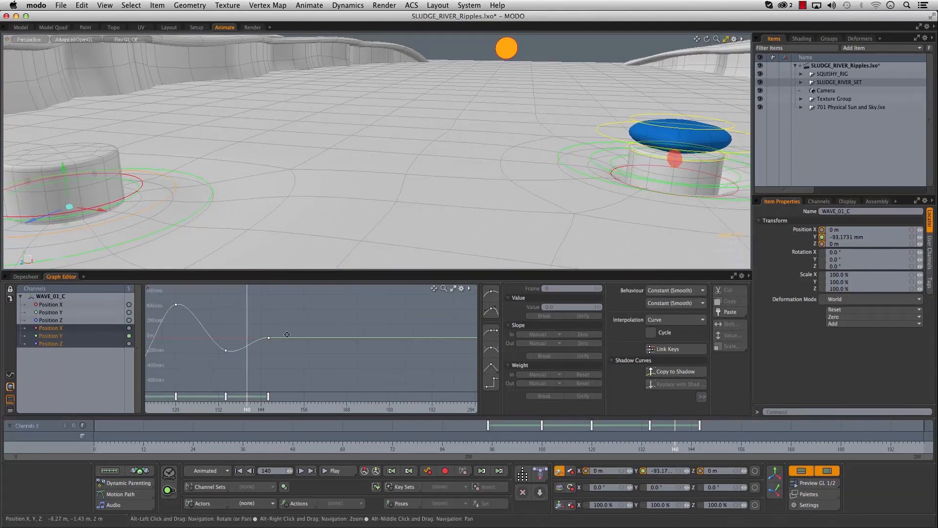
{"action": "left_click", "coordinate": [49, 335]}
{"action": "left_click_drag", "start_coordinate": [173, 291], "coordinate": [434, 404]}
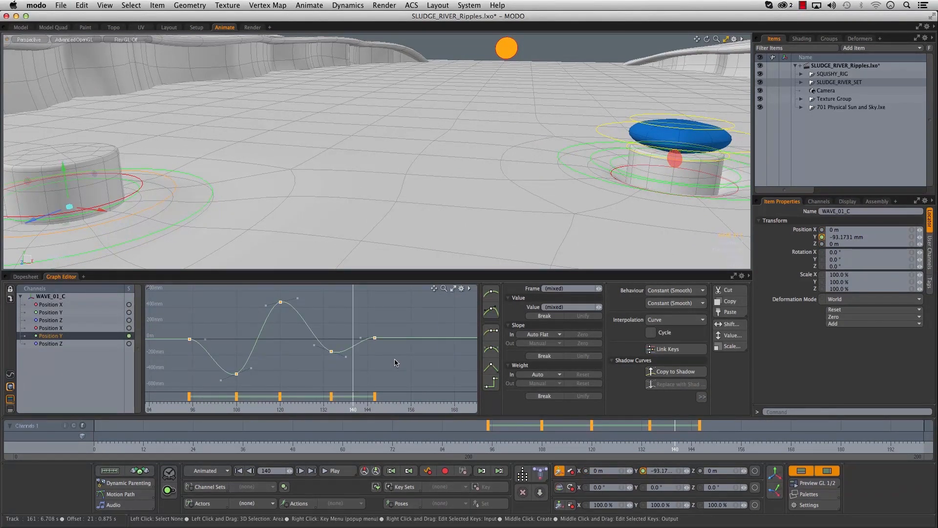
{"action": "left_click", "coordinate": [597, 165]}
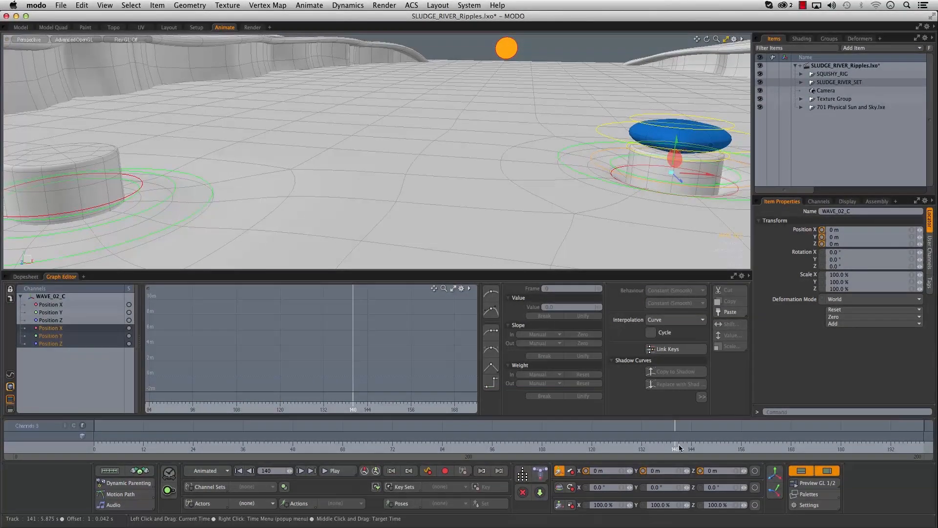
{"action": "key", "text": "q"}
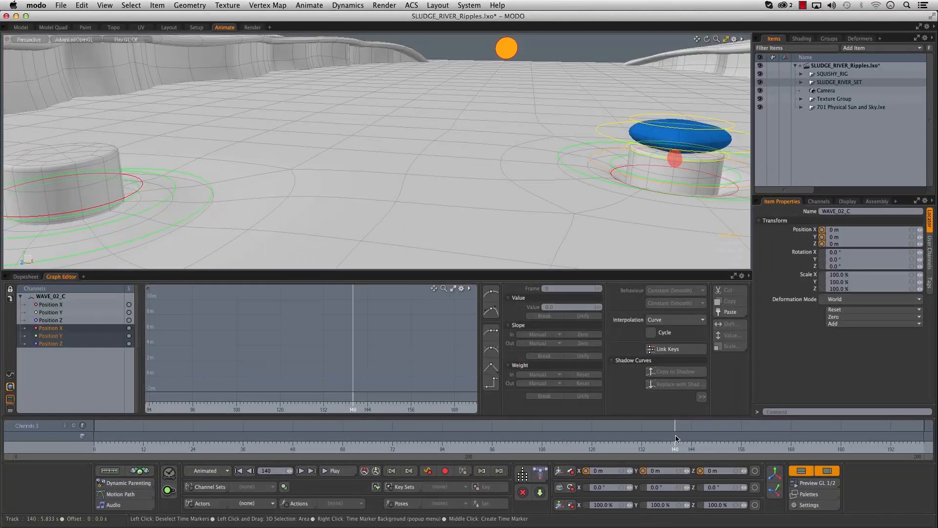
{"action": "key", "text": "ctrl+v"}
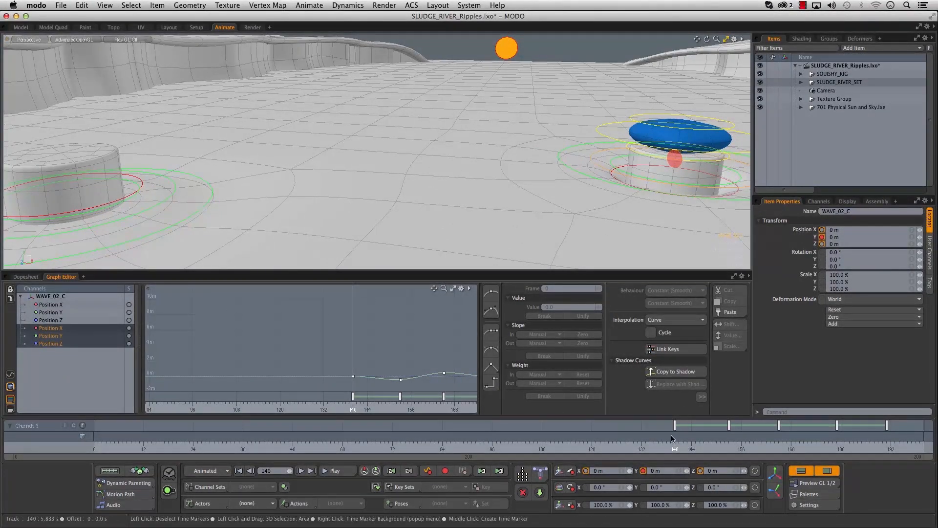
- Copy WAVE_01_D's Position Y keys and paste them onto WAVE_02_D's Position Y at frame 143
{"action": "key", "text": "Right"}
{"action": "key", "text": "Right"}
{"action": "key", "text": "Right"}
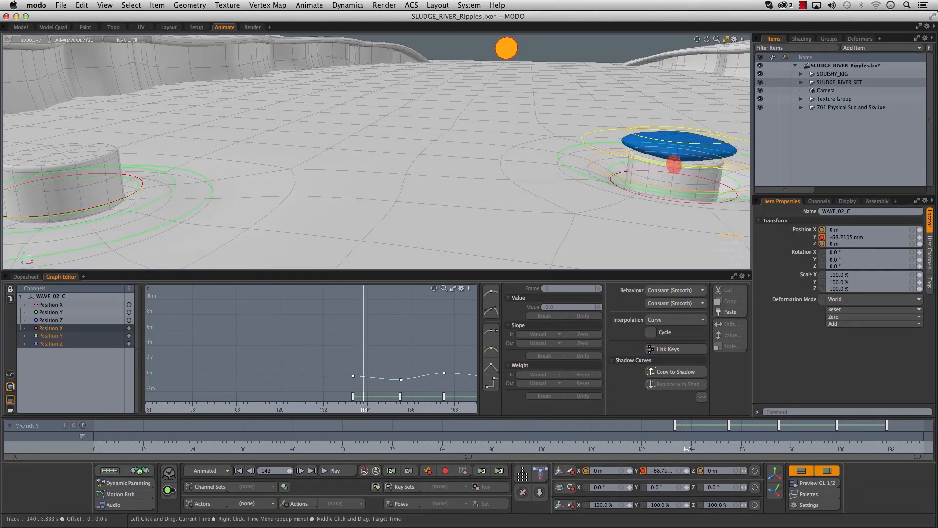
{"action": "left_click", "coordinate": [190, 213]}
{"action": "left_click_drag", "start_coordinate": [196, 286], "coordinate": [417, 402]}
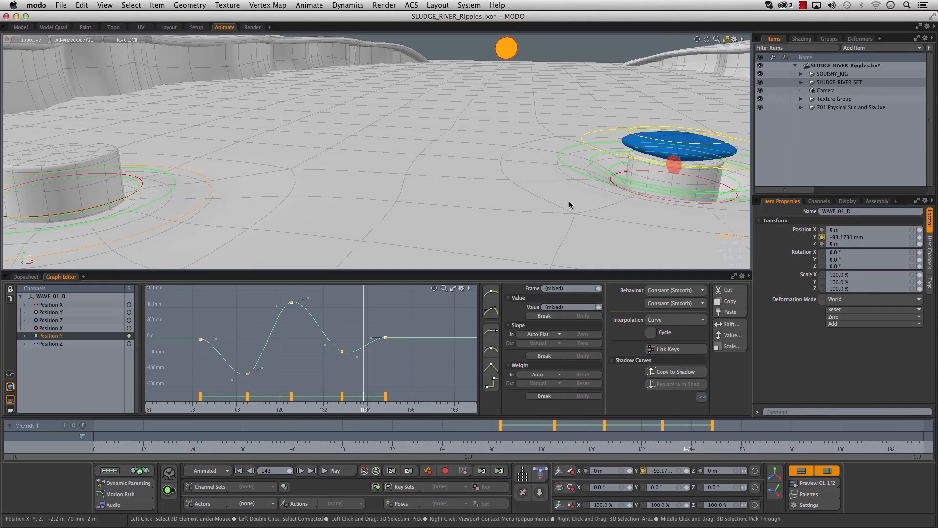
{"action": "left_click", "coordinate": [580, 176]}
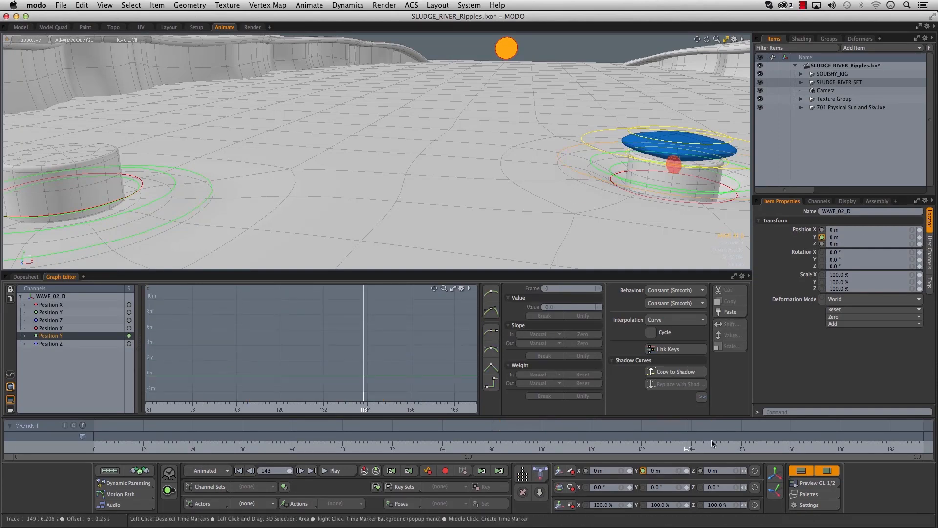
{"action": "key", "text": "ctrl+v"}
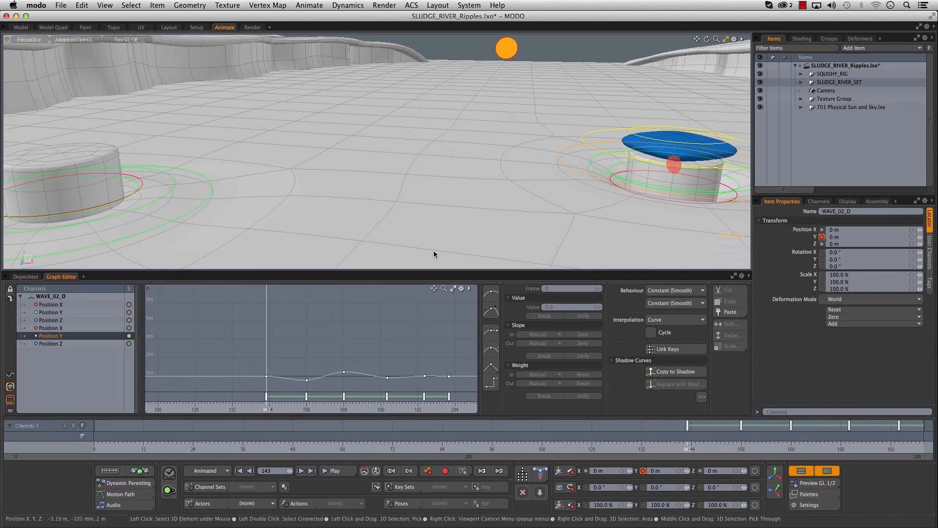
- Deselect everything and scrub through the animation to review the ripples around both barrels
{"action": "left_click", "coordinate": [494, 194]}
{"action": "left_click_drag", "start_coordinate": [493, 194], "coordinate": [389, 199], "text": "alt"}
{"action": "right_click_drag", "start_coordinate": [389, 199], "coordinate": [393, 210], "text": "alt"}
{"action": "left_click_drag", "start_coordinate": [393, 210], "coordinate": [411, 216], "text": "alt"}
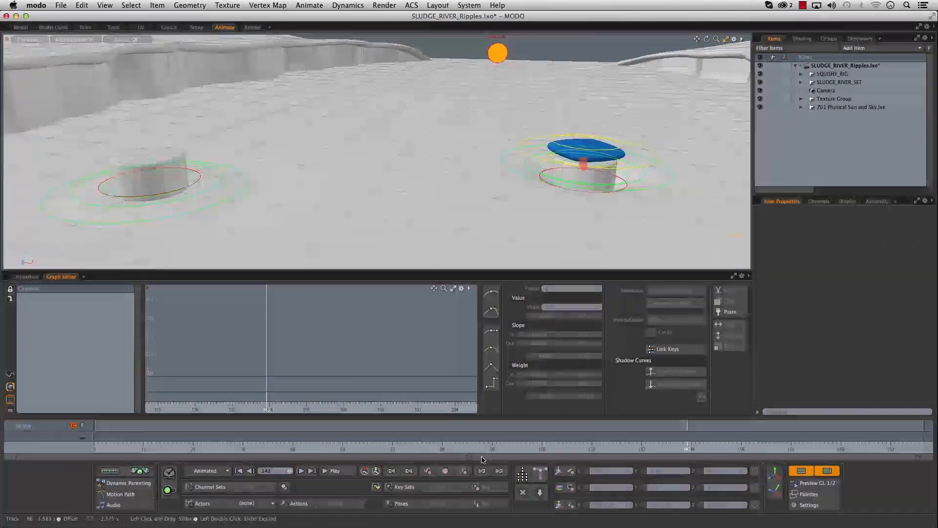
{"action": "left_click_drag", "start_coordinate": [443, 442], "coordinate": [922, 443]}
{"action": "left_click_drag", "start_coordinate": [484, 443], "coordinate": [604, 443]}
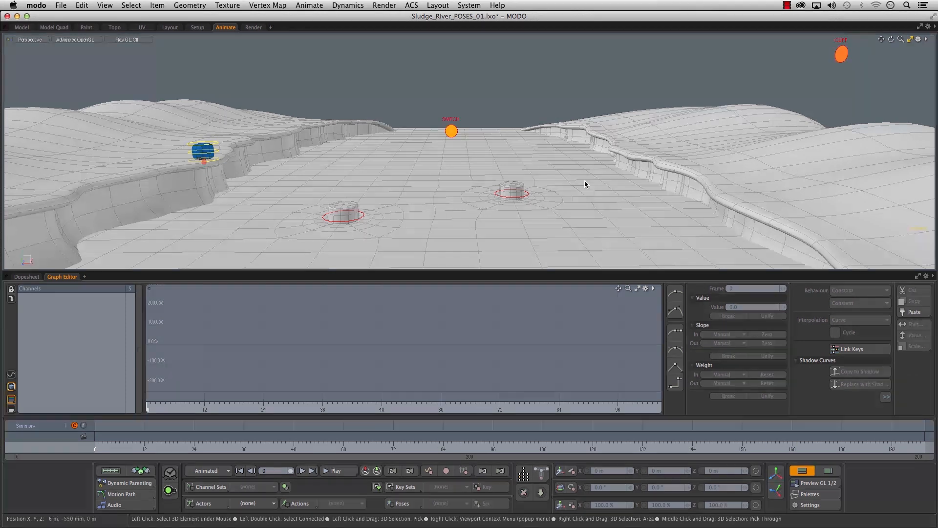
- In Sludge_River_POSES_01.lxo, show the item list and properties beside the viewport and select the Camera
{"action": "left_click", "coordinate": [828, 471]}
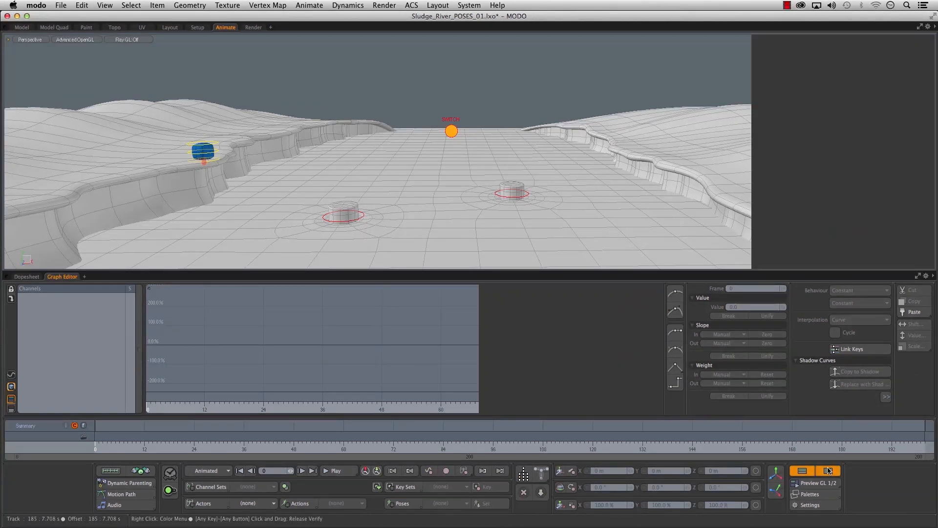
{"action": "left_click", "coordinate": [775, 39]}
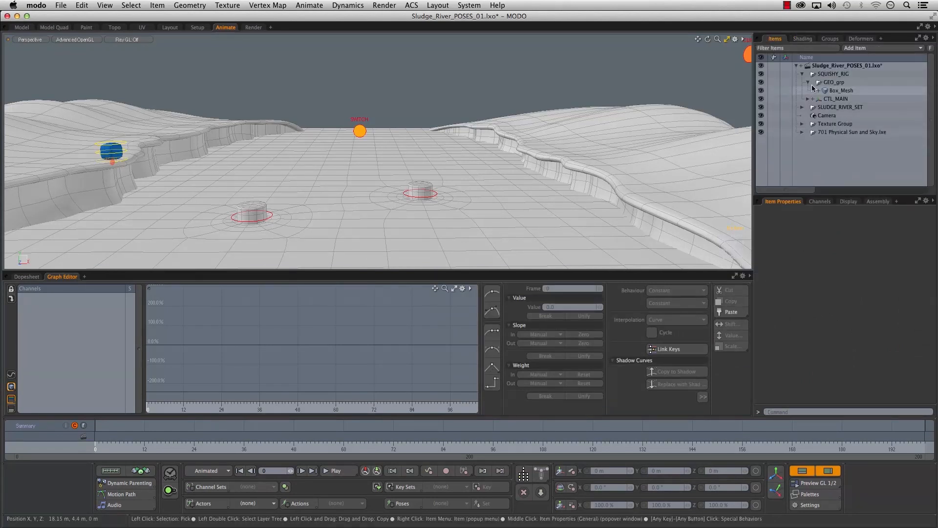
{"action": "left_click", "coordinate": [828, 117]}
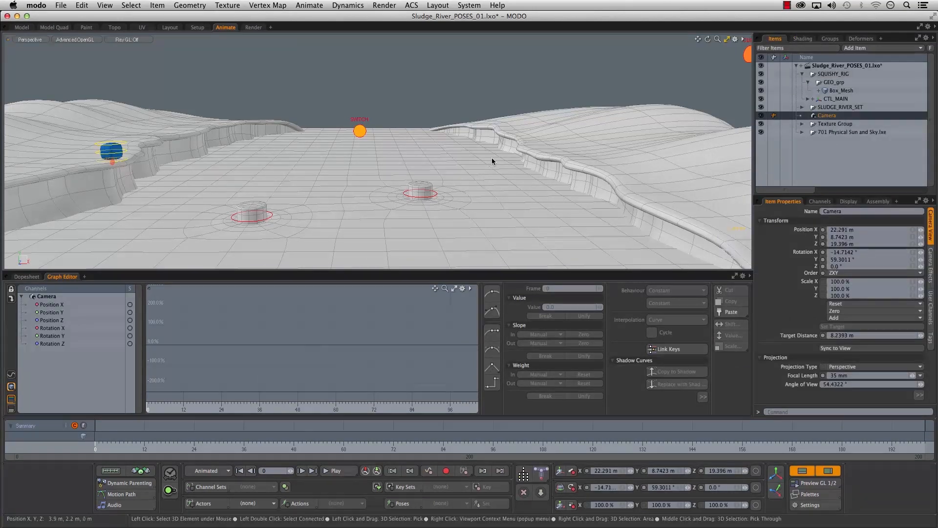
{"action": "mouse_move", "coordinate": [492, 157]}
{"action": "left_mouse_down", "text": "alt"}
{"action": "mouse_move", "coordinate": [421, 147]}
{"action": "mouse_move", "coordinate": [488, 161]}
{"action": "mouse_move", "coordinate": [387, 169]}
{"action": "mouse_move", "coordinate": [497, 174]}
{"action": "left_mouse_up", "text": "alt"}
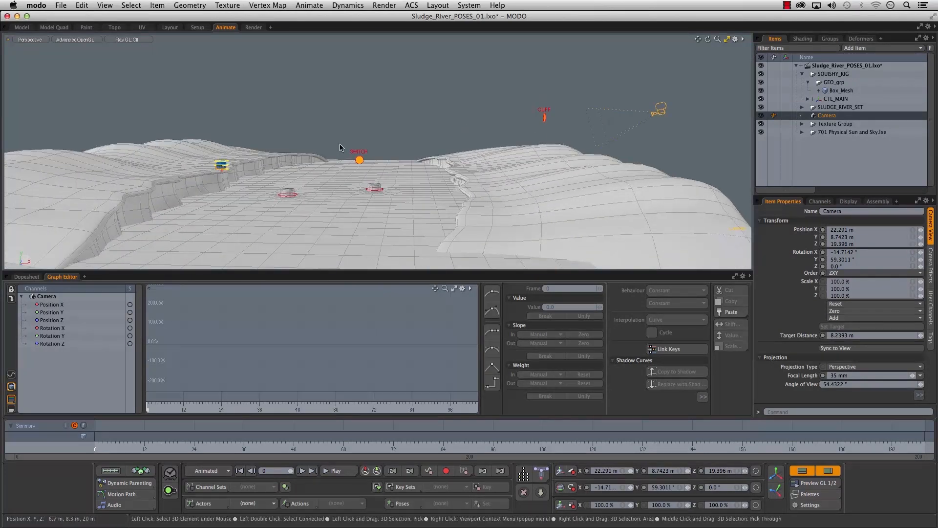
{"action": "left_click_drag", "start_coordinate": [355, 111], "coordinate": [345, 104], "text": "alt"}
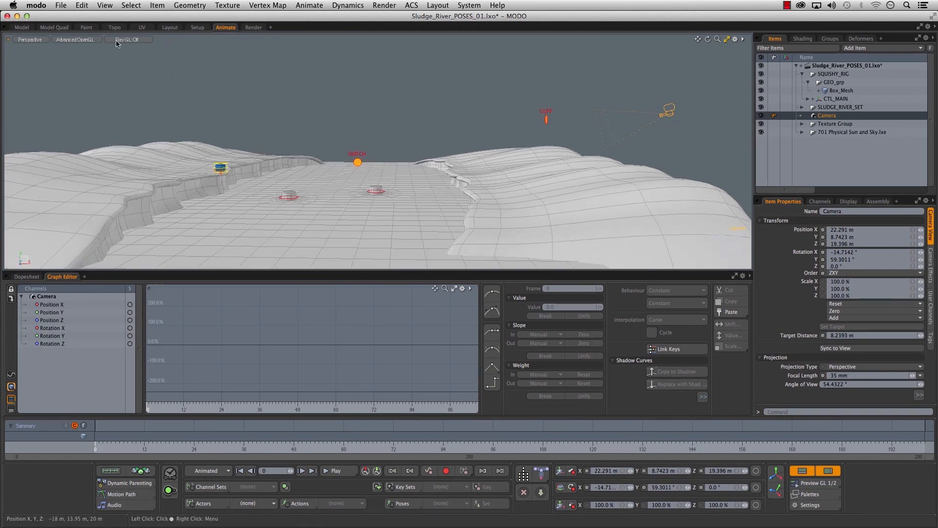
- Split the viewport into two side-by-side views and set the second one to the Camera view
{"action": "left_click", "coordinate": [8, 39]}
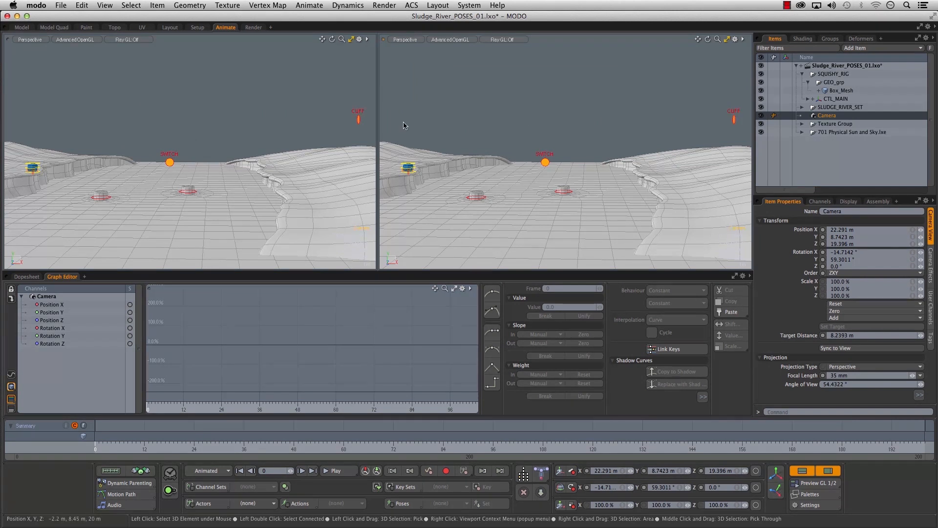
{"action": "key", "text": "ctrl+space"}
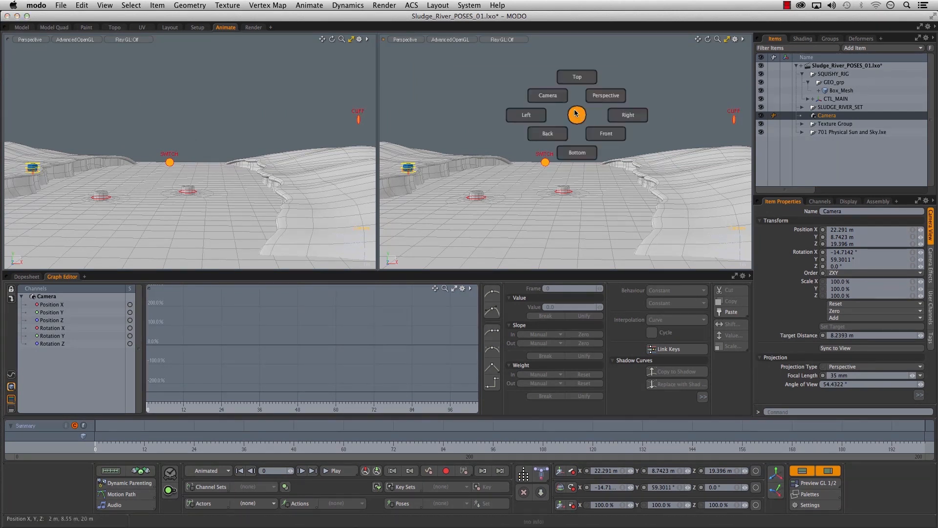
{"action": "left_click", "coordinate": [555, 96]}
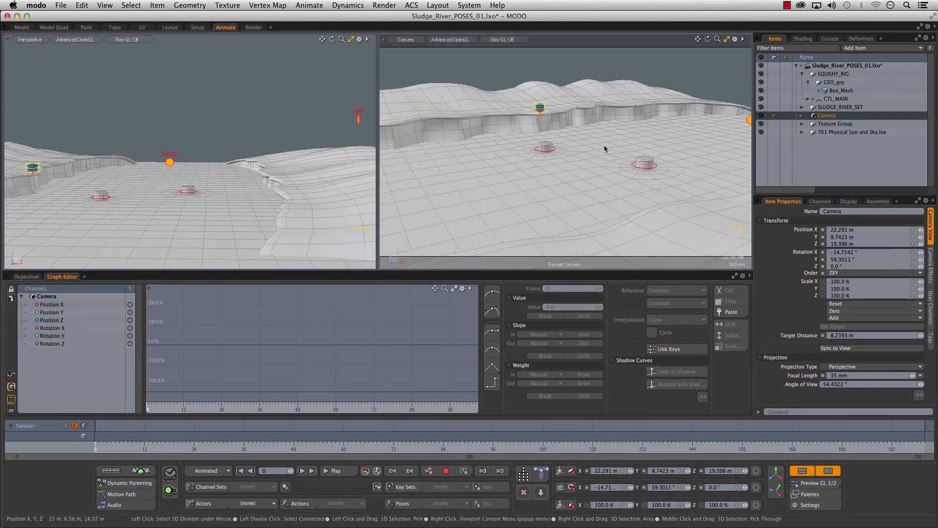
- Reframe the render camera on the box and barrels, rotating it to about -18° in X and 65° in Y
{"action": "key", "text": "alt"}
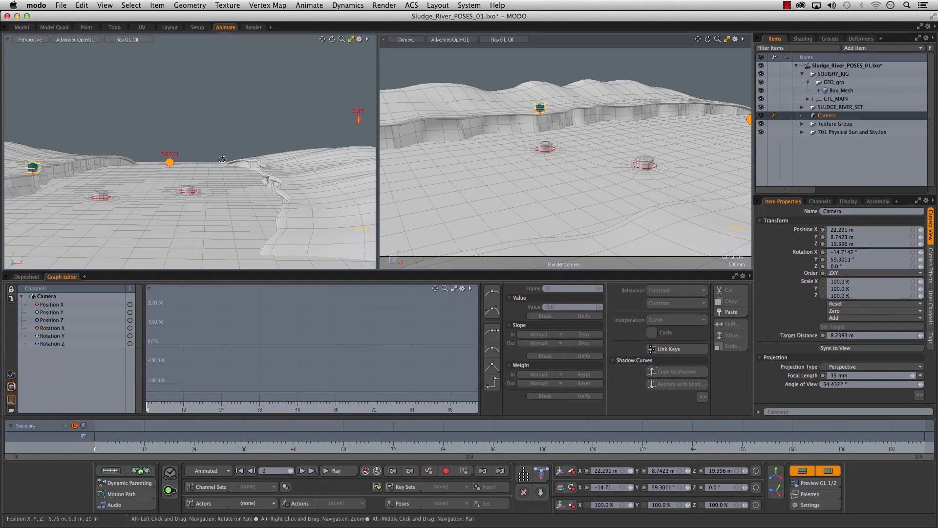
{"action": "left_click_drag", "start_coordinate": [299, 134], "coordinate": [182, 154], "text": "alt"}
{"action": "left_click_drag", "start_coordinate": [520, 134], "coordinate": [432, 144], "text": "alt"}
{"action": "left_click_drag", "start_coordinate": [273, 126], "coordinate": [231, 110], "text": "alt"}
{"action": "left_click_drag", "start_coordinate": [588, 149], "coordinate": [540, 153], "text": "alt"}
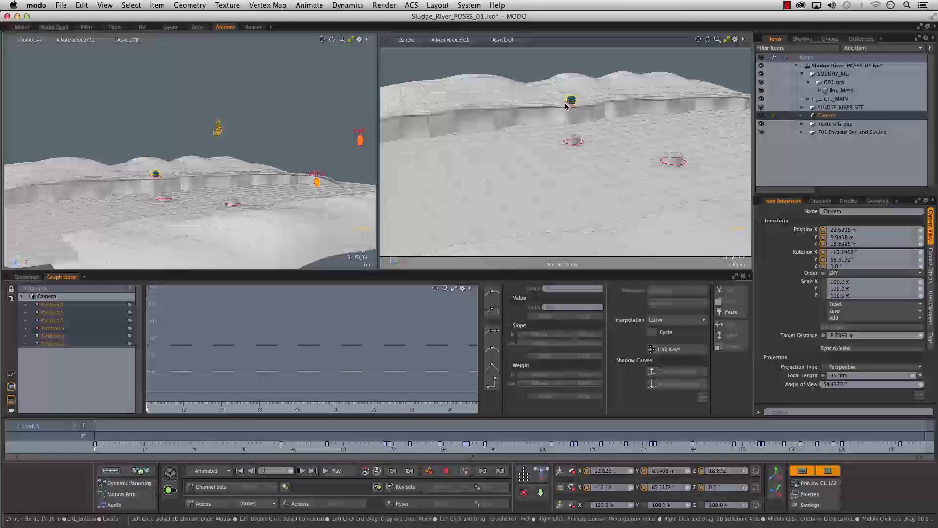
- Swing the render camera to look down the river with the box and both barrels in frame, tilted about -23.6° in X
{"action": "mouse_move", "coordinate": [605, 137]}
{"action": "left_mouse_down", "text": "alt"}
{"action": "mouse_move", "coordinate": [601, 176]}
{"action": "mouse_move", "coordinate": [592, 175]}
{"action": "left_mouse_up", "text": "alt"}
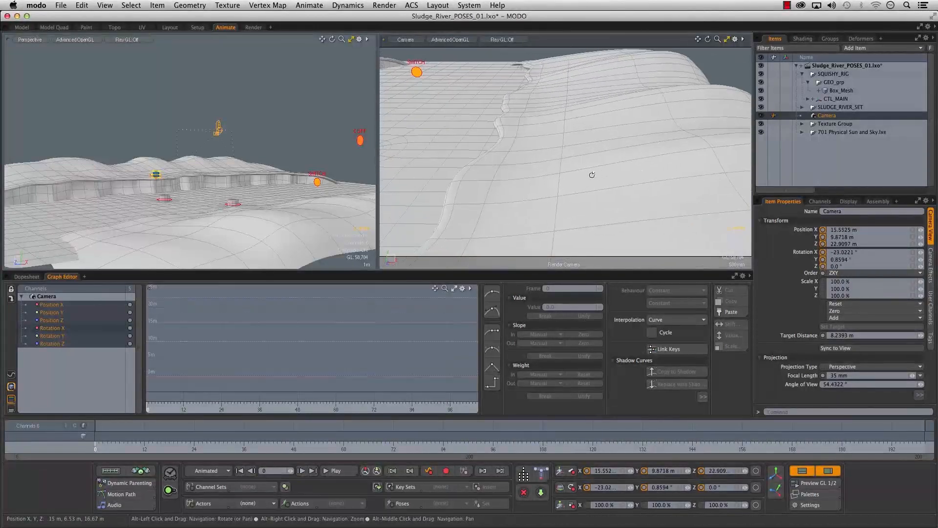
{"action": "left_click_drag", "start_coordinate": [464, 166], "coordinate": [733, 137], "text": "alt+shift"}
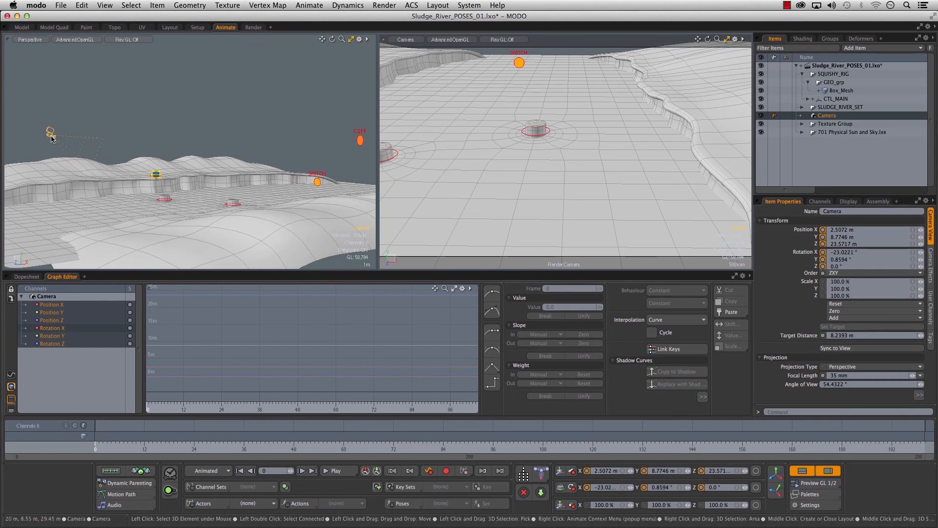
{"action": "middle_click_drag", "start_coordinate": [572, 142], "coordinate": [674, 118], "text": "alt"}
{"action": "left_click_drag", "start_coordinate": [605, 156], "coordinate": [616, 159], "text": "alt"}
{"action": "right_click_drag", "start_coordinate": [616, 159], "coordinate": [428, 181], "text": "alt"}
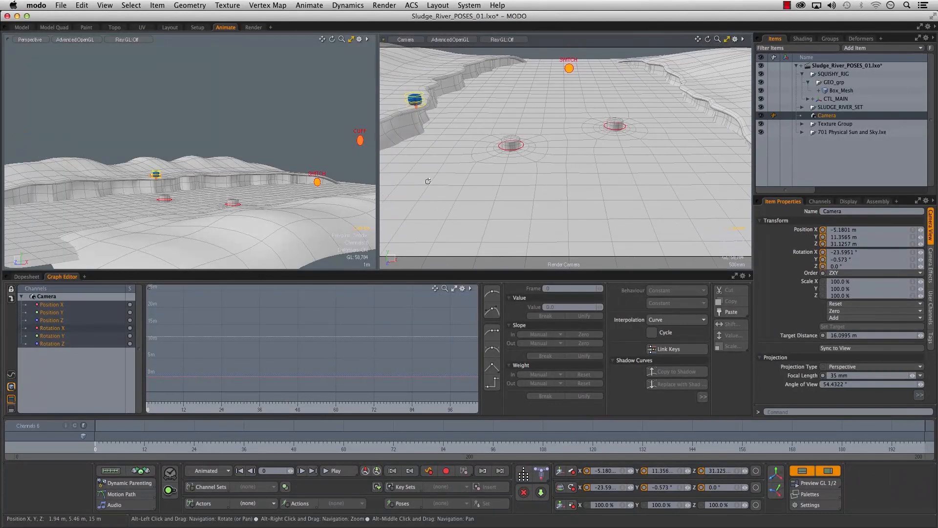
{"action": "right_click_drag", "start_coordinate": [541, 190], "coordinate": [521, 193], "text": "alt"}
{"action": "middle_click_drag", "start_coordinate": [521, 192], "coordinate": [538, 184], "text": "alt"}
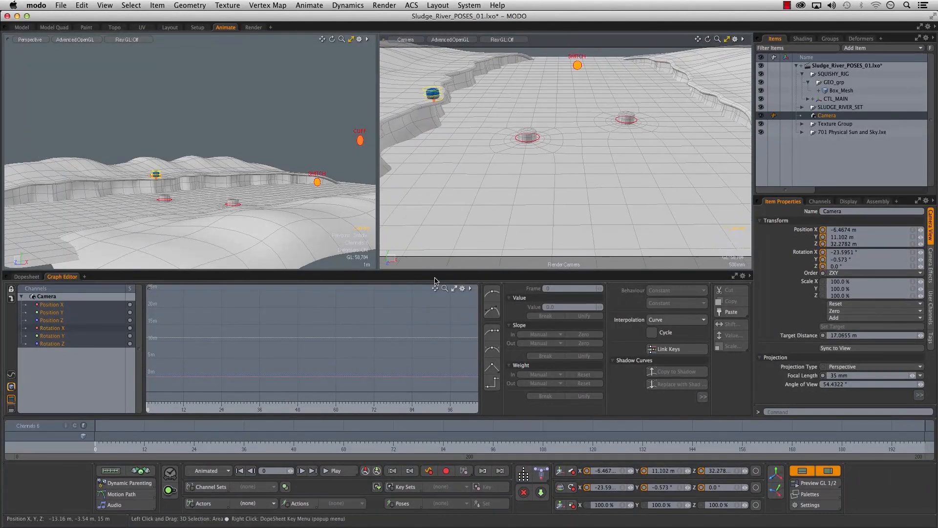
- Raise and tilt the camera to about -29.6° in X, framing the box and both barrels, and key it at frame 48
{"action": "left_click_drag", "start_coordinate": [613, 157], "coordinate": [619, 181], "text": "alt"}
{"action": "middle_click_drag", "start_coordinate": [620, 180], "coordinate": [595, 173], "text": "alt"}
{"action": "right_click_drag", "start_coordinate": [585, 179], "coordinate": [542, 182], "text": "alt"}
{"action": "left_click_drag", "start_coordinate": [541, 182], "coordinate": [544, 195], "text": "alt"}
{"action": "middle_click_drag", "start_coordinate": [545, 195], "coordinate": [552, 192], "text": "alt"}
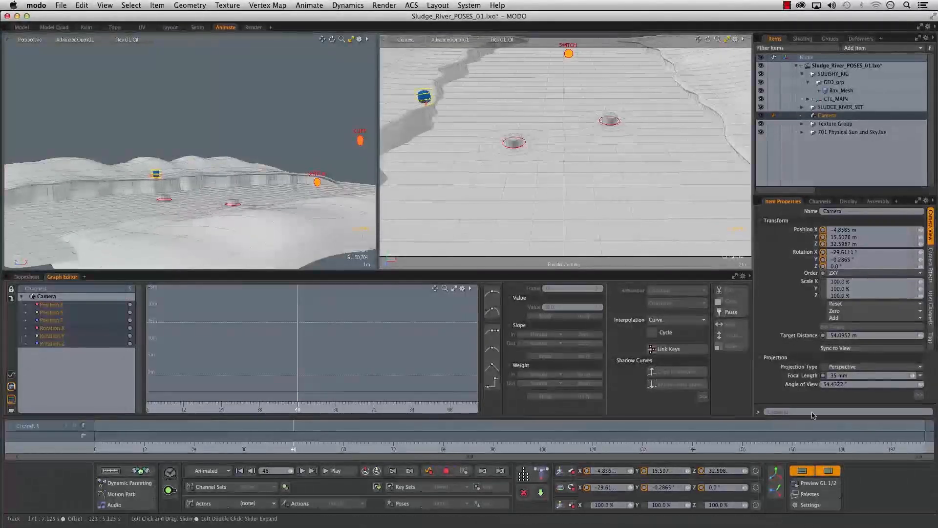
{"action": "key", "text": "s"}
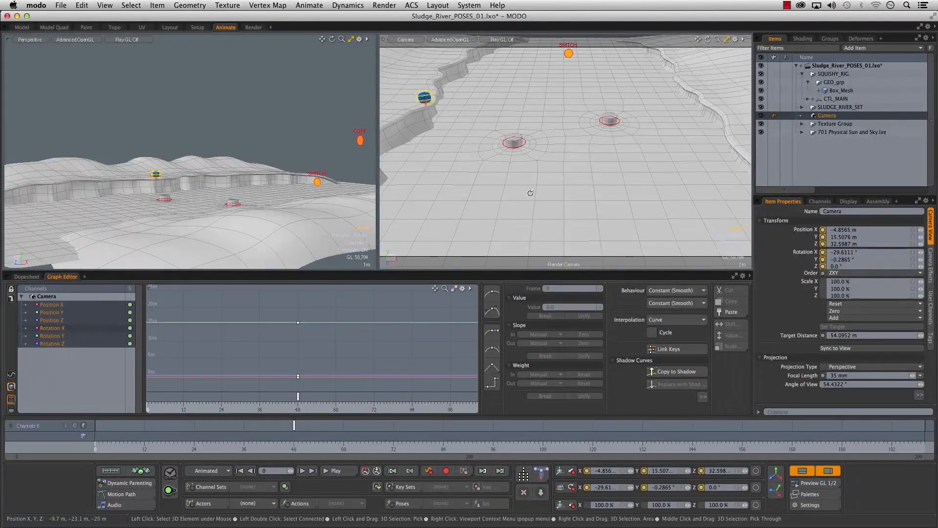
- Pull the camera back at frame 0 for a wider opening view and fit its animation curves in the graph
{"action": "right_click_drag", "start_coordinate": [595, 175], "coordinate": [558, 183], "text": "alt"}
{"action": "middle_click_drag", "start_coordinate": [571, 198], "coordinate": [570, 197], "text": "alt"}
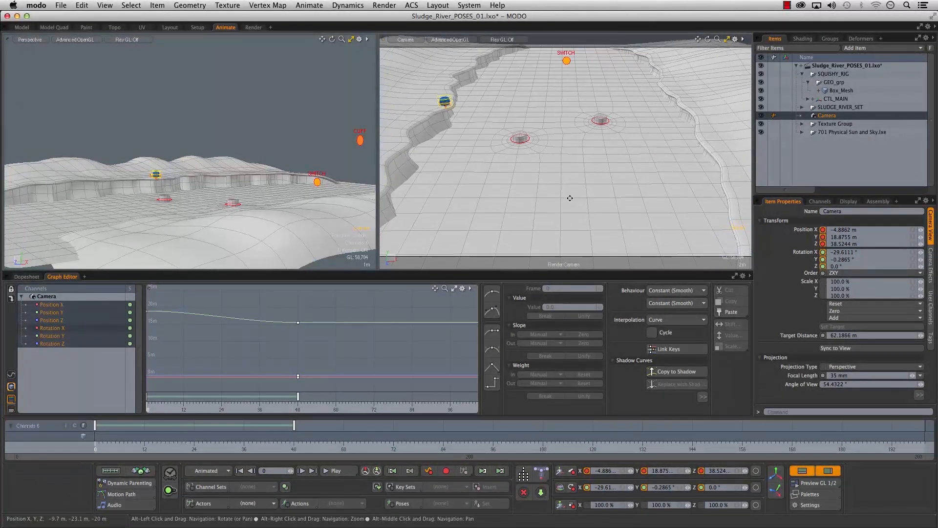
{"action": "key", "text": "a"}
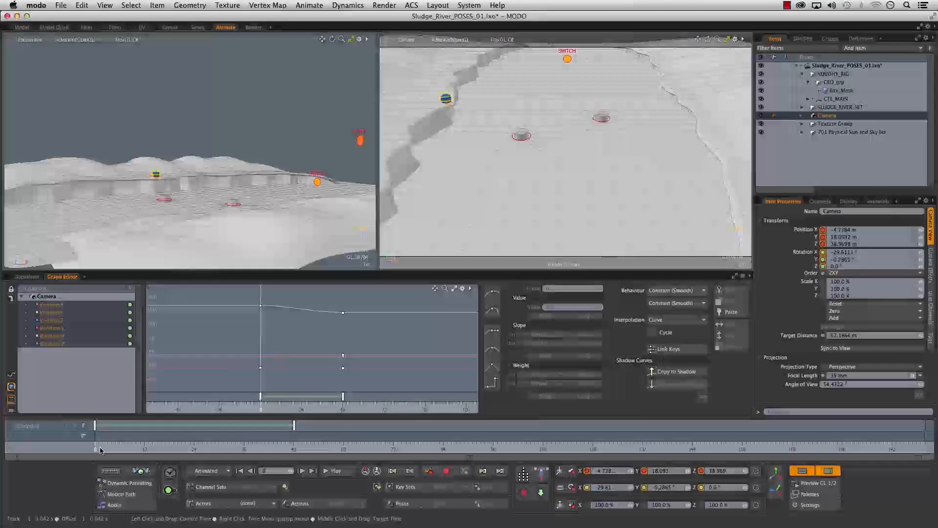
- Scrub through the camera's push-in, shift its ending key from frame 48 to 50, and go to frame 51
{"action": "left_click_drag", "start_coordinate": [99, 449], "coordinate": [310, 449]}
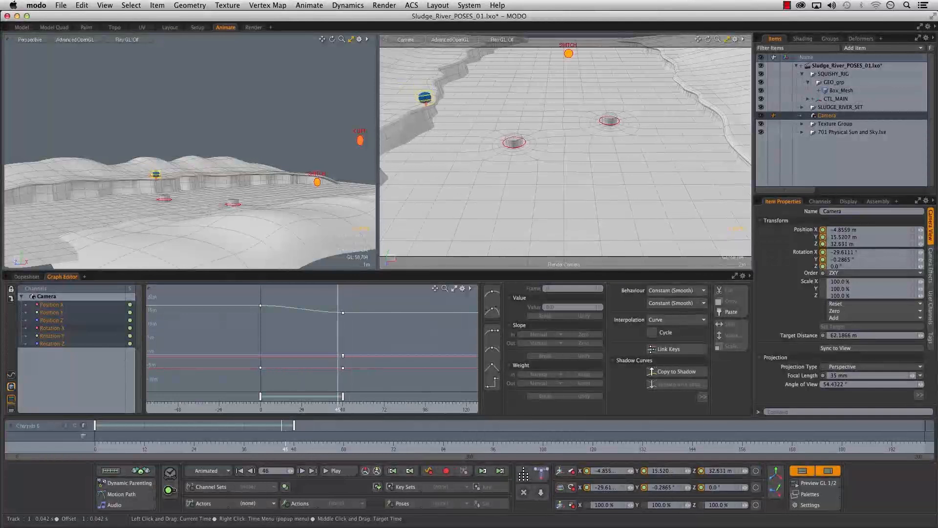
{"action": "left_click_drag", "start_coordinate": [294, 448], "coordinate": [302, 448]}
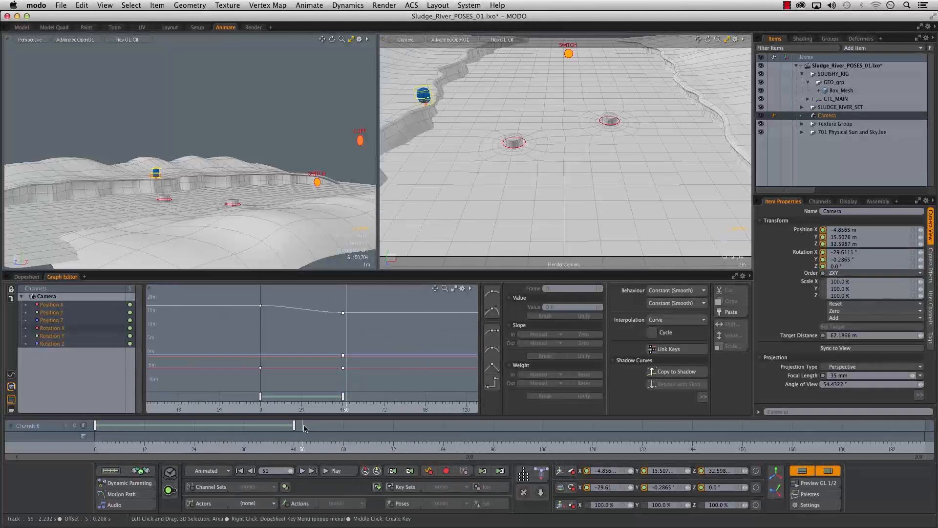
{"action": "left_click_drag", "start_coordinate": [297, 451], "coordinate": [307, 449]}
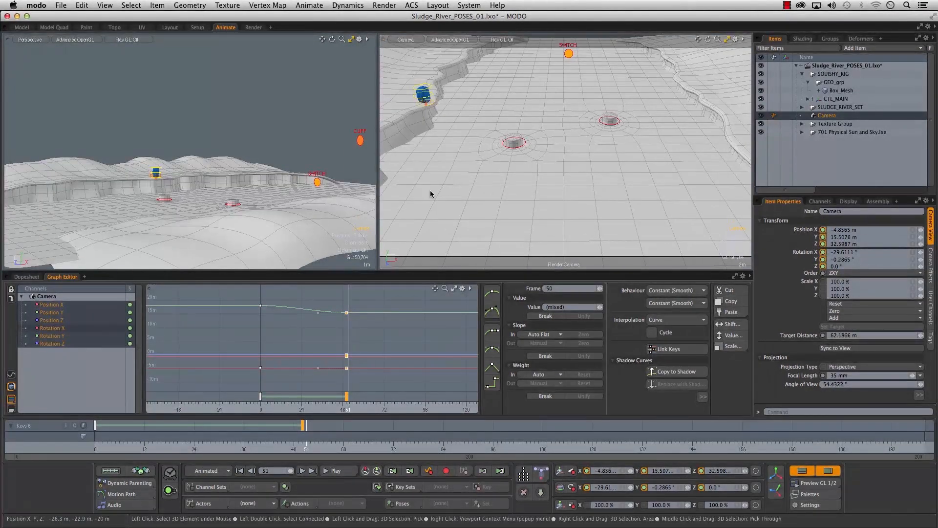
- At frame 51, frame the camera closely on the box from a low side angle, about 0.2° in X and 85.7° in Y
{"action": "left_click", "coordinate": [434, 104]}
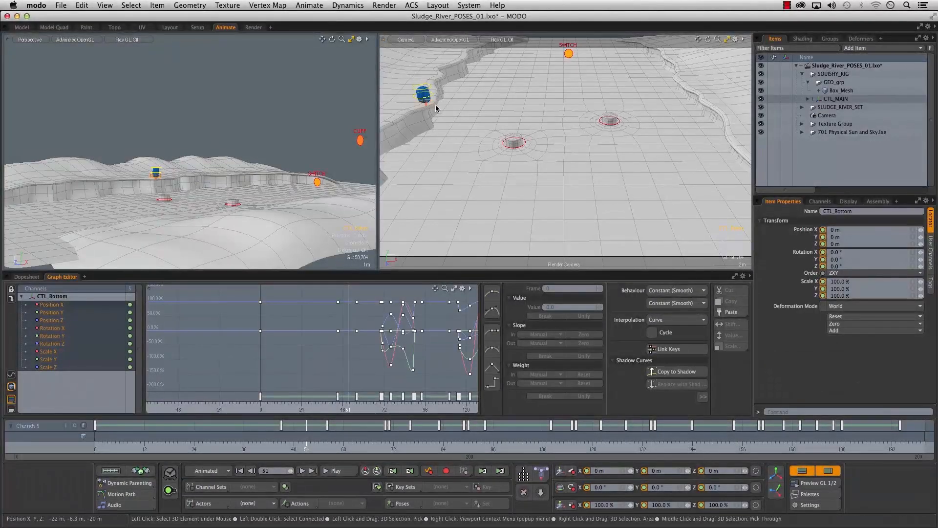
{"action": "key", "text": "shift+a"}
{"action": "left_click_drag", "start_coordinate": [468, 116], "coordinate": [577, 171], "text": "alt"}
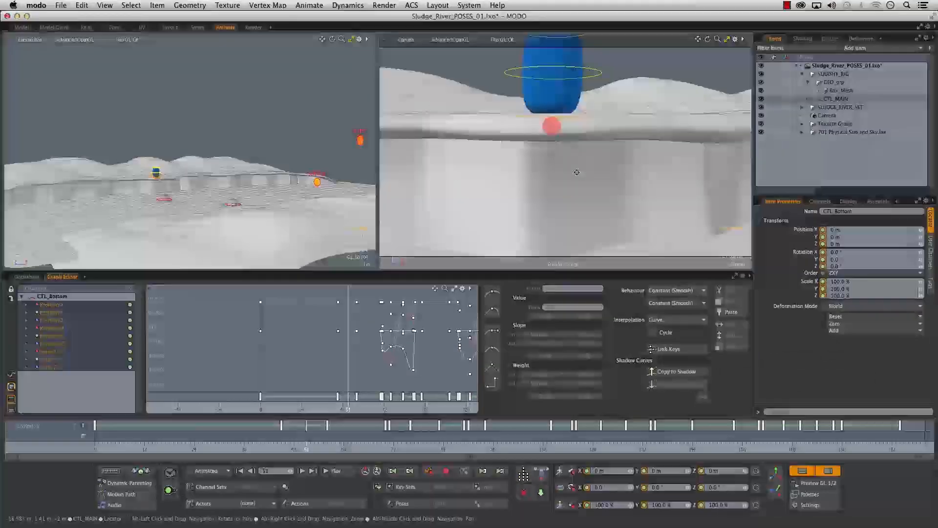
{"action": "key", "text": "shift+a"}
{"action": "left_click_drag", "start_coordinate": [207, 174], "coordinate": [198, 141], "text": "alt"}
{"action": "left_click_drag", "start_coordinate": [602, 158], "coordinate": [523, 213], "text": "alt"}
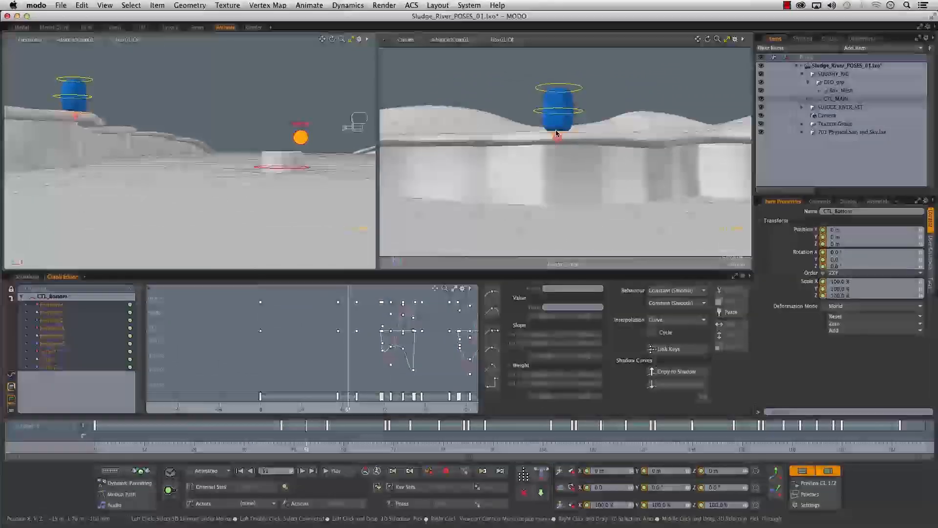
{"action": "right_click_drag", "start_coordinate": [571, 170], "coordinate": [543, 170], "text": "alt"}
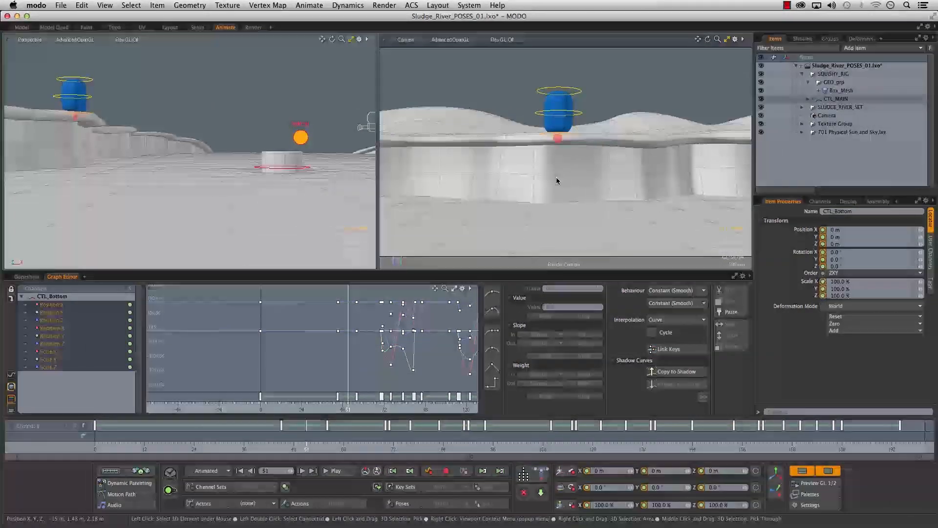
- Select the Camera's keys at frame 50 and set their slopes to Flat
{"action": "left_click", "coordinate": [365, 130]}
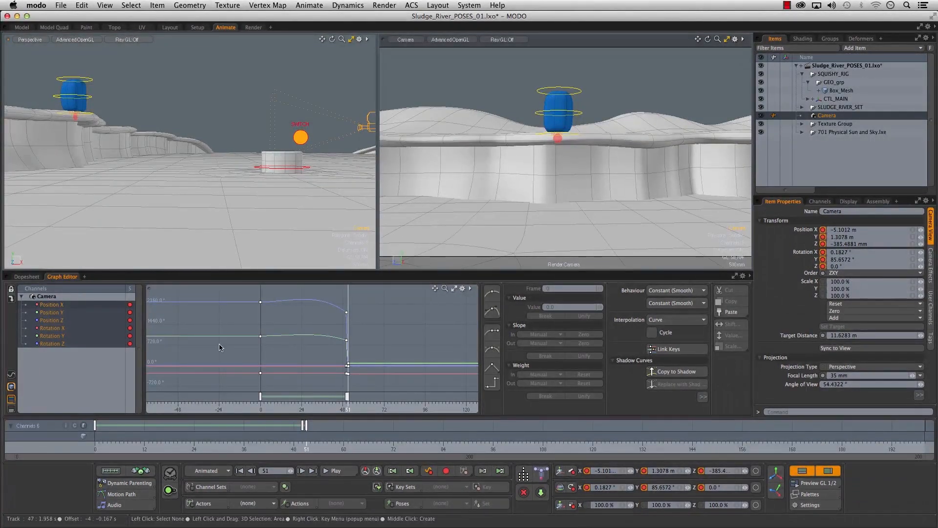
{"action": "right_click_drag", "start_coordinate": [285, 342], "coordinate": [371, 342], "text": "alt"}
{"action": "left_click_drag", "start_coordinate": [379, 342], "coordinate": [311, 336], "text": "alt"}
{"action": "right_click_drag", "start_coordinate": [311, 337], "coordinate": [286, 337], "text": "alt"}
{"action": "left_click_drag", "start_coordinate": [276, 325], "coordinate": [264, 332], "text": "alt"}
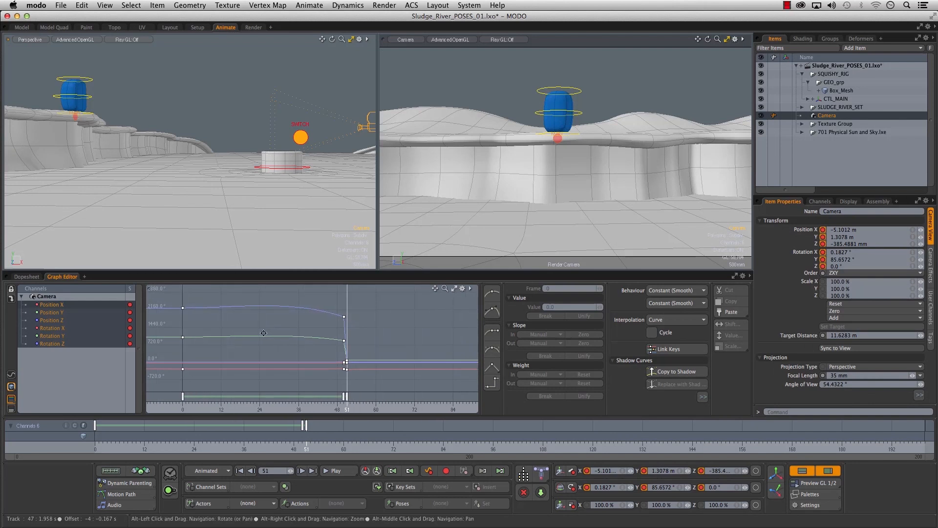
{"action": "right_click_drag", "start_coordinate": [361, 379], "coordinate": [400, 341], "text": "alt"}
{"action": "left_click_drag", "start_coordinate": [400, 342], "coordinate": [318, 342], "text": "alt"}
{"action": "left_click_drag", "start_coordinate": [326, 300], "coordinate": [351, 351]}
{"action": "left_click_drag", "start_coordinate": [350, 385], "coordinate": [351, 387]}
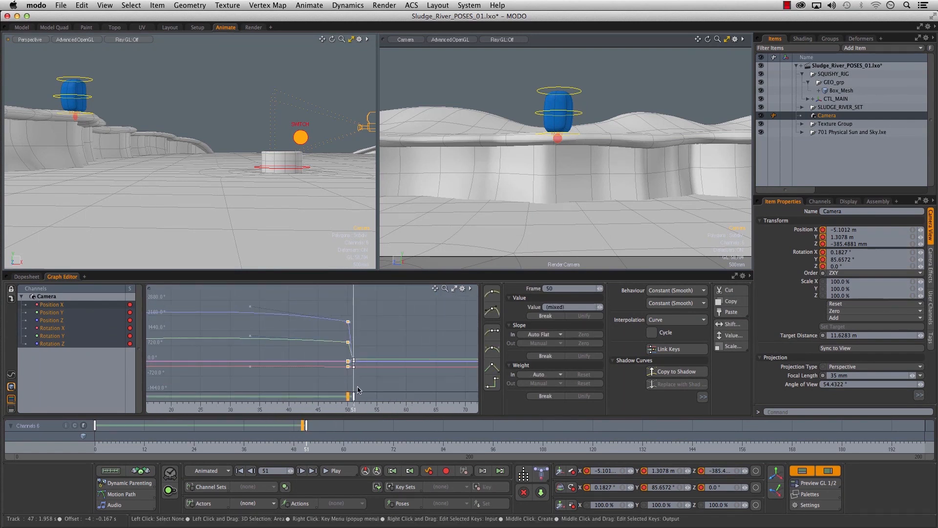
{"action": "left_click", "coordinate": [491, 351]}
{"action": "right_click_drag", "start_coordinate": [350, 330], "coordinate": [283, 337], "text": "alt"}
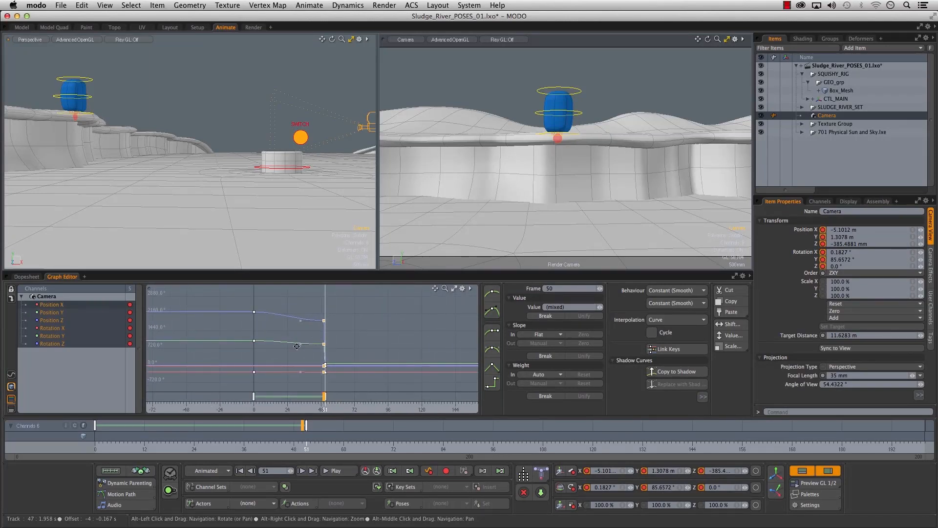
- At frame 200, move the camera to about 15.3 m in X and 2.2 m in Y, framing the landed box with both barrels behind
{"action": "left_click_drag", "start_coordinate": [311, 448], "coordinate": [925, 448]}
{"action": "right_click_drag", "start_coordinate": [603, 180], "coordinate": [450, 188], "text": "alt"}
{"action": "left_click_drag", "start_coordinate": [256, 205], "coordinate": [191, 184], "text": "alt"}
{"action": "right_click_drag", "start_coordinate": [191, 183], "coordinate": [137, 186], "text": "alt"}
{"action": "left_click_drag", "start_coordinate": [163, 188], "coordinate": [207, 182], "text": "alt"}
{"action": "right_click_drag", "start_coordinate": [686, 158], "coordinate": [636, 167], "text": "alt"}
{"action": "middle_click_drag", "start_coordinate": [636, 165], "coordinate": [577, 166], "text": "alt"}
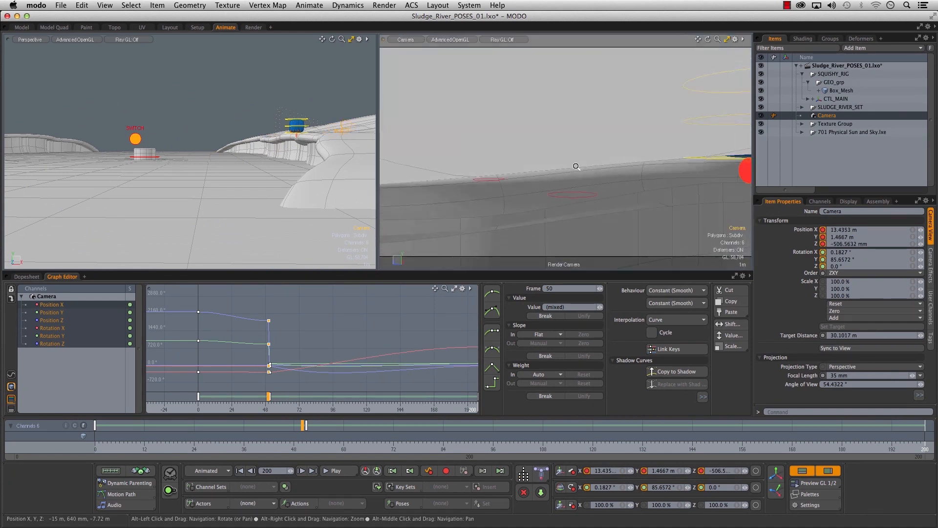
{"action": "right_click_drag", "start_coordinate": [576, 166], "coordinate": [566, 166], "text": "alt"}
{"action": "middle_click_drag", "start_coordinate": [566, 166], "coordinate": [575, 163], "text": "alt"}
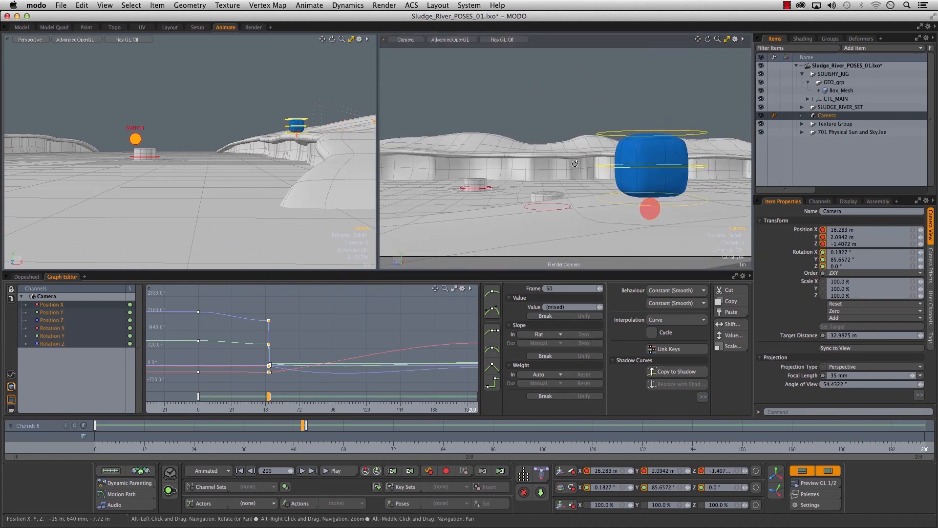
{"action": "right_click_drag", "start_coordinate": [574, 163], "coordinate": [585, 165], "text": "alt"}
{"action": "middle_click_drag", "start_coordinate": [584, 165], "coordinate": [583, 165], "text": "alt"}
{"action": "left_click_drag", "start_coordinate": [583, 165], "coordinate": [582, 167], "text": "alt"}
- Select the camera keys at frames 51 and 200 and flatten their slopes
{"action": "right_click_drag", "start_coordinate": [341, 355], "coordinate": [327, 341], "text": "alt"}
{"action": "left_click_drag", "start_coordinate": [360, 337], "coordinate": [343, 323], "text": "alt"}
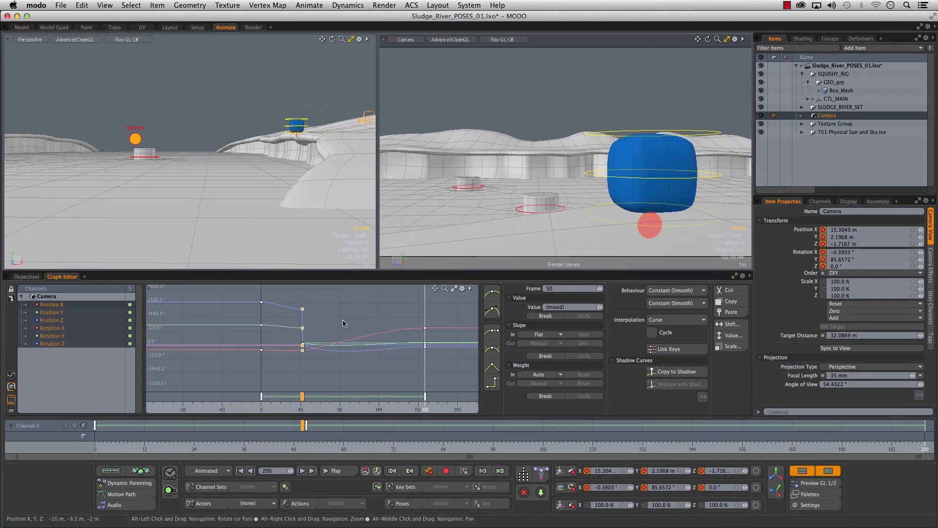
{"action": "left_click_drag", "start_coordinate": [438, 308], "coordinate": [307, 383]}
{"action": "right_click_drag", "start_coordinate": [305, 343], "coordinate": [305, 322], "text": "alt"}
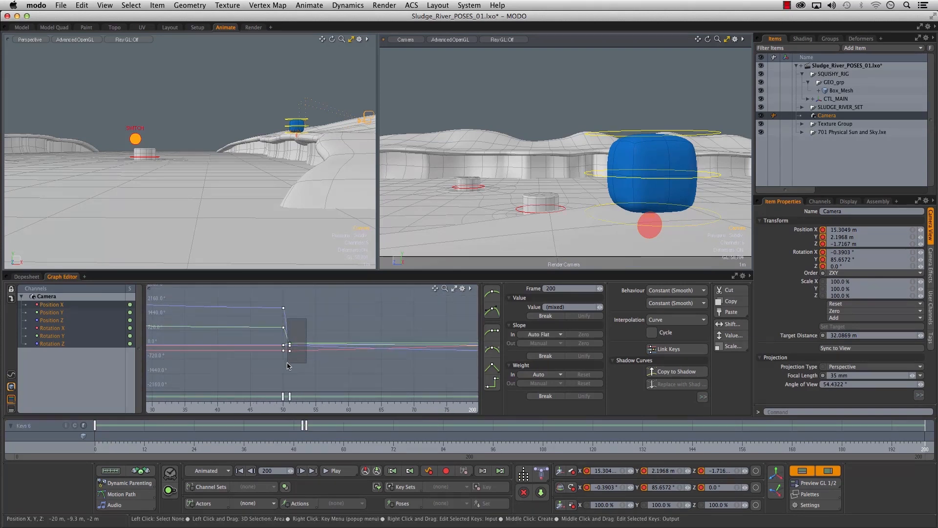
{"action": "right_click_drag", "start_coordinate": [372, 354], "coordinate": [325, 352], "text": "alt"}
{"action": "left_click_drag", "start_coordinate": [431, 350], "coordinate": [282, 356], "text": "alt"}
{"action": "left_click_drag", "start_coordinate": [456, 375], "coordinate": [402, 307], "text": "shift"}
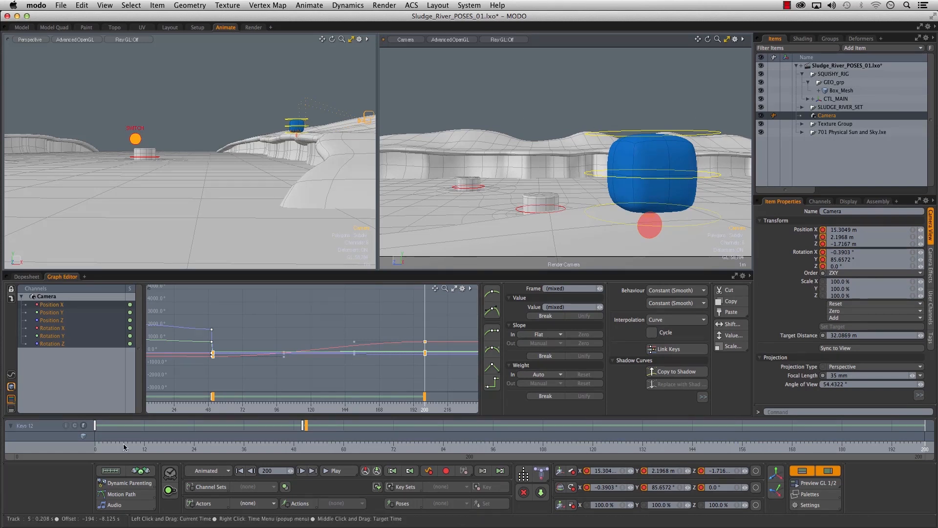
- Scrub through the camera move and, at frame 80, pull the camera back to about 2 m in X to show the jumping box
{"action": "left_click", "coordinate": [144, 443]}
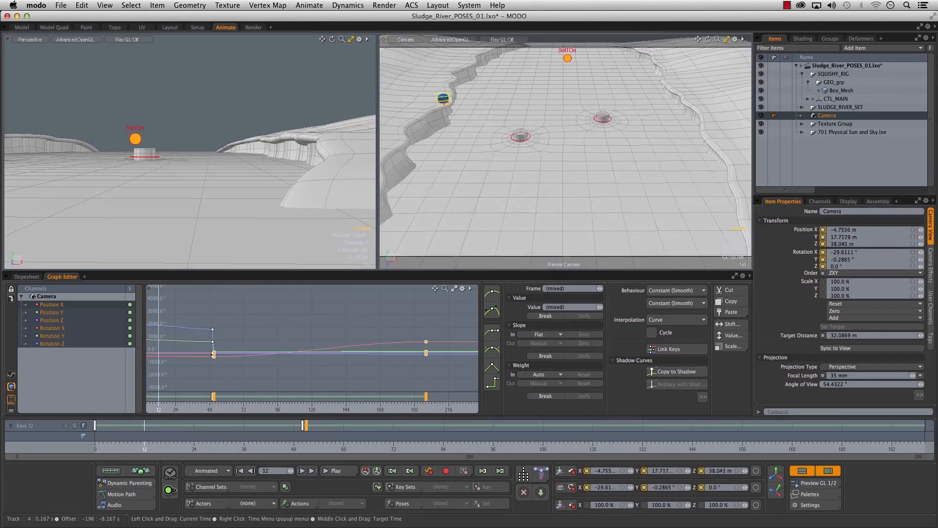
{"action": "left_click_drag", "start_coordinate": [145, 442], "coordinate": [426, 439]}
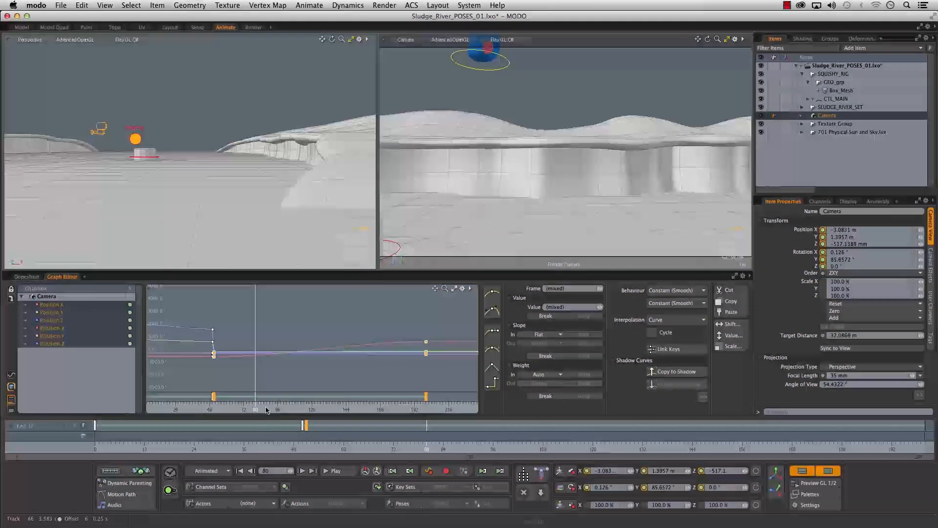
{"action": "right_click_drag", "start_coordinate": [645, 152], "coordinate": [601, 161], "text": "alt"}
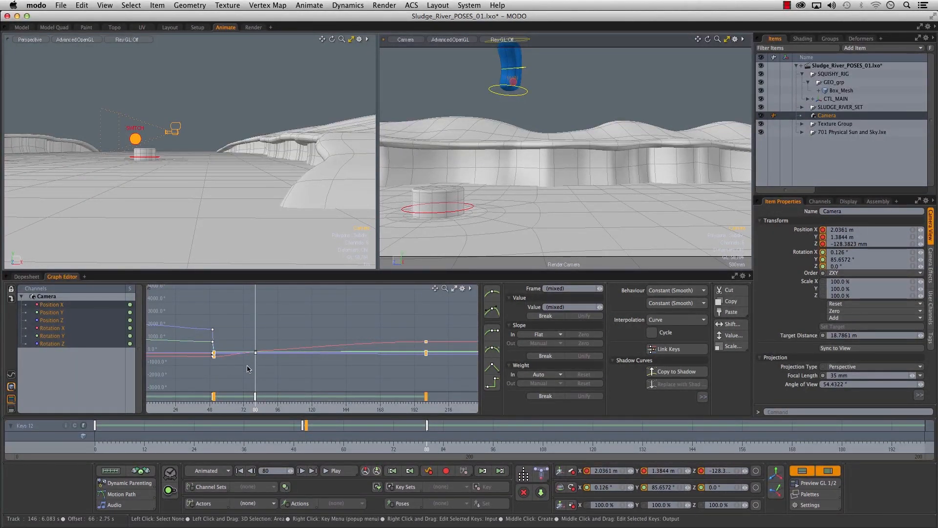
{"action": "left_click_drag", "start_coordinate": [452, 439], "coordinate": [925, 440]}
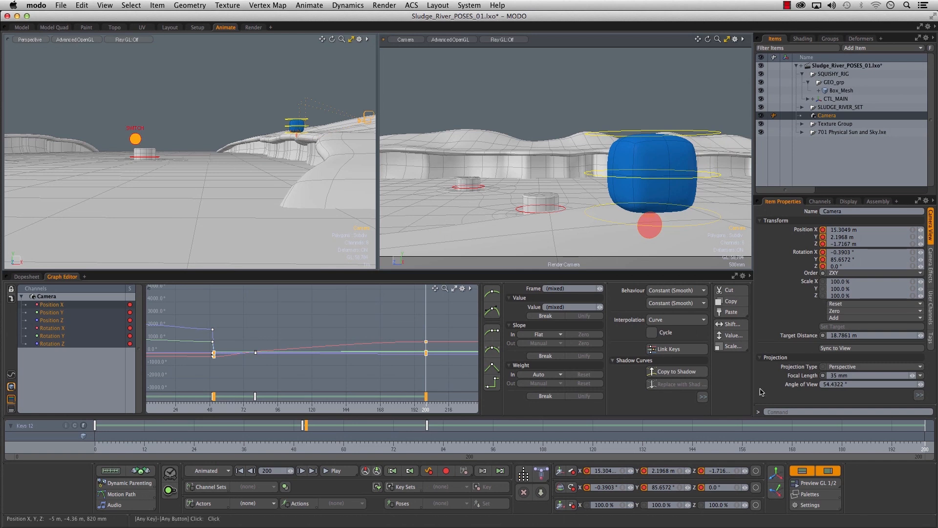
- Move the camera's final keys from frame 200 to frame 186 and scrub through the shot to review the timing
{"action": "left_click_drag", "start_coordinate": [402, 318], "coordinate": [409, 337]}
{"action": "left_click", "coordinate": [423, 399]}
{"action": "left_click", "coordinate": [424, 398]}
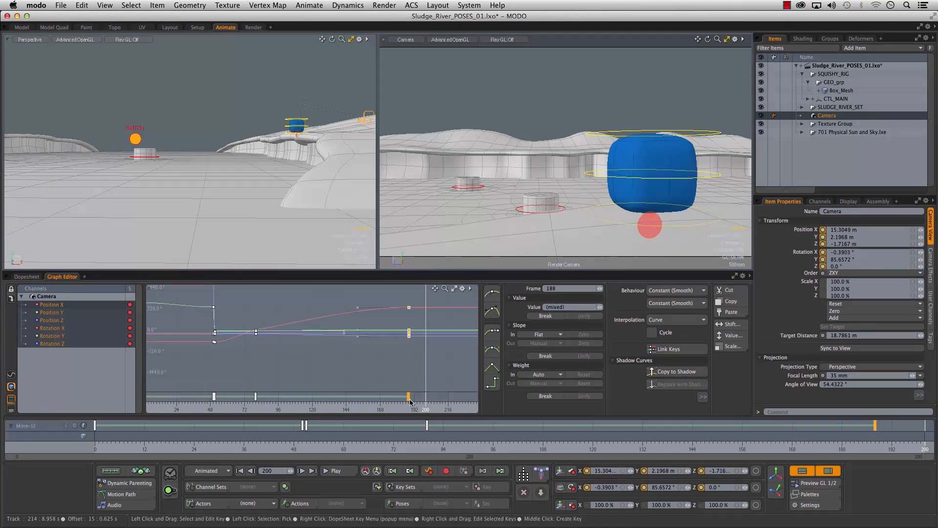
{"action": "left_click_drag", "start_coordinate": [410, 401], "coordinate": [407, 401]}
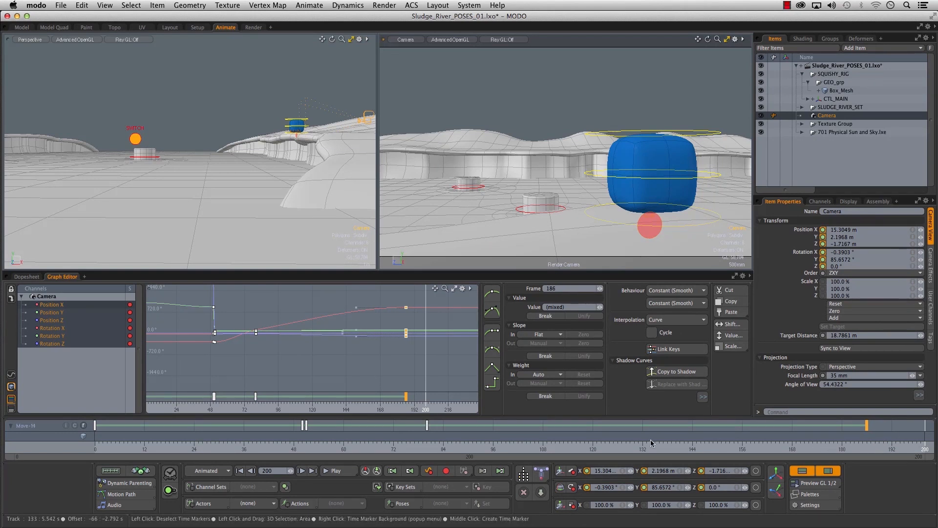
{"action": "left_click_drag", "start_coordinate": [289, 448], "coordinate": [725, 448]}
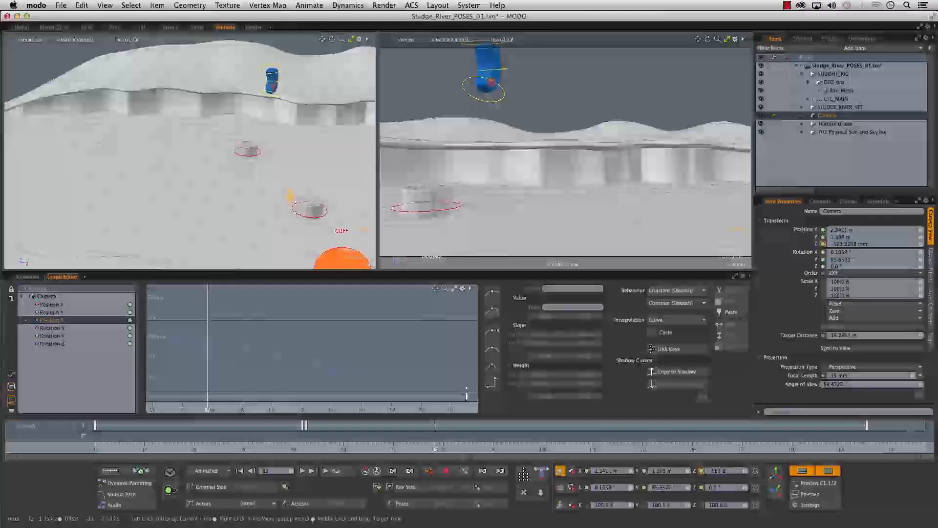
{"action": "left_click_drag", "start_coordinate": [435, 448], "coordinate": [851, 448]}
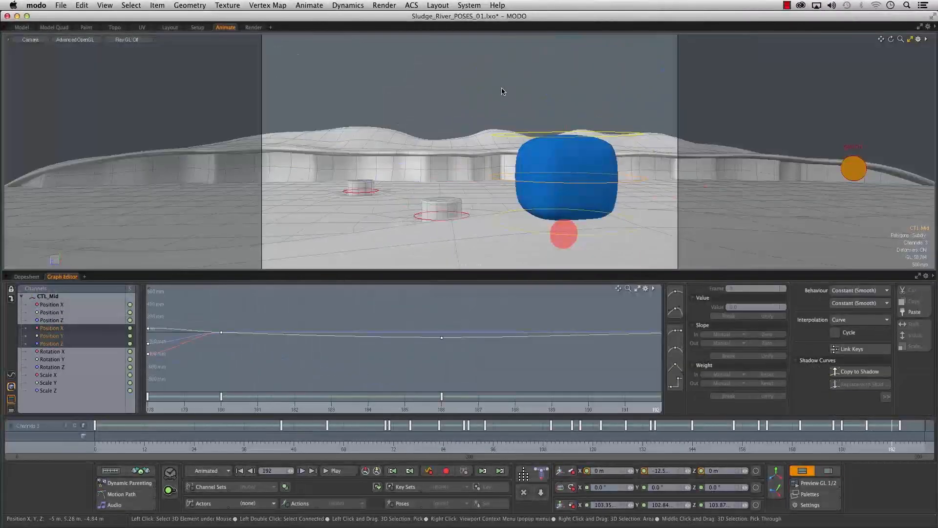
- Record the camera view of the finished animation as an OpenGL movie
{"action": "right_click", "coordinate": [498, 90]}
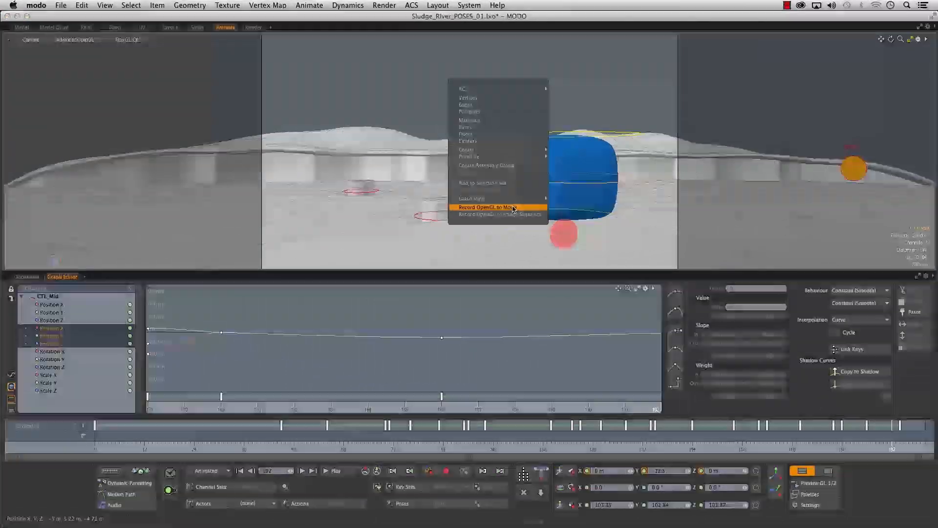
{"action": "left_click", "coordinate": [598, 57]}
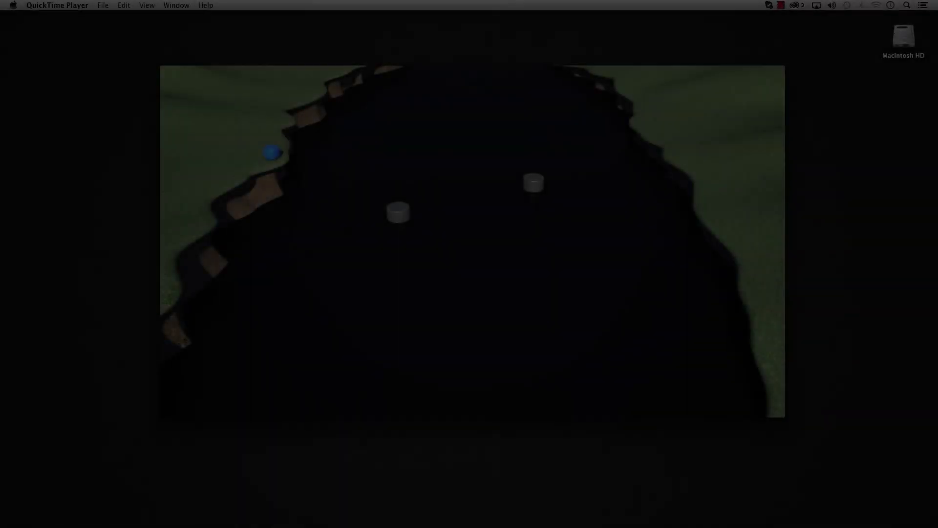